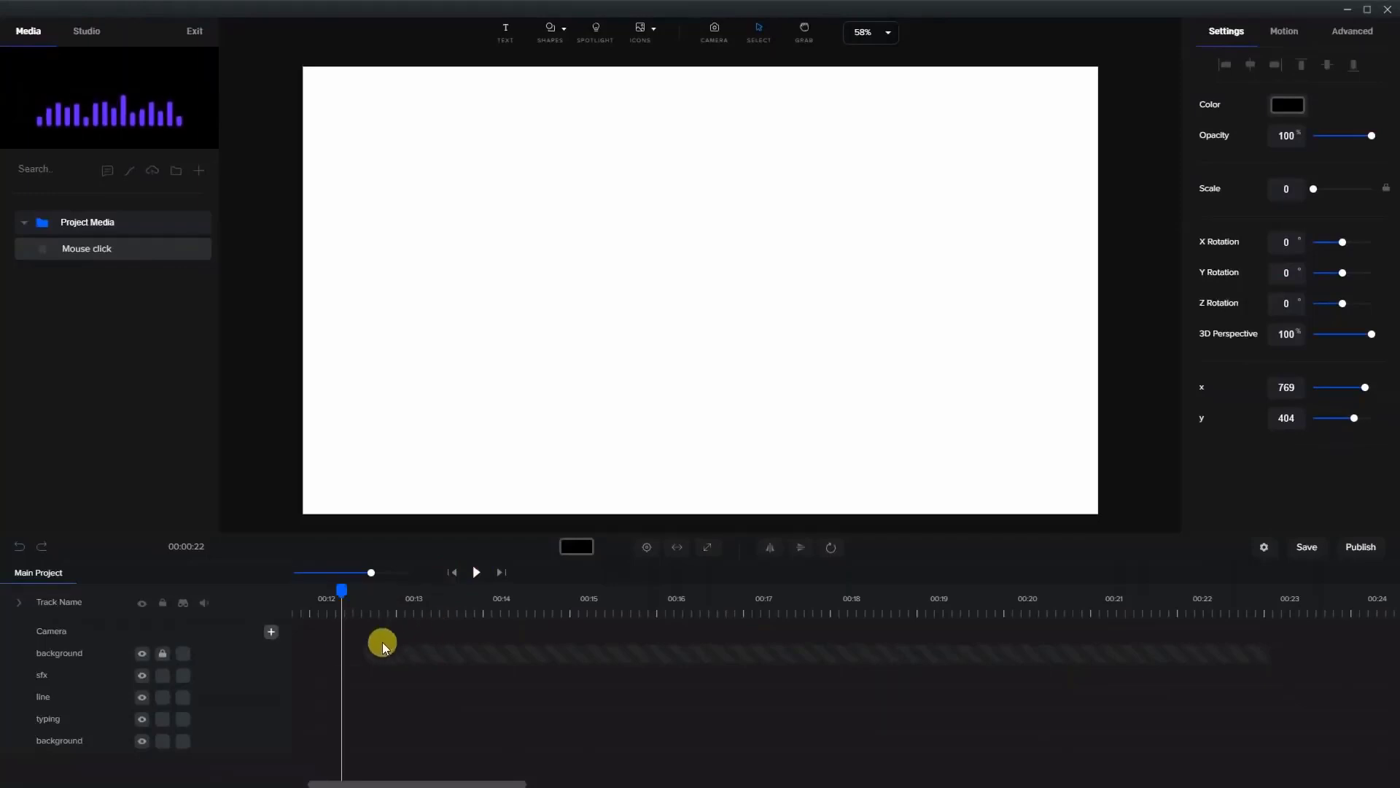
Move the playhead to about 00:12.6 so the Doogle desk scene appears.
left_click(380, 608)
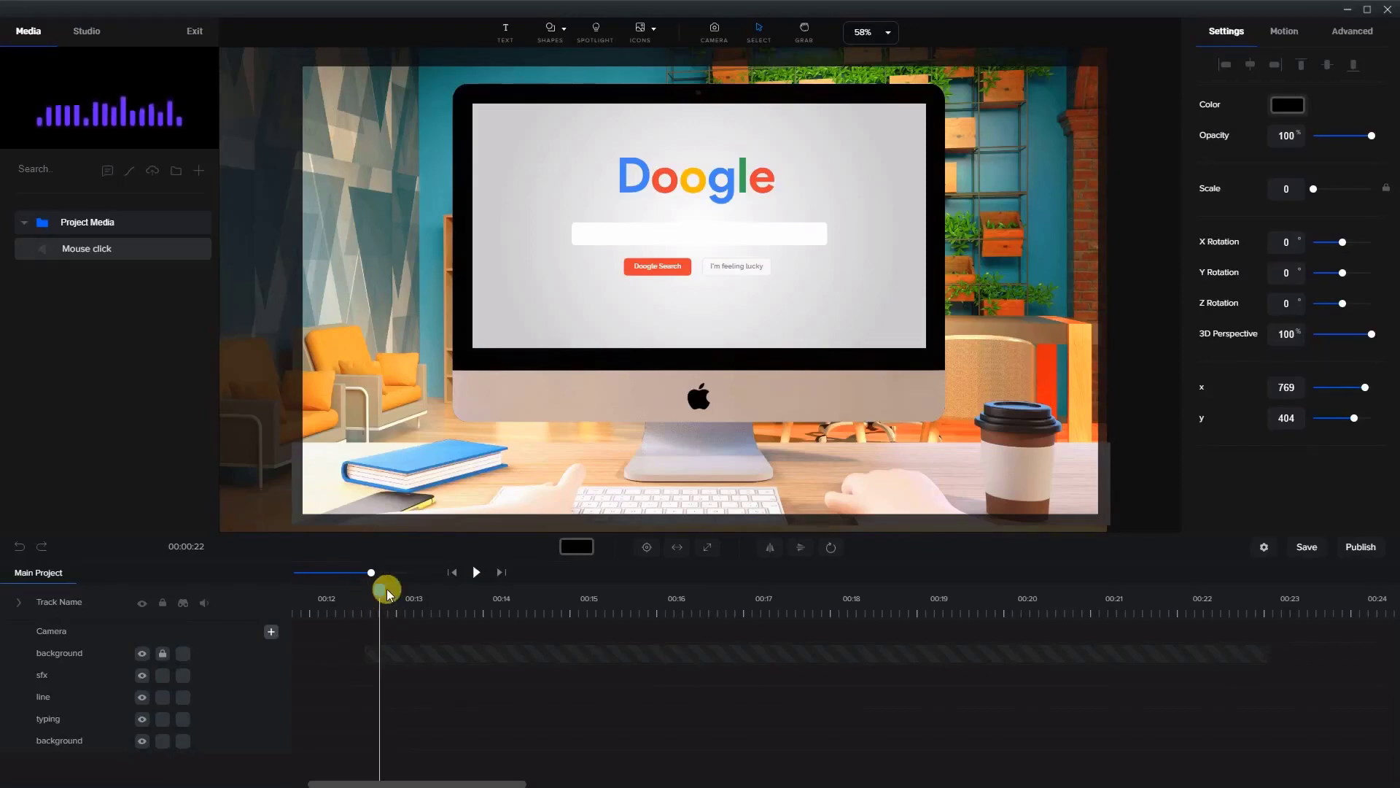
Add a 'Your Text' layer to the desk scene and set its font weight to Bold.
left_click(374, 590)
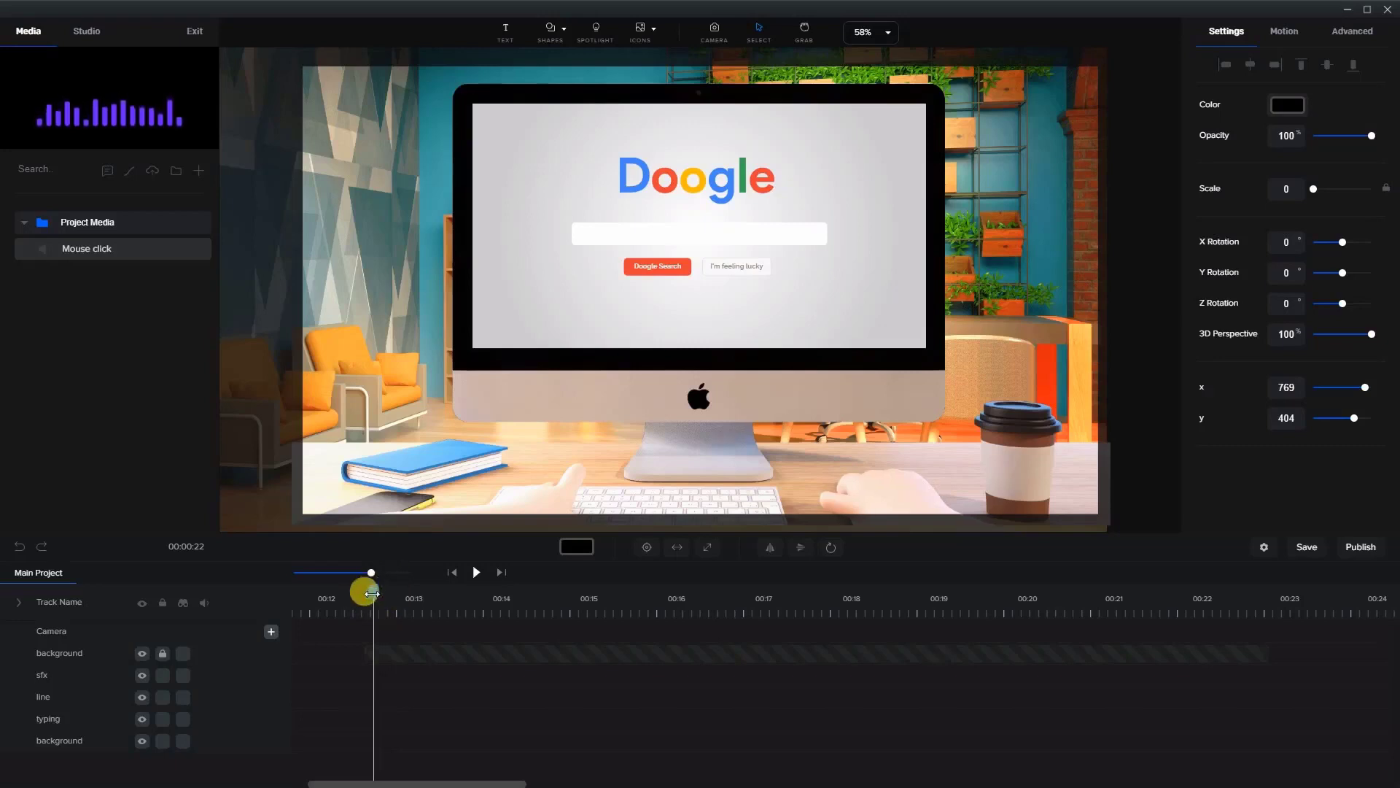
left_click(503, 32)
left_click(1272, 107)
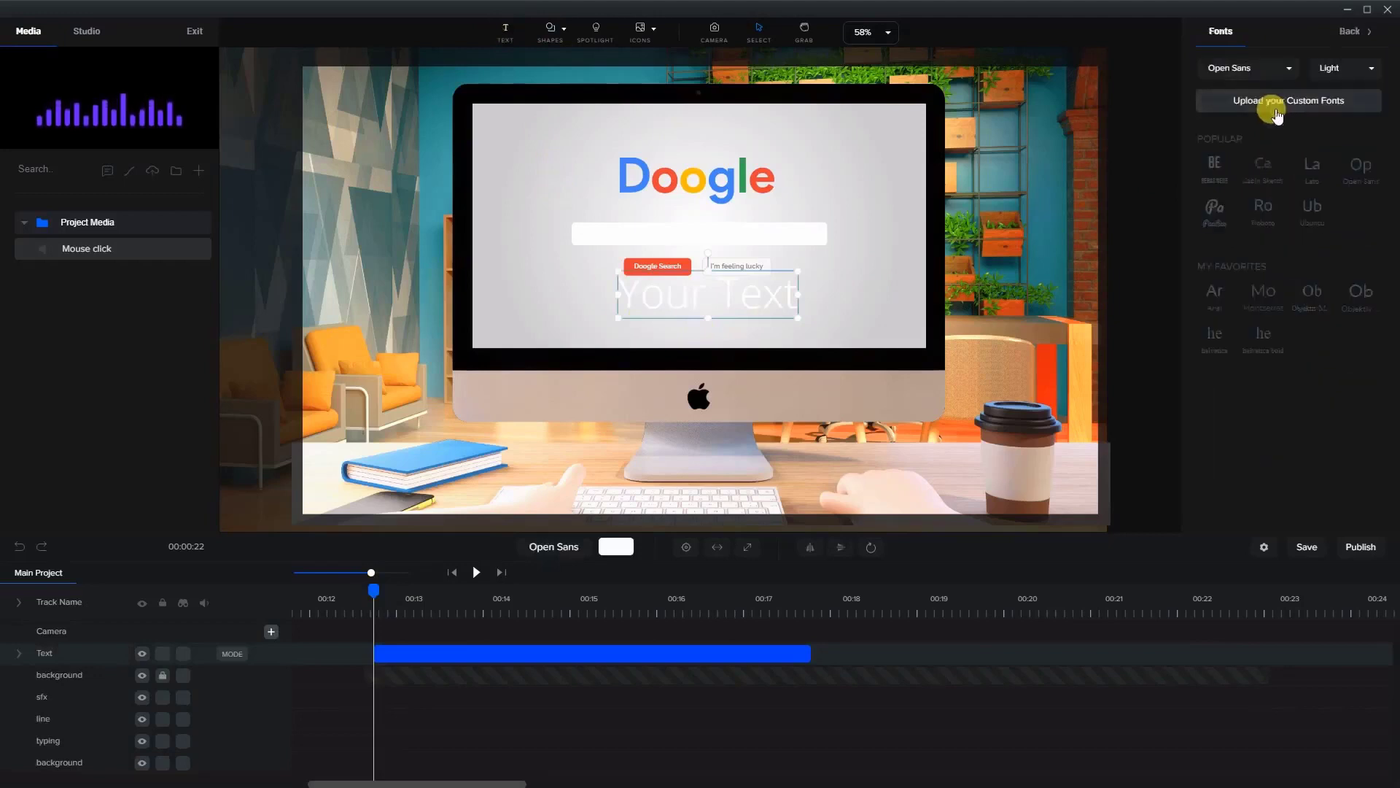
left_click(1330, 82)
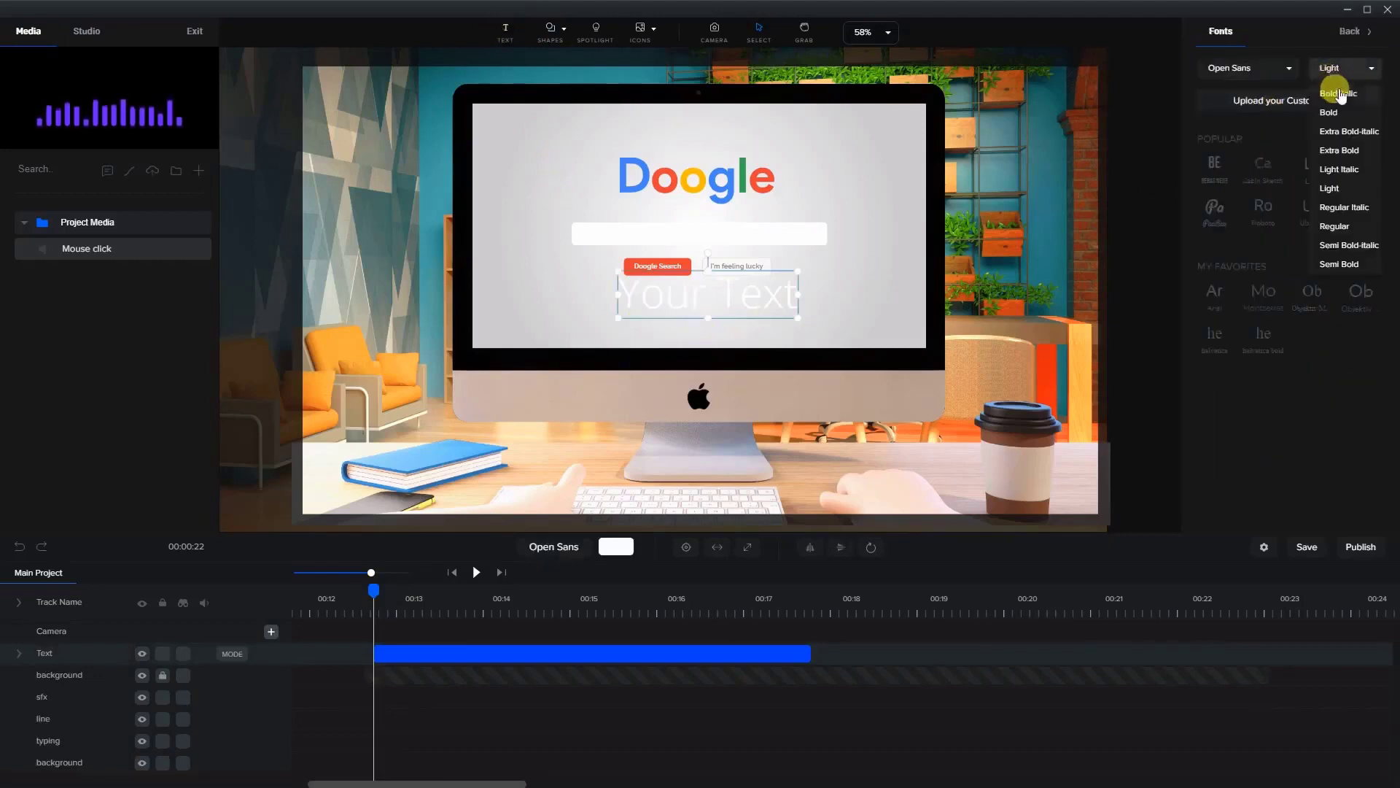
left_click(1334, 133)
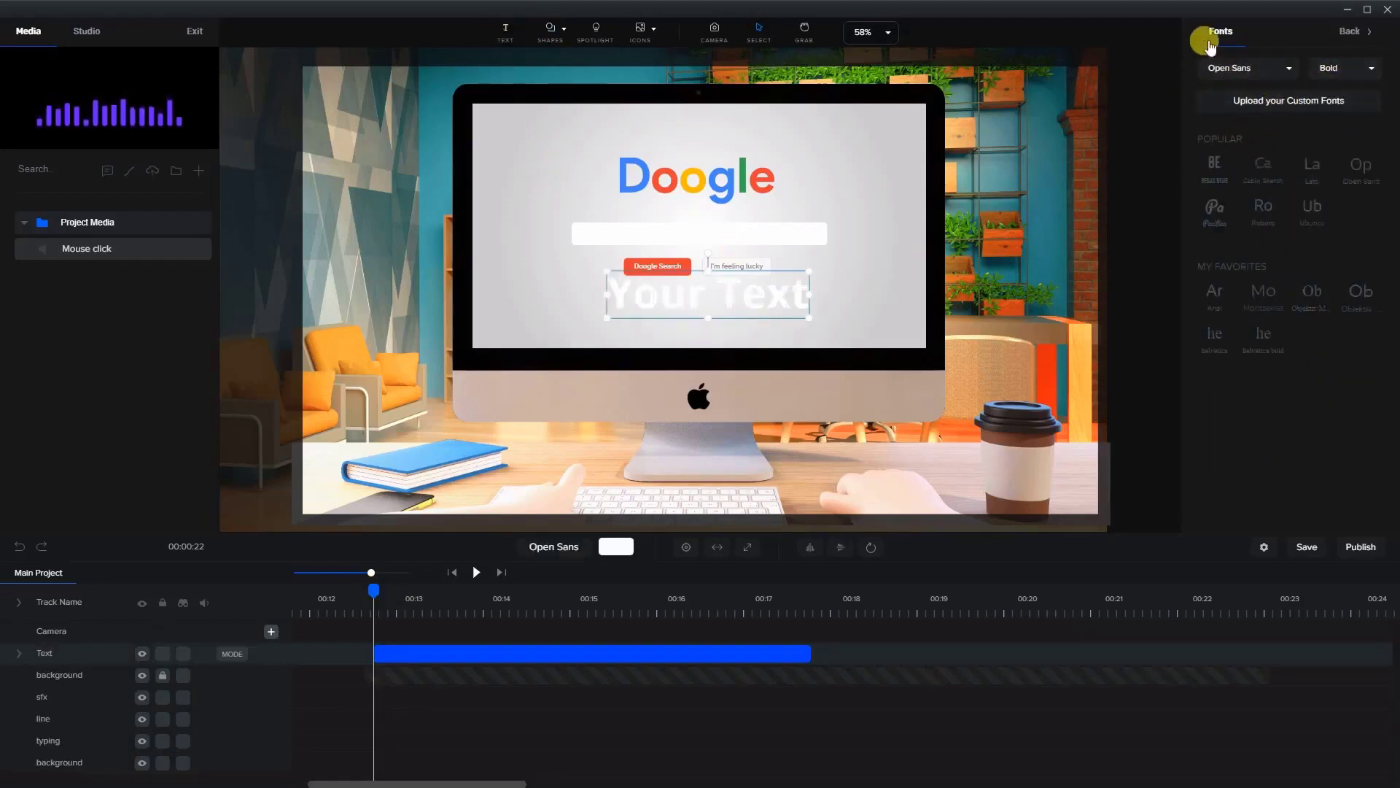
Color the text black and select the whole 'Your Text' line for editing.
left_click(1351, 30)
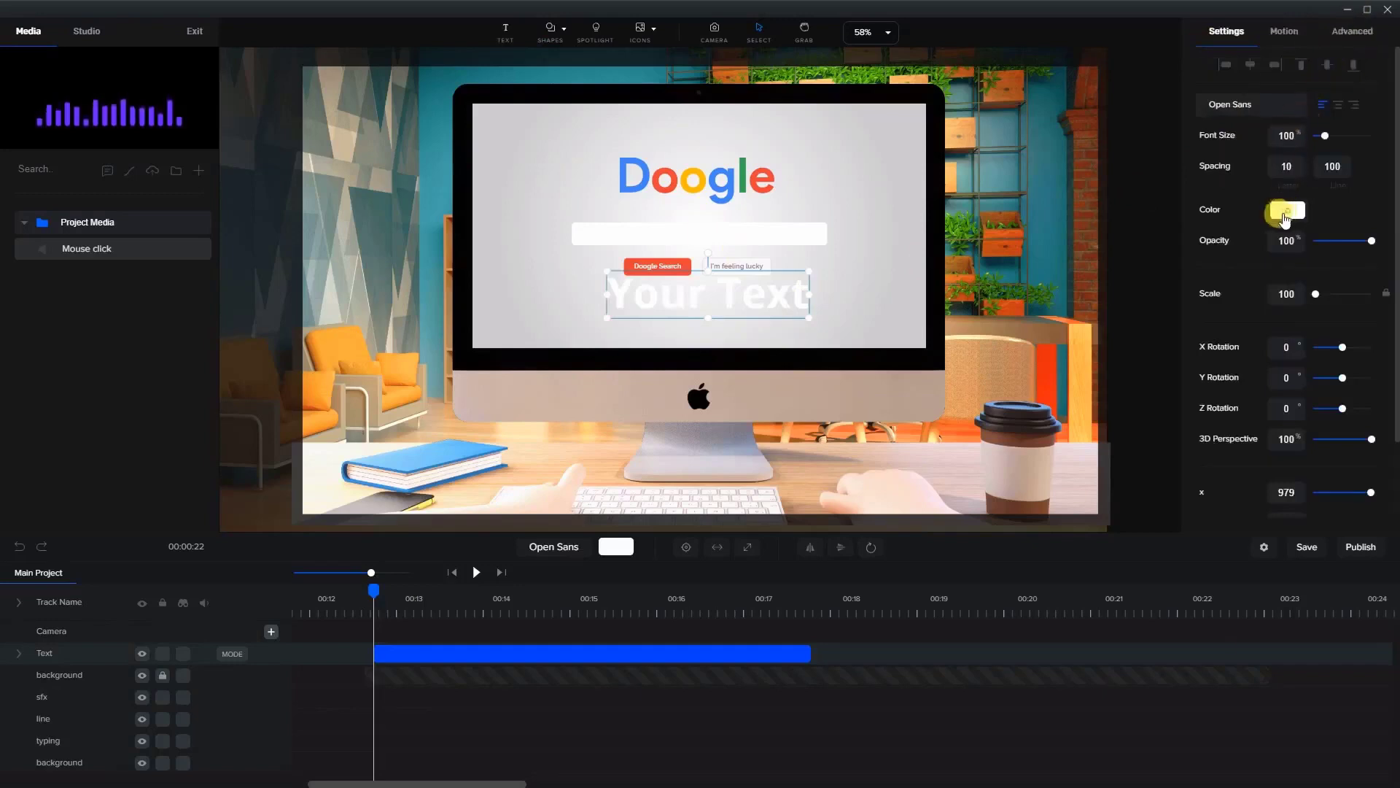
left_click(1285, 212)
left_click(1200, 192)
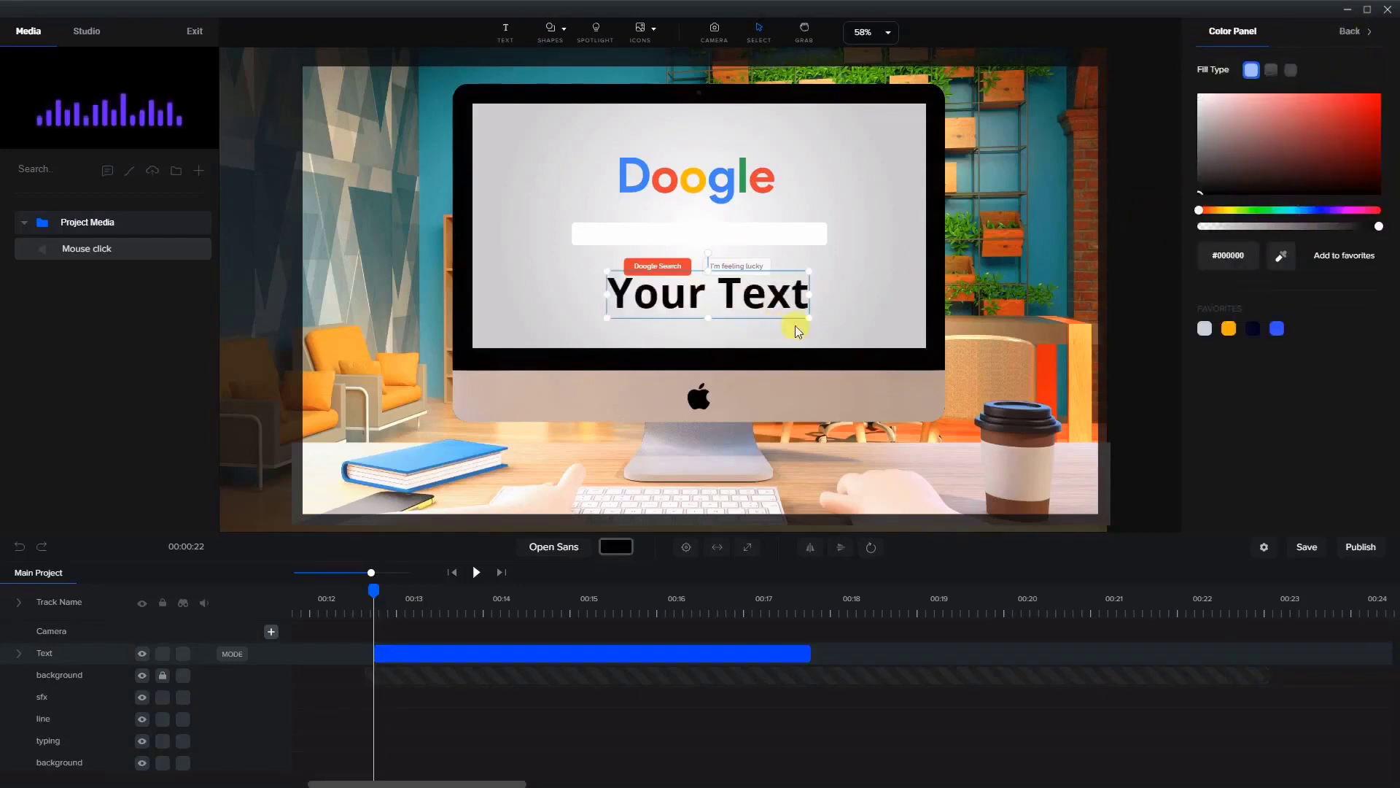
double_click(786, 309)
triple_click(795, 276)
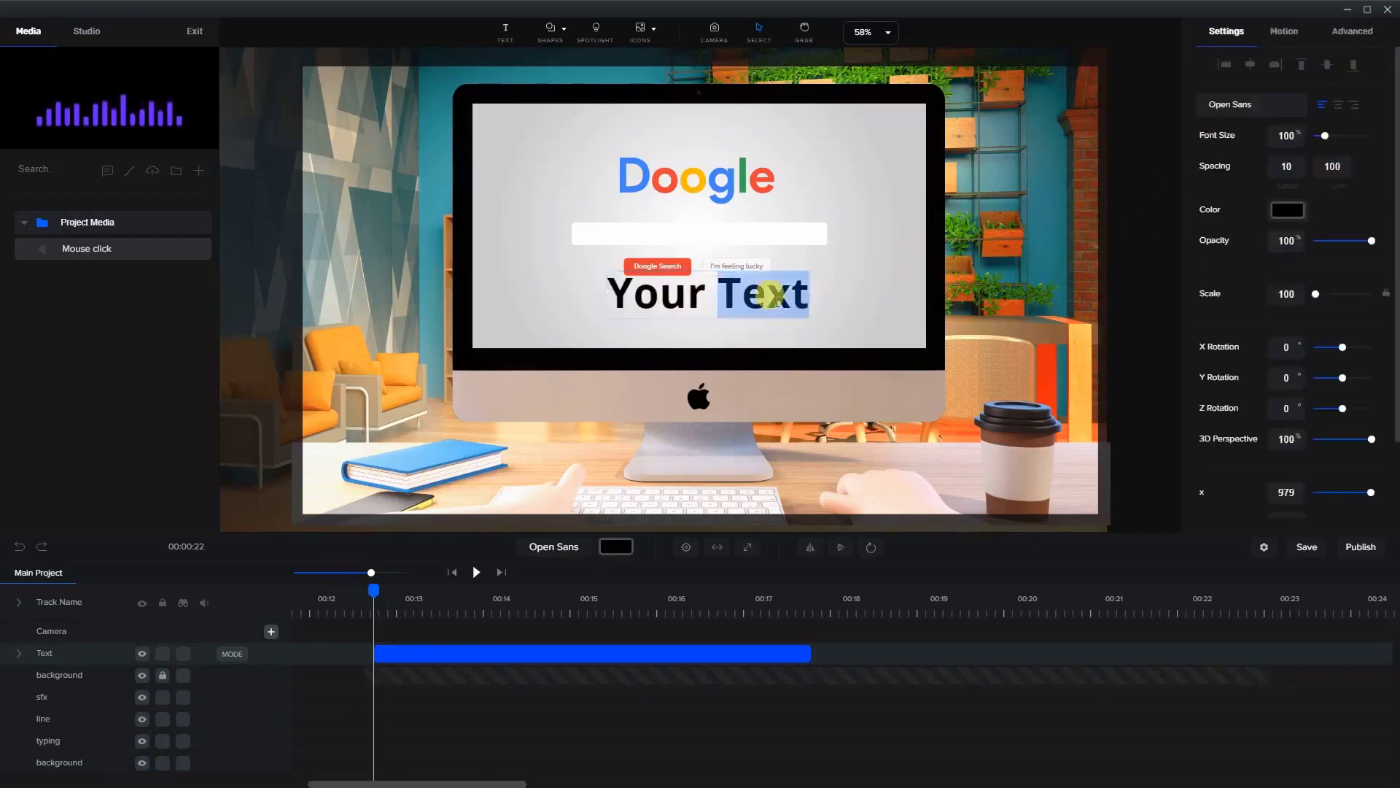
Replace the text with 'Creaet', then move and shrink it into the Doogle search bar.
type("Crea")
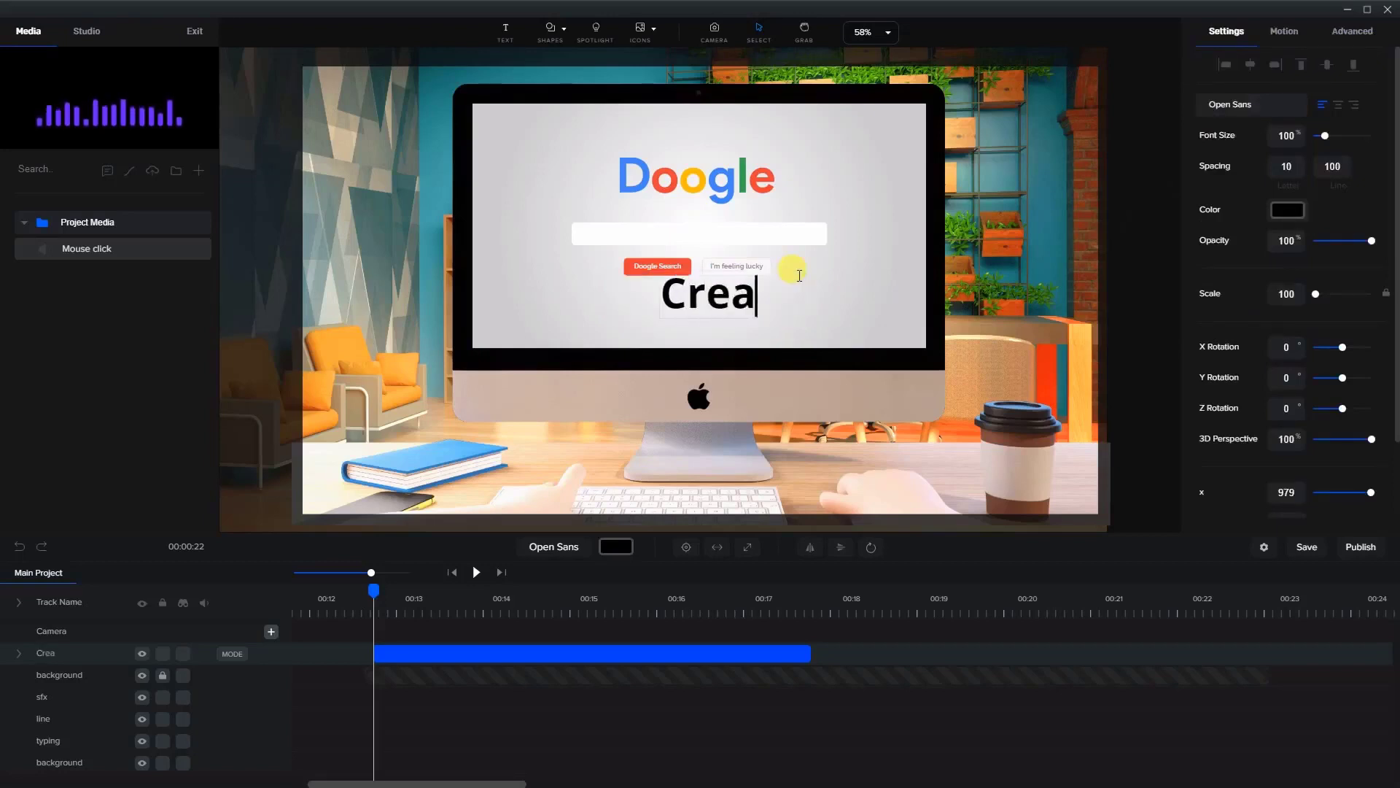
type("et")
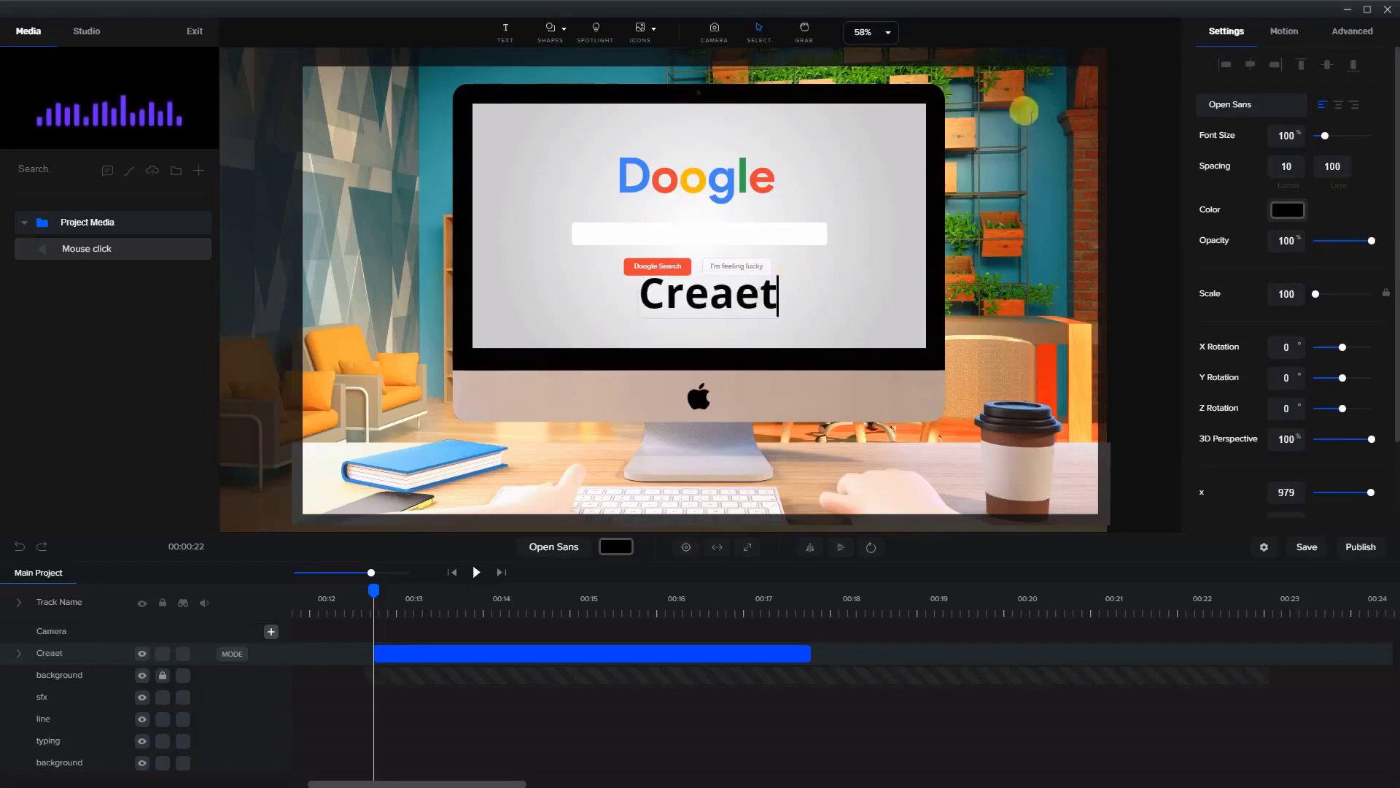
left_click(810, 293)
left_click_drag(773, 307, 684, 255)
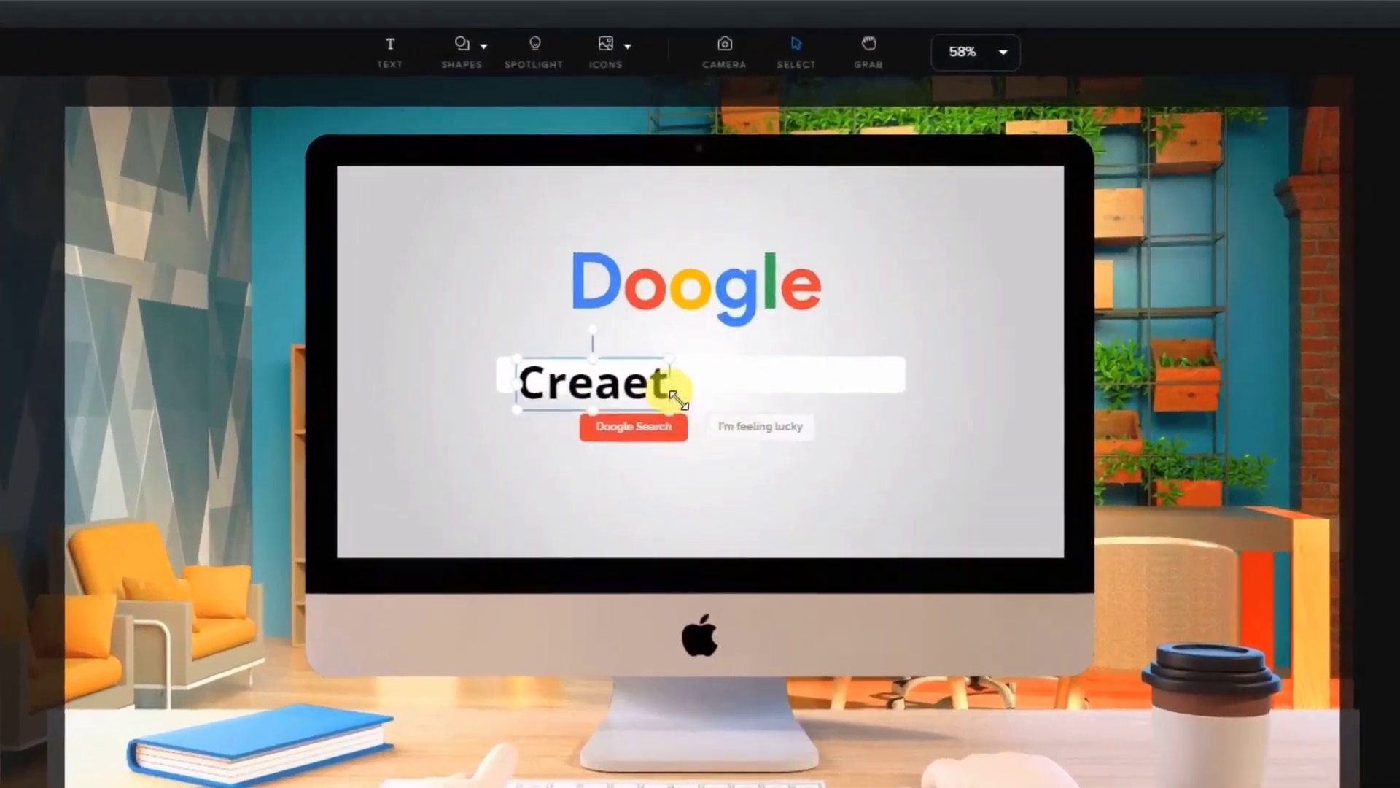
left_click_drag(674, 398, 620, 399)
left_click(912, 404)
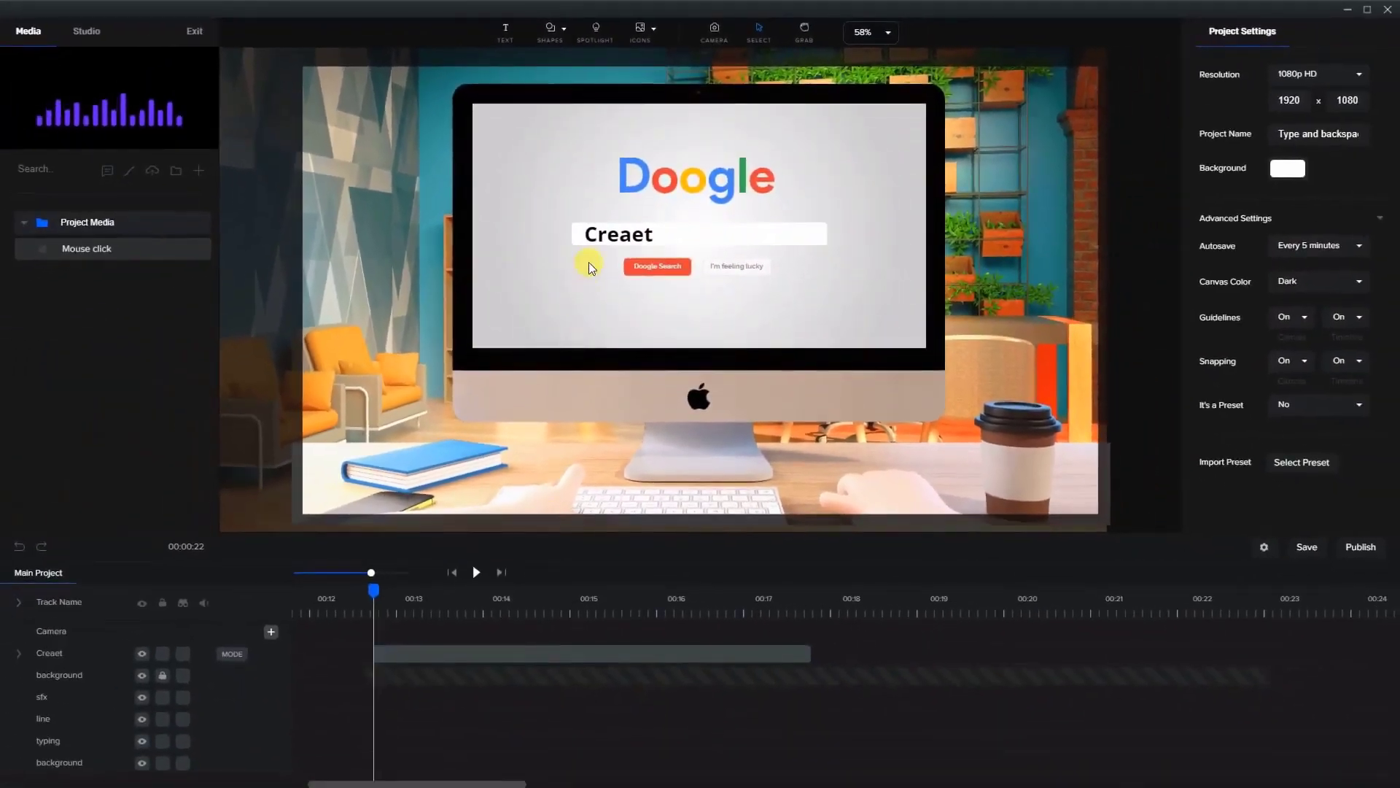
Expand the Creaet track and set the text's rotation point to left-middle.
left_click(609, 248)
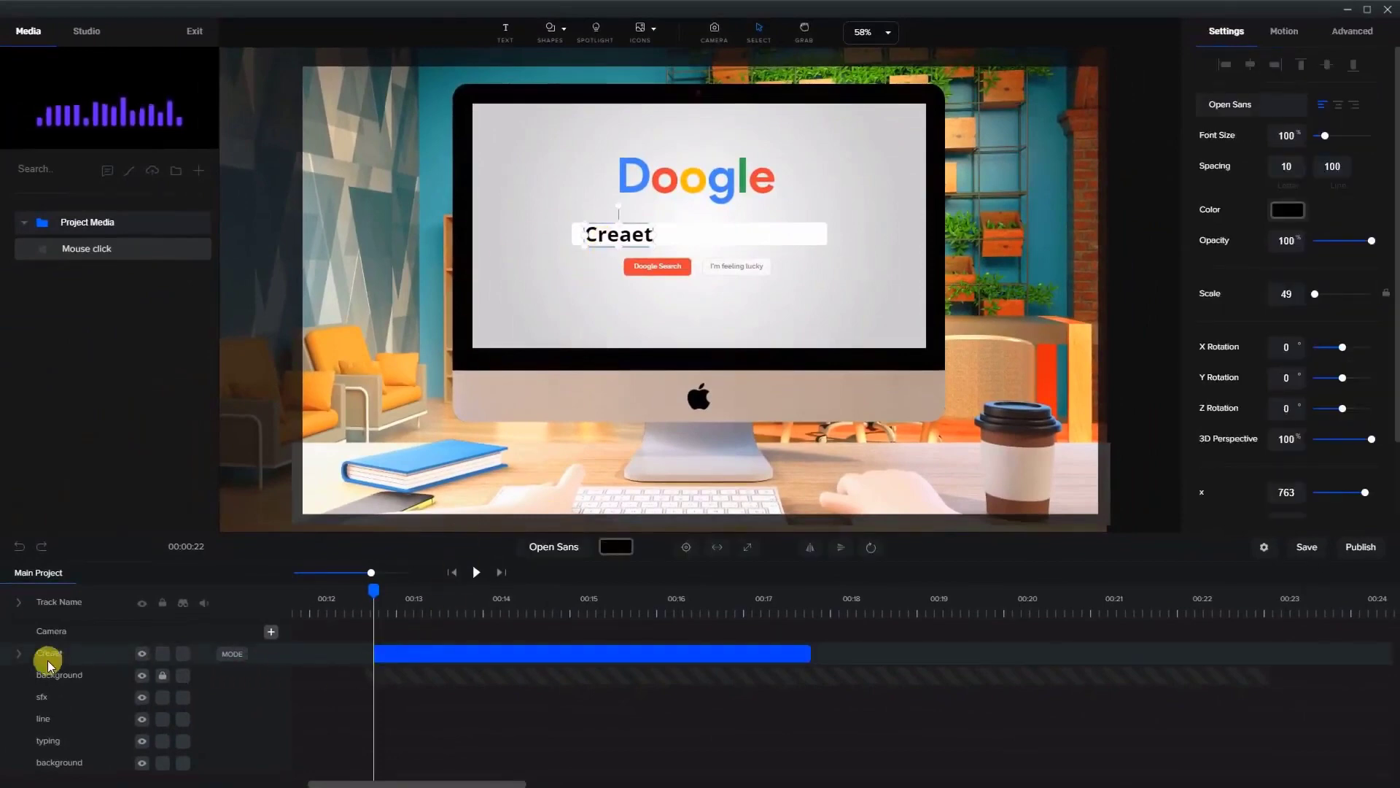
left_click(22, 654)
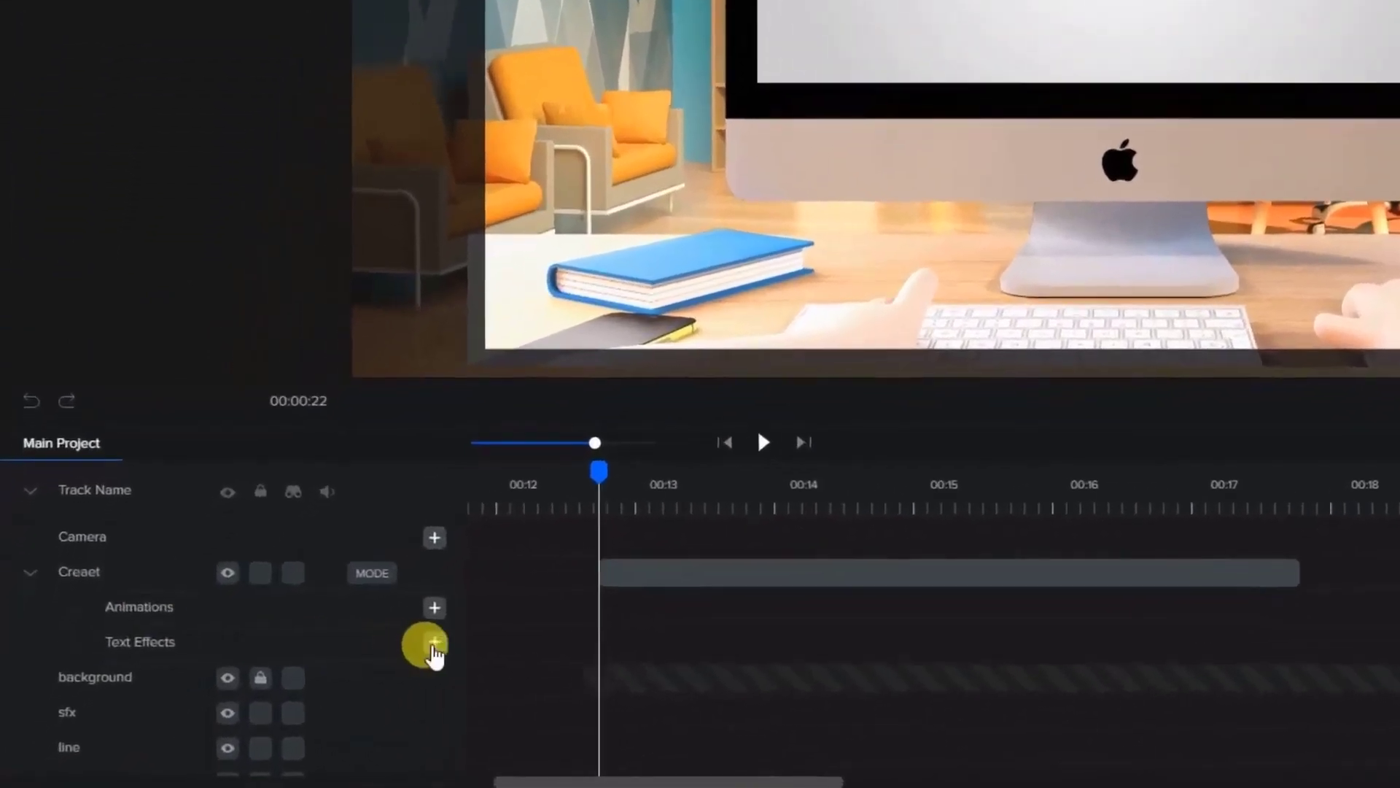
left_click(434, 644)
left_click(622, 440)
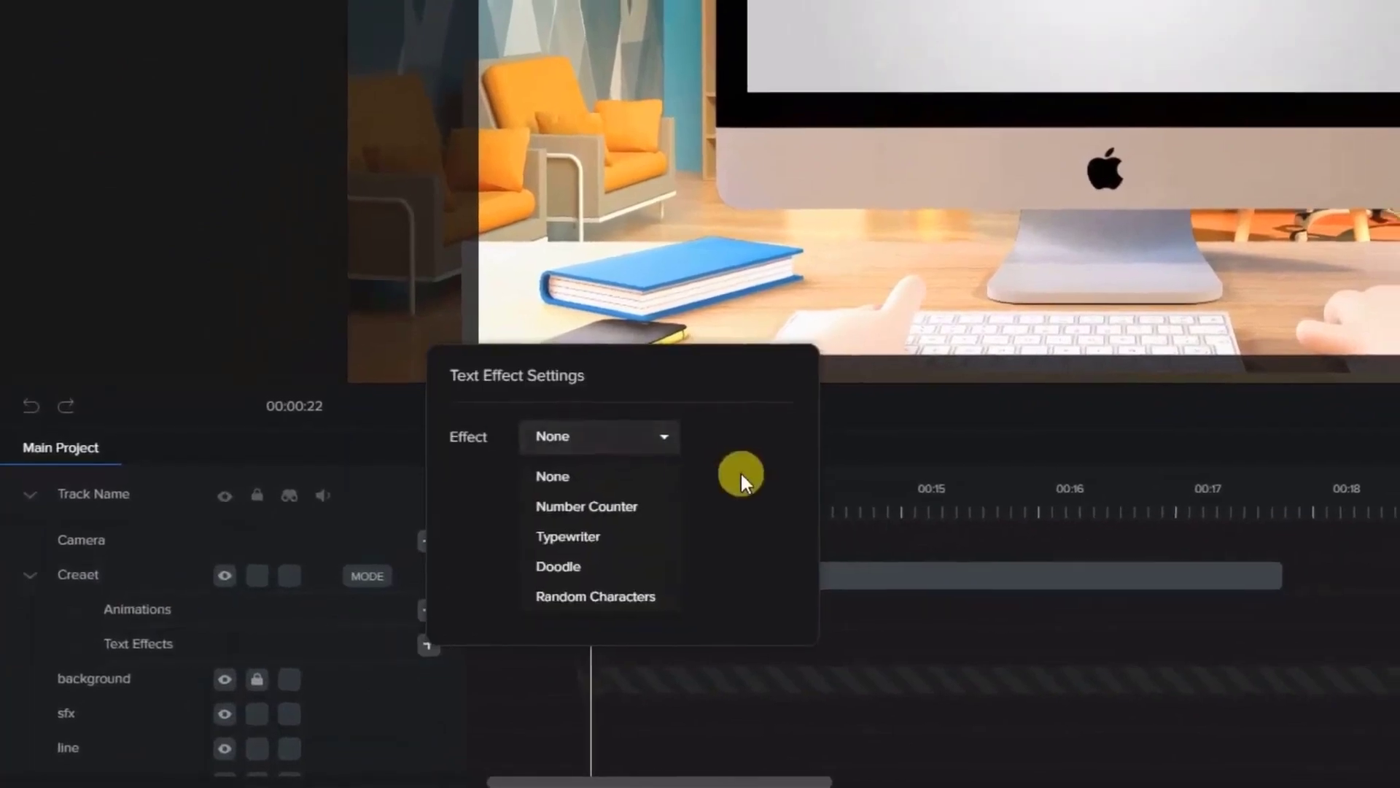
left_click(839, 459)
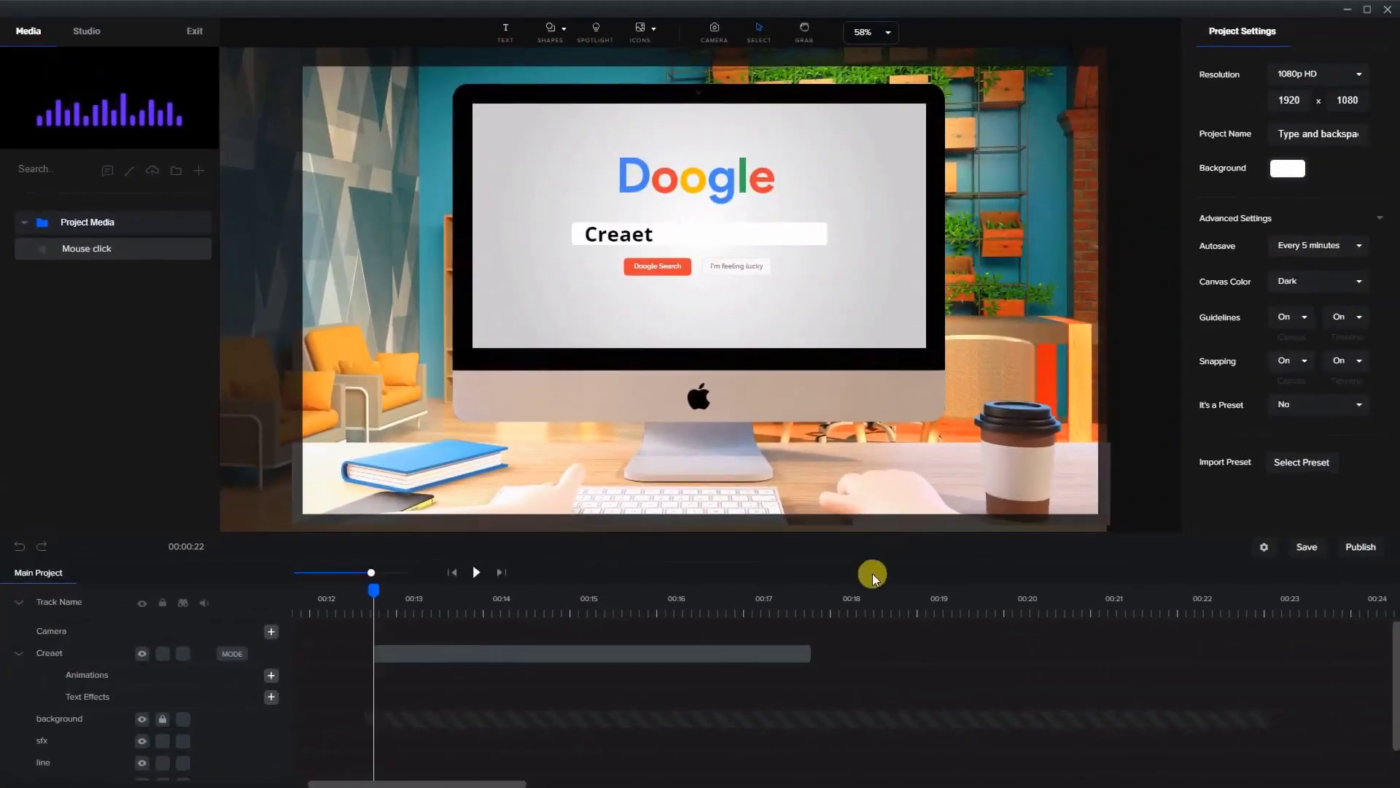
left_click(631, 237)
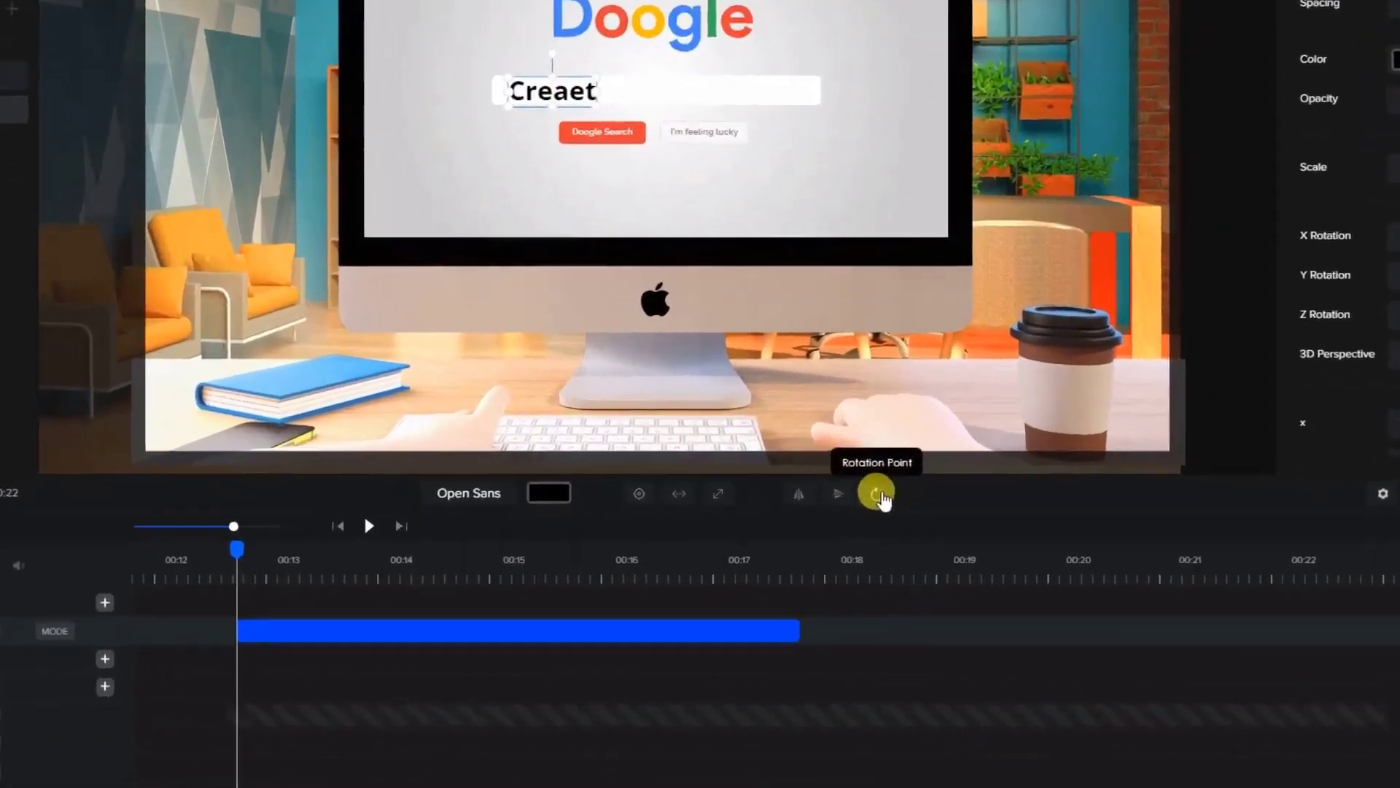
left_click(872, 546)
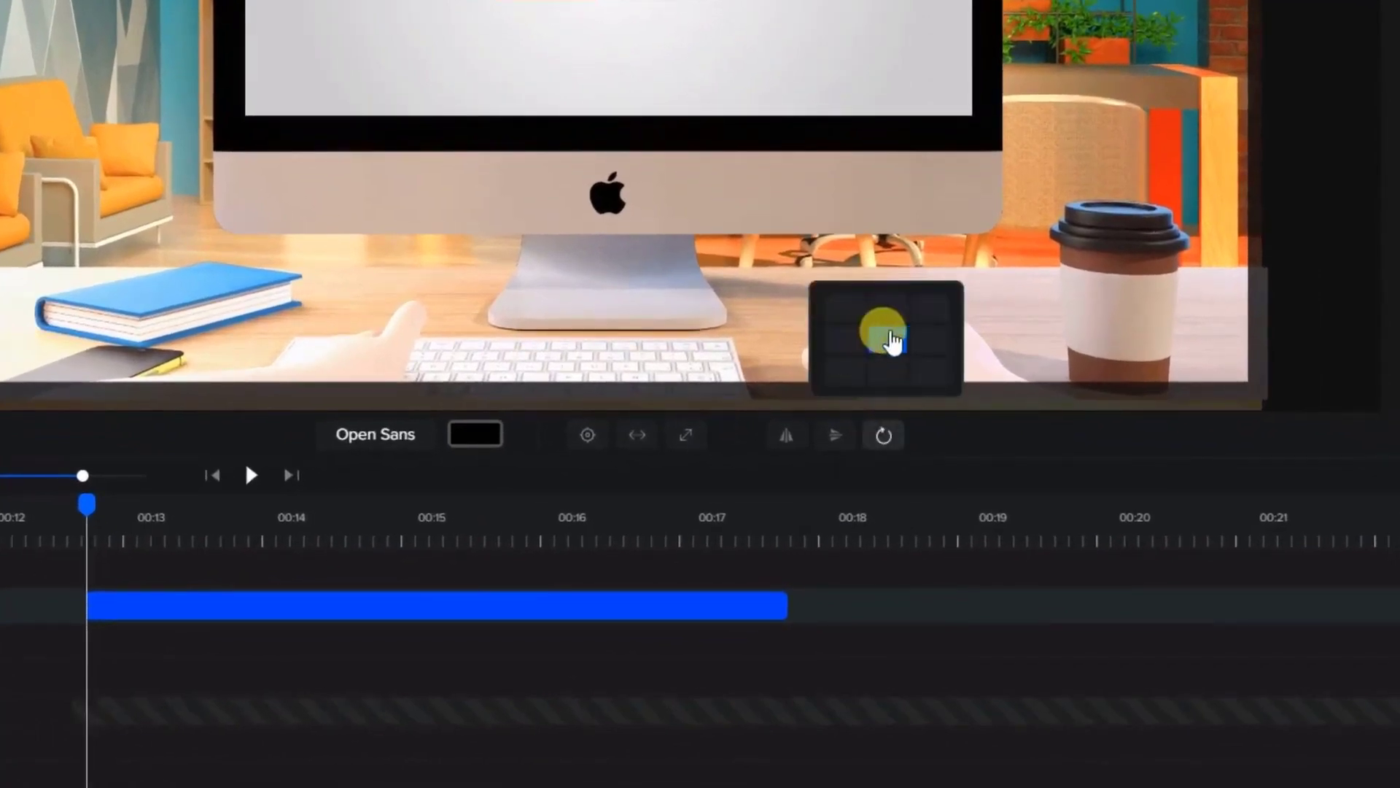
left_click(851, 349)
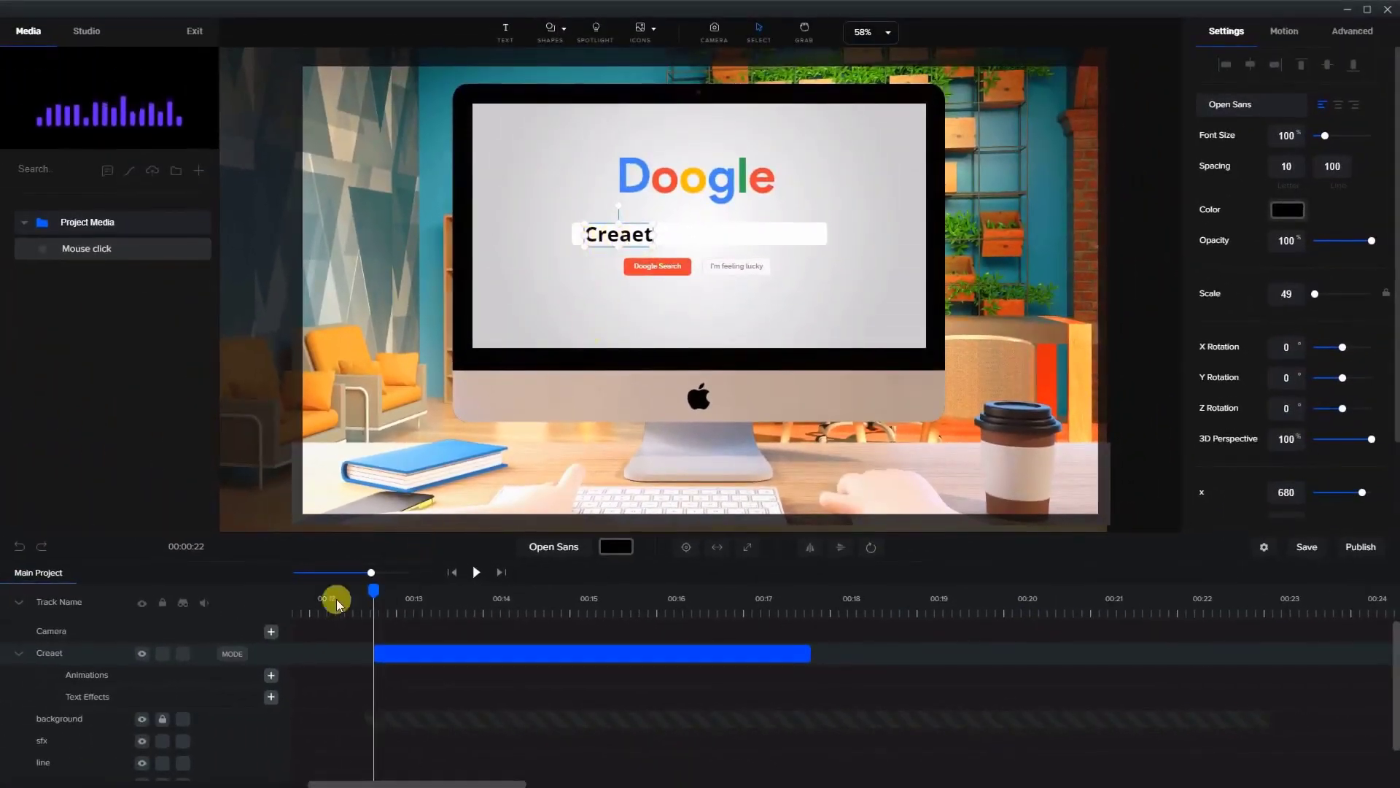
Apply the Typewriter text effect to the Creaet layer.
left_click(270, 699)
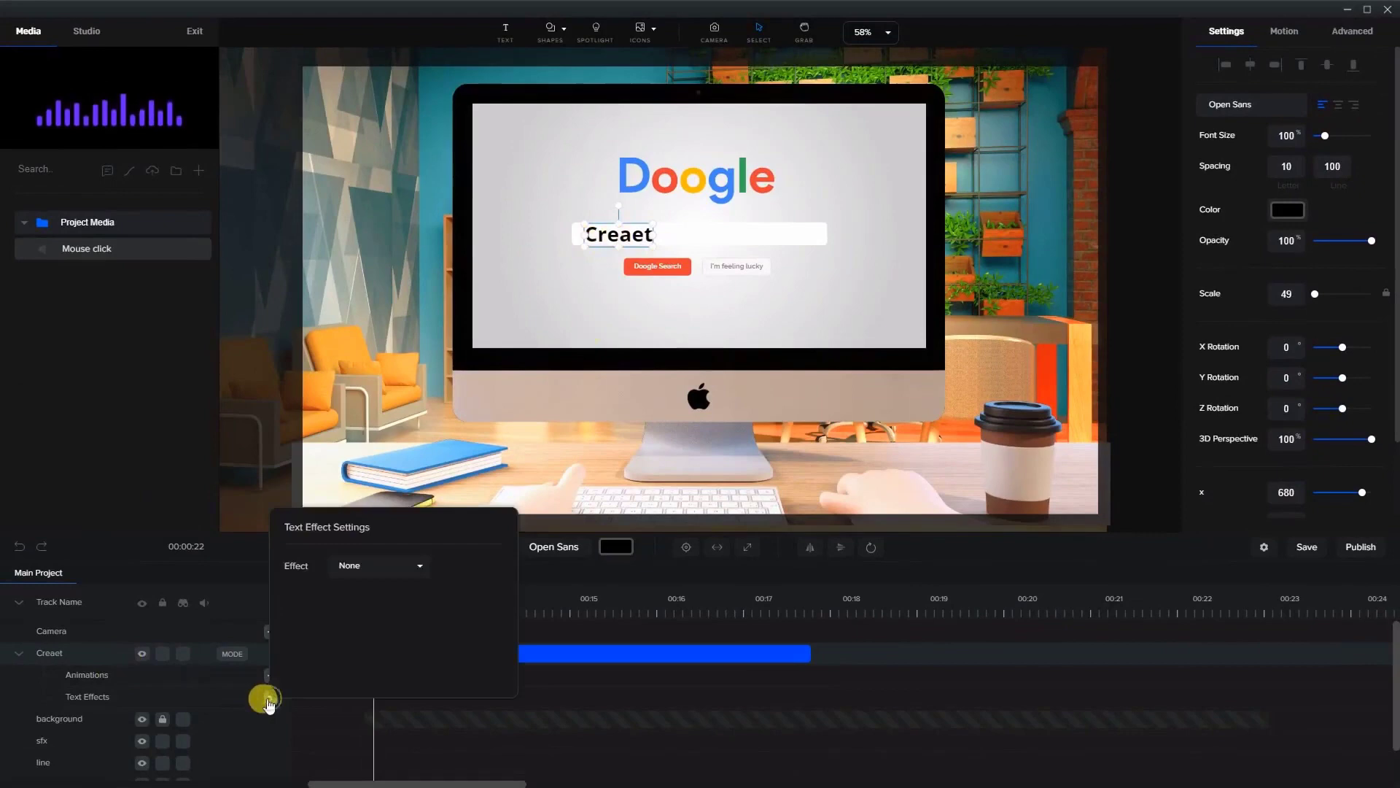
left_click(343, 566)
left_click(359, 629)
left_click(522, 648)
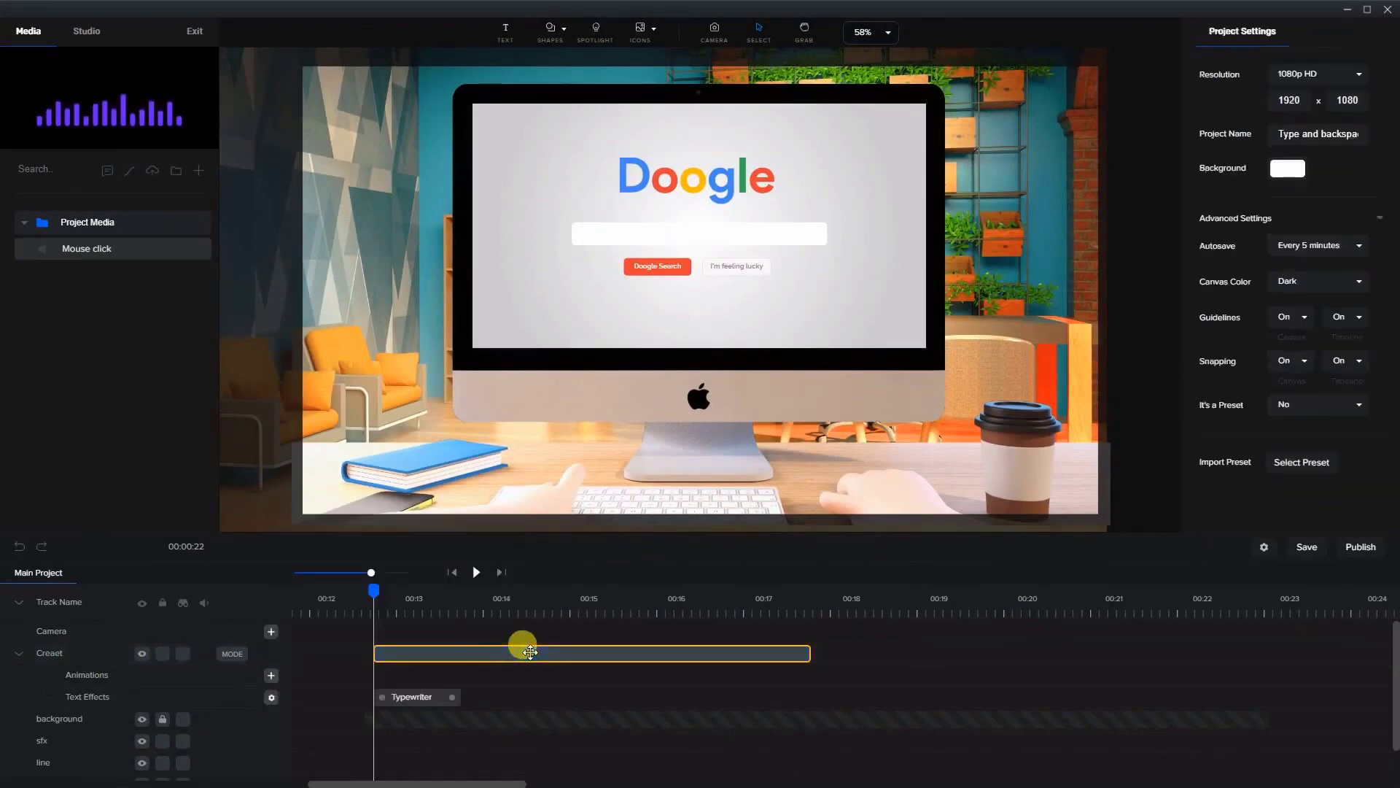
Lengthen the Typewriter effect to about 00:16.5 and preview the typing.
left_click(421, 699)
left_click_drag(450, 698, 691, 697)
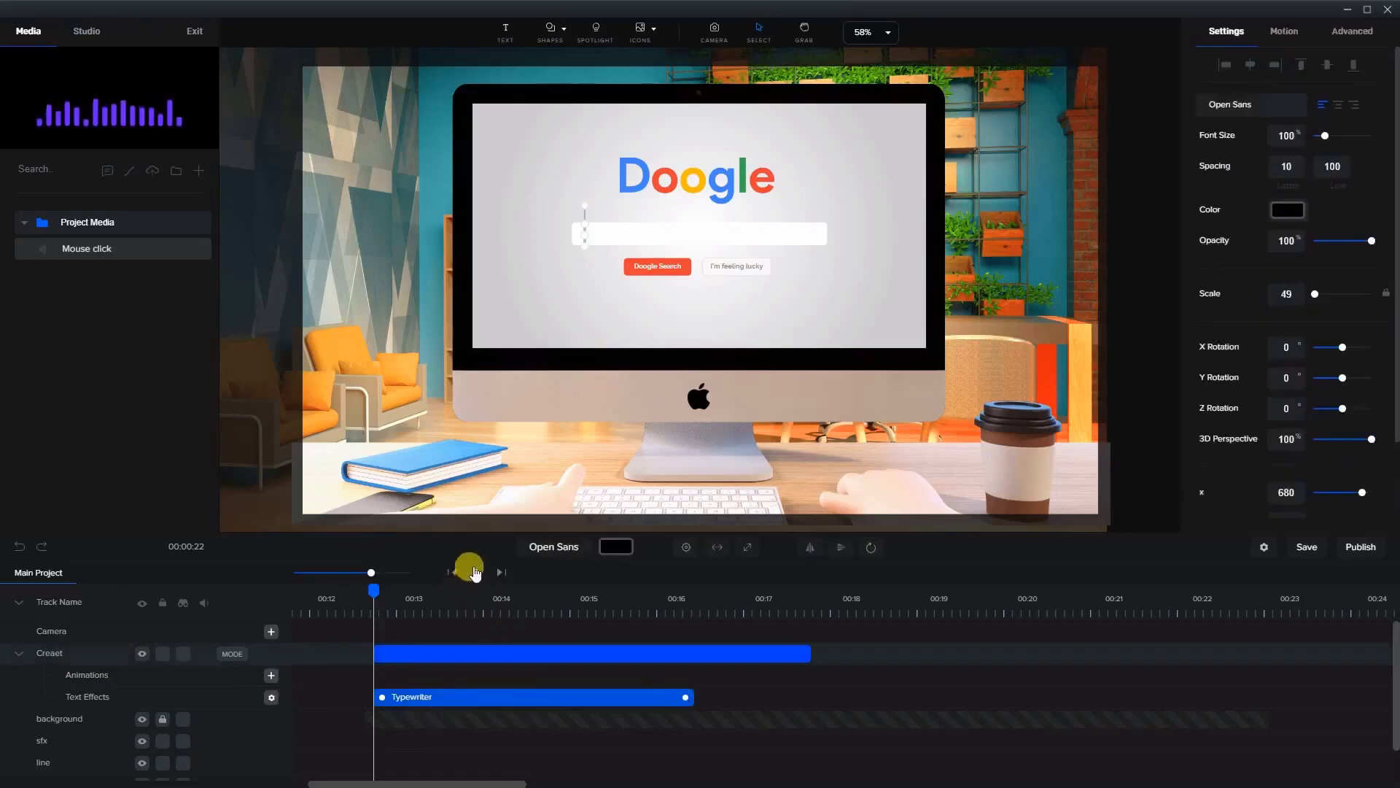
left_click(474, 573)
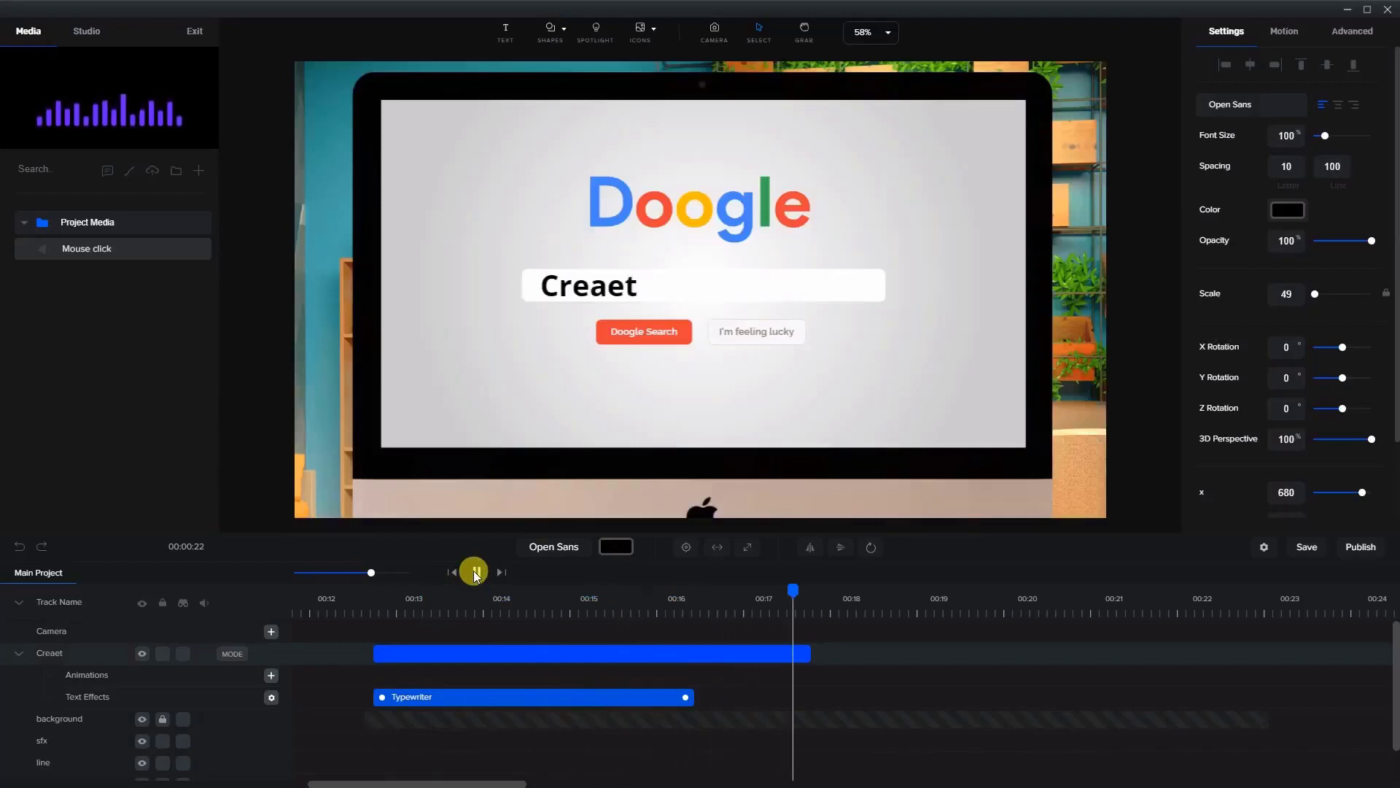
left_click(474, 572)
left_click_drag(831, 588, 730, 617)
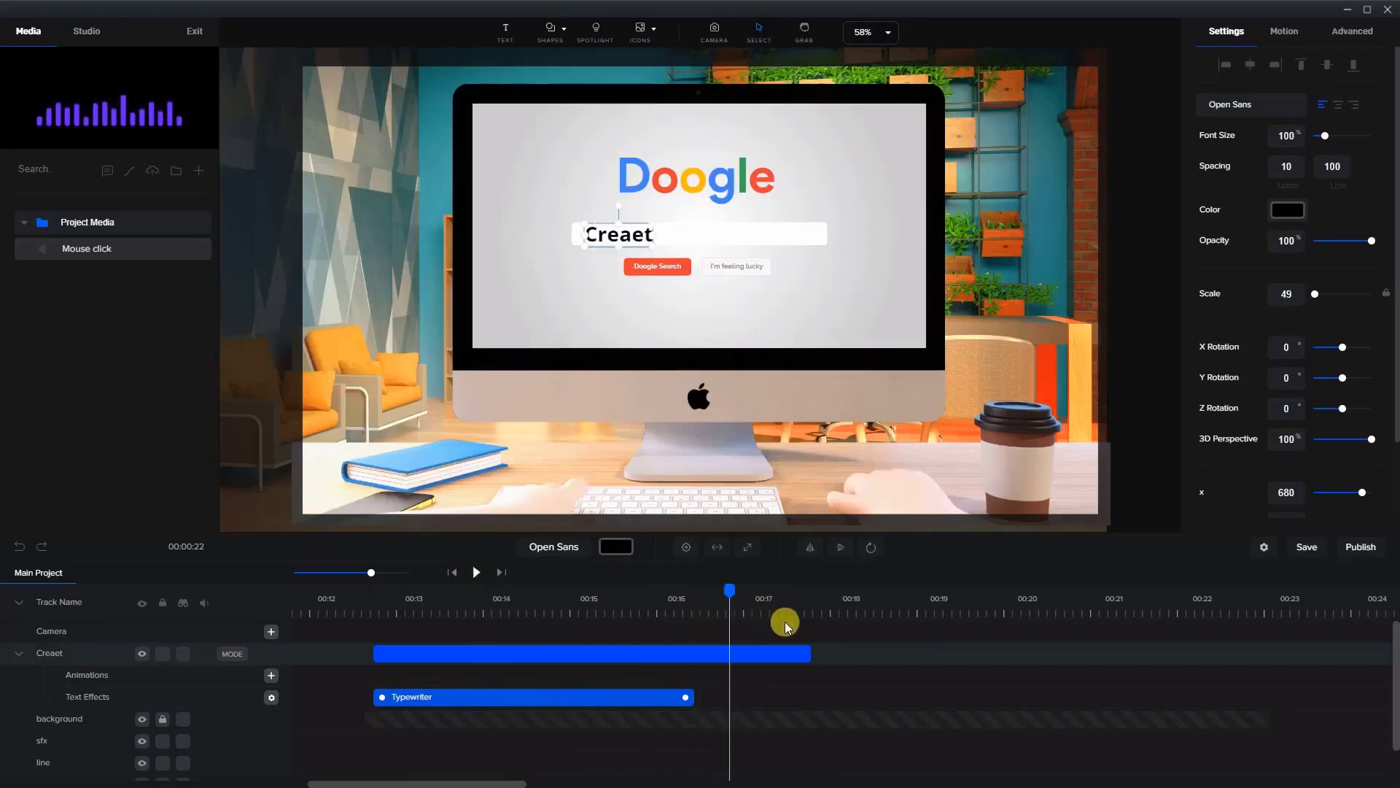
Trim the Creaet clip's end earlier and park the playhead at about 00:16.
left_click_drag(811, 651, 636, 697)
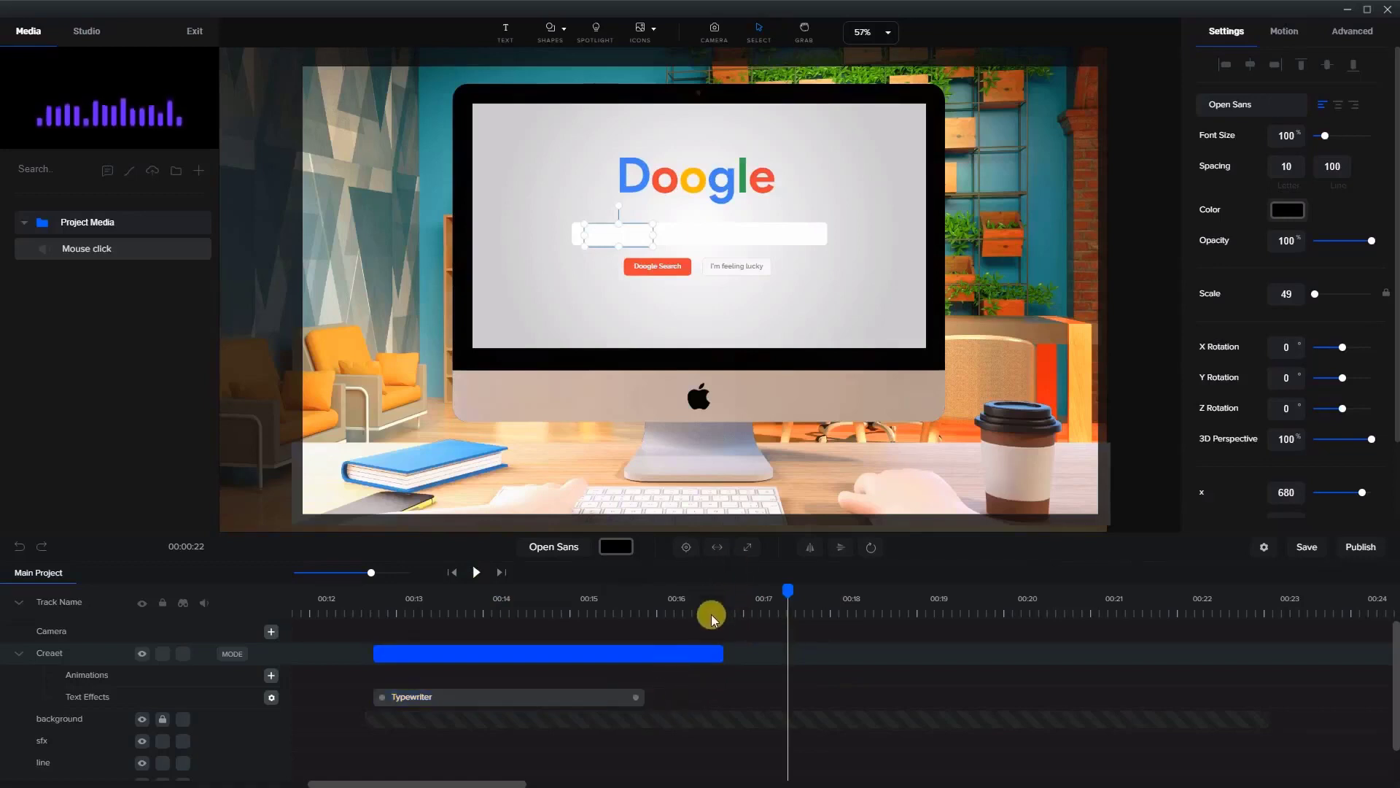
left_click(695, 660)
left_click(696, 659)
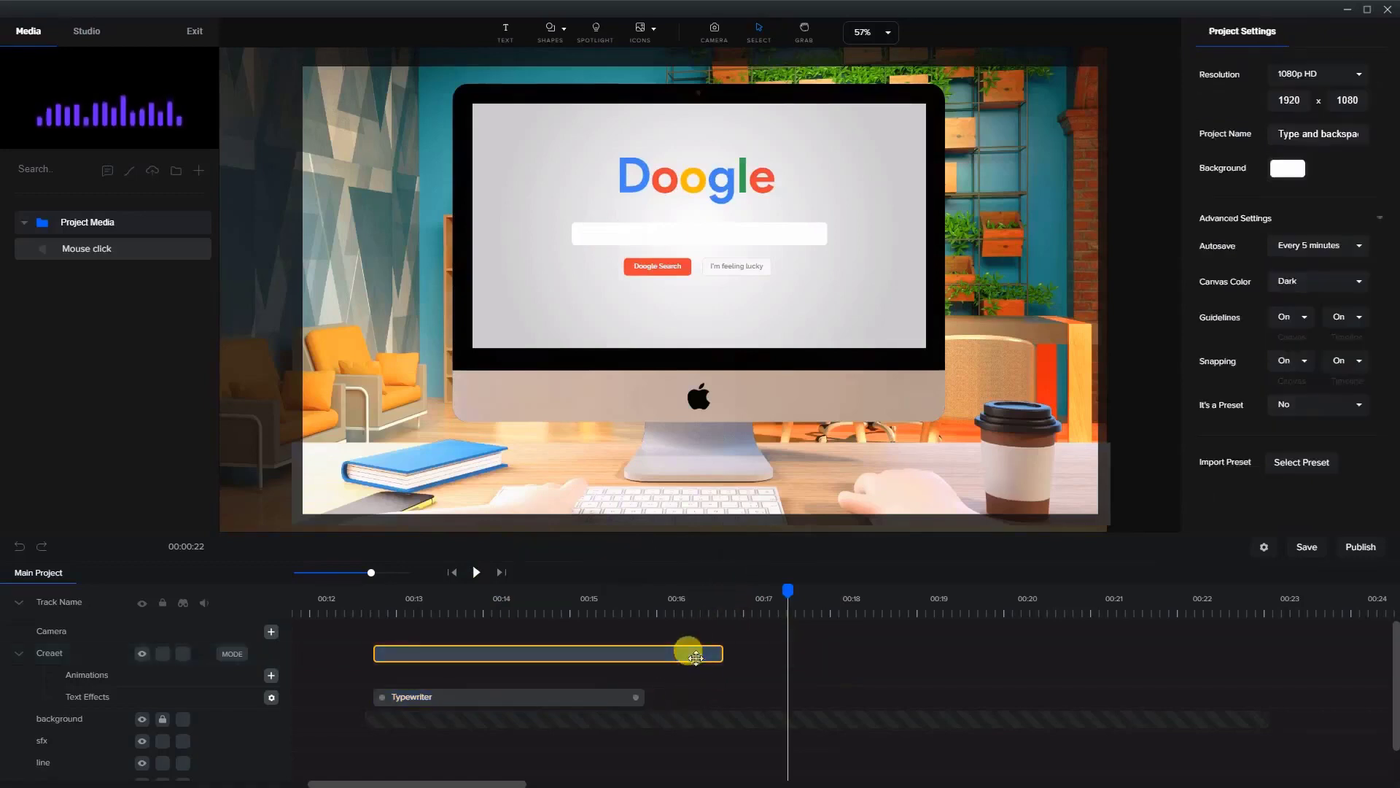
left_click(696, 602)
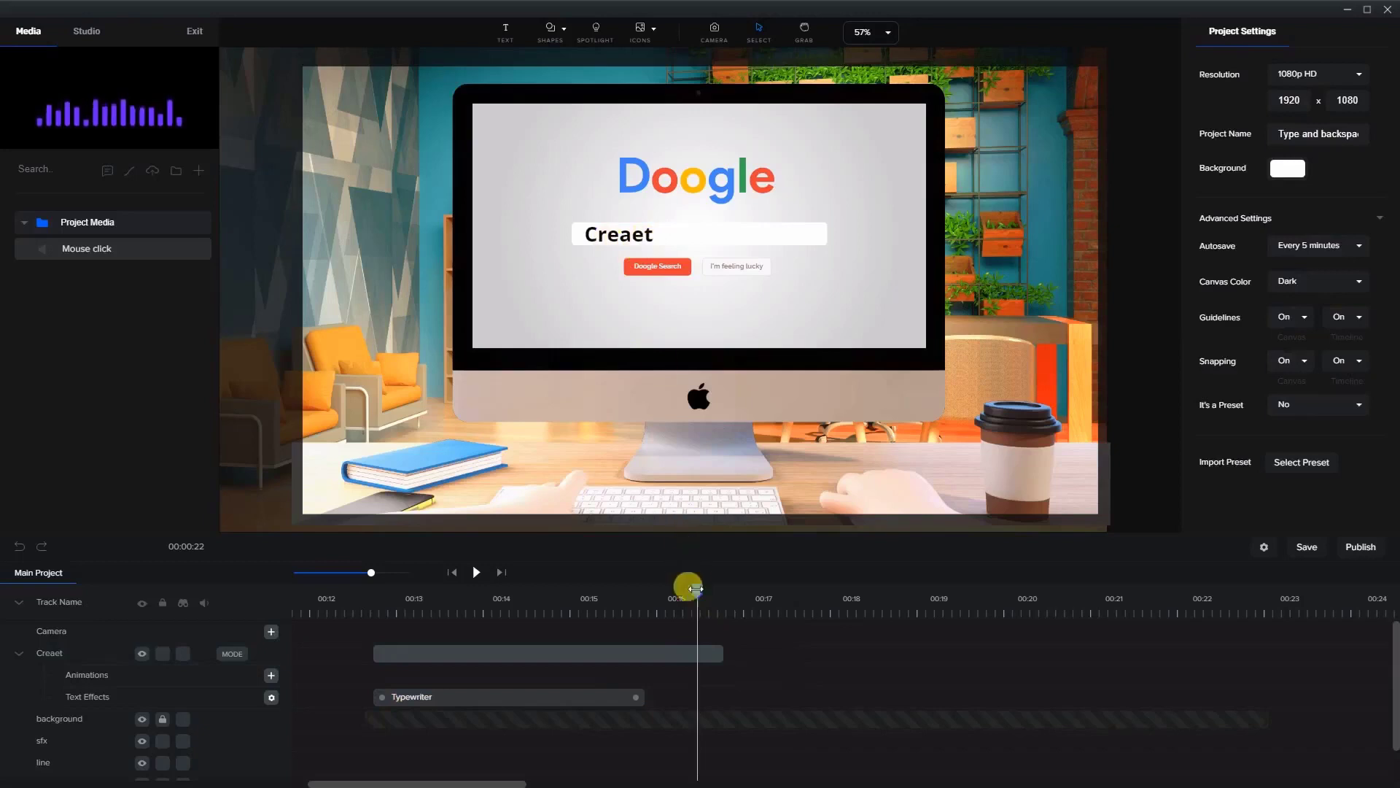
Duplicate the Creaet clip, remove the copy's Typewriter effect, and move the copy later.
left_click(681, 646)
right_click(658, 654)
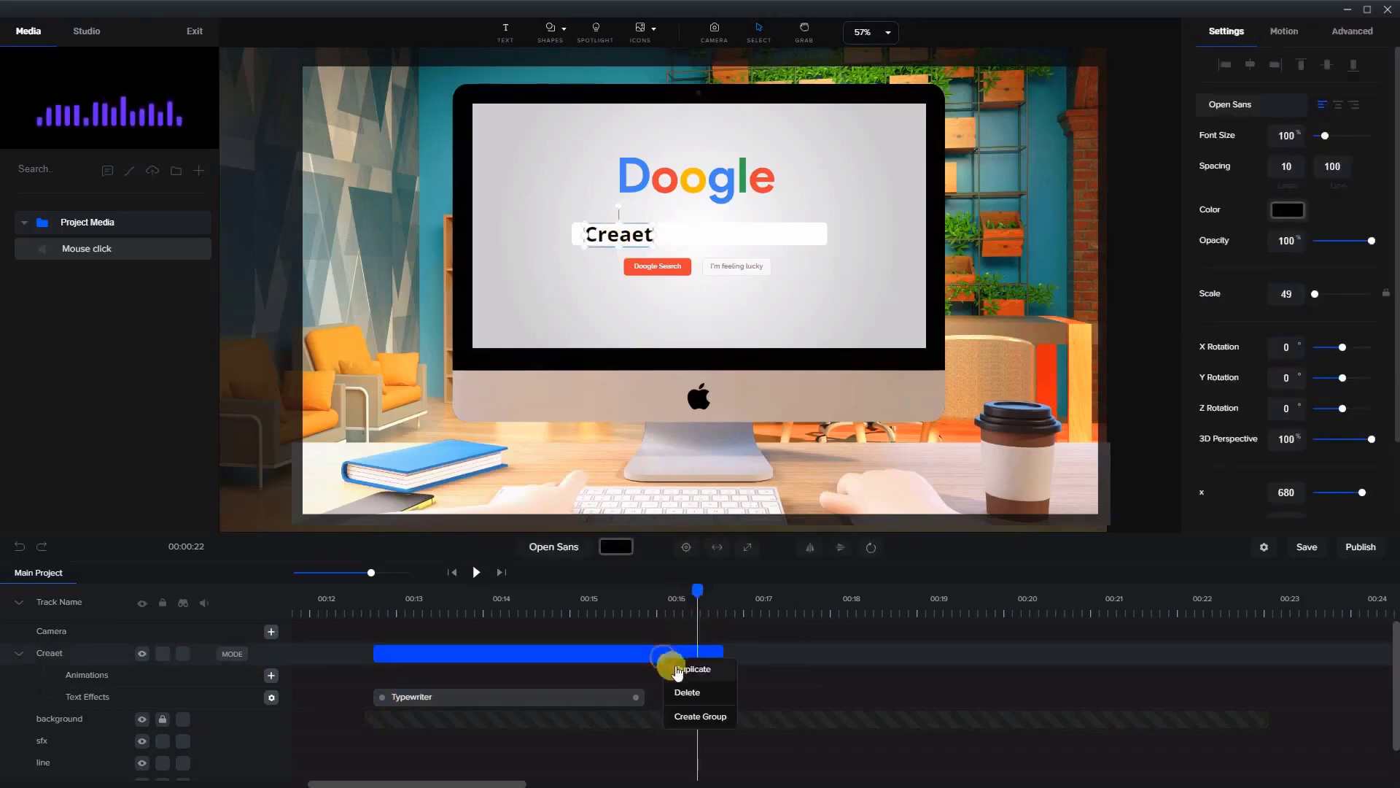
left_click(678, 669)
left_click_drag(609, 651, 802, 660)
left_click(757, 693)
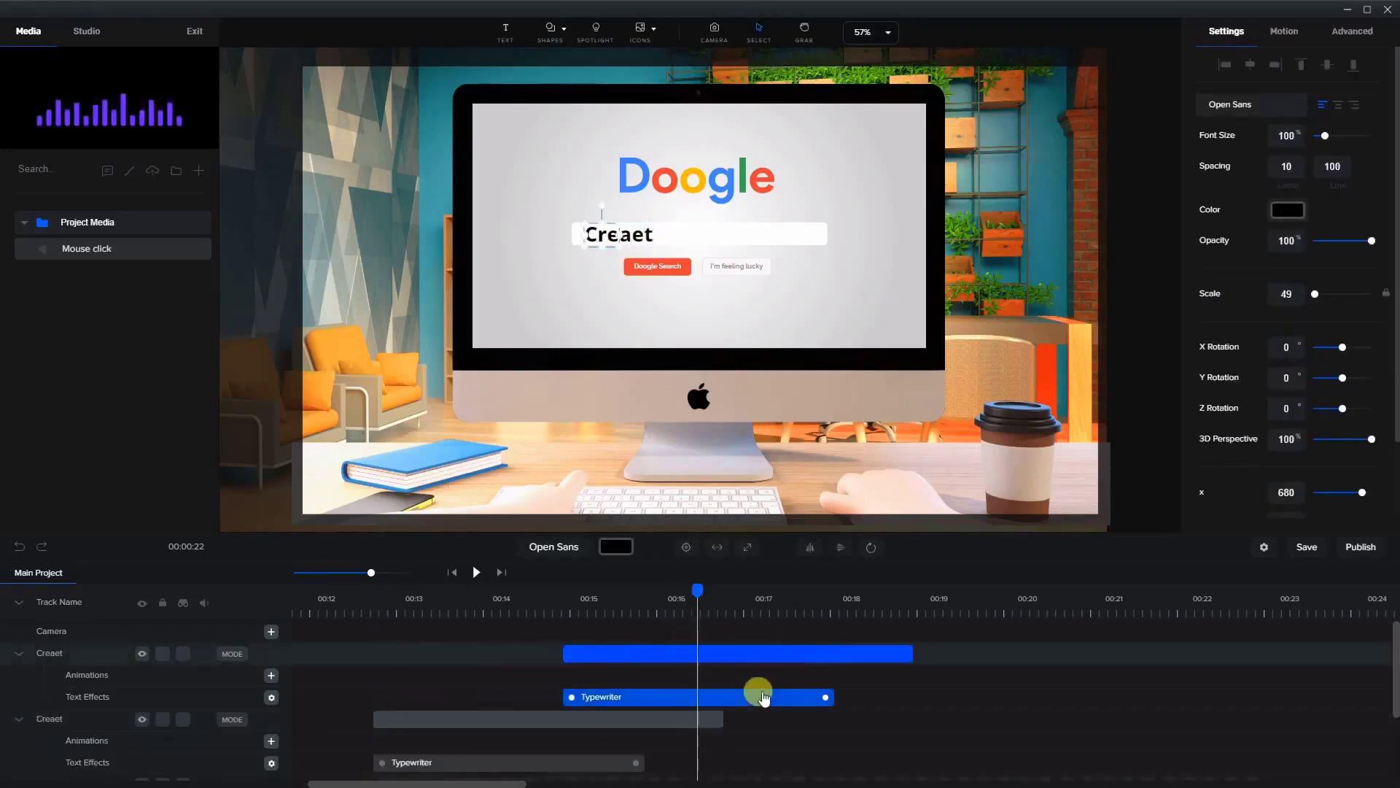
left_click(274, 698)
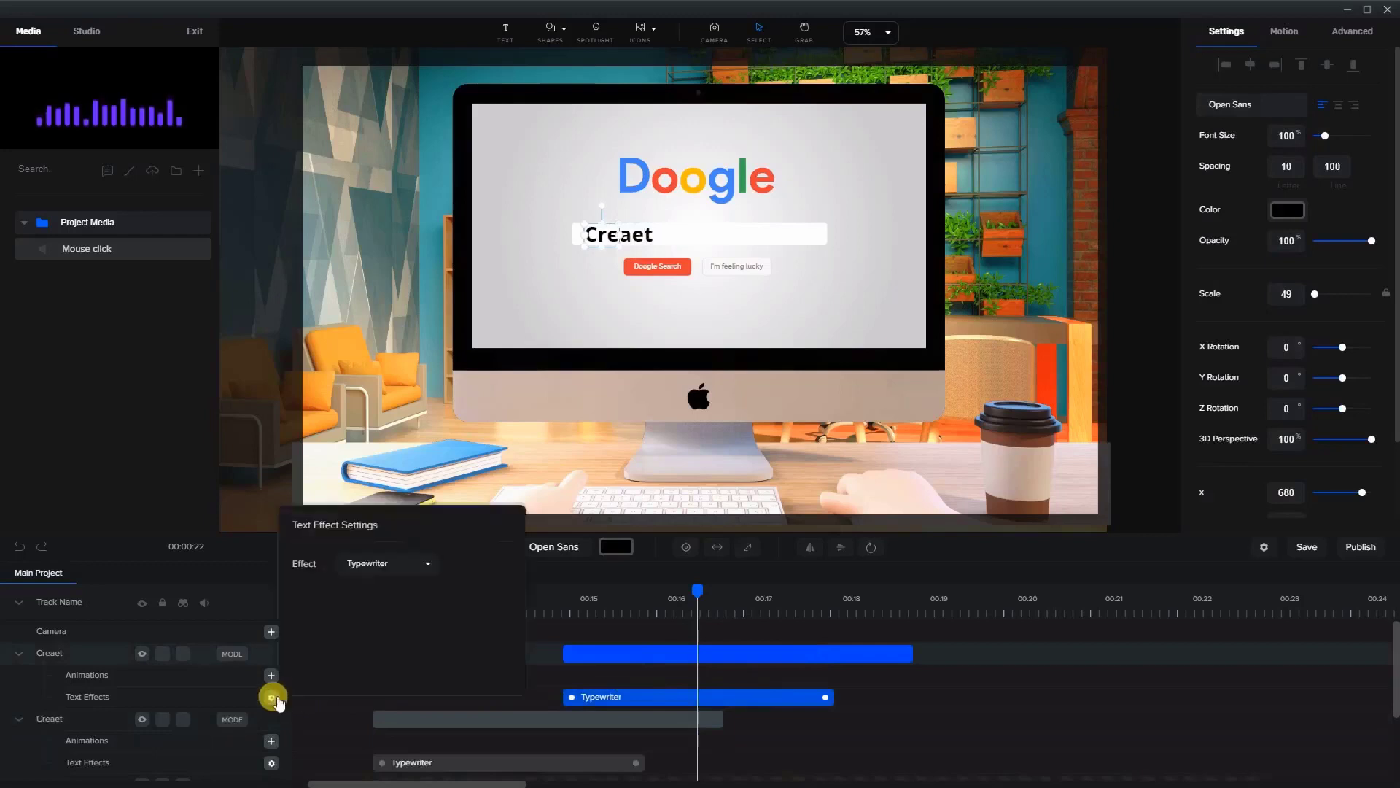
left_click(371, 567)
left_click(369, 584)
left_click(588, 650)
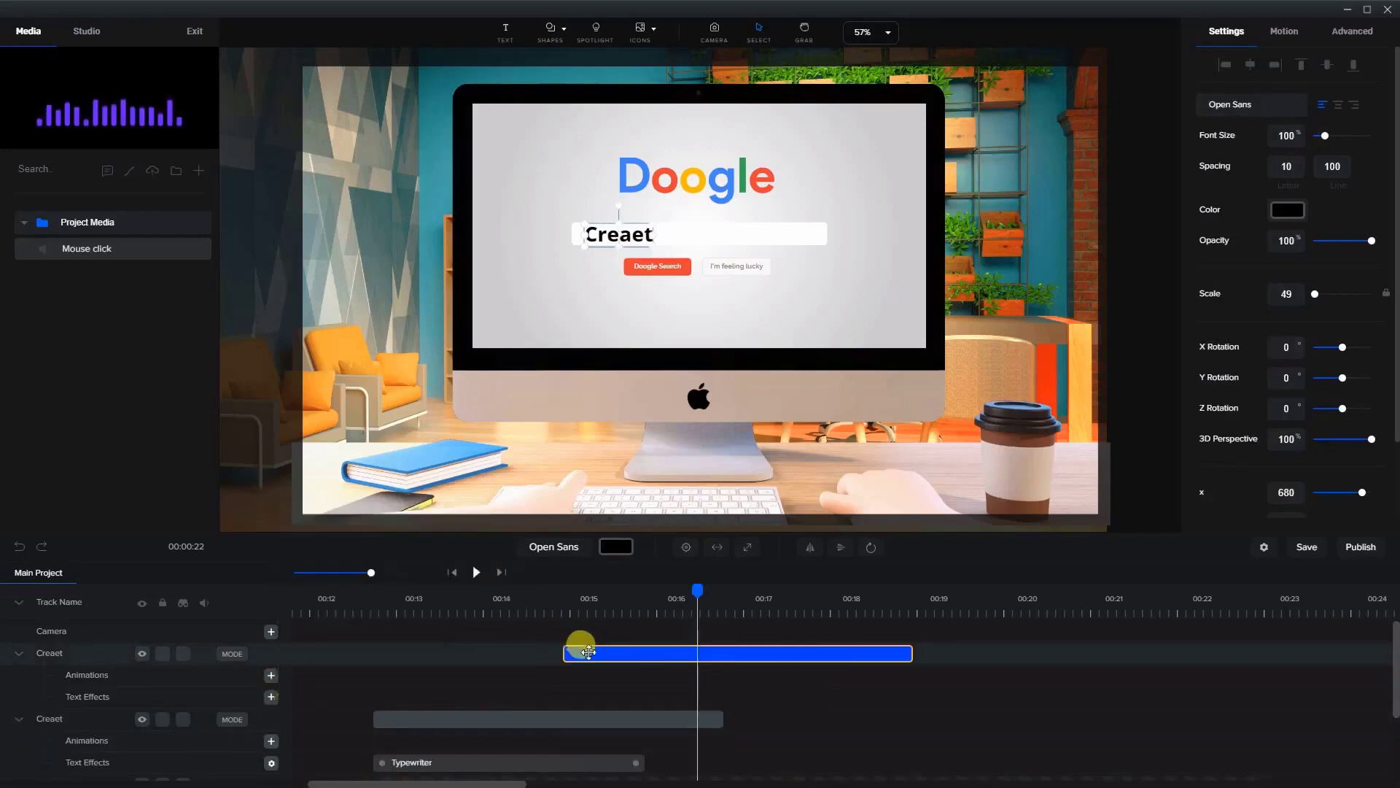
left_click_drag(589, 651, 750, 649)
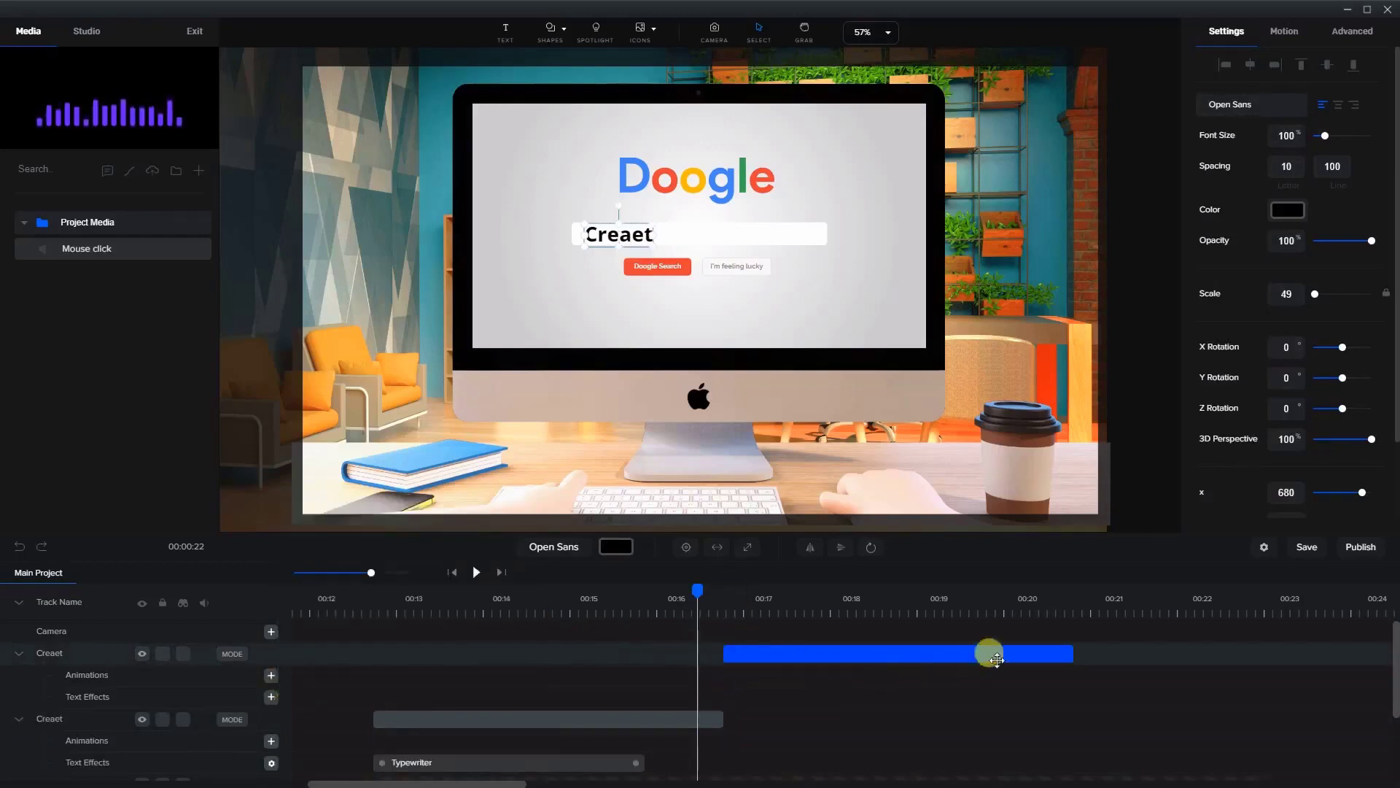
Shorten the top text clip and delete its last letter so it reads 'Creae'.
left_click(1057, 653)
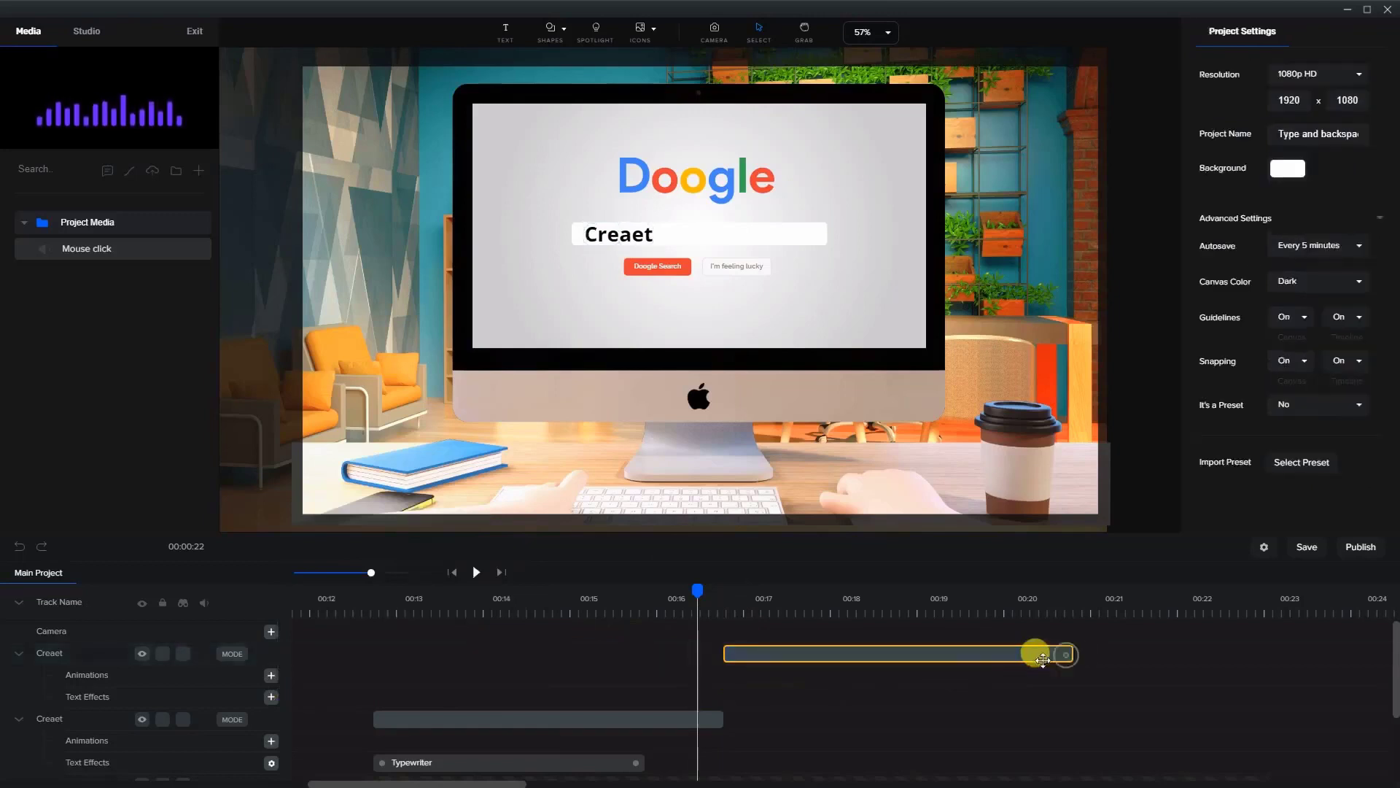
left_click_drag(1043, 660, 898, 653)
left_click(781, 595)
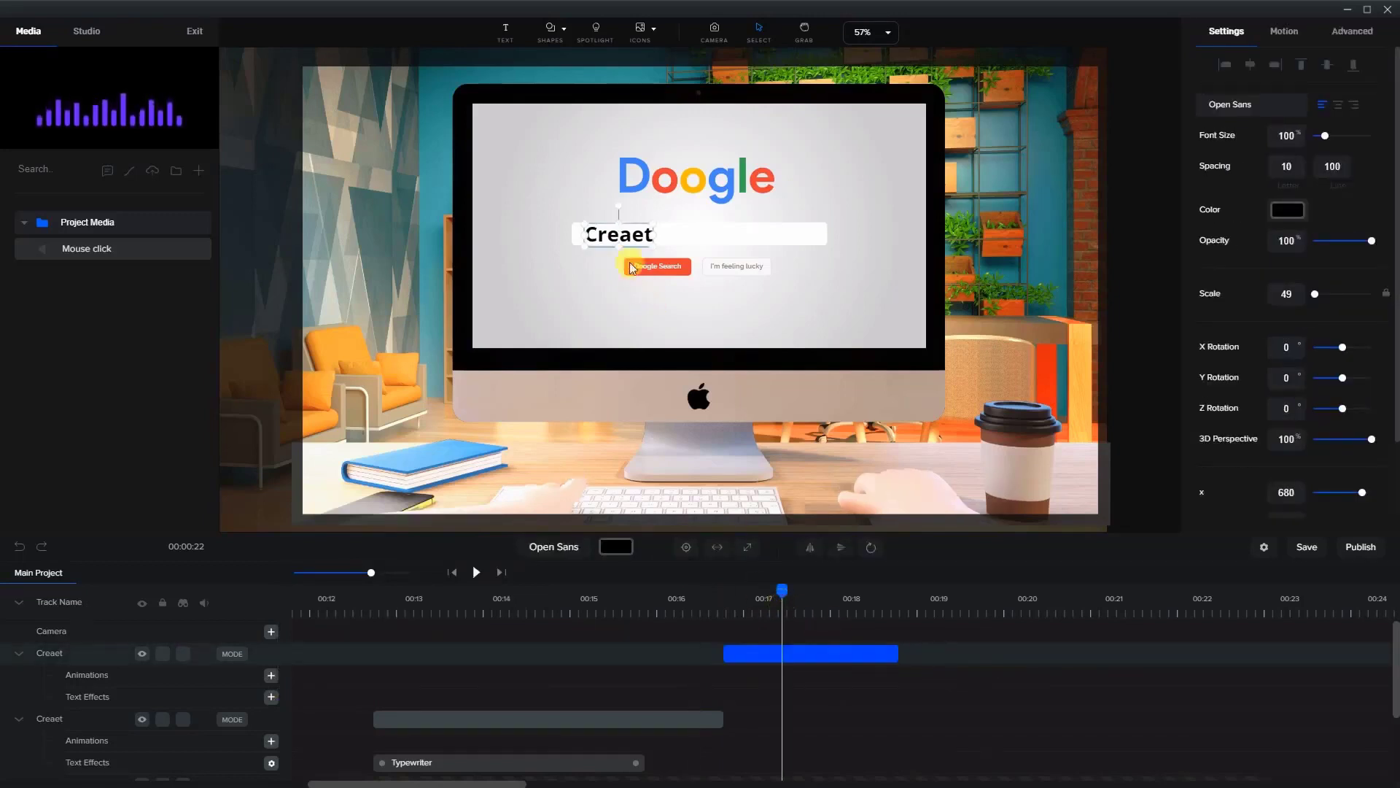
double_click(626, 239)
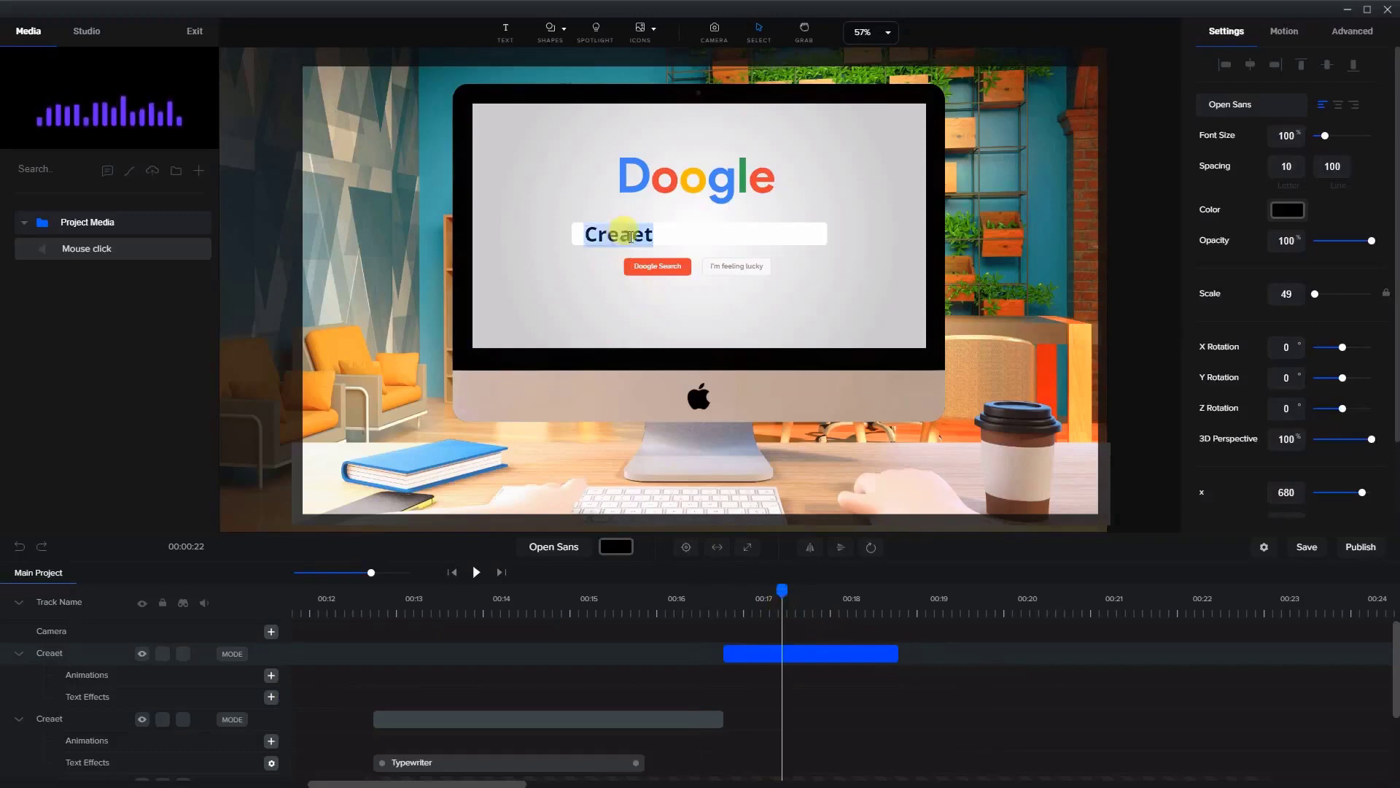
key("End")
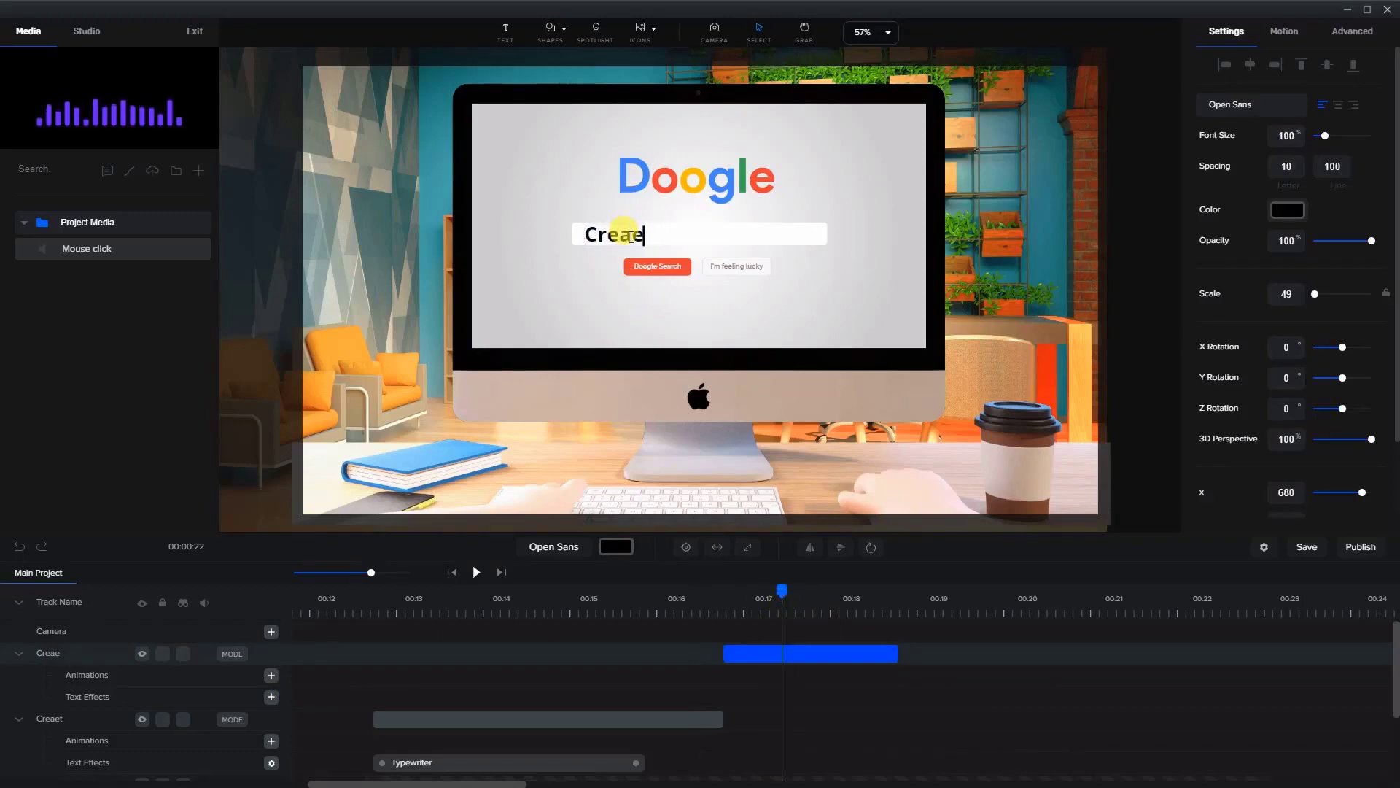
Compare Creaet and Creae, then trim the Creae clip to end just after 00:17.
left_click(671, 594)
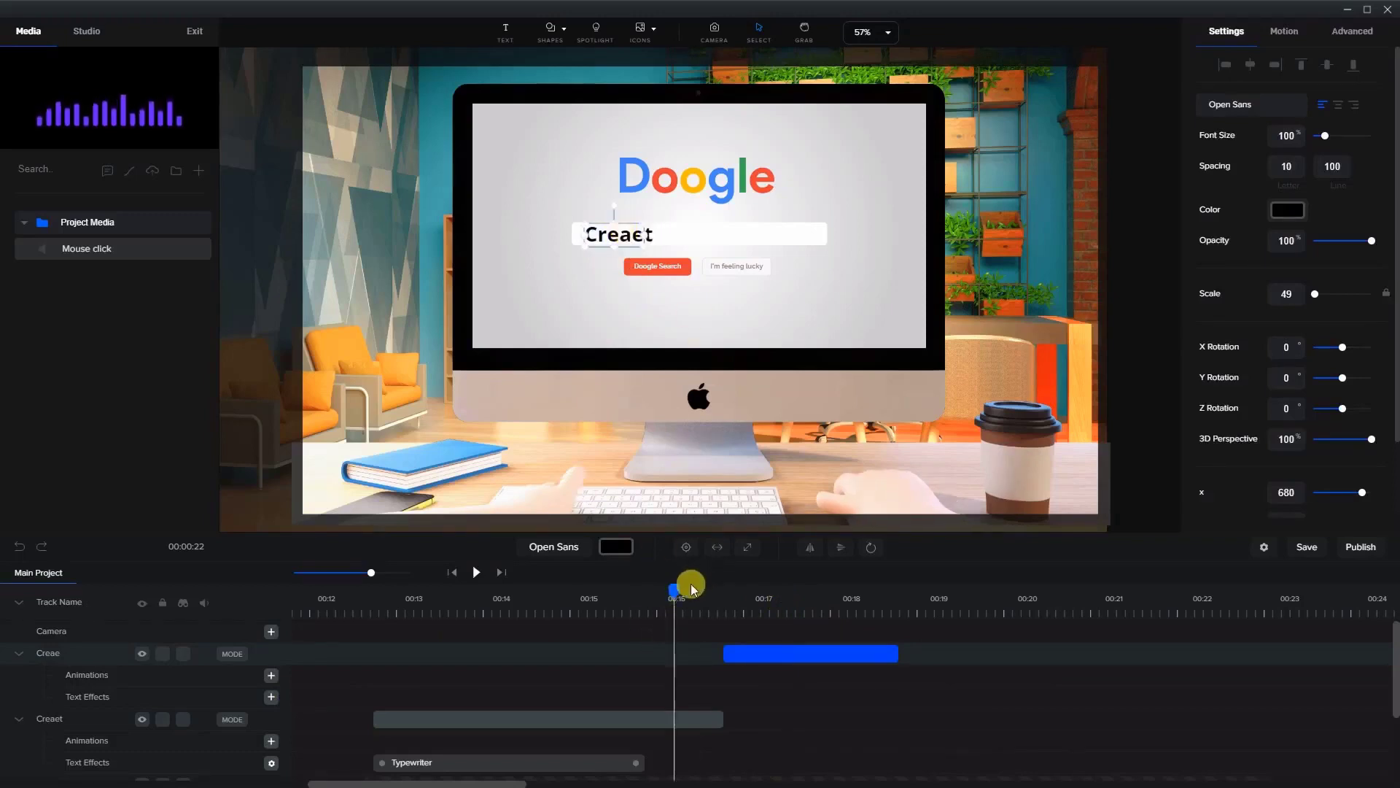
left_click_drag(673, 589, 797, 611)
left_click(1132, 334)
left_click(855, 653)
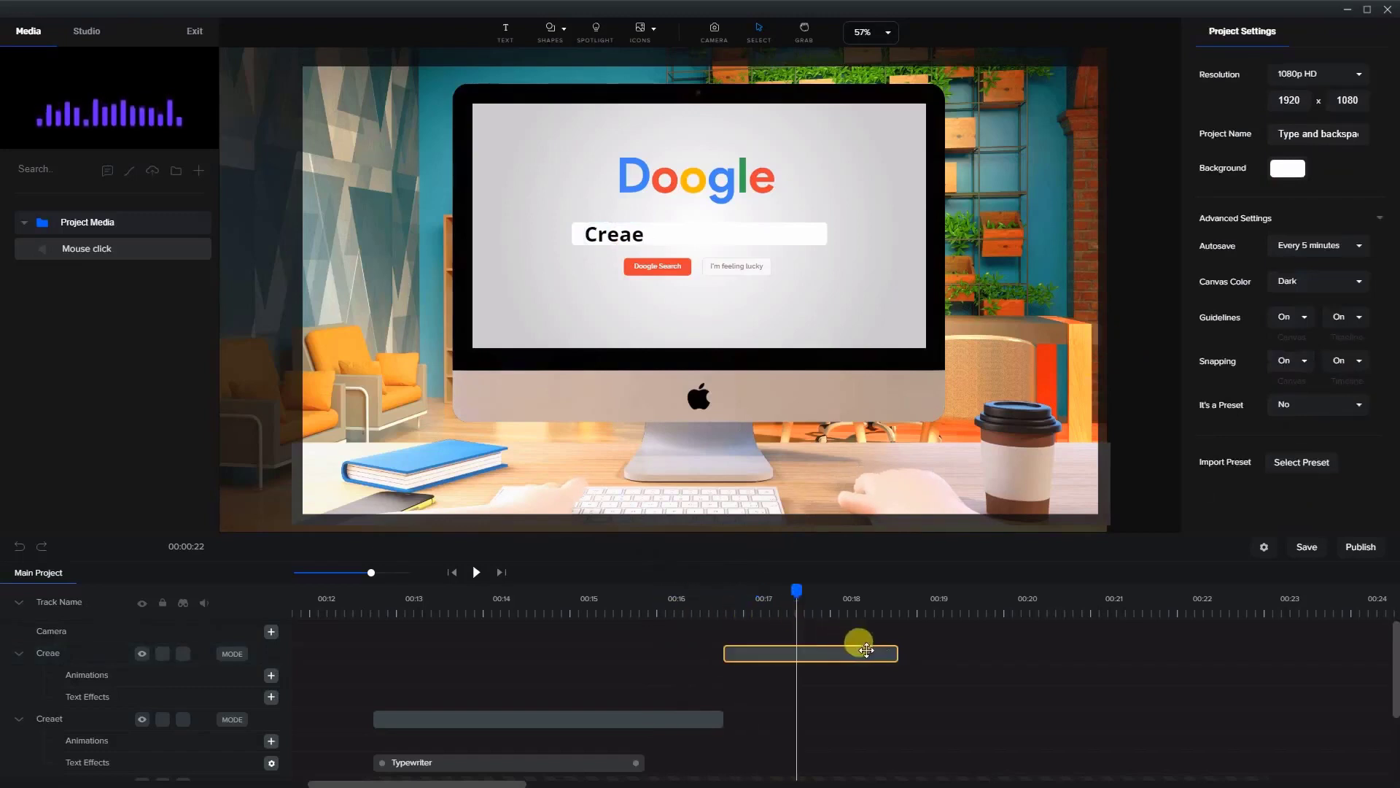
left_click_drag(894, 657, 818, 647)
Duplicate the Creae clip and edit the copy to read 'Crea'.
right_click(793, 660)
left_click(806, 665)
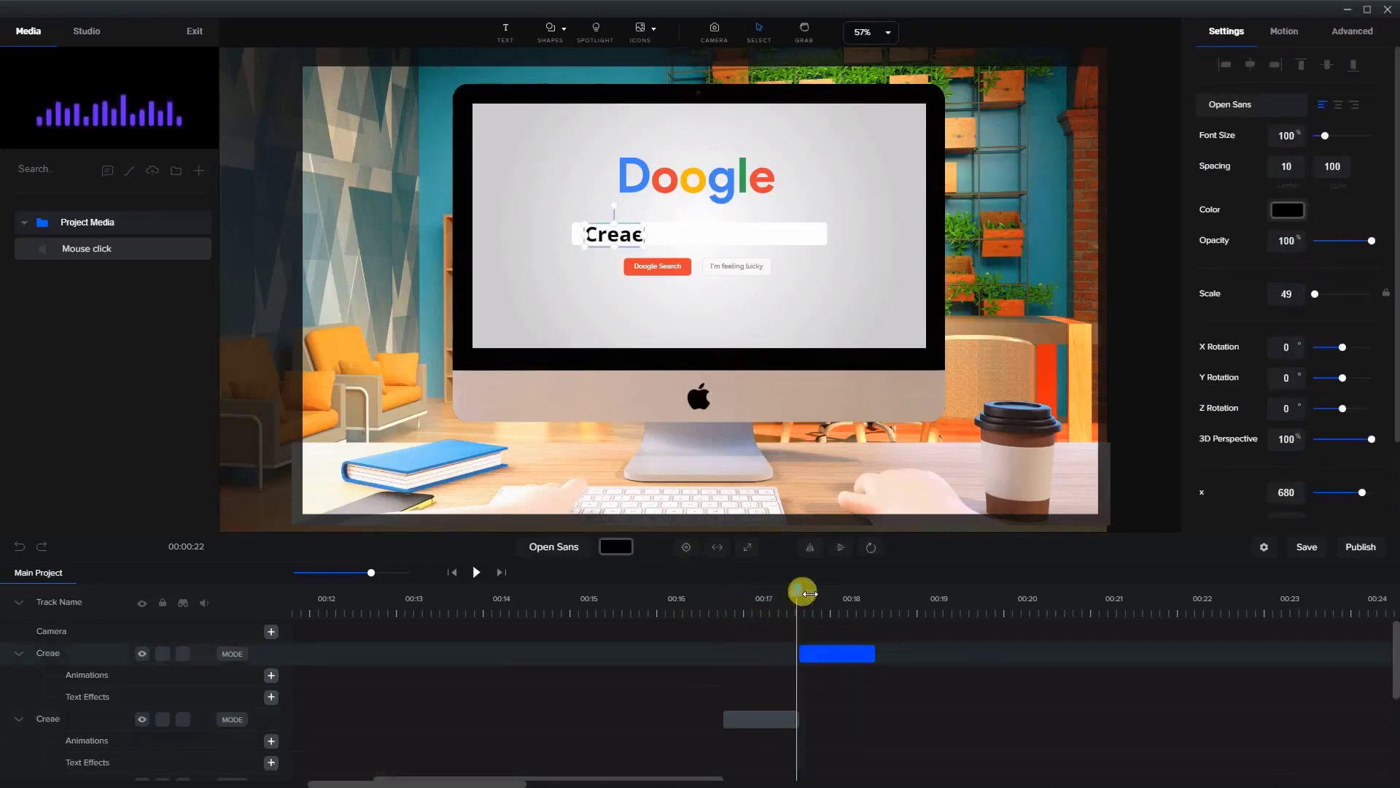
double_click(632, 238)
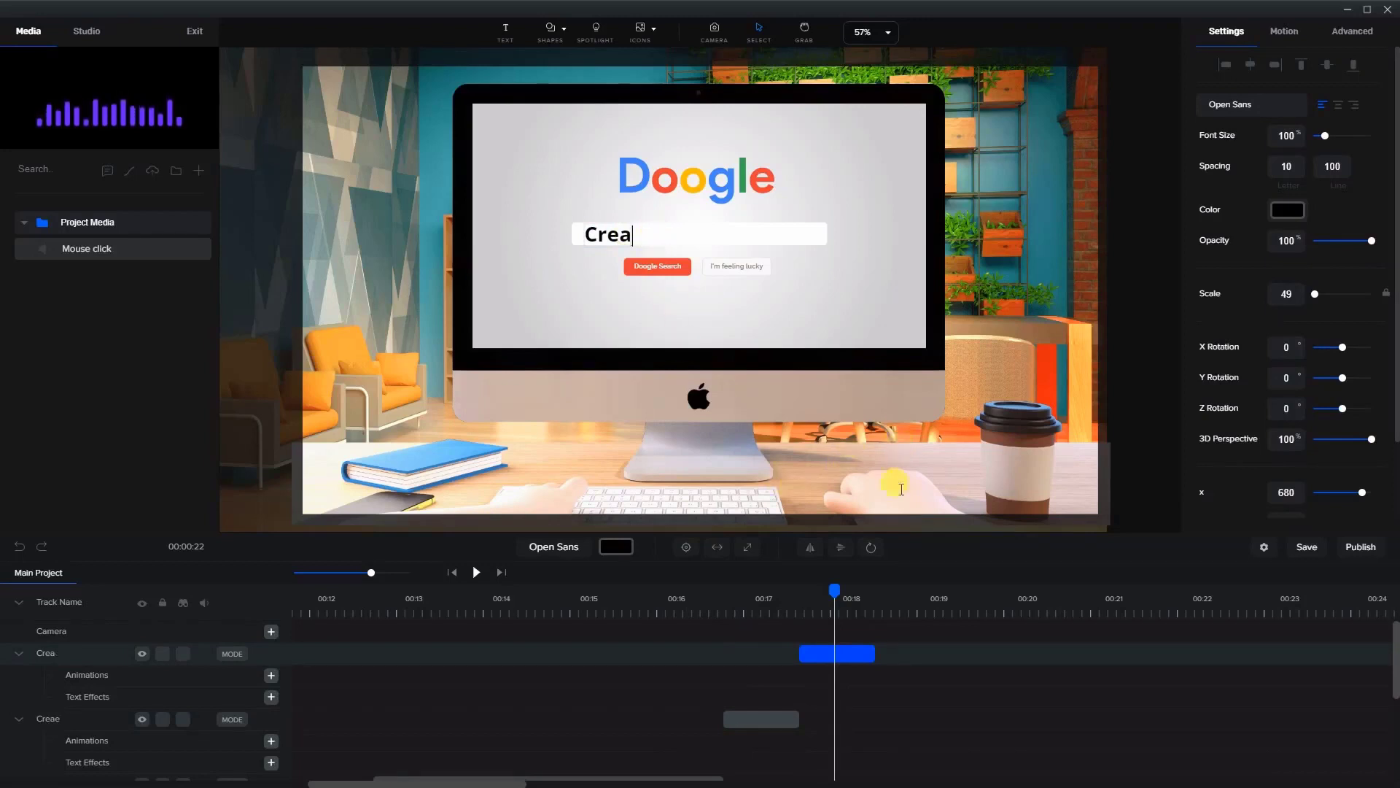
Duplicate the Crea clip into a 'Creat' clip at about 00:18–00:19.
right_click(860, 656)
left_click(882, 669)
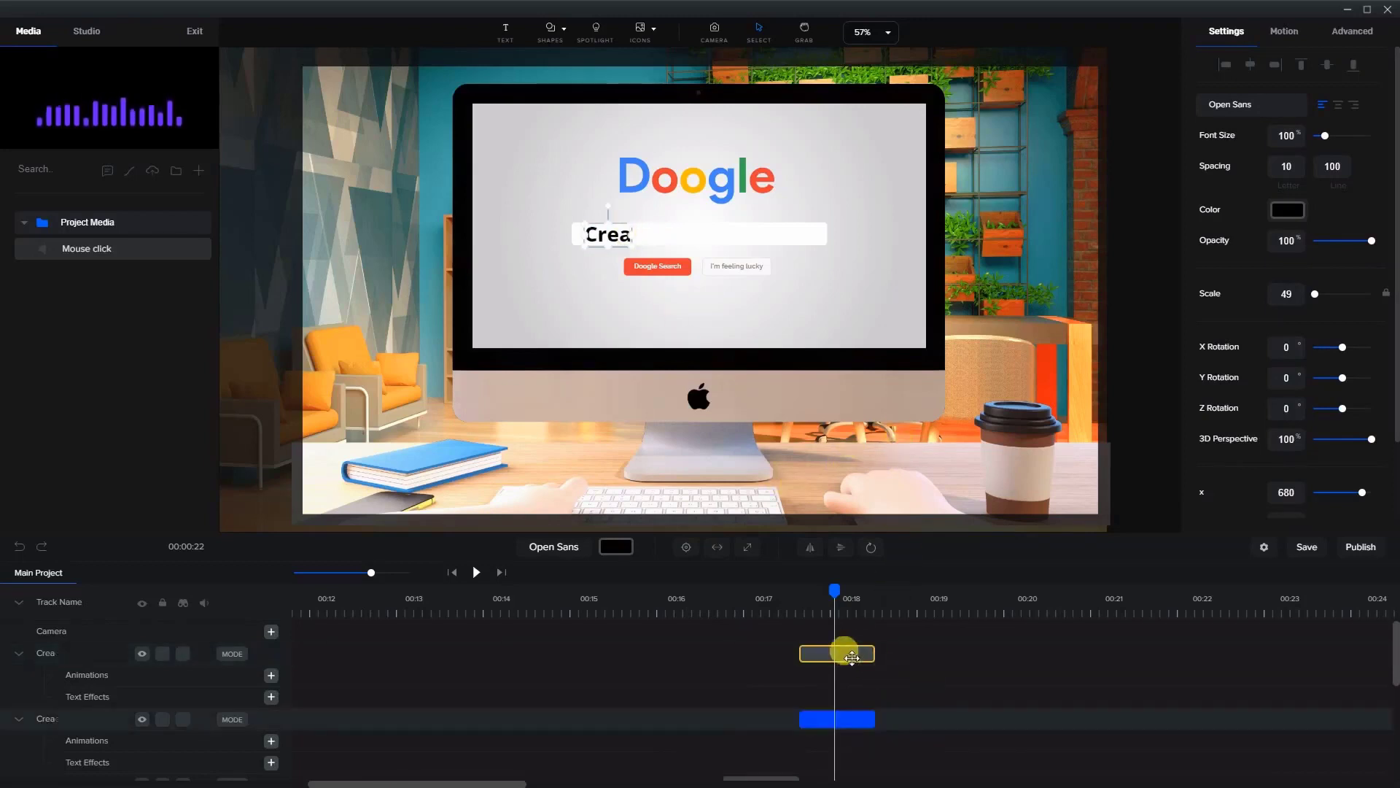
left_click_drag(848, 649, 924, 640)
left_click(916, 596)
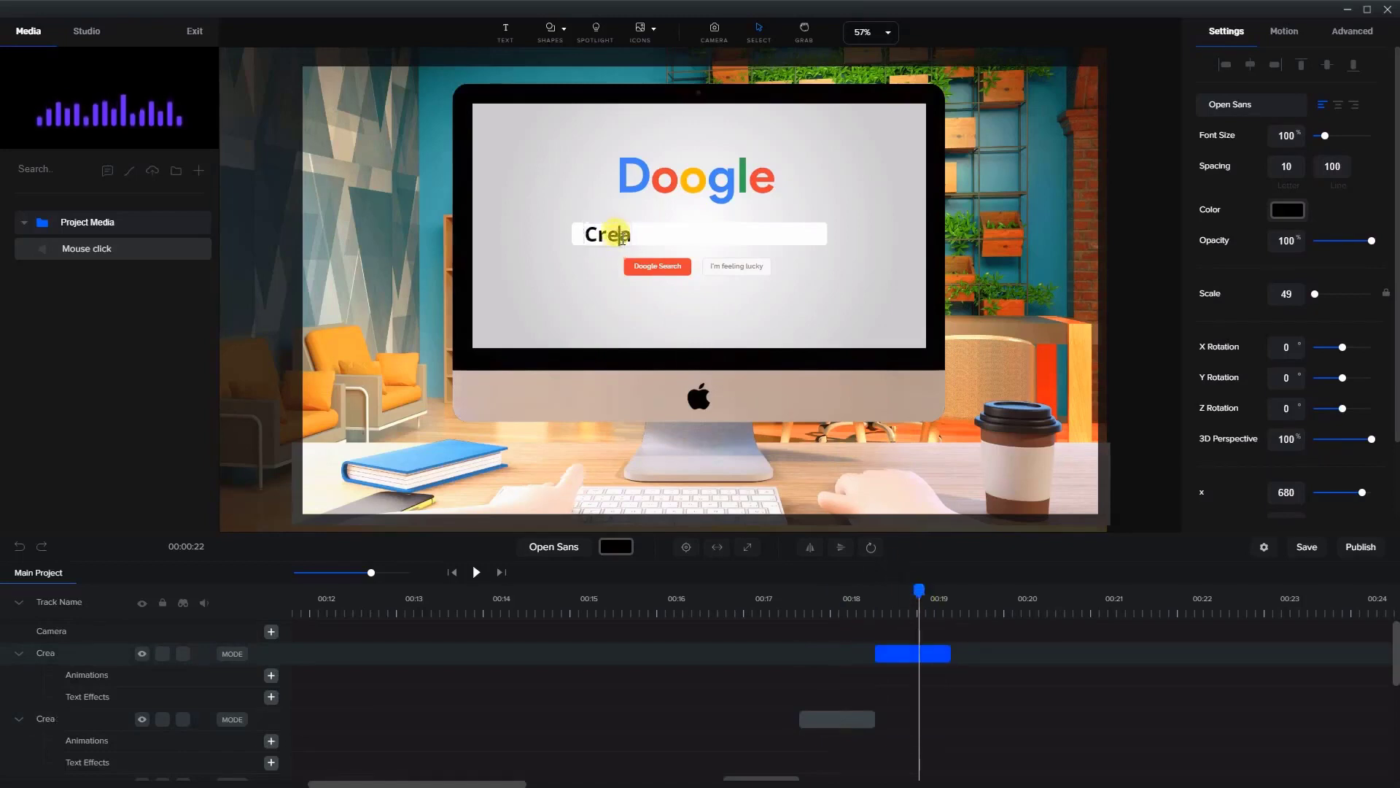
left_click(915, 650)
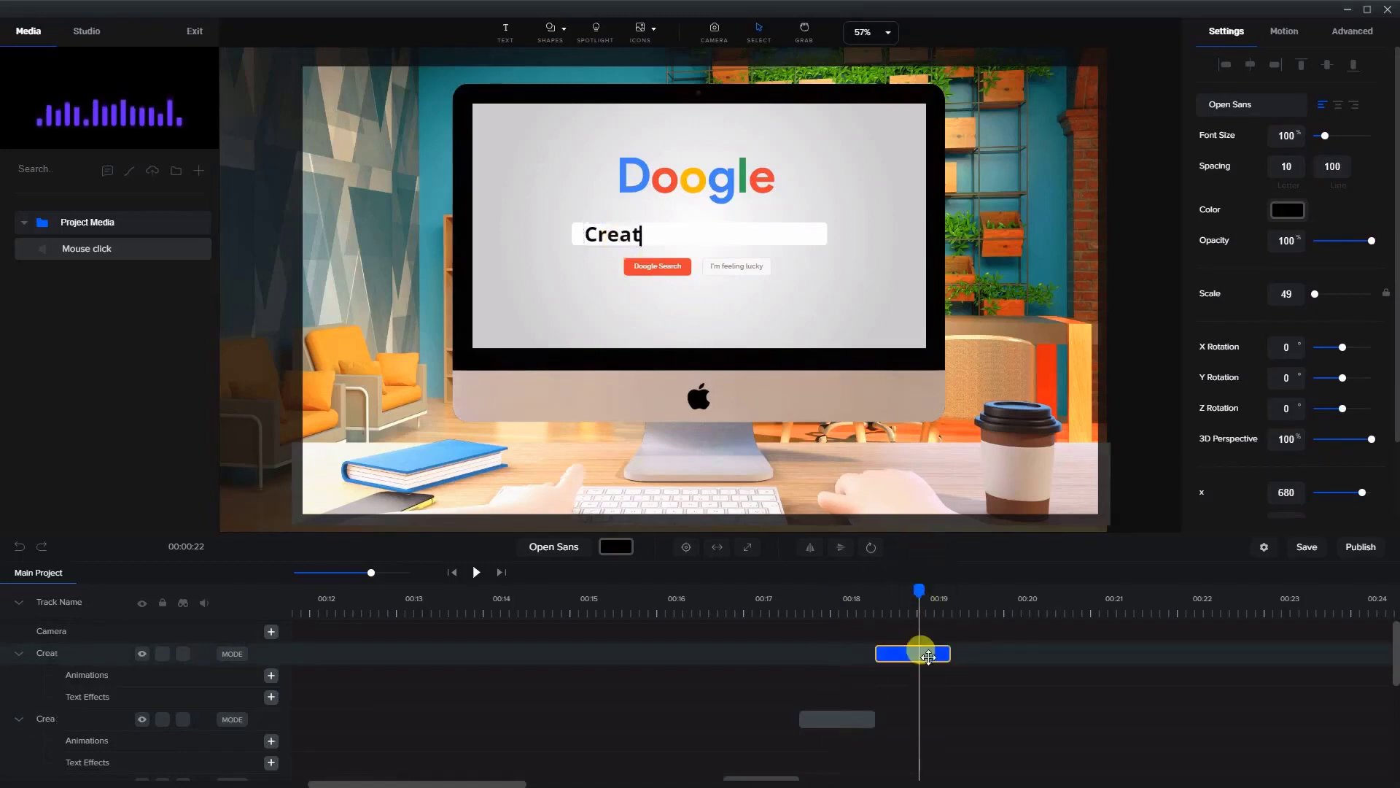
Duplicate Creat into a 'Create' clip at 00:19.8 and extend it to about 00:23.
right_click(933, 655)
left_click(948, 669)
left_click_drag(922, 647, 996, 645)
left_click(990, 602)
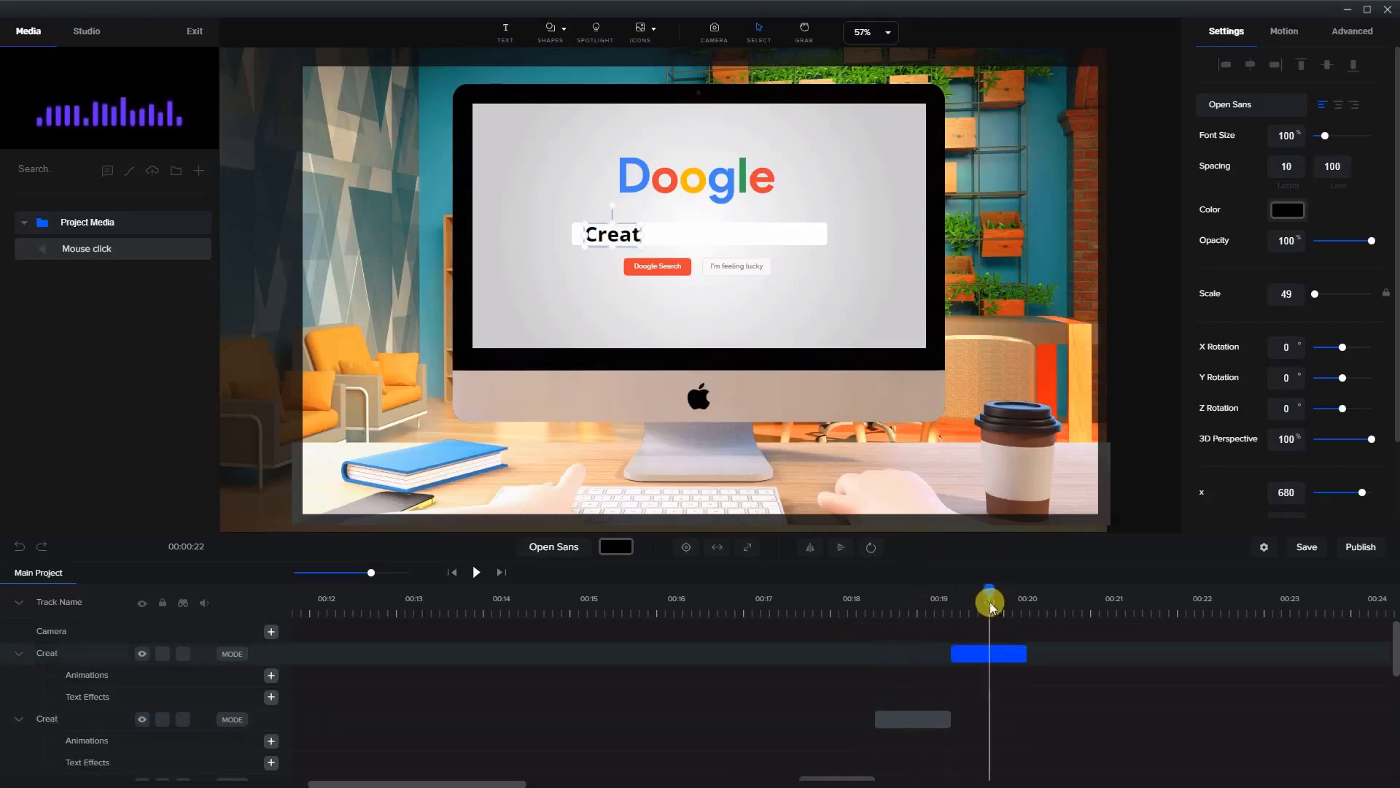
double_click(651, 231)
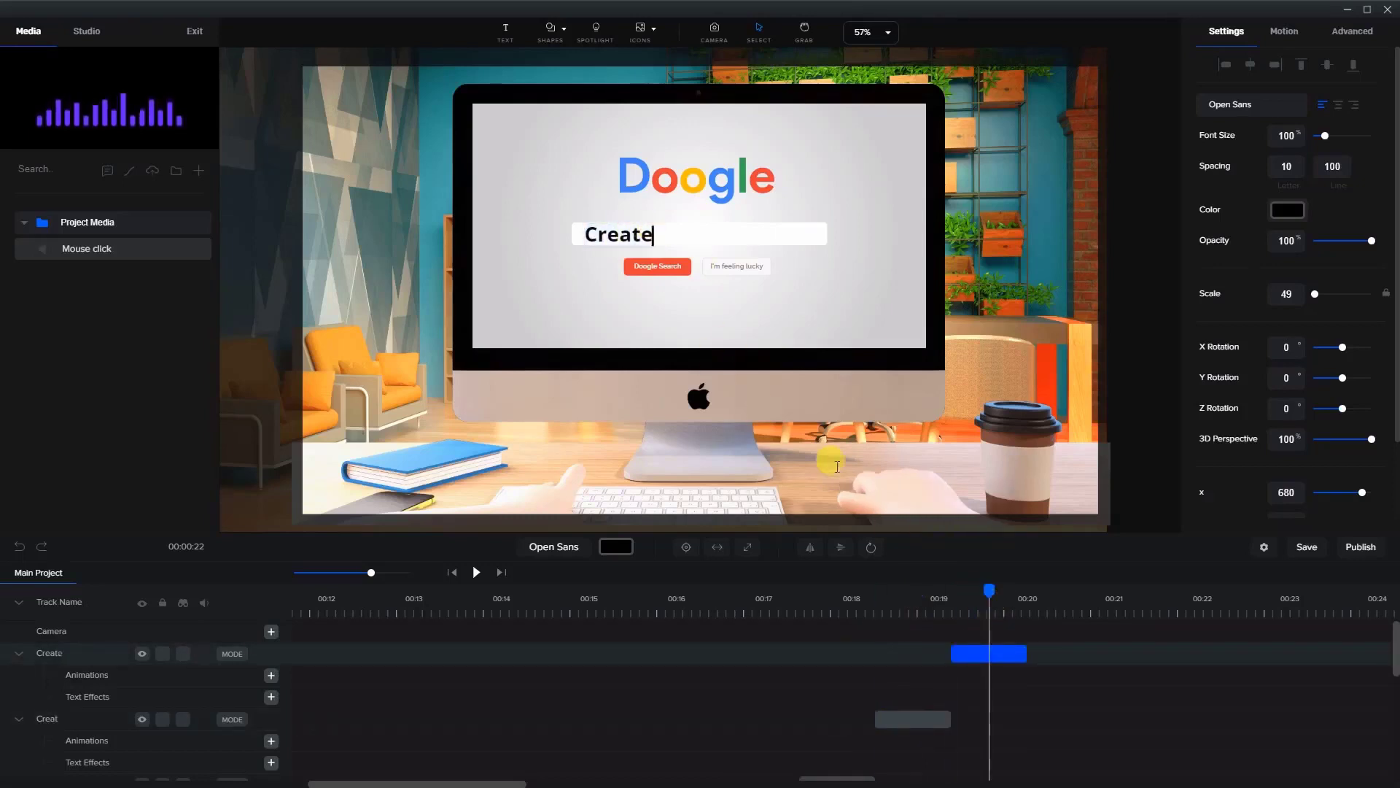
left_click_drag(1023, 657, 1269, 648)
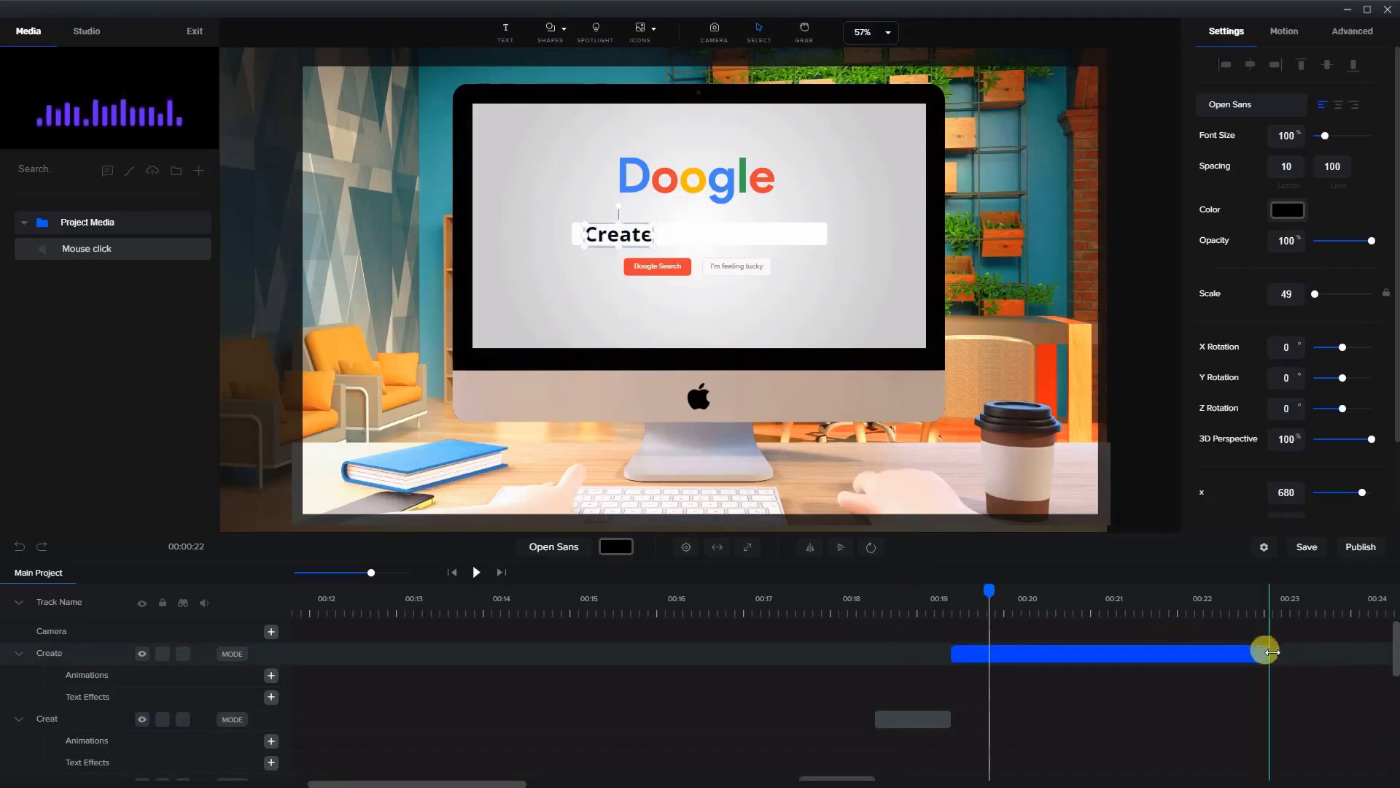
Play the typing animation from just before 00:12.7.
left_click(788, 639)
scroll(593, 641, "down", 5)
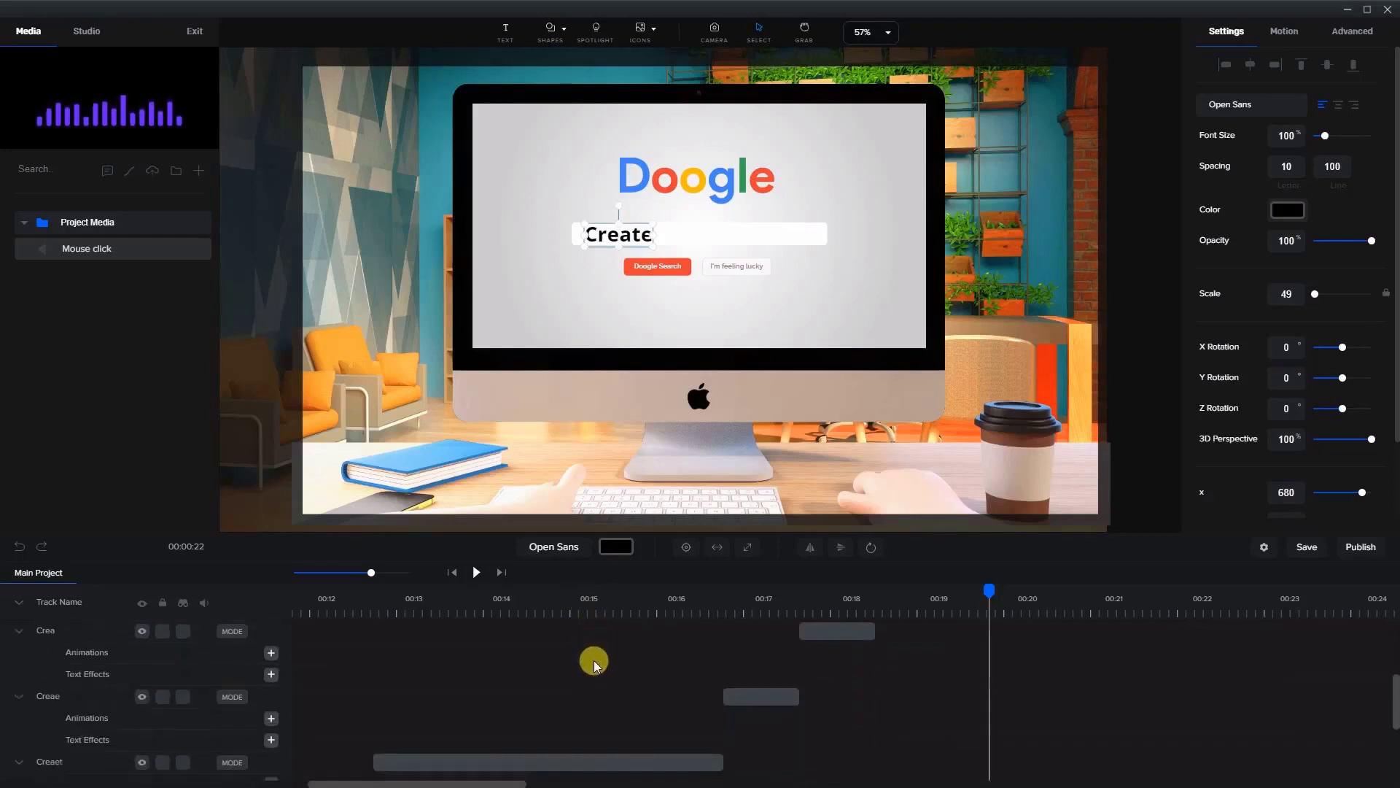
left_click(391, 609)
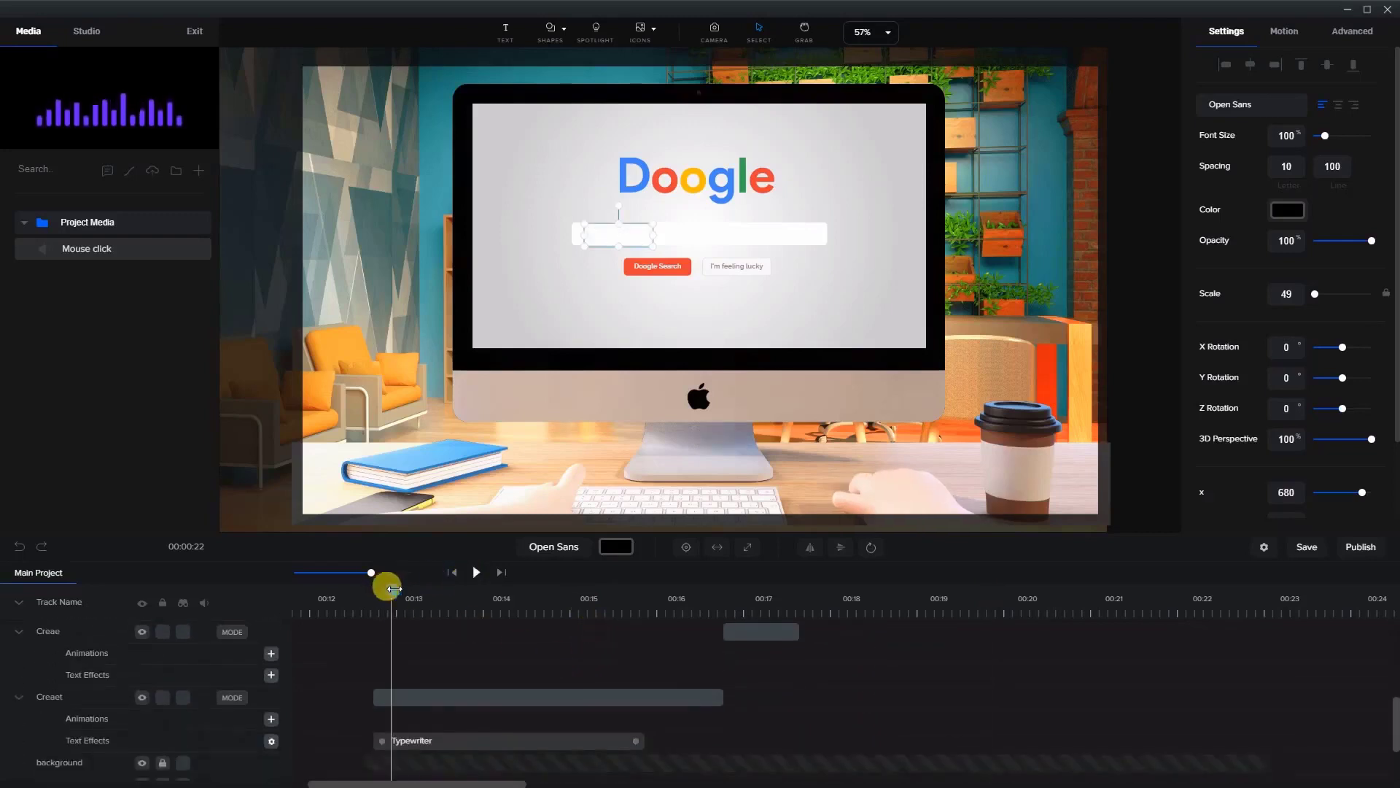
left_click_drag(394, 588, 378, 586)
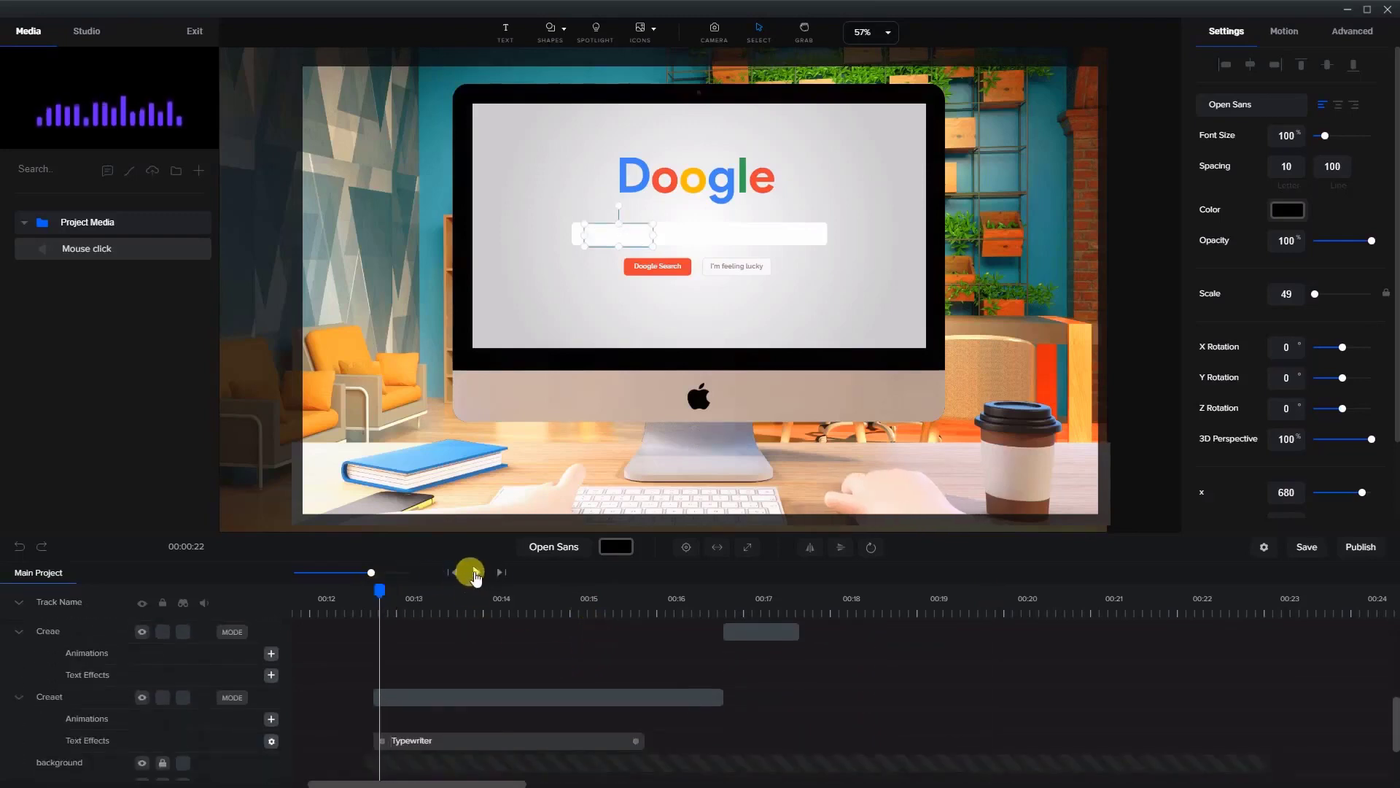
left_click(476, 572)
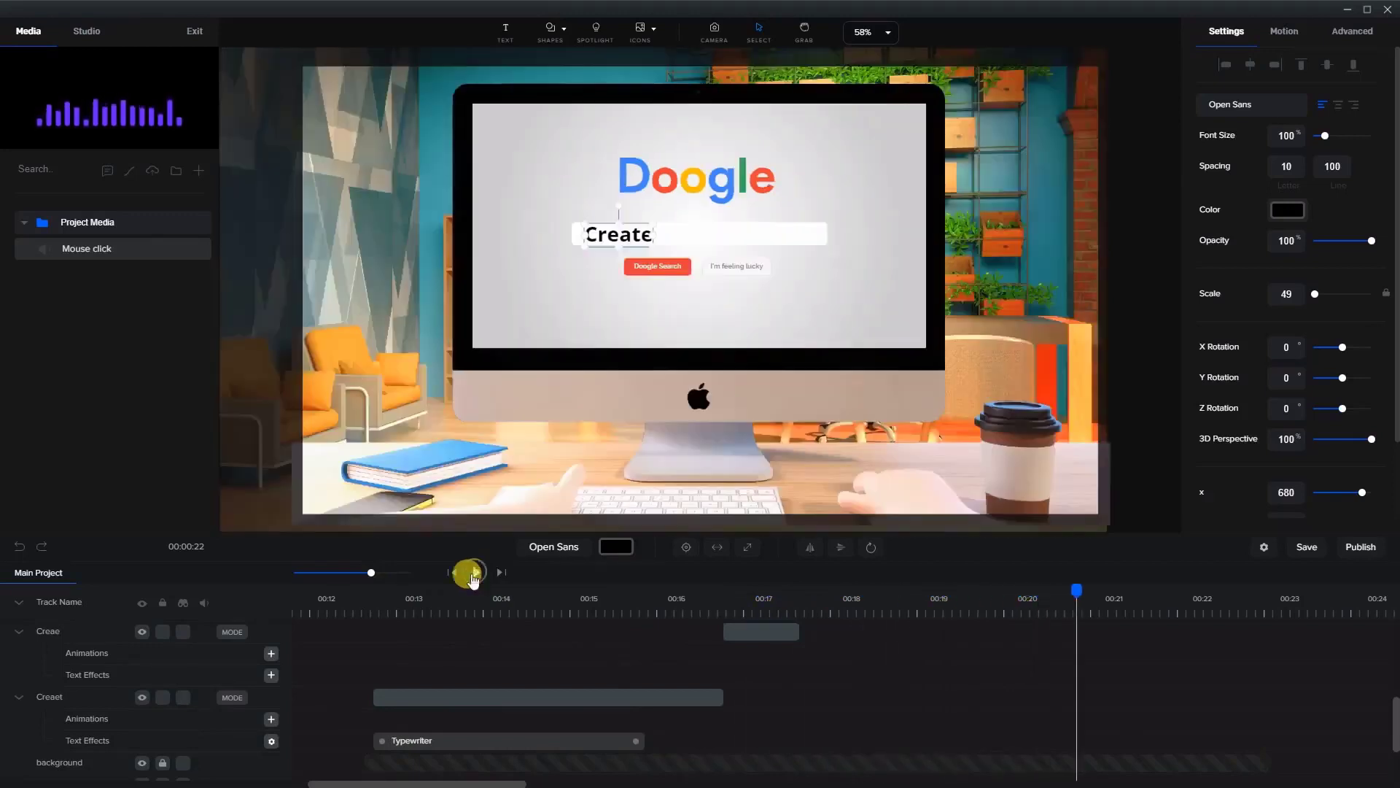
At 00:12, enlarge the camera frame to cover the whole desk scene canvas.
left_click(476, 572)
left_click(340, 601)
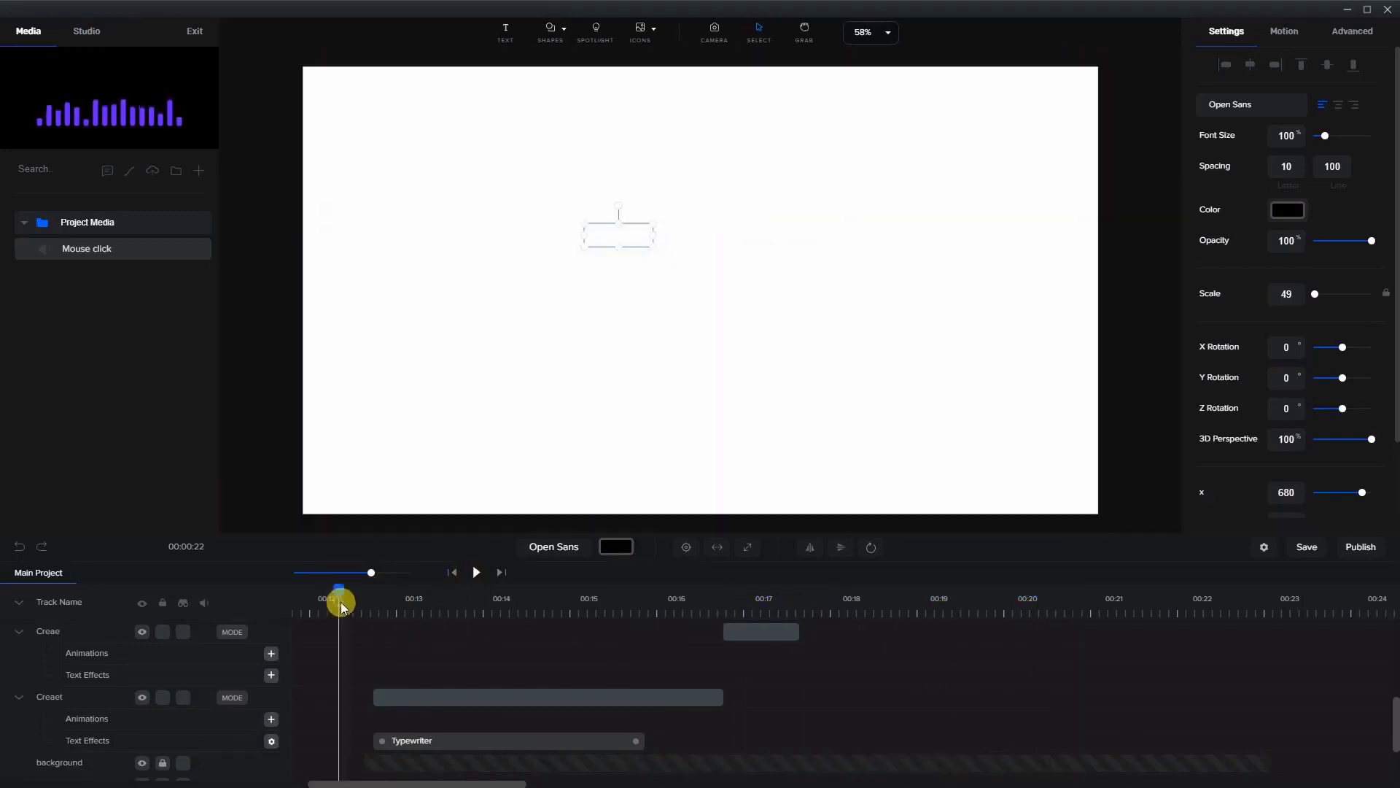
left_click(707, 32)
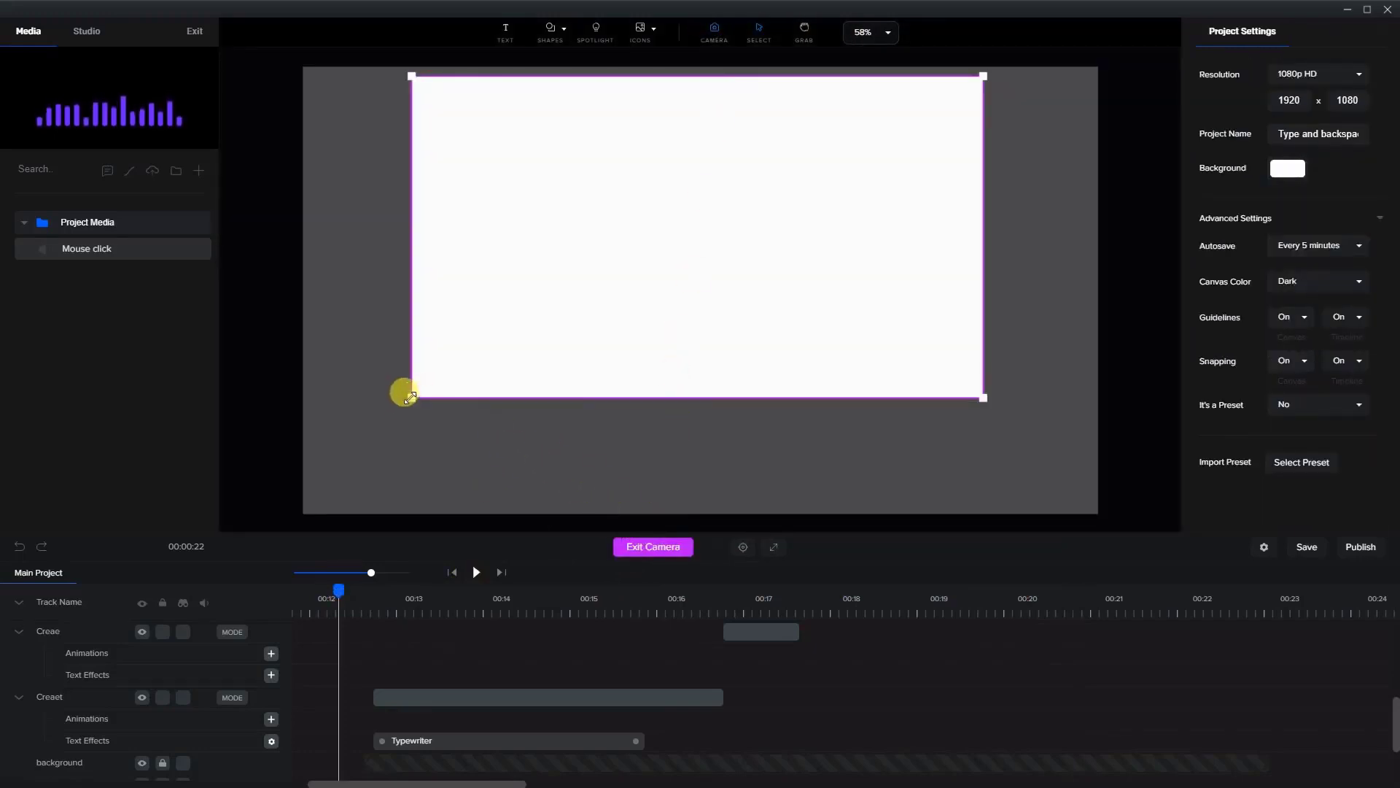
left_click_drag(410, 398, 314, 496)
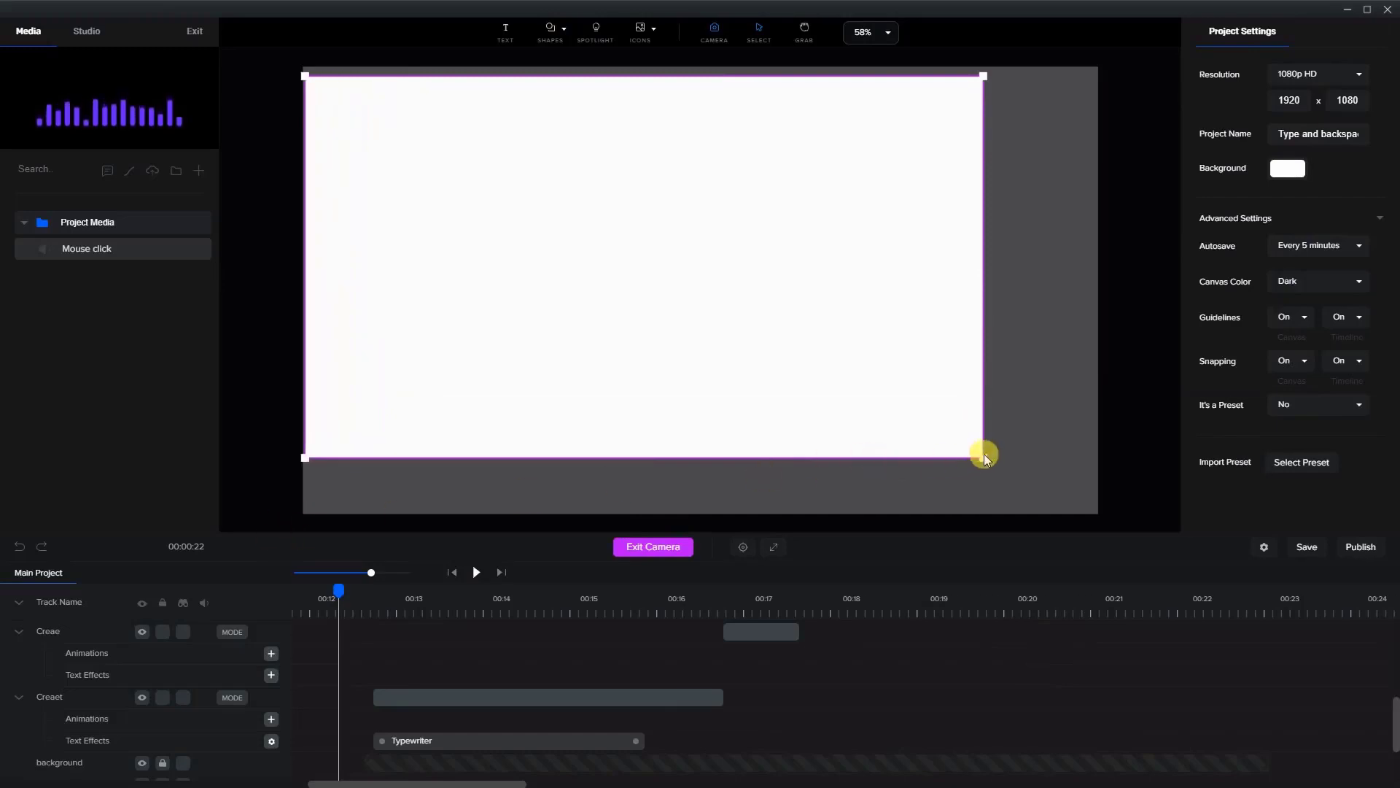
left_click_drag(979, 456, 1098, 513)
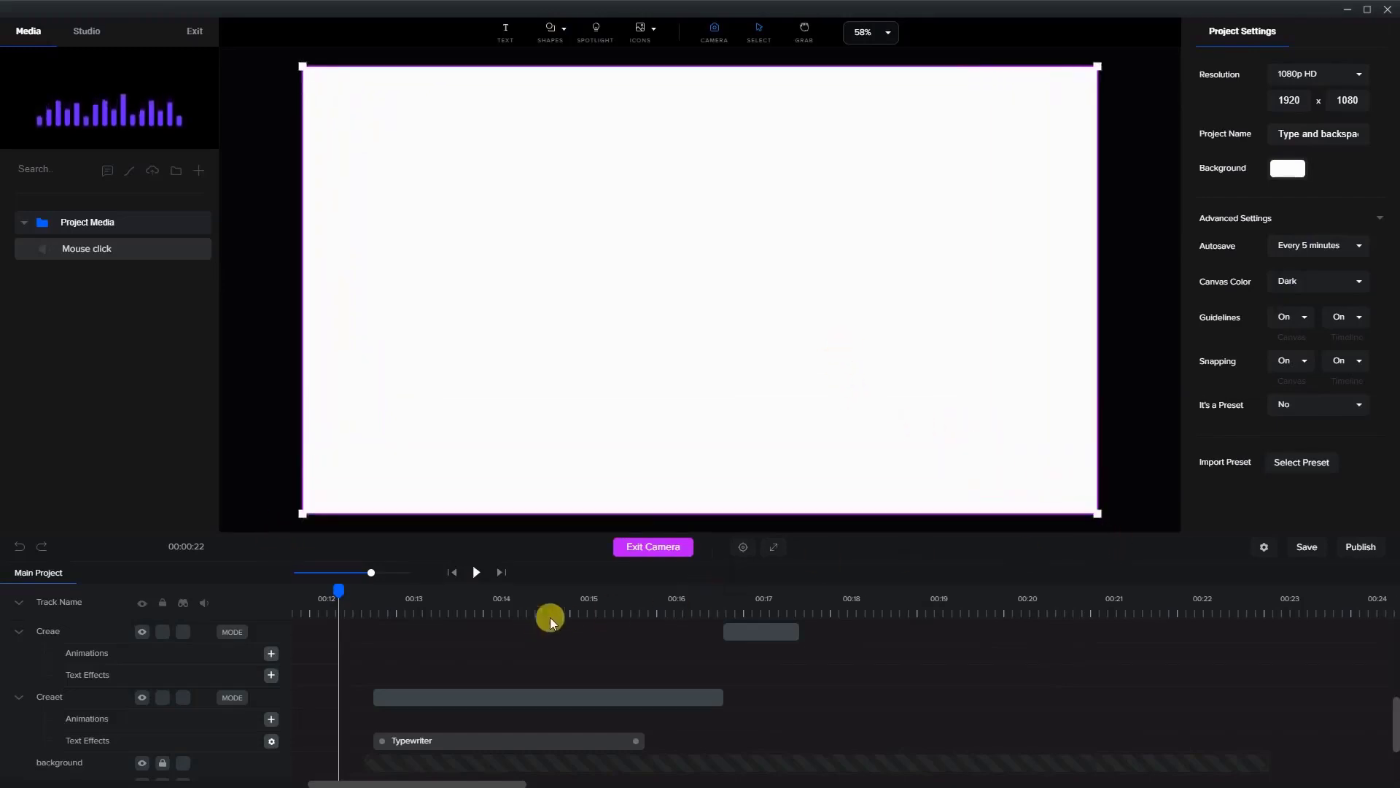
left_click(635, 552)
left_click(497, 616)
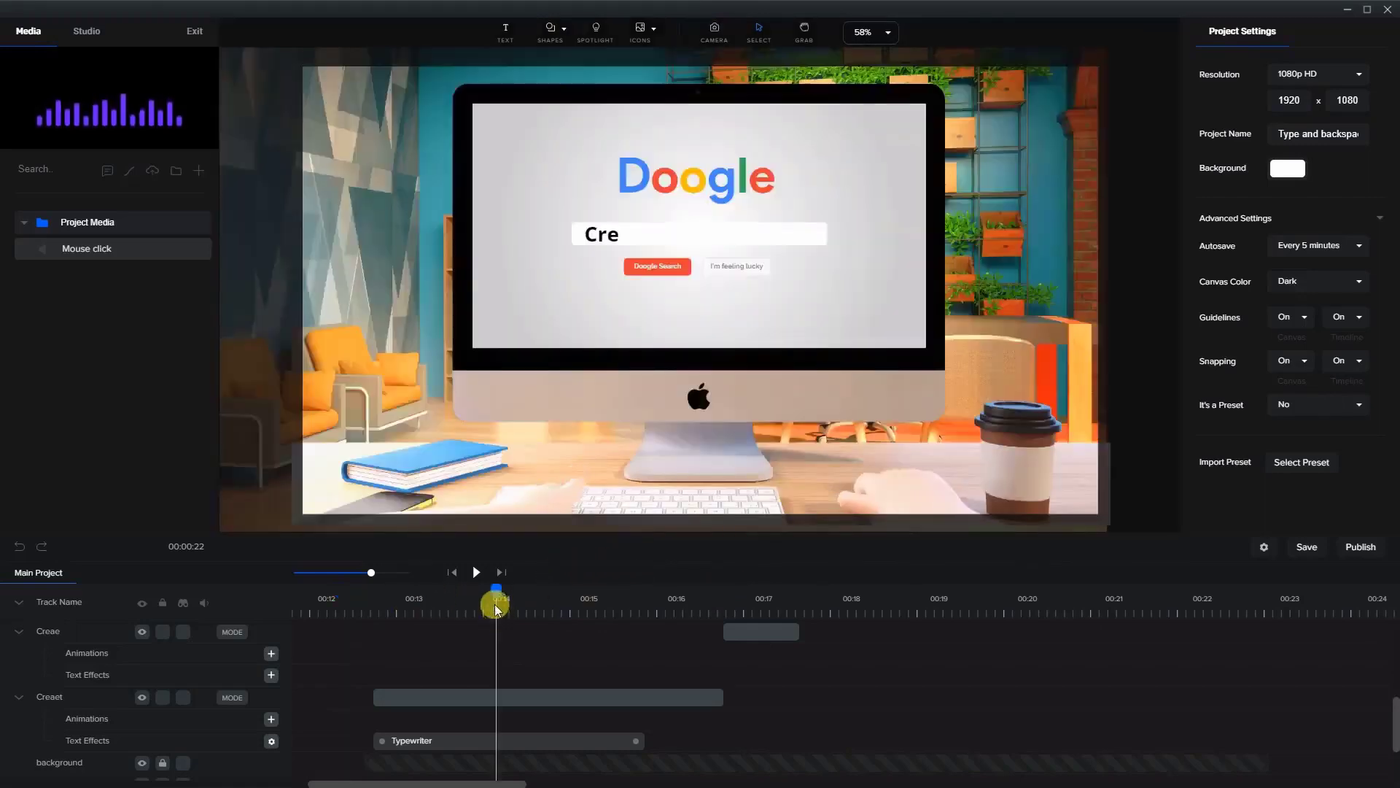
Group all the typing text clips, from Creaet through Create, into one group.
left_click_drag(490, 592, 762, 604)
left_click(715, 696)
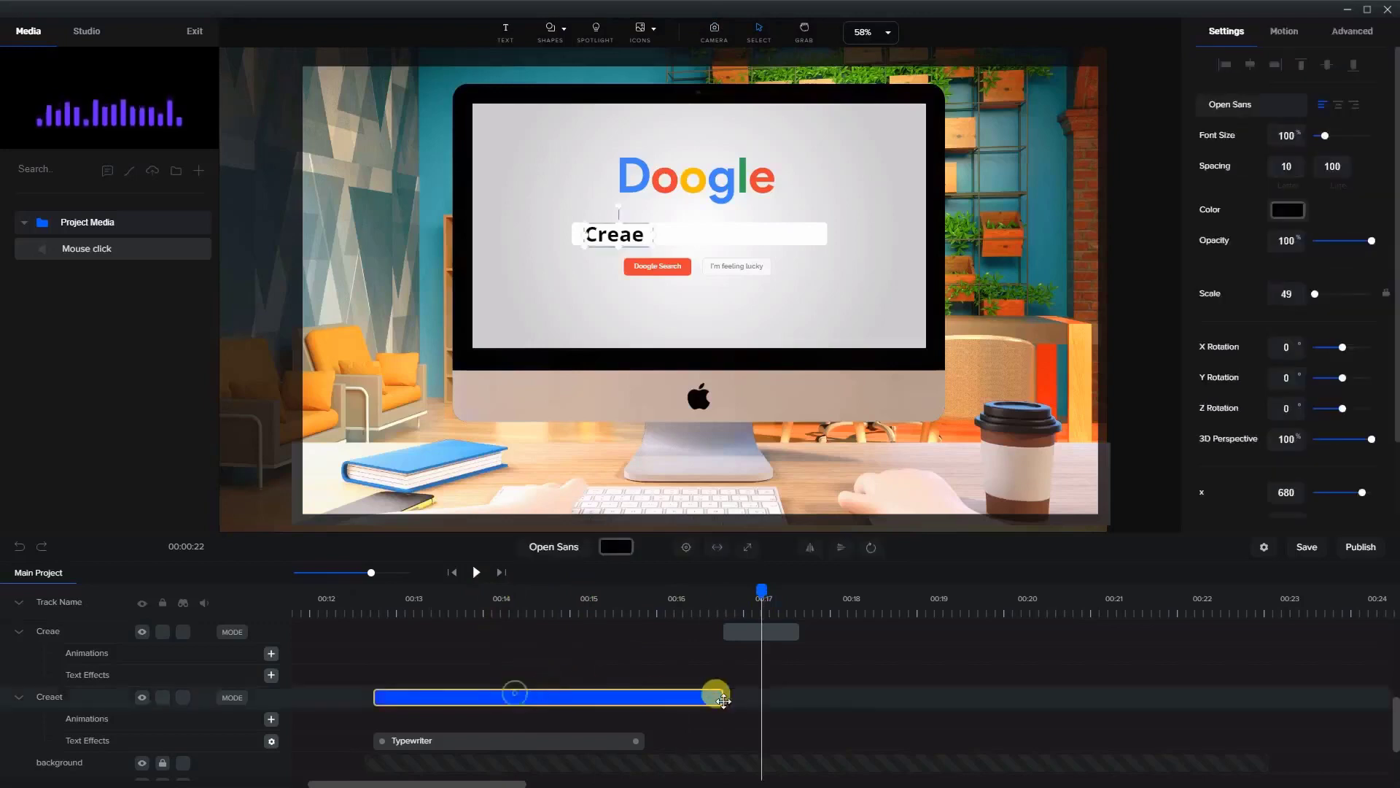
scroll(1043, 711, "up", 1)
scroll(1043, 711, "up", 3)
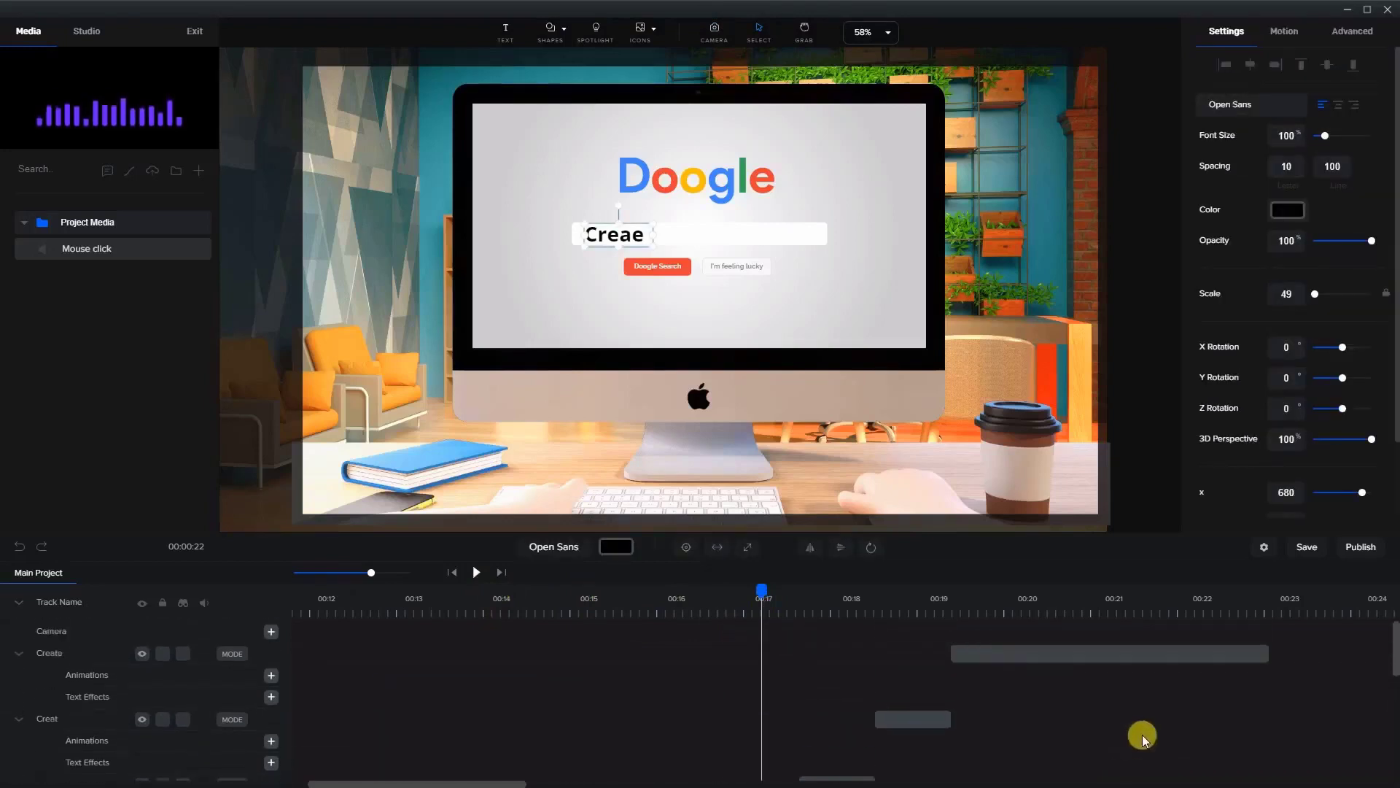
left_click(1115, 649)
right_click(1116, 647)
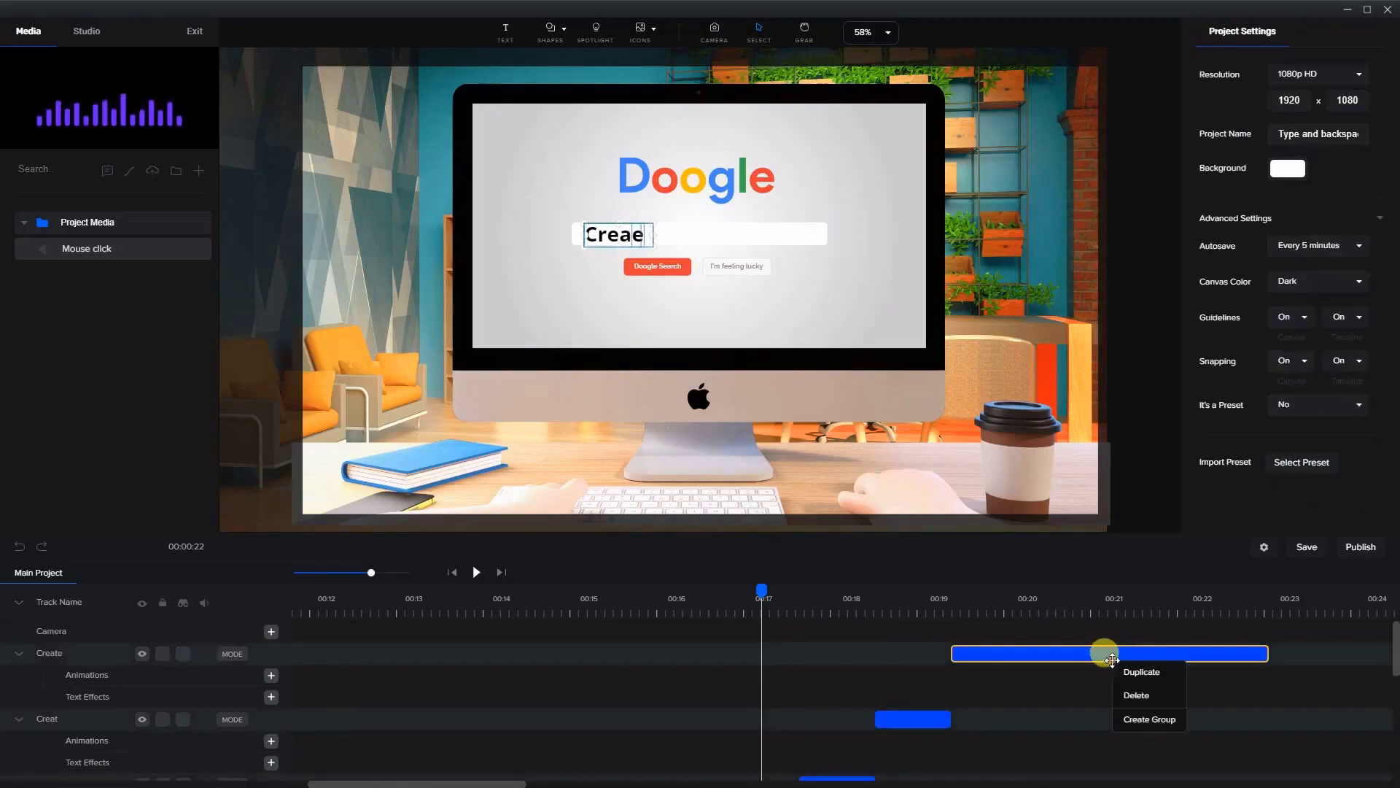
left_click(1136, 715)
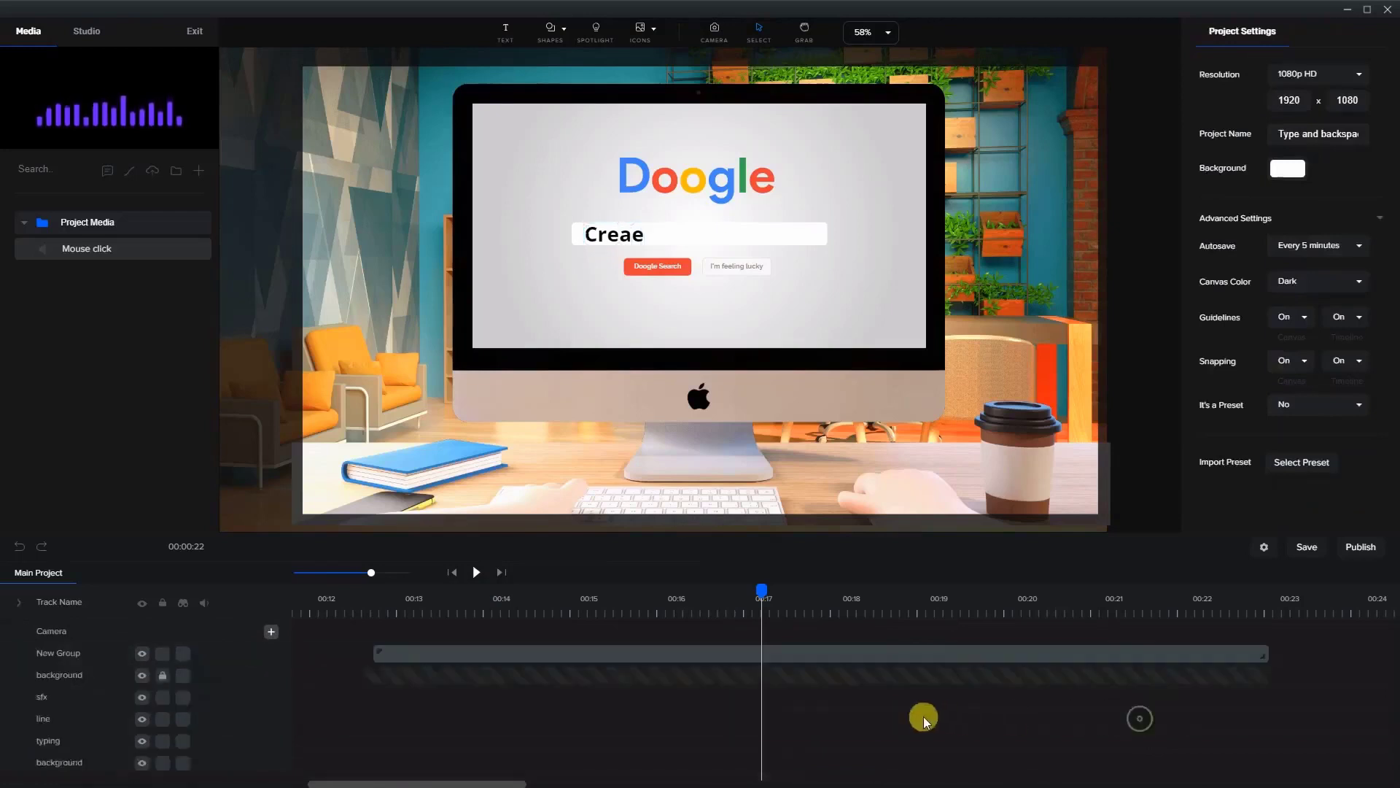
Rename the new group to 'text'.
double_click(69, 653)
type("tex")
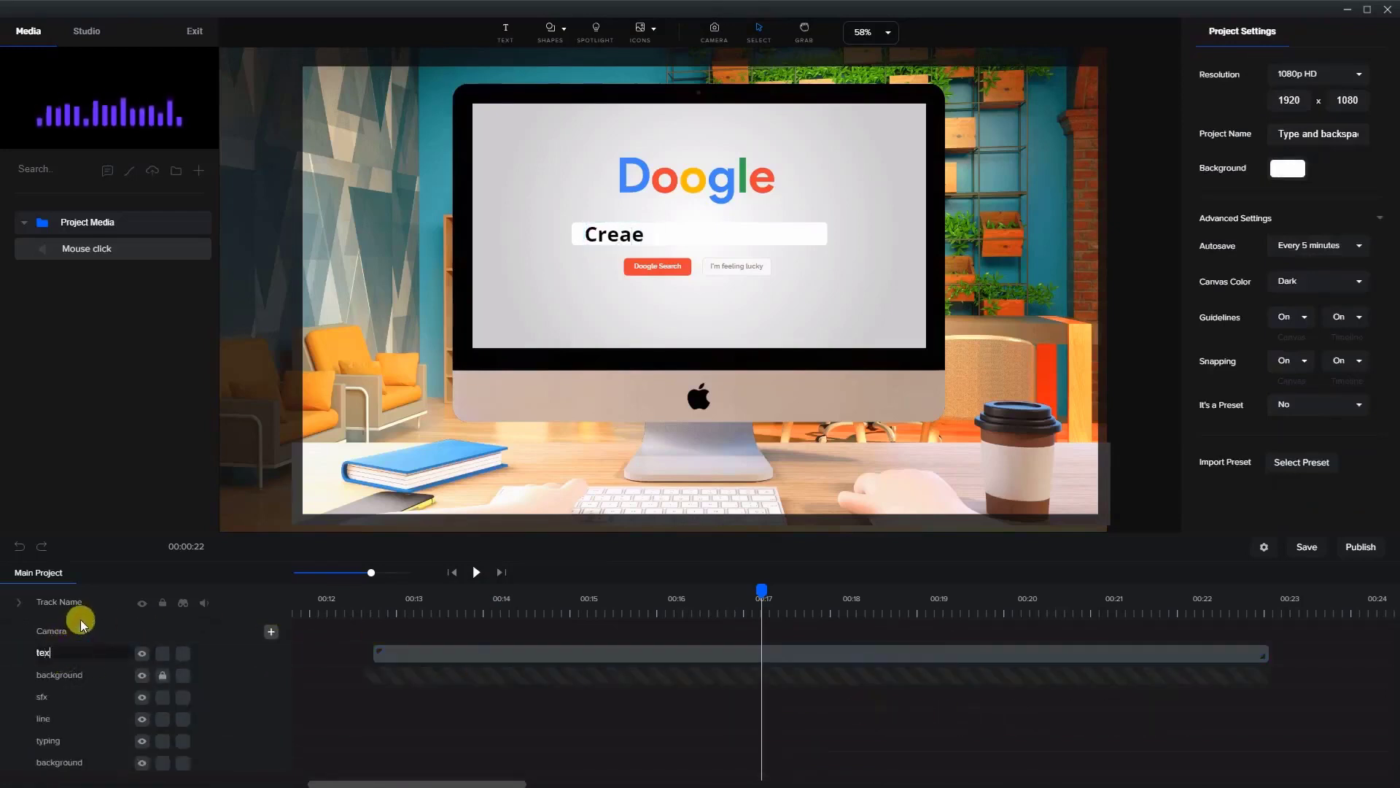
type("t")
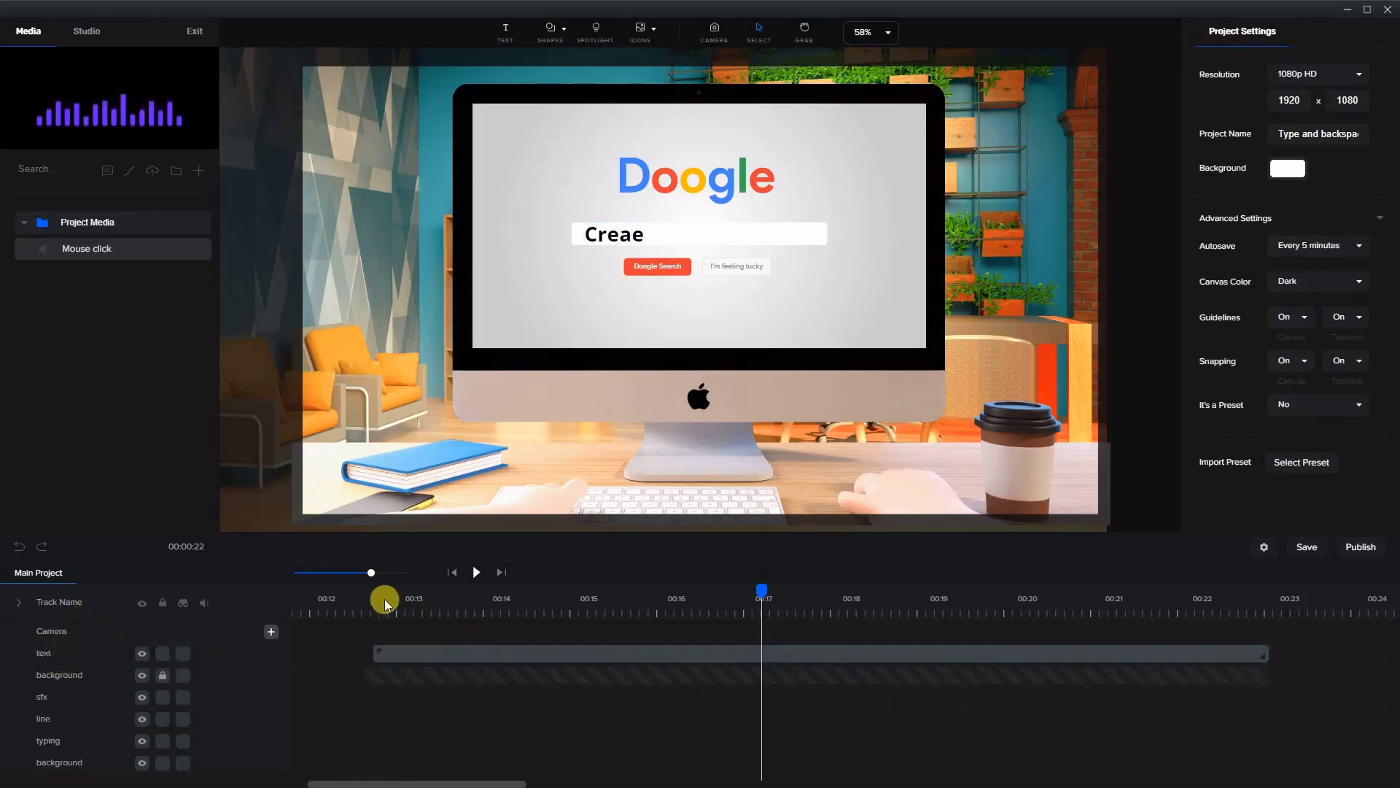
left_click(391, 597)
mouse_move(399, 597)
left_mouse_down()
mouse_move(381, 587)
mouse_move(422, 588)
left_mouse_up()
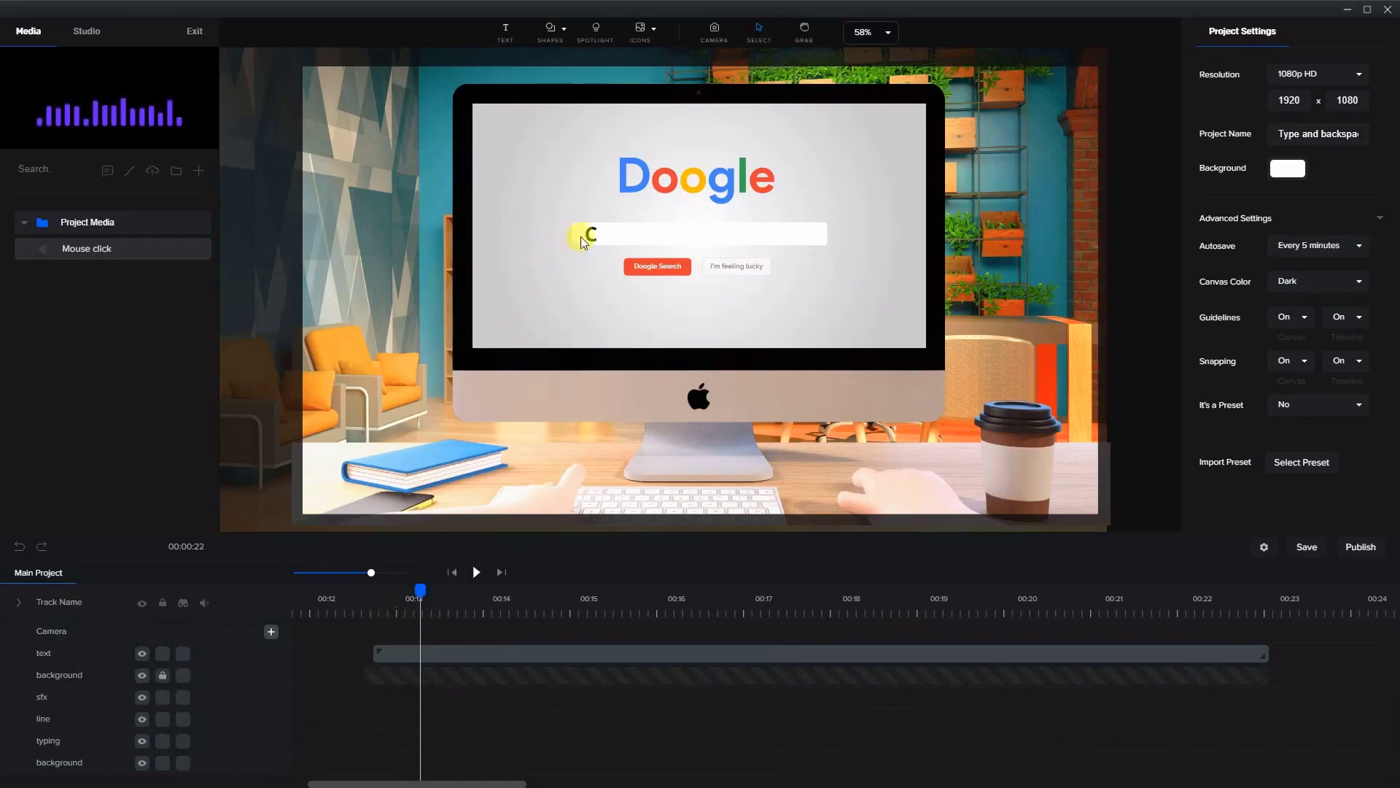
Add a rectangle shape to the scene and fill it black.
scroll(581, 236, "up", 3)
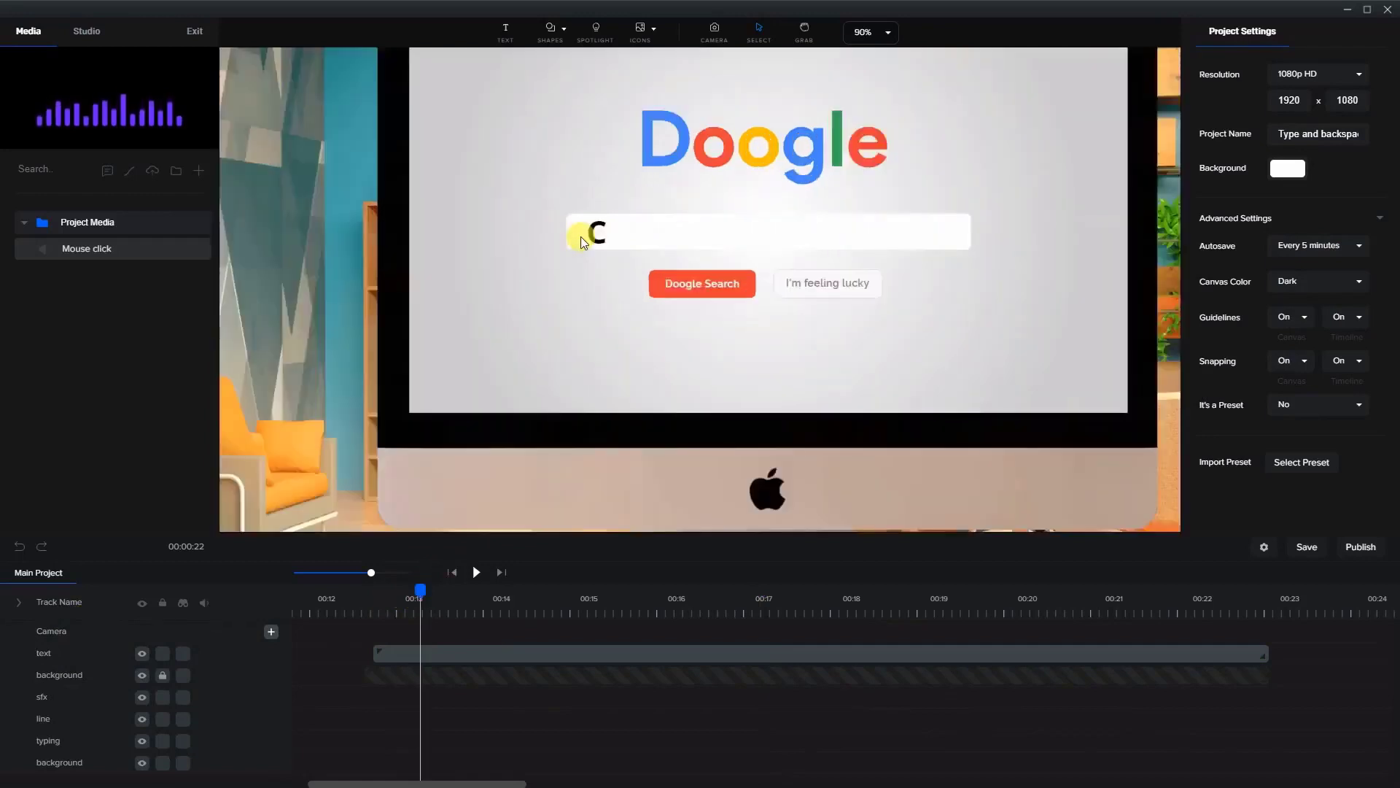
left_click(552, 33)
left_click(486, 115)
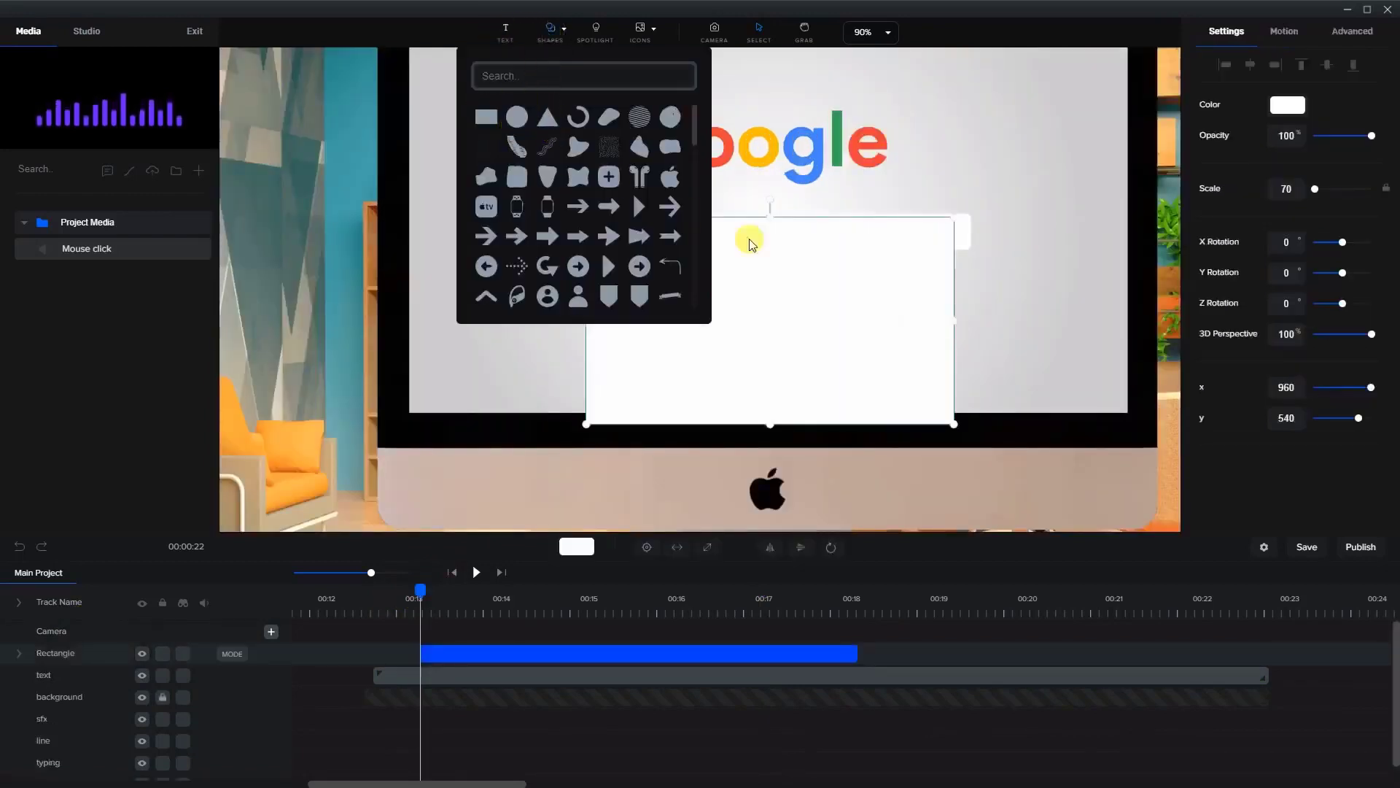
left_click(1287, 105)
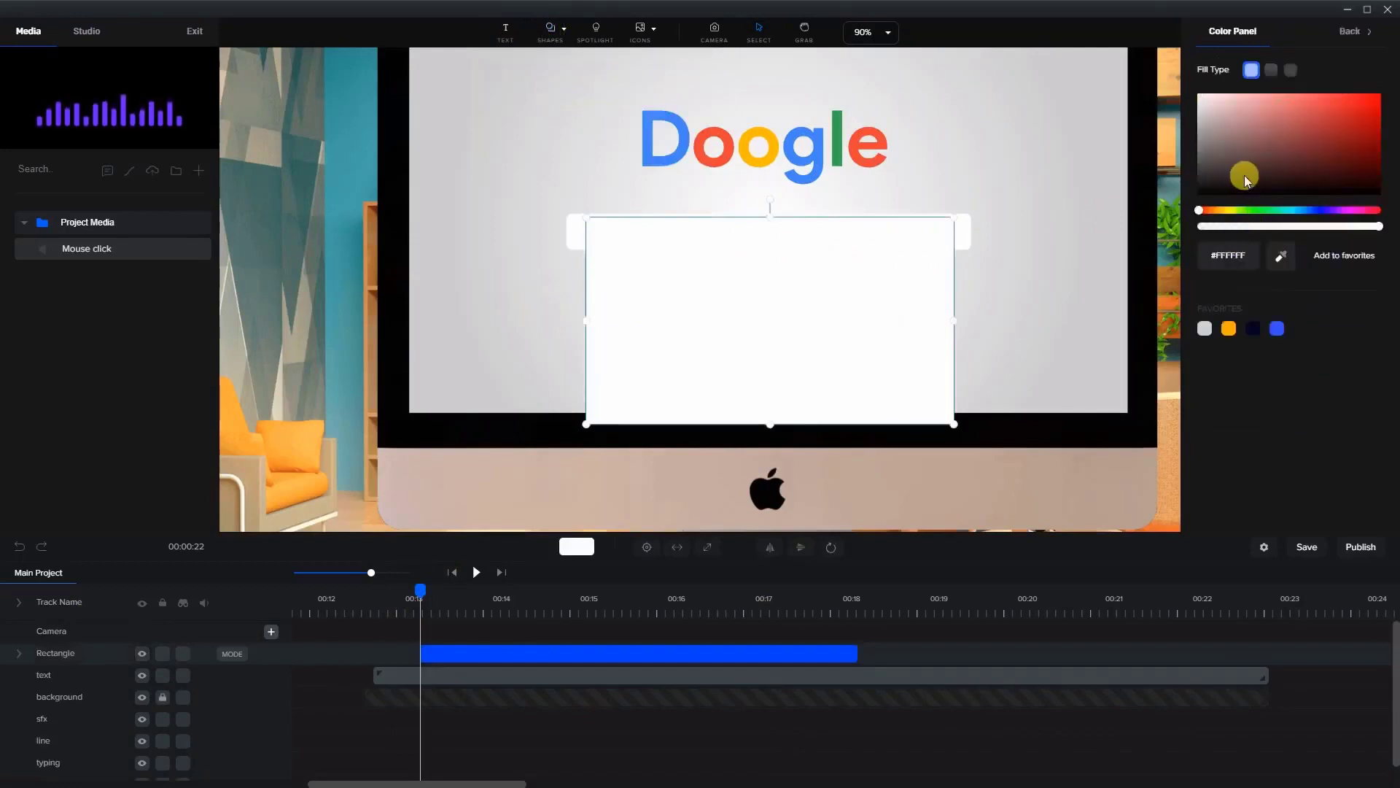
left_click(1245, 181)
Shrink the black rectangle into a thin caret at the search box's left end.
left_click_drag(953, 422, 601, 271)
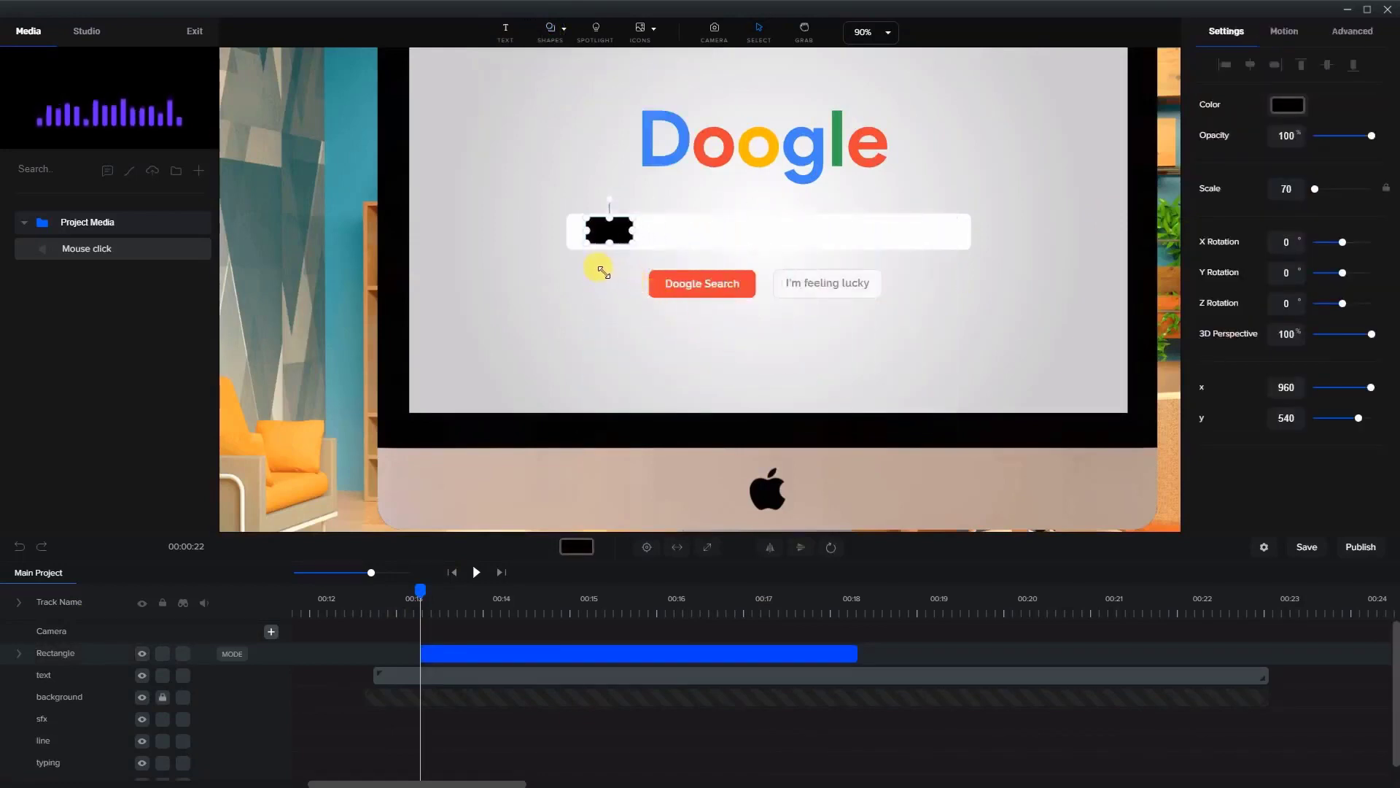
left_click(632, 233)
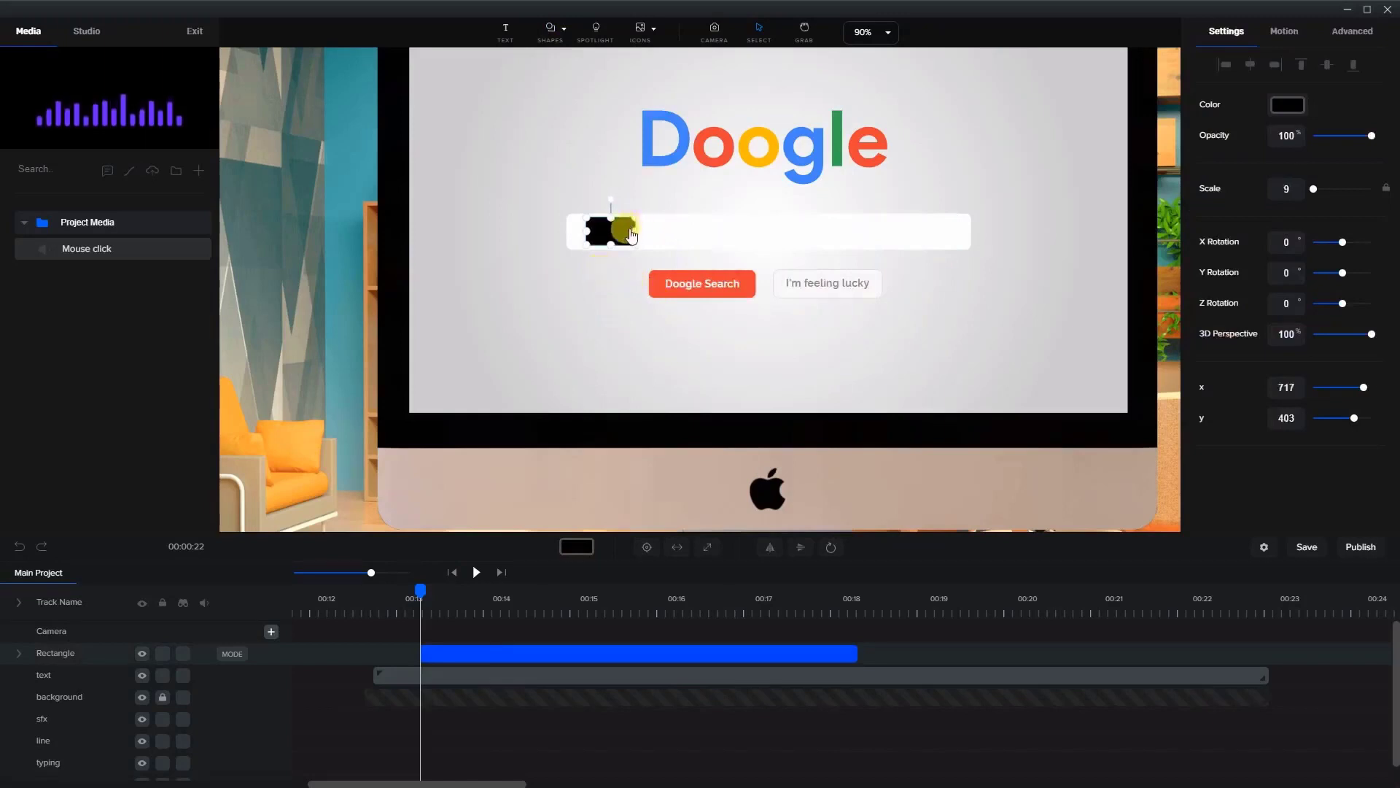
left_click_drag(633, 237, 587, 232)
scroll(576, 232, "up", 3)
left_click(504, 203)
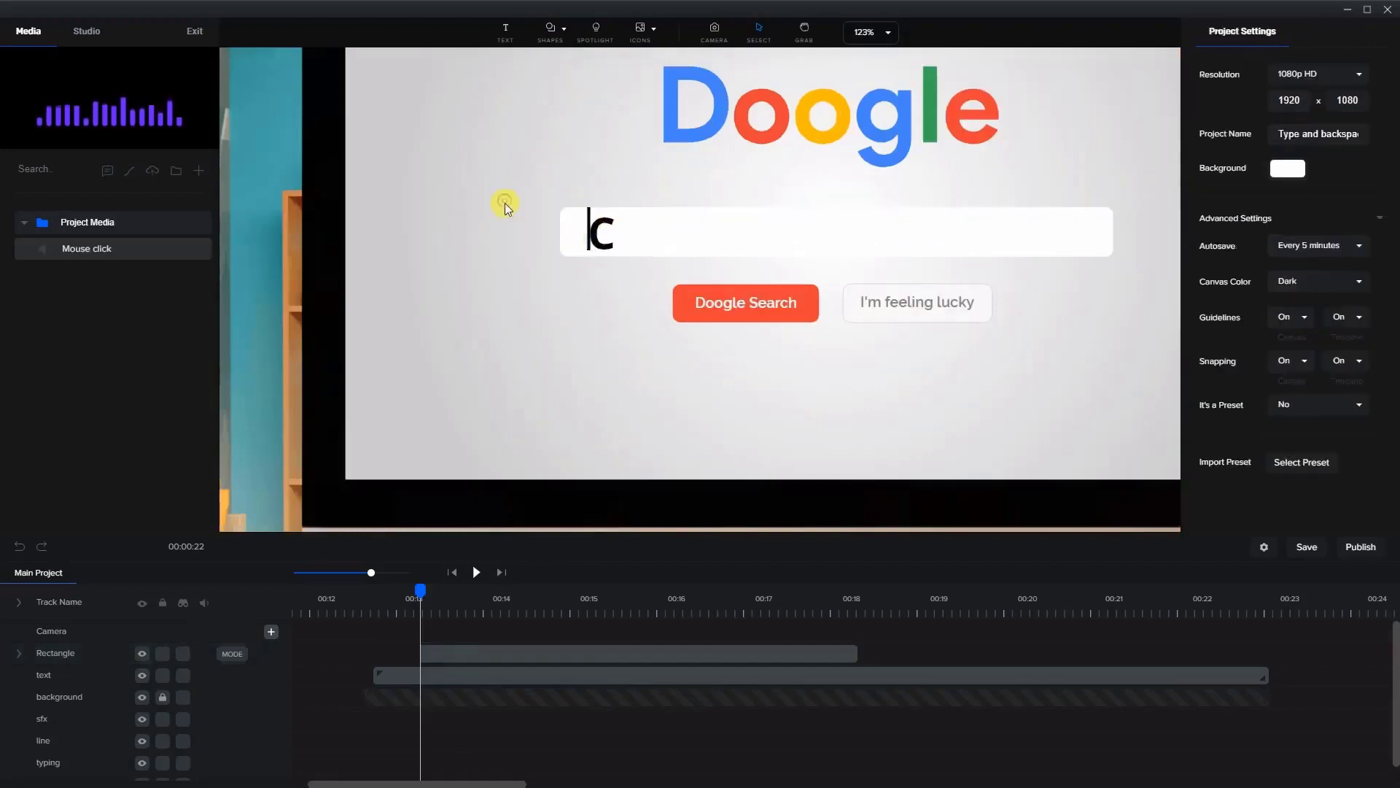
Nudge the thin caret rectangle down and left so it sits just before the C.
left_click(590, 219)
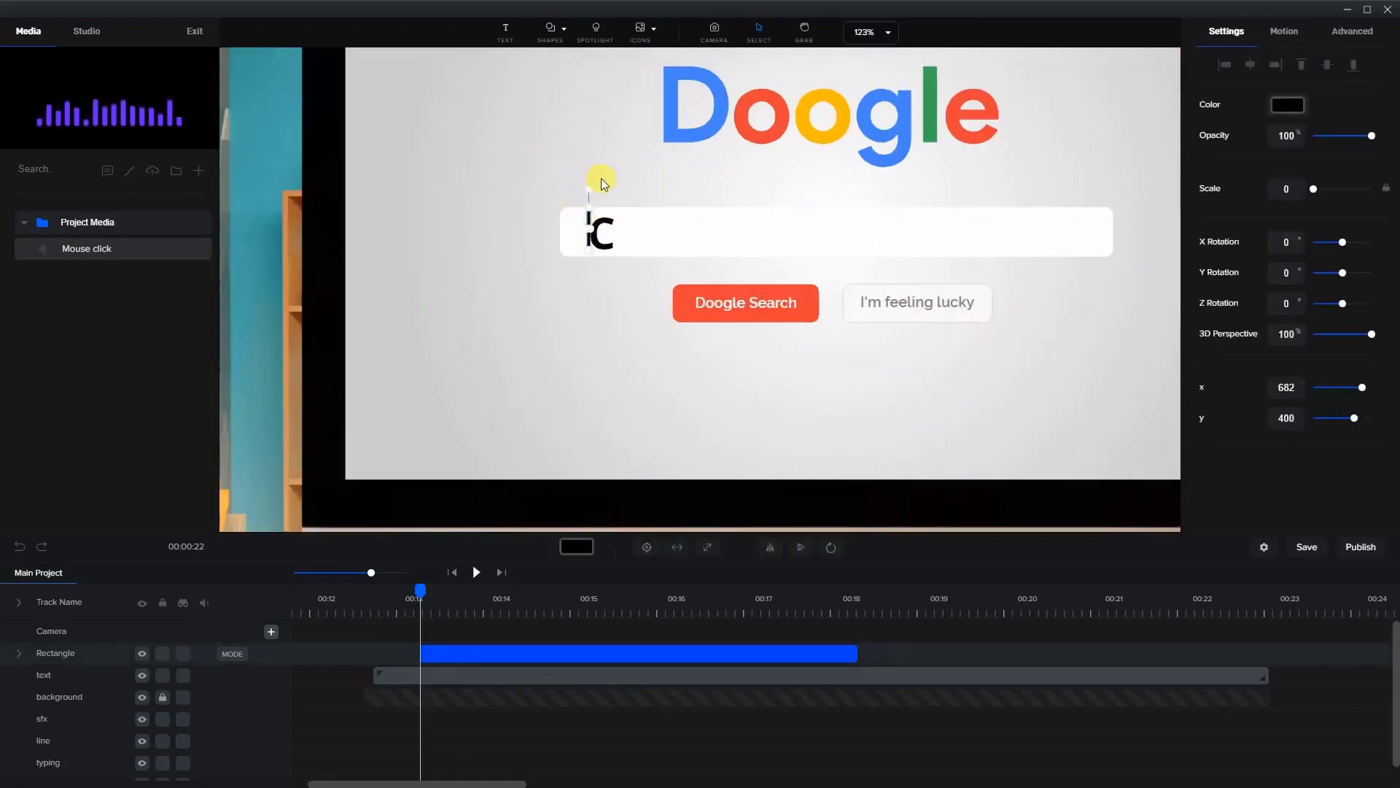
key("Down")
key("Down")
key("Down")
key("Left")
key("Left")
key("Left")
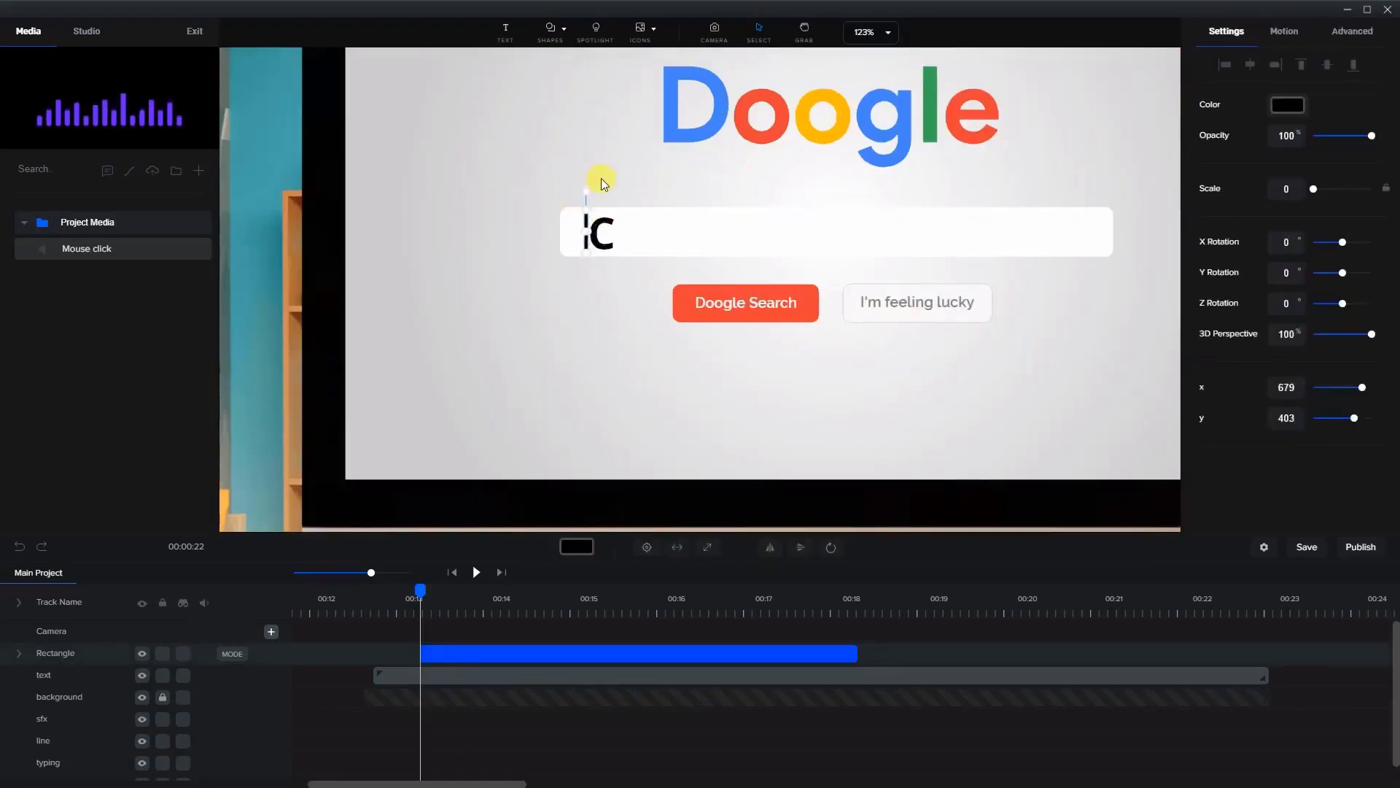
left_click(439, 269)
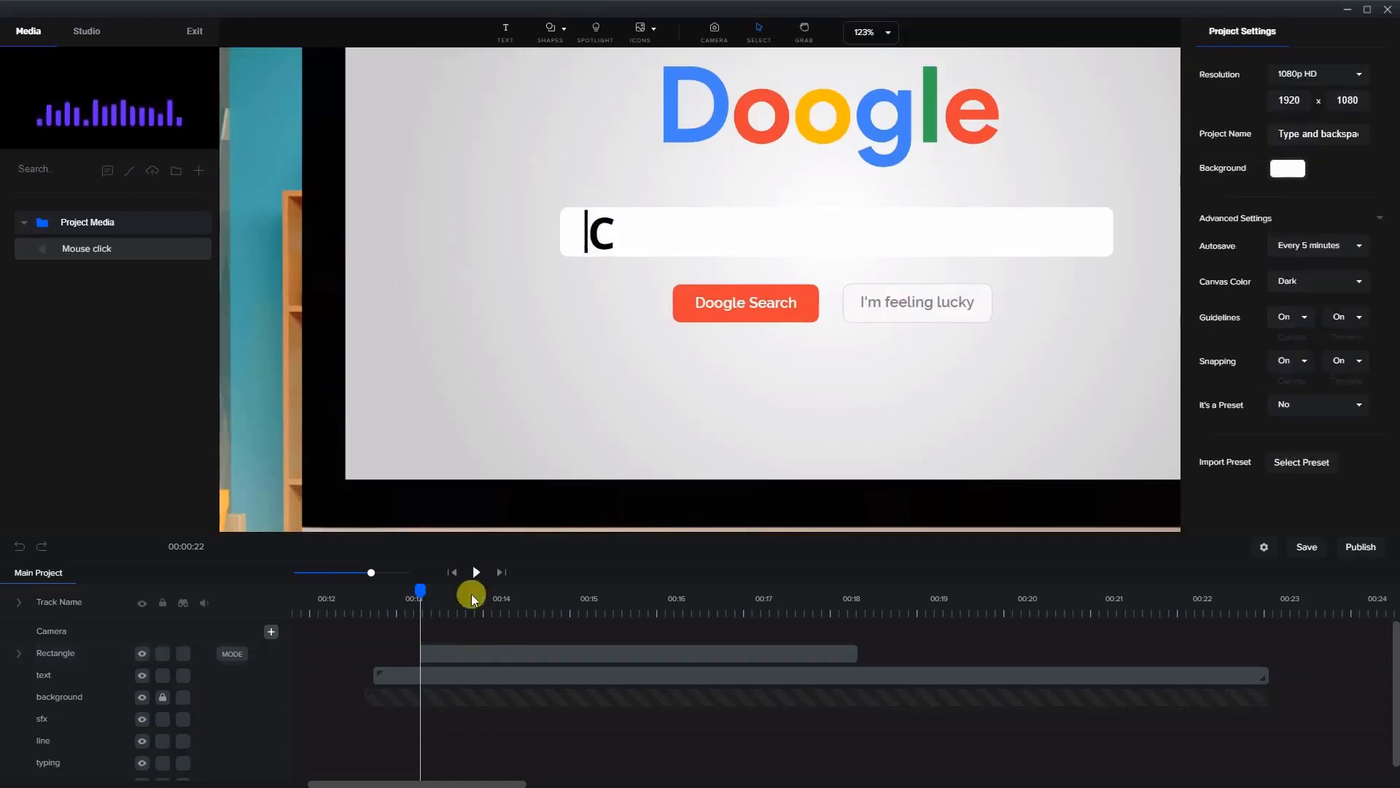
Move the caret clip earlier and trim it to a brief flash ending near 00:12.9.
left_click_drag(479, 654, 475, 606)
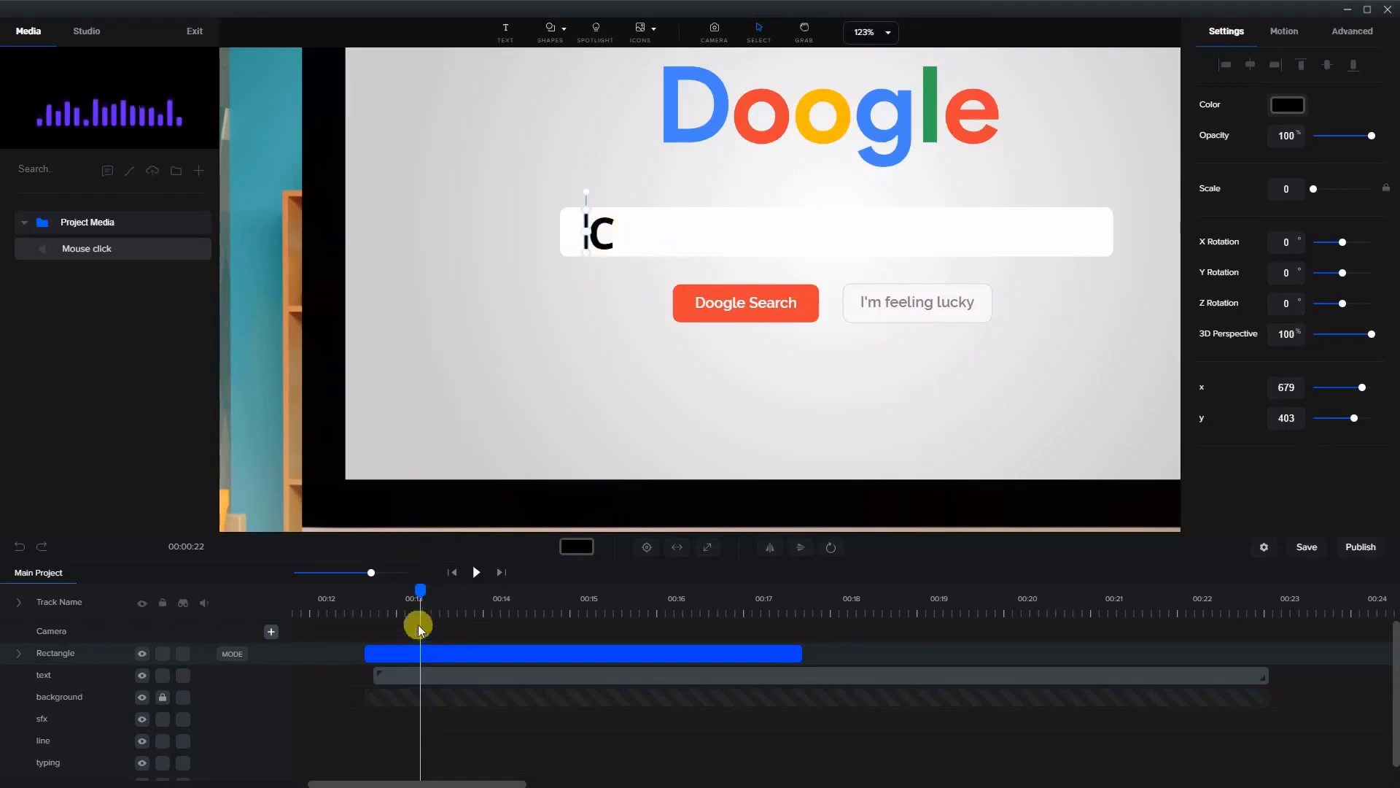
mouse_move(417, 590)
left_mouse_down()
mouse_move(375, 597)
mouse_move(396, 606)
left_mouse_up()
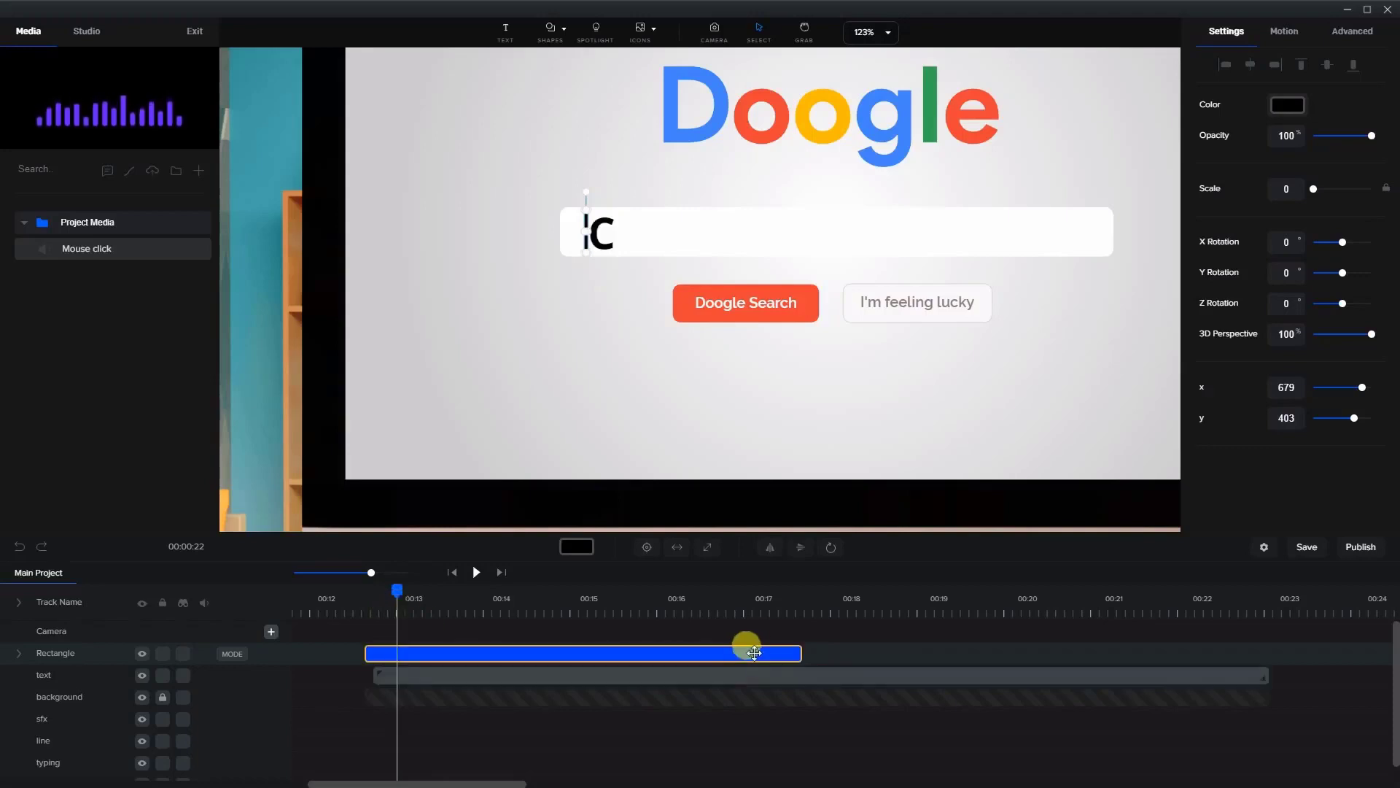
left_click_drag(798, 653, 409, 658)
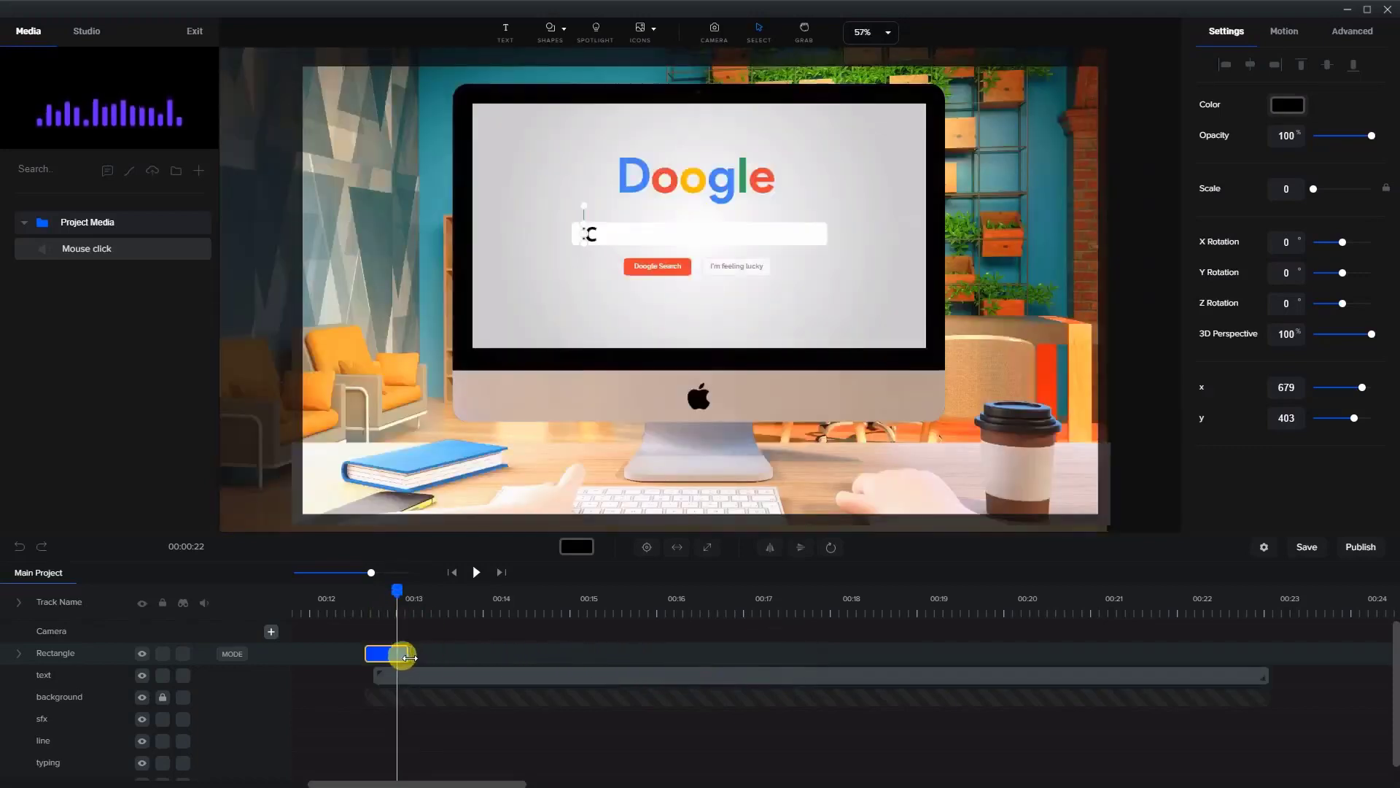
Duplicate the caret clip onto a new track and shift the copy to start near 00:13.
right_click(382, 649)
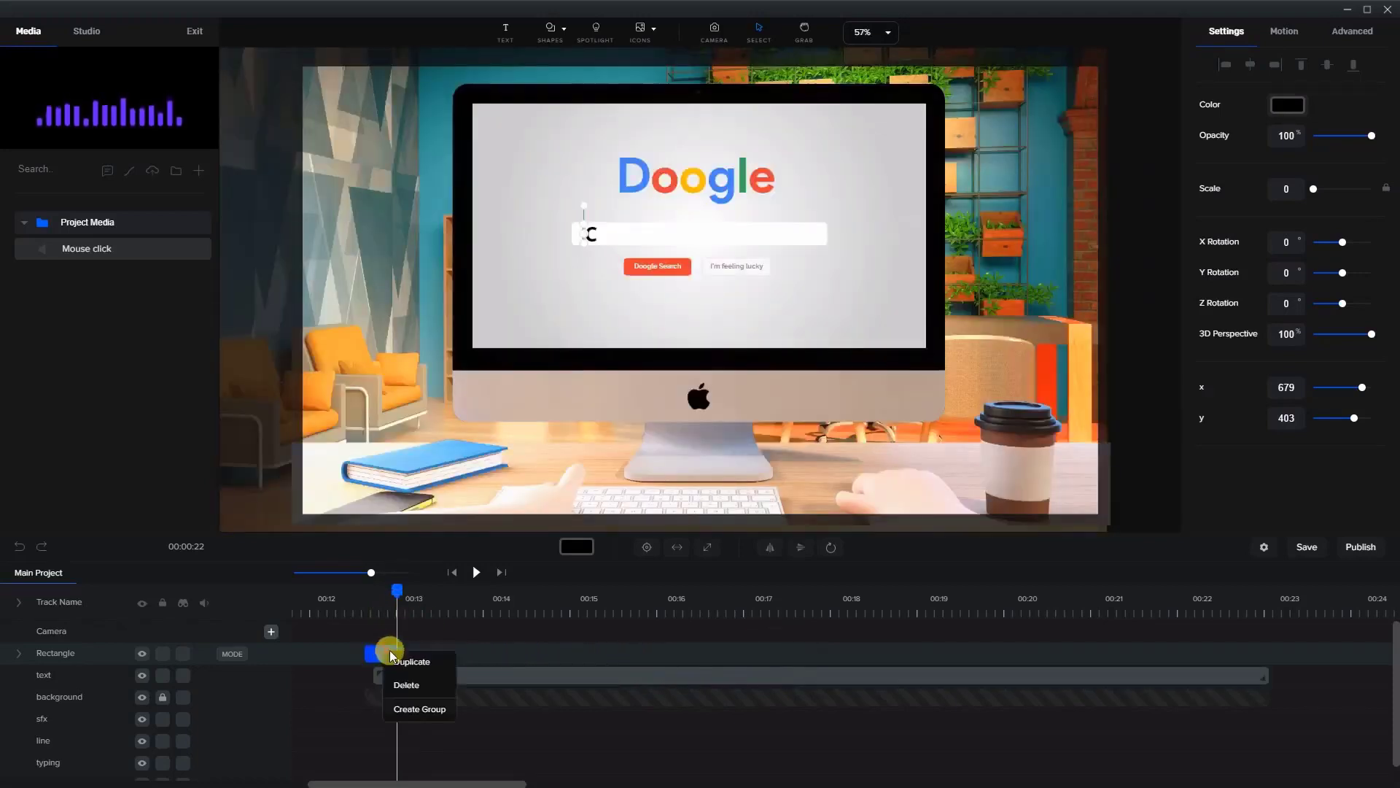
left_click(398, 662)
left_click_drag(384, 650, 415, 654)
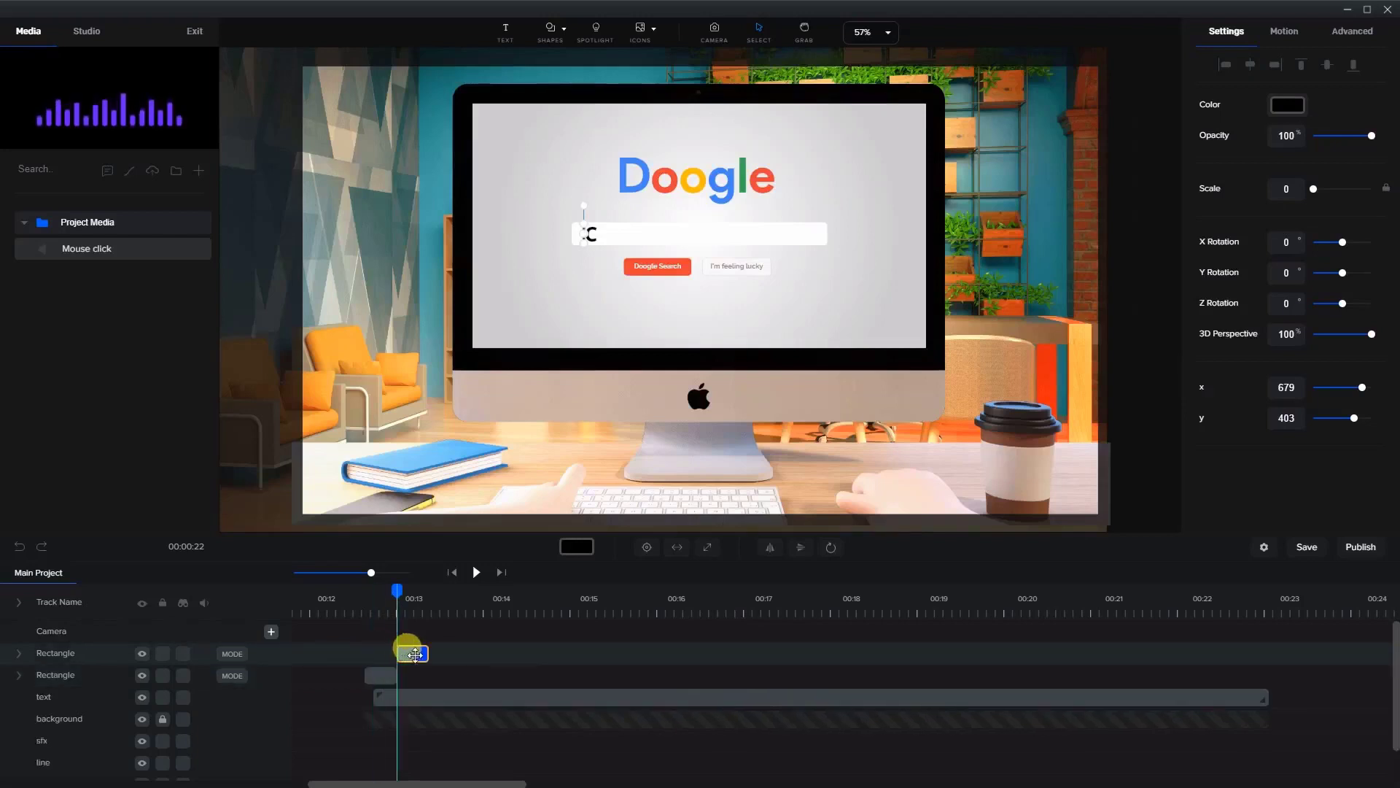
left_click_drag(396, 588, 412, 588)
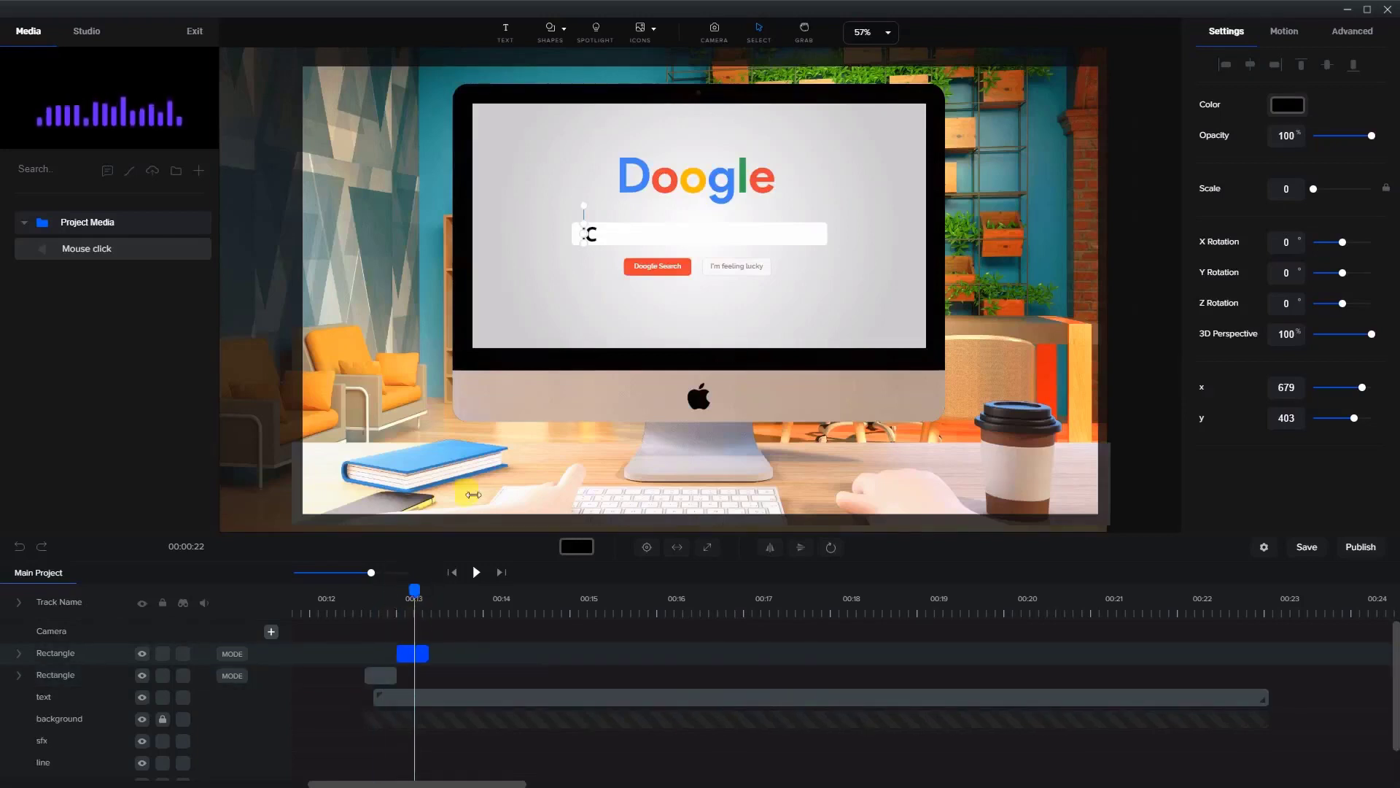
Place the duplicated caret just after the C, in line with the letters, and save.
scroll(573, 250, "up", 5)
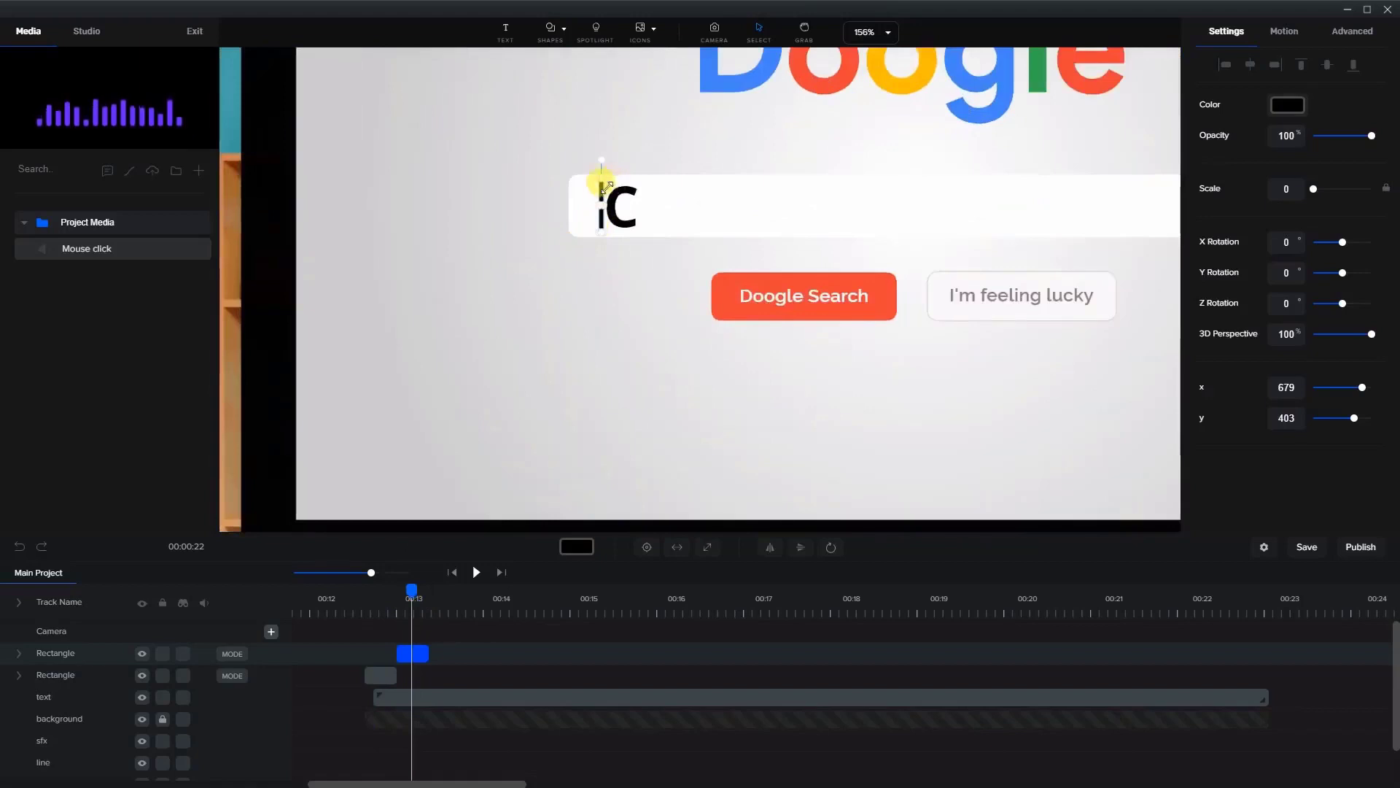
scroll(604, 195, "up", 2)
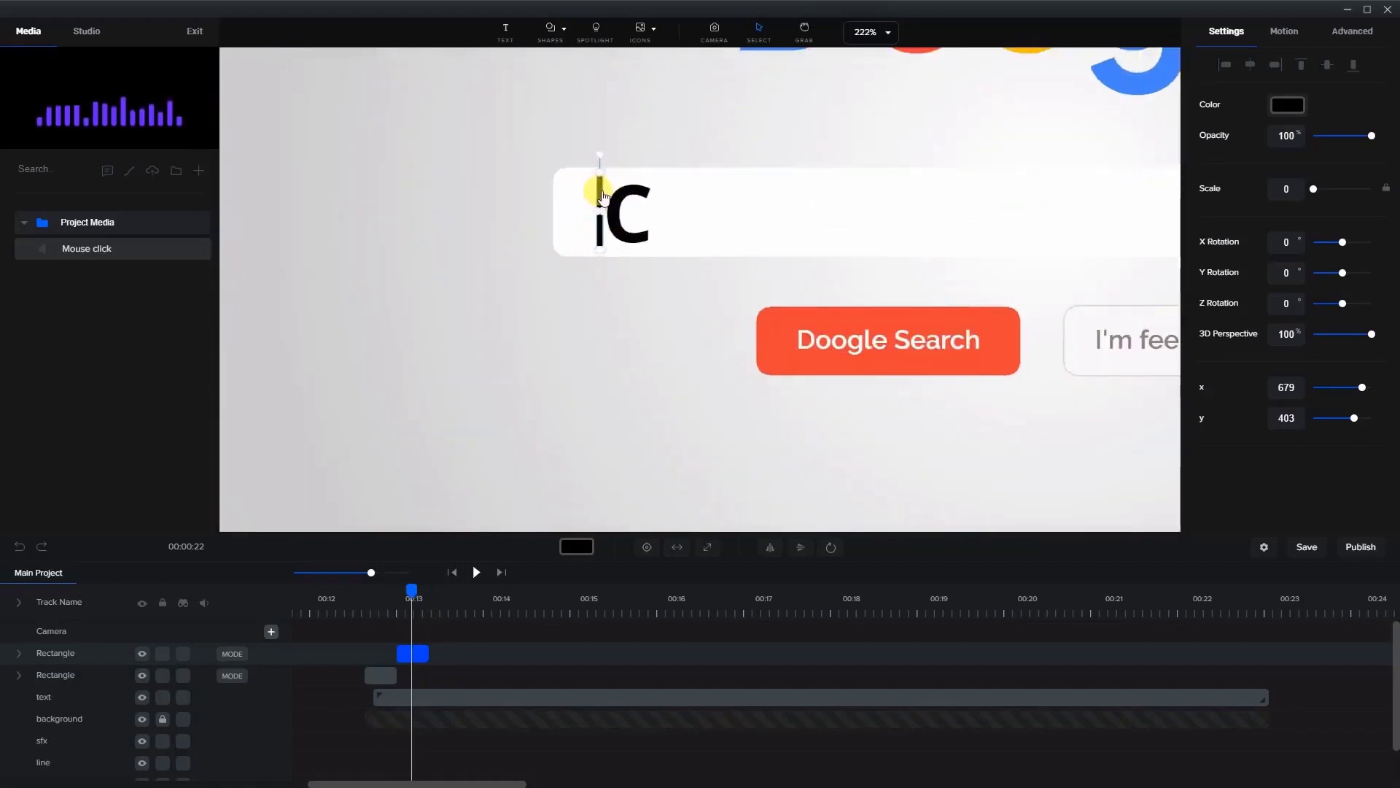
left_click_drag(601, 197, 606, 192)
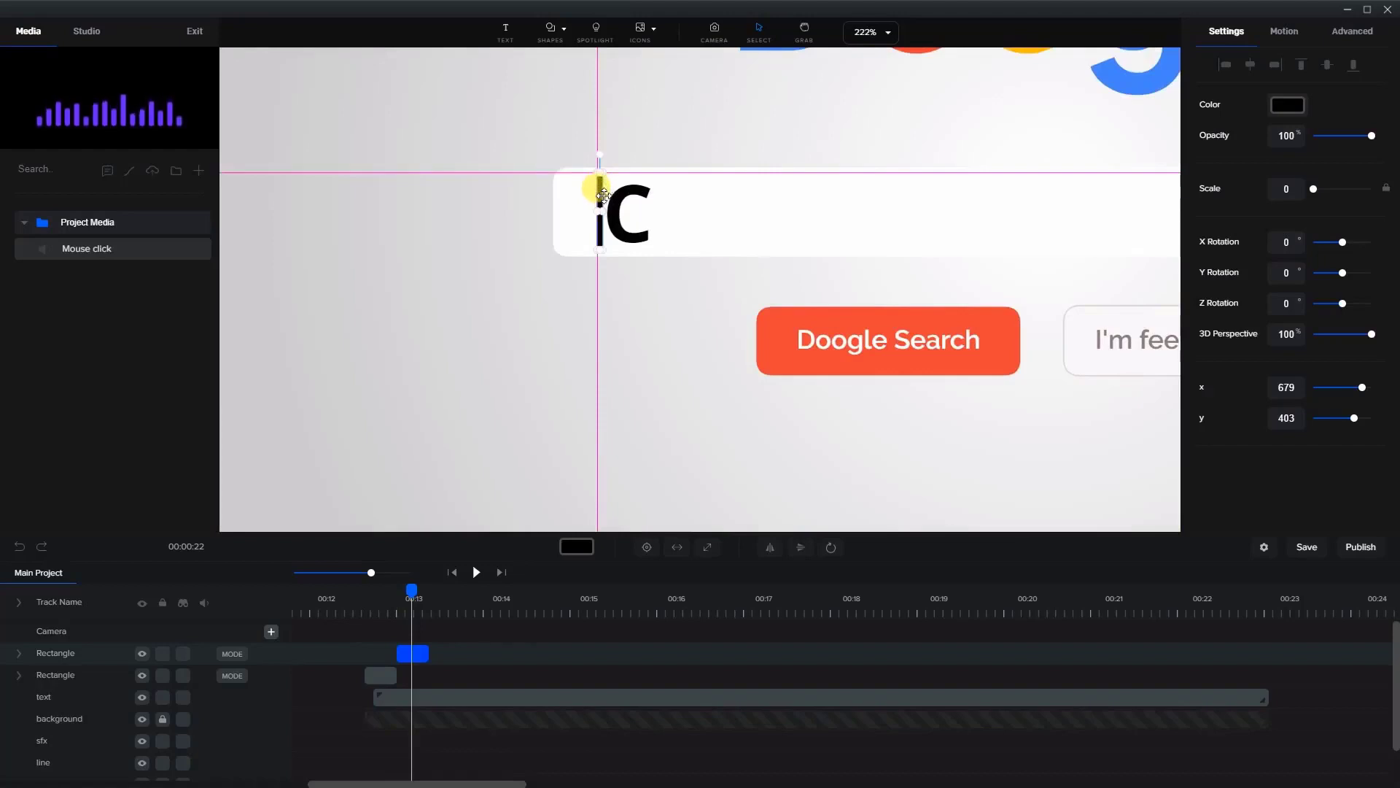
left_click_drag(603, 196, 656, 207)
key("ctrl+s")
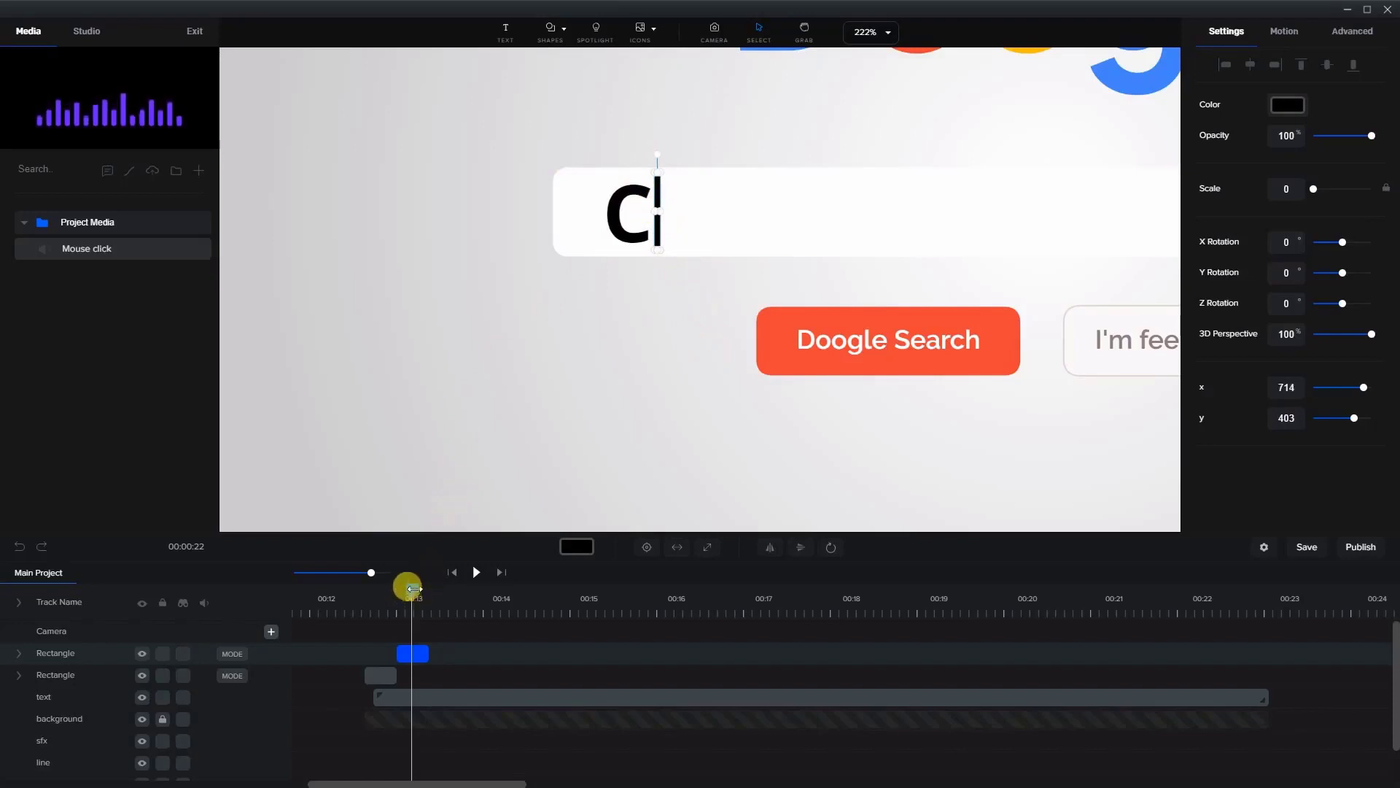
Review the typing and shorten the second caret clip slightly.
left_click_drag(413, 589, 447, 597)
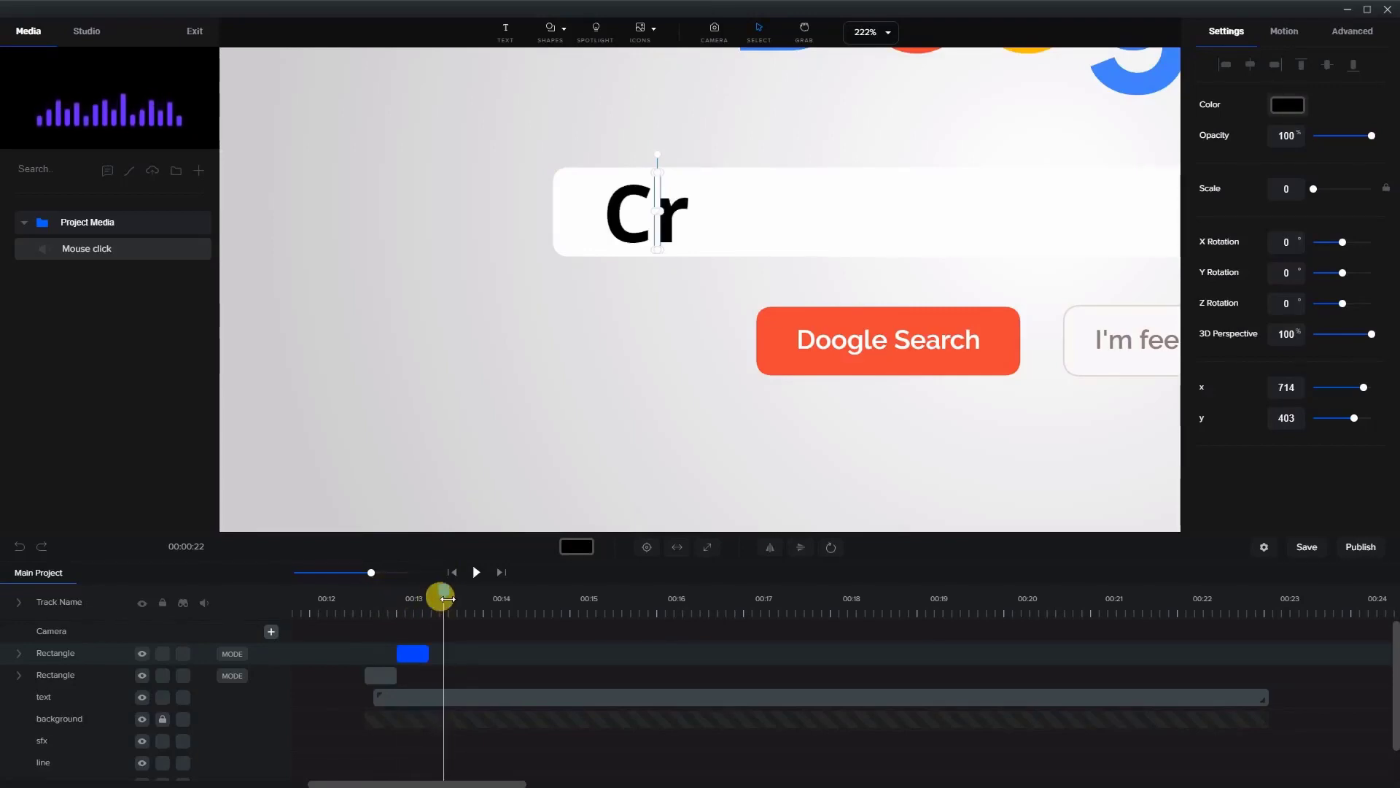
left_click(413, 650)
left_click_drag(442, 651, 436, 654)
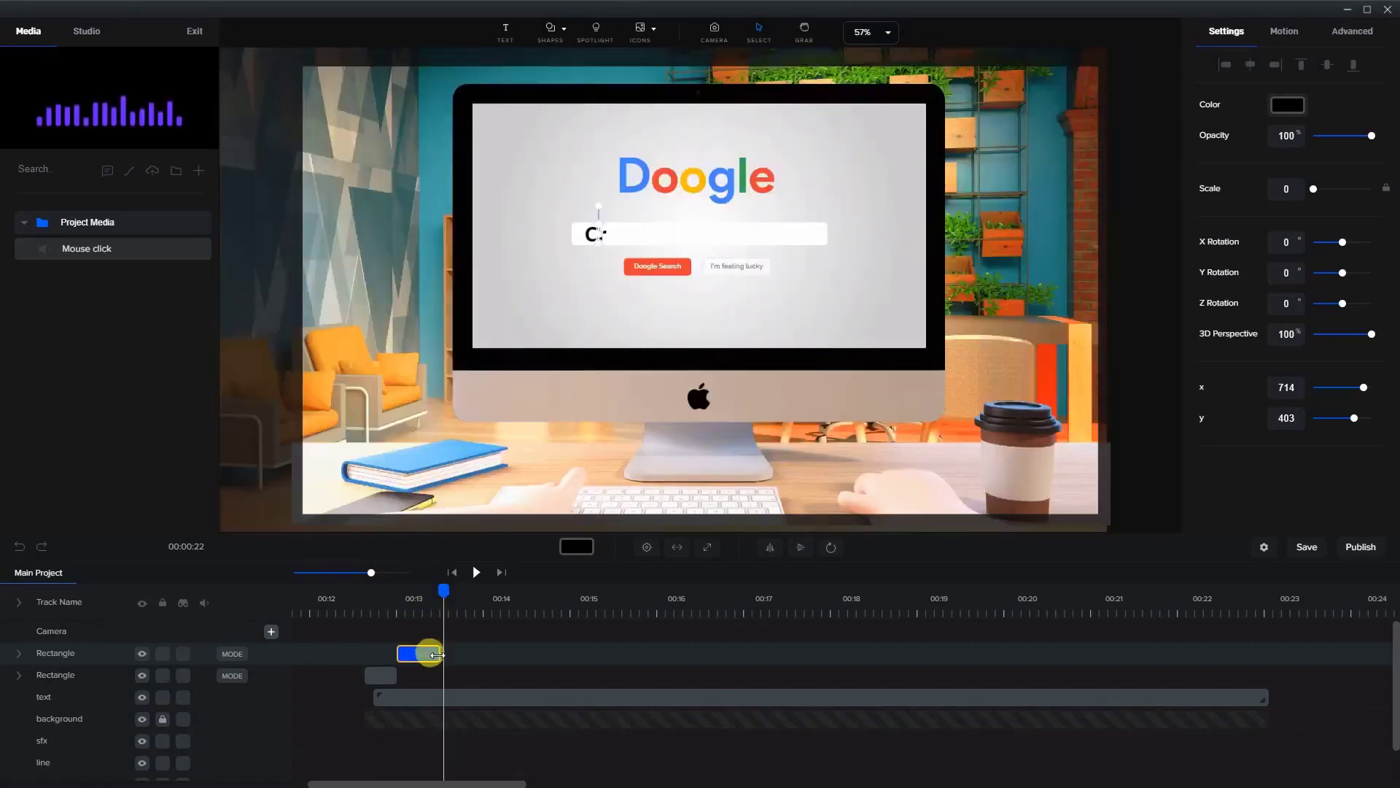
Duplicate the caret clip and move the copy to start at the playhead.
right_click(442, 657)
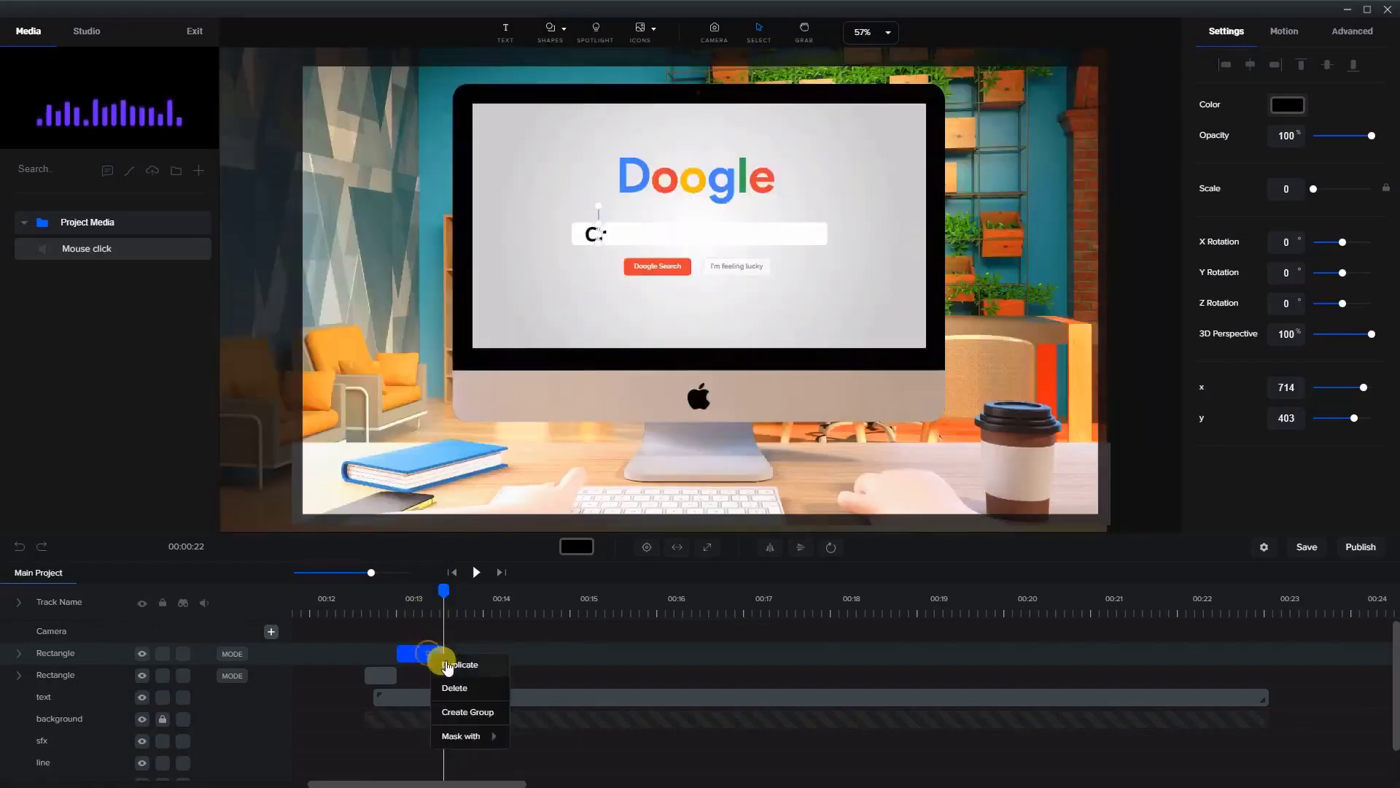
left_click(456, 684)
left_click(437, 651)
left_click_drag(443, 651, 470, 651)
left_click_drag(447, 591, 470, 591)
Nudge the third caret right to sit after Cr and preview the typing.
scroll(591, 232, "up", 5)
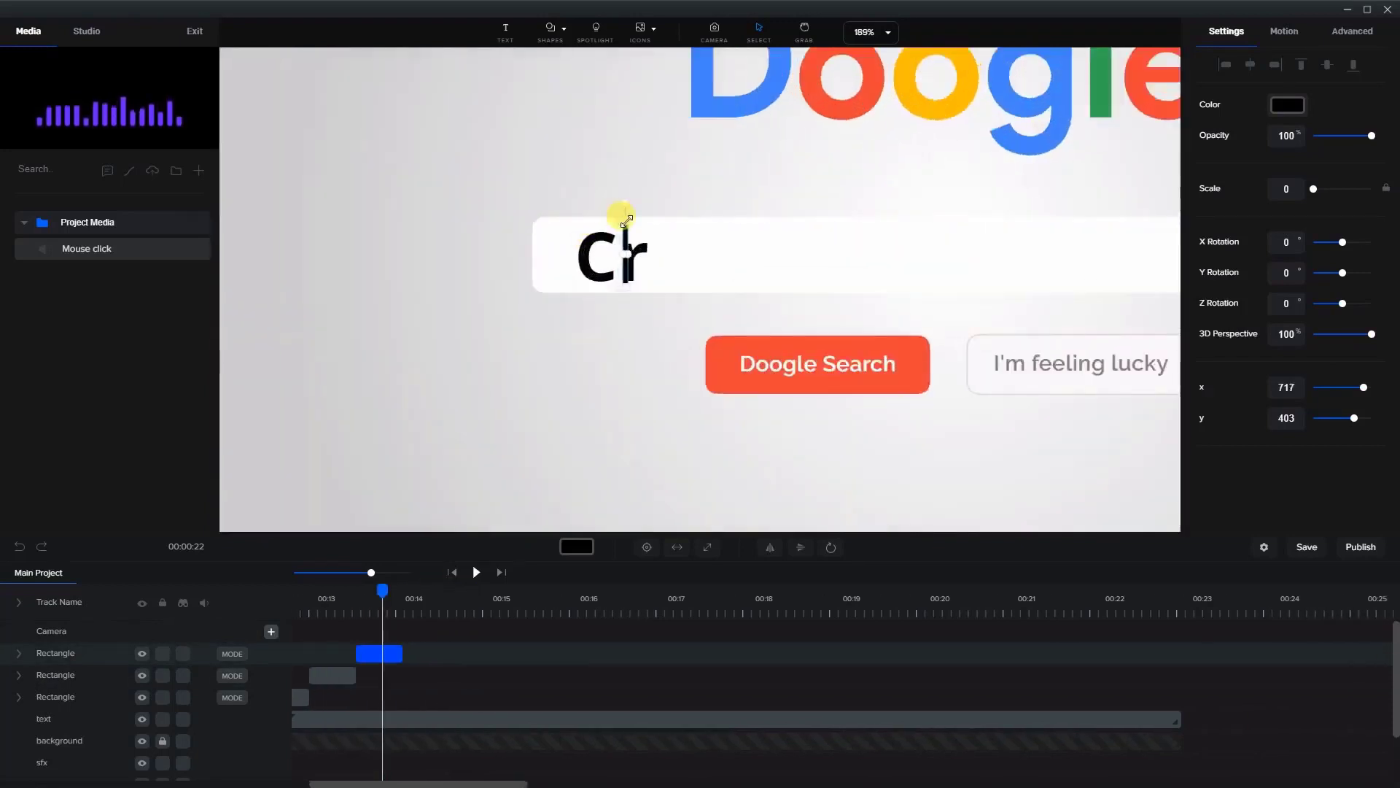
key("Right")
key("Right")
key("Right")
key("Right")
key("Right")
key("Right")
key("Right")
key("Right")
key("Right")
key("Right")
key("Right")
key("Right")
key("Right")
key("Right")
key("Right")
key("Right")
key("Right")
key("Right")
key("Right")
key("Right")
key("Right")
key("Right")
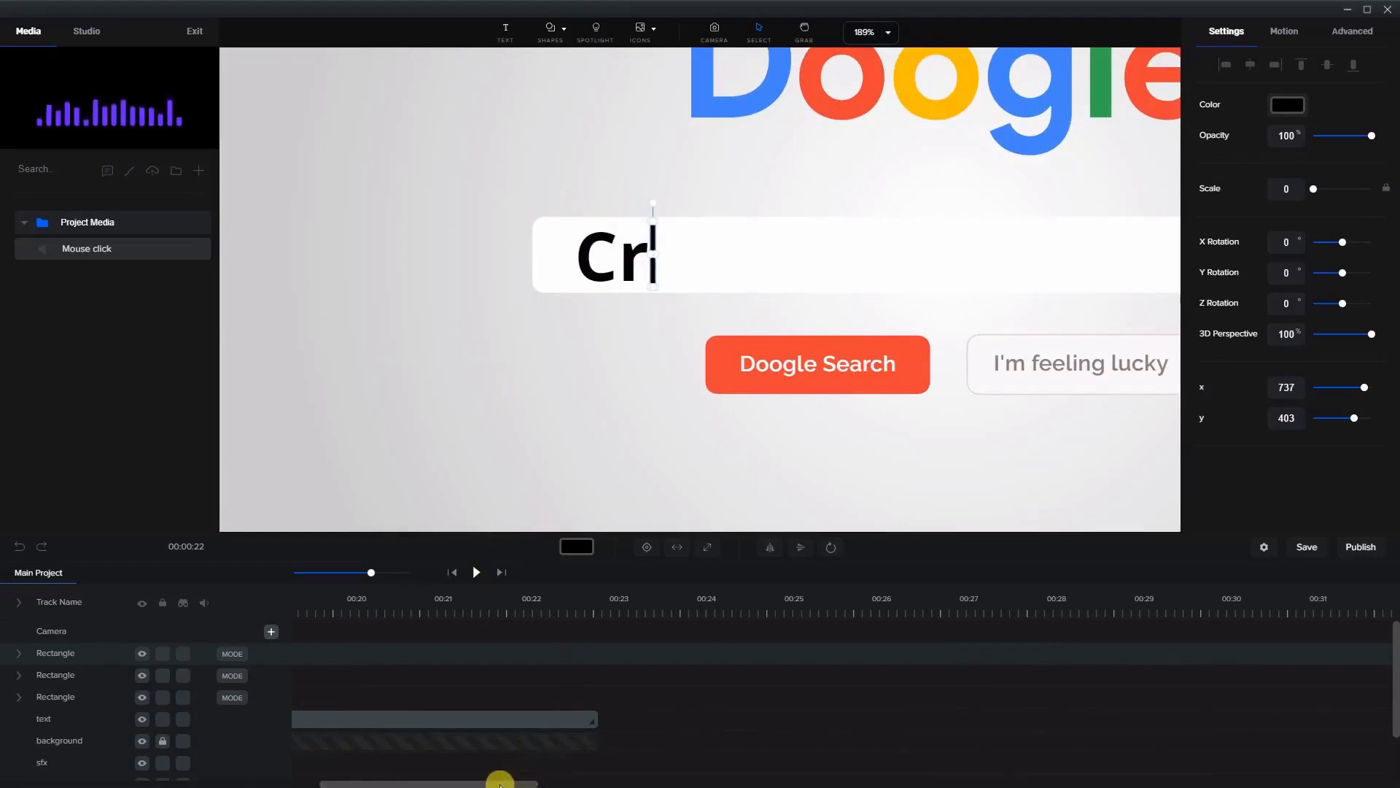
left_click_drag(493, 782, 481, 781)
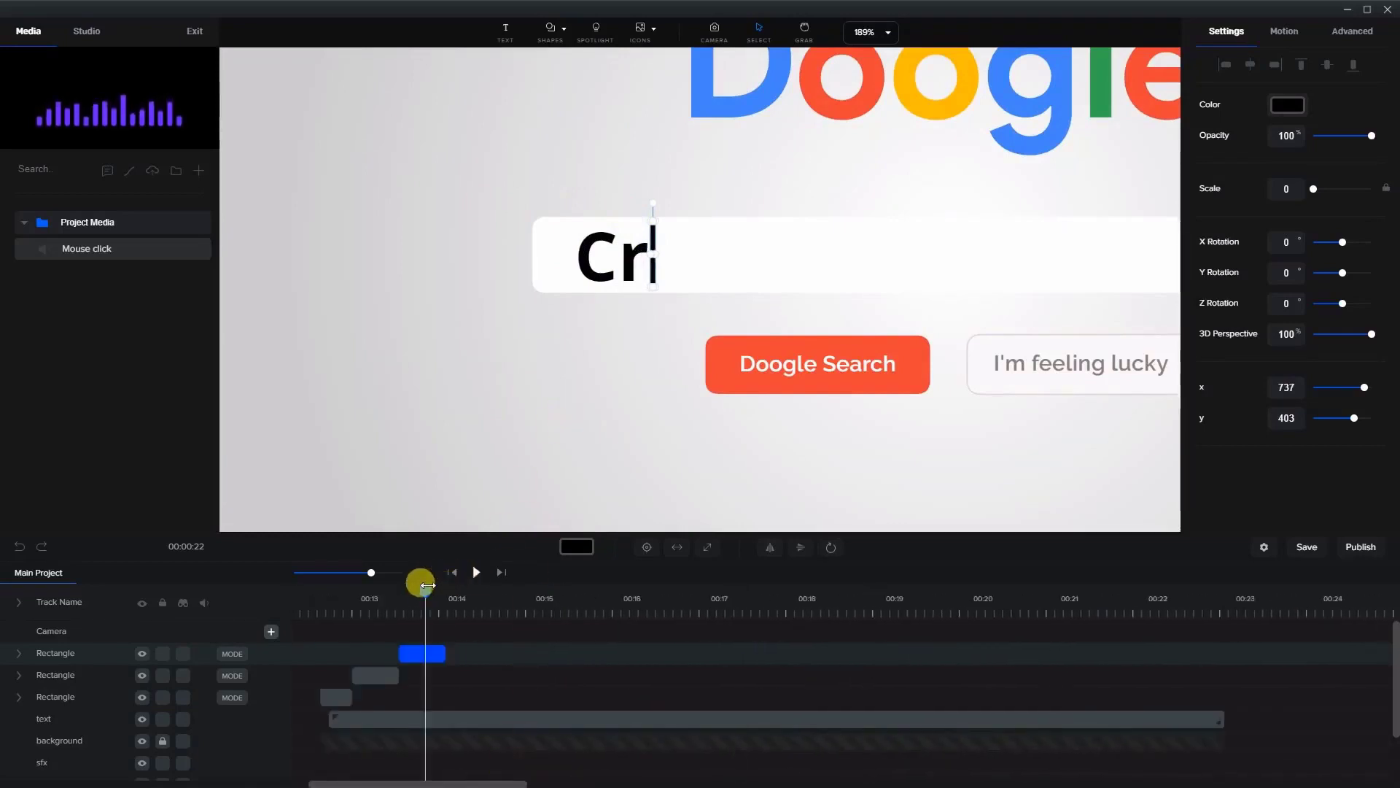
left_click_drag(423, 581, 445, 583)
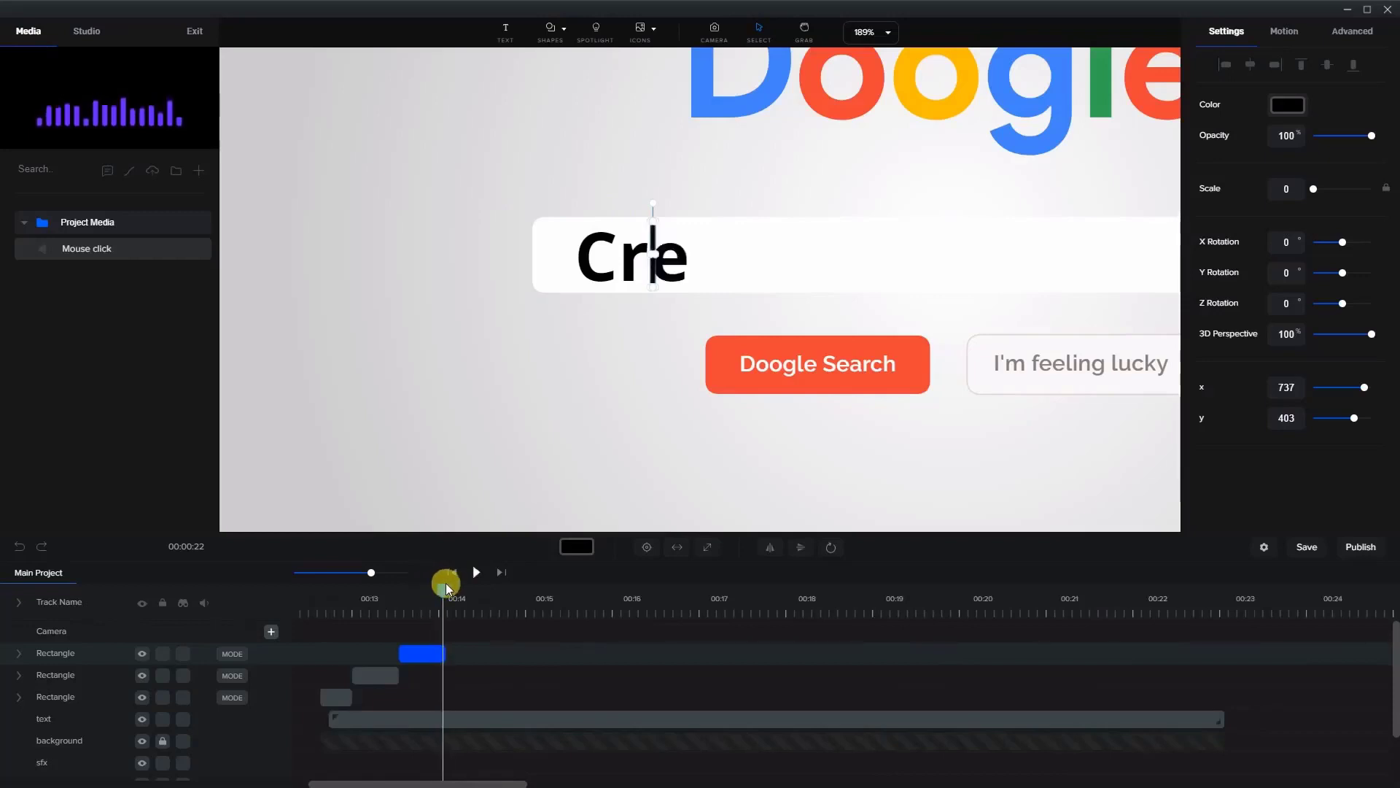
left_click(442, 651)
Duplicate the latest caret clip to the playhead and place the caret just after Cre.
left_click(439, 654)
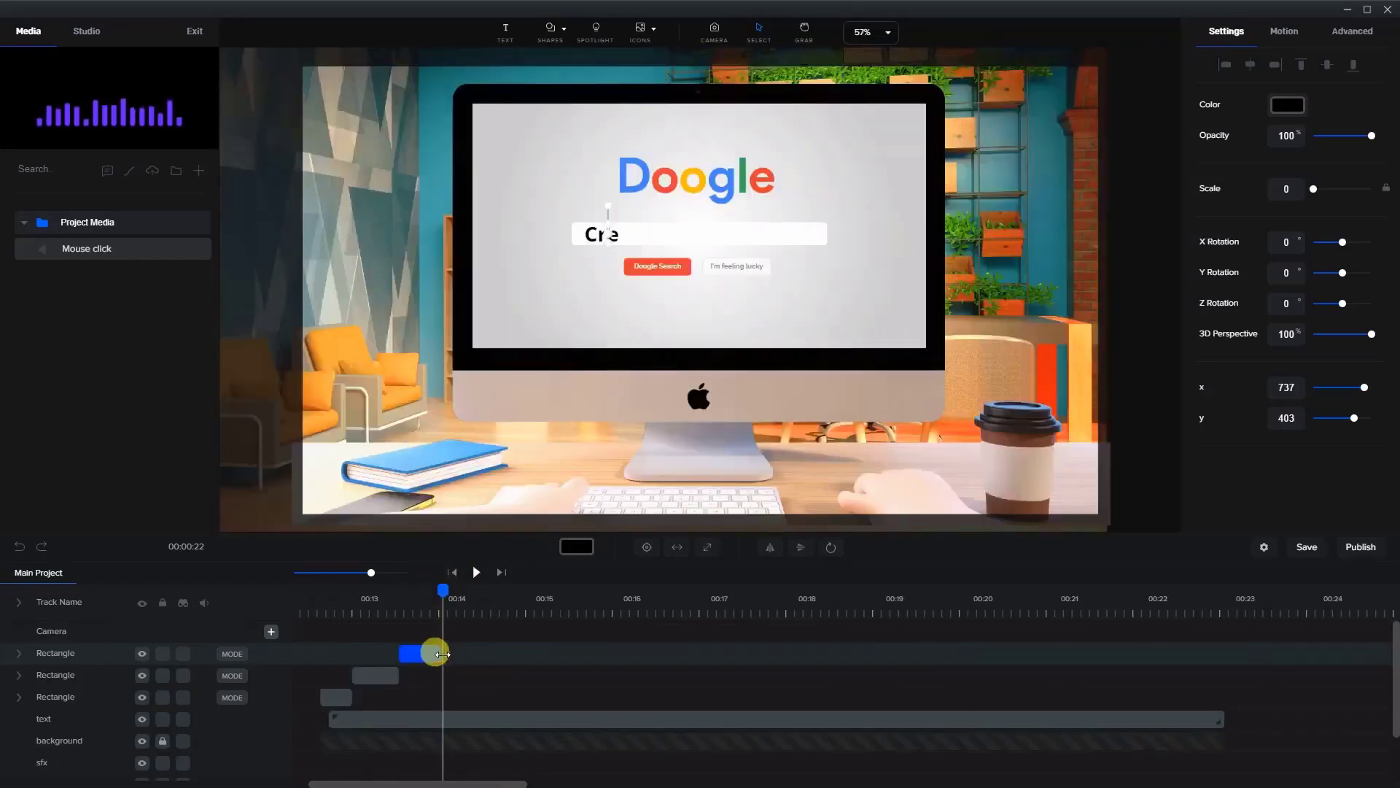
right_click(443, 654)
left_click(482, 675)
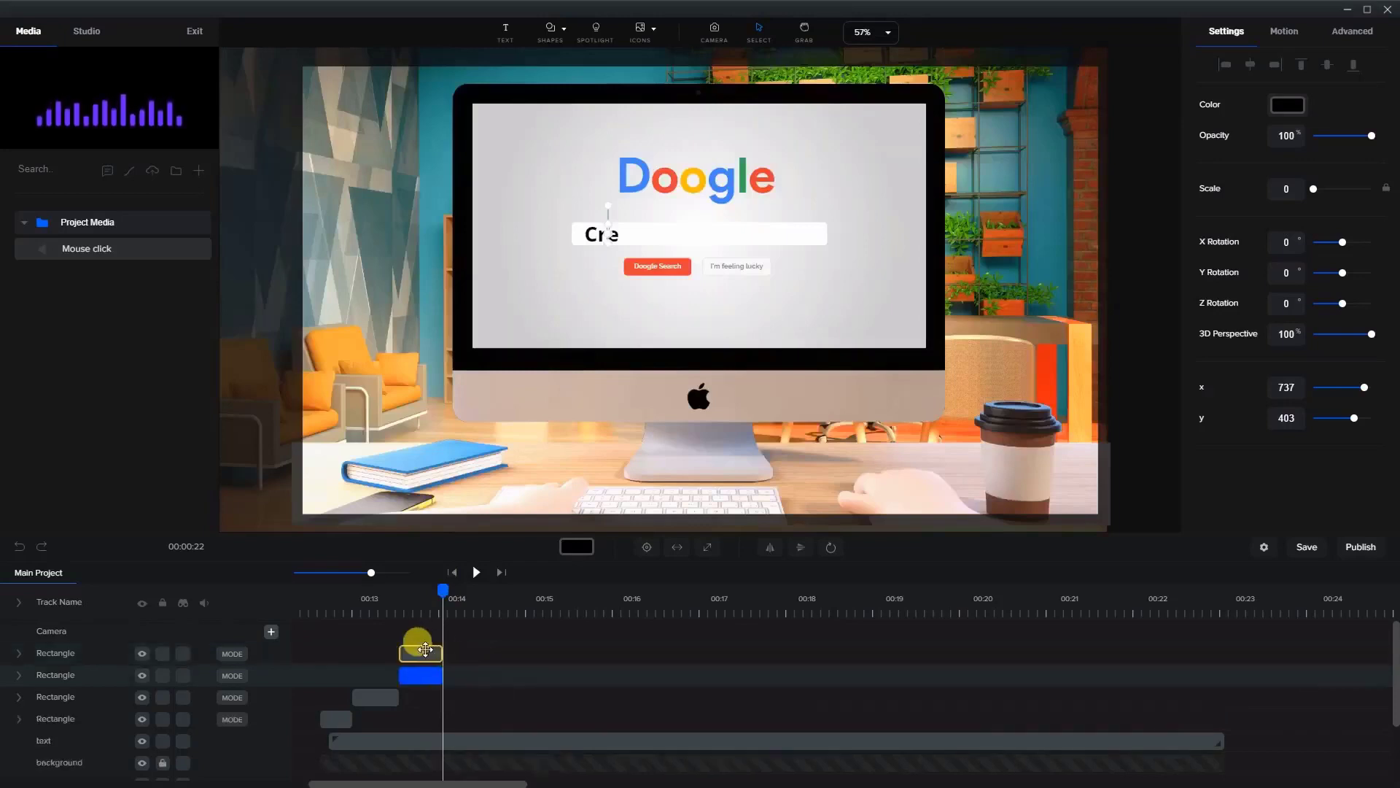
left_click_drag(425, 649, 469, 650)
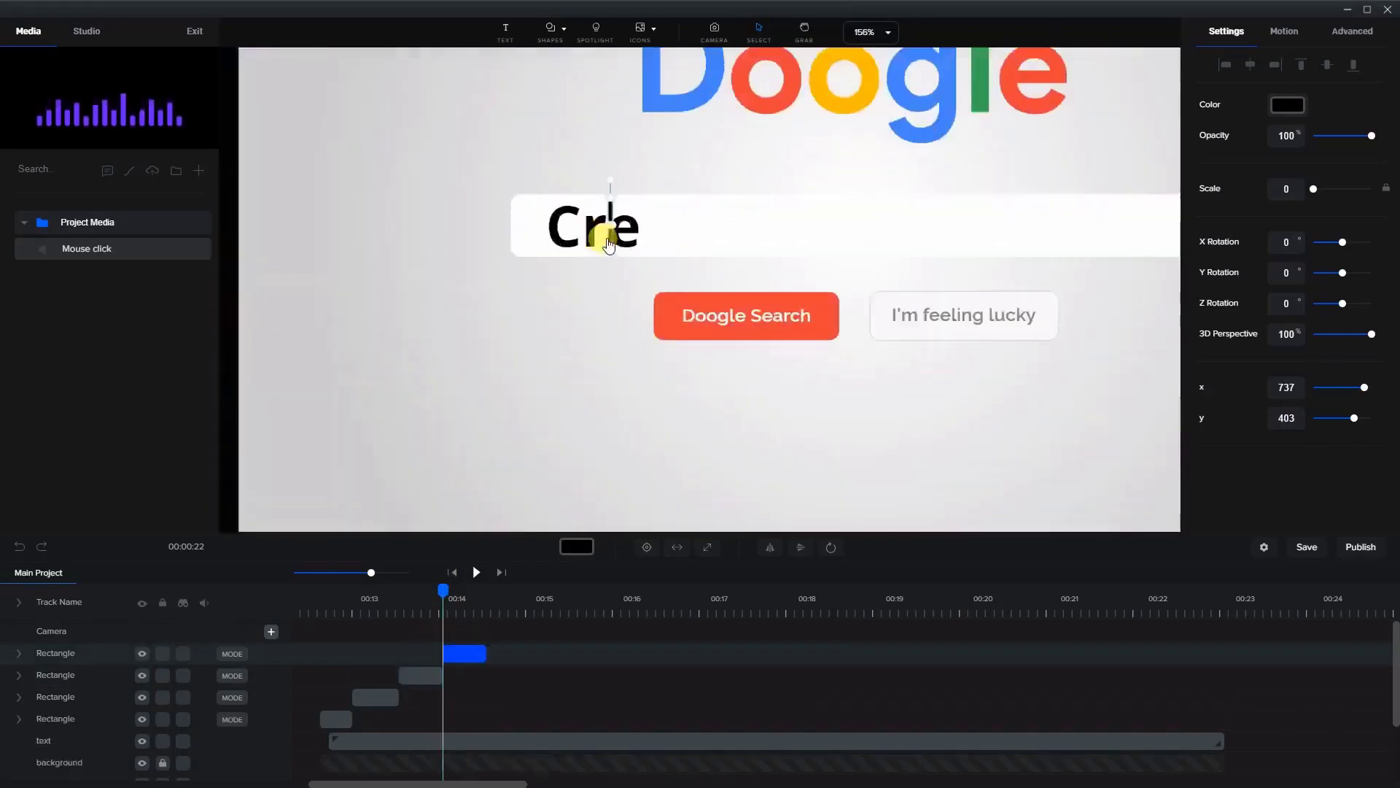
left_click_drag(613, 244, 654, 240)
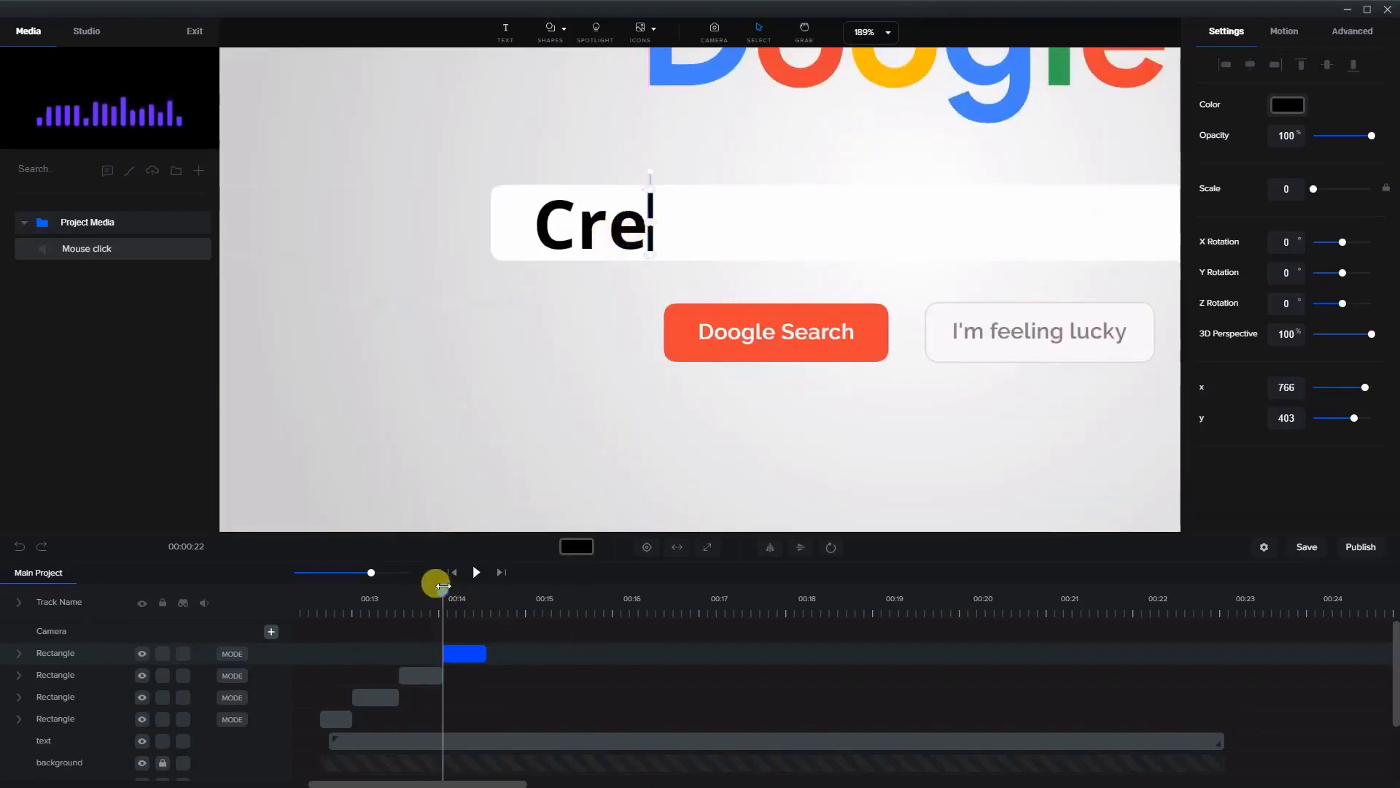
left_click_drag(481, 592, 490, 588)
Add another caret clip copy starting at the playhead, spanning about 00:14.5–00:15.
left_click(470, 652)
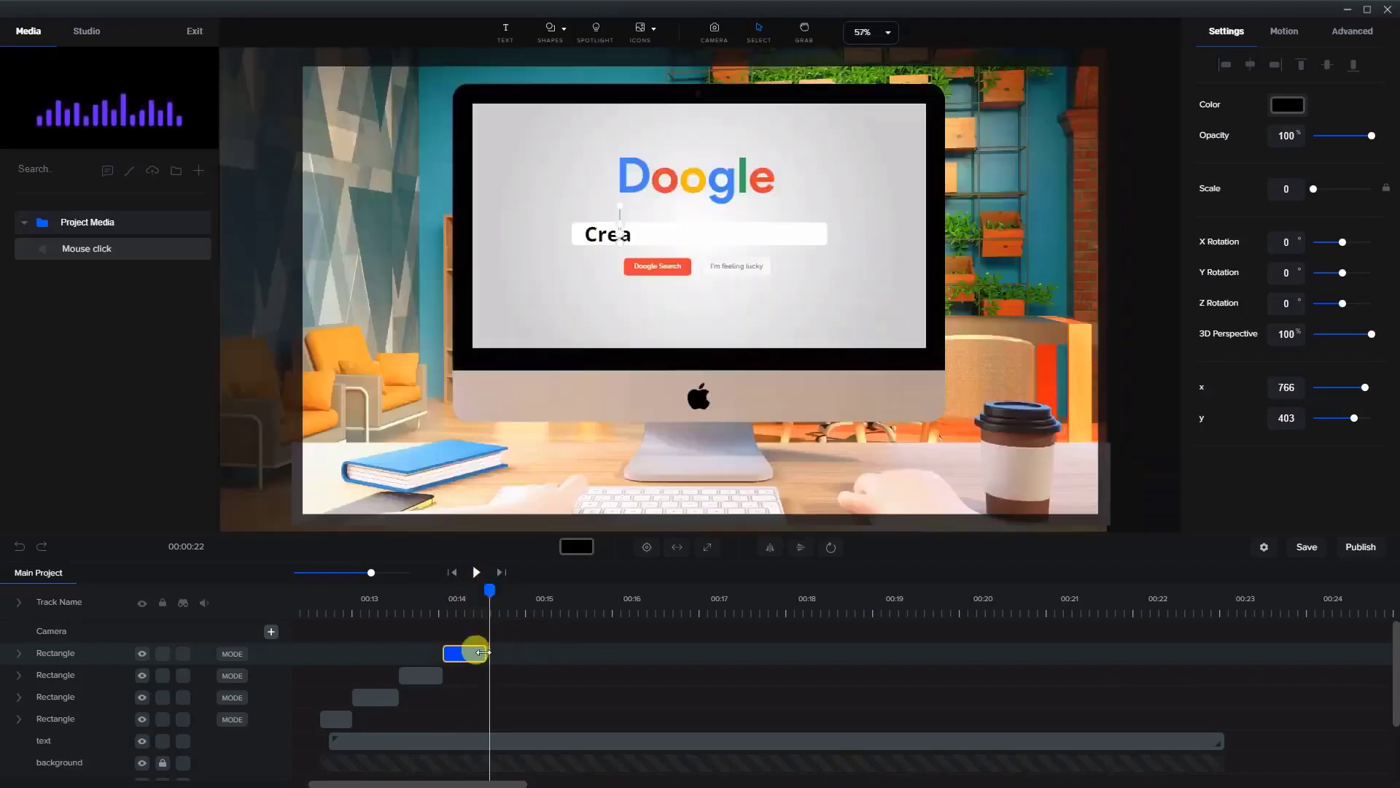
right_click(477, 649)
left_click(496, 660)
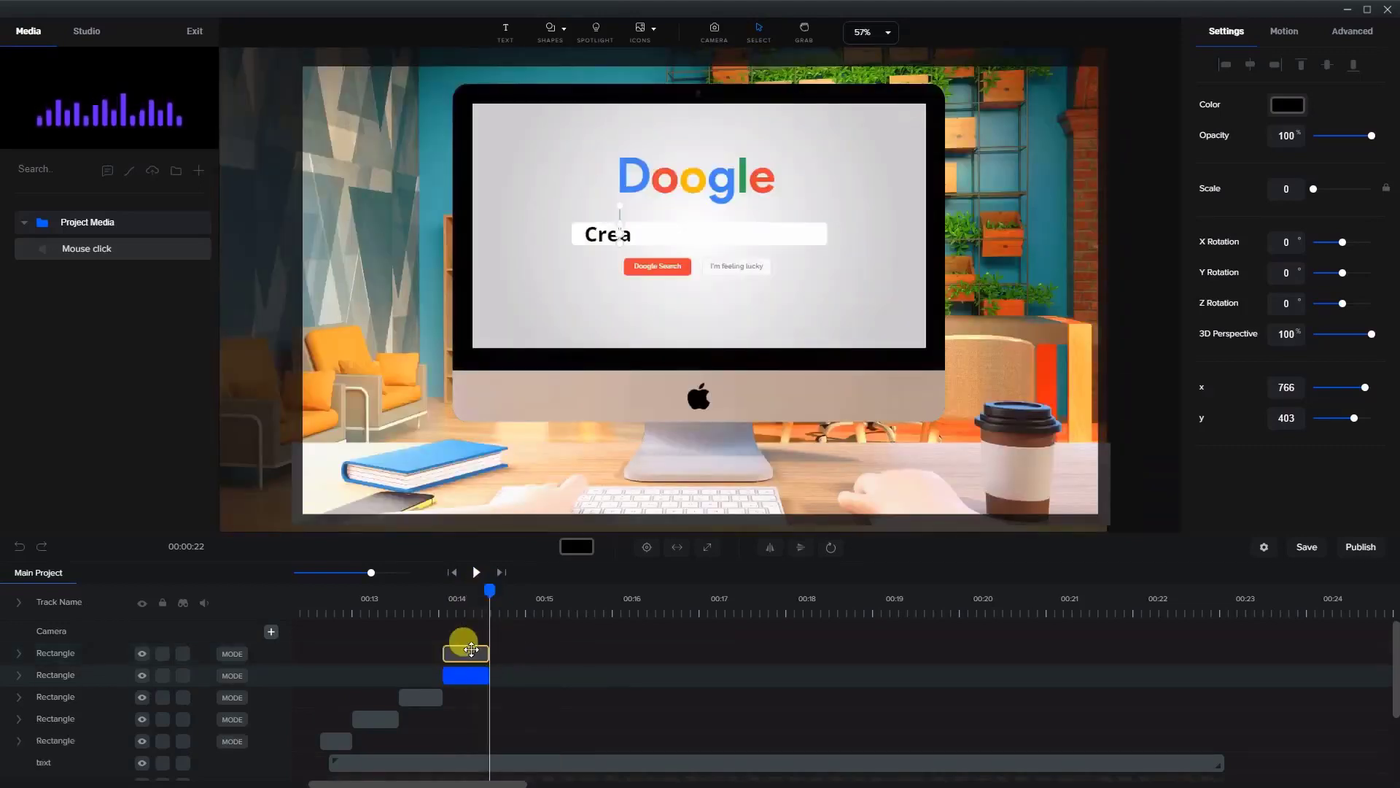
left_click_drag(467, 647, 512, 647)
left_click_drag(486, 589, 531, 592)
left_click(609, 394)
scroll(627, 252, "up", 5)
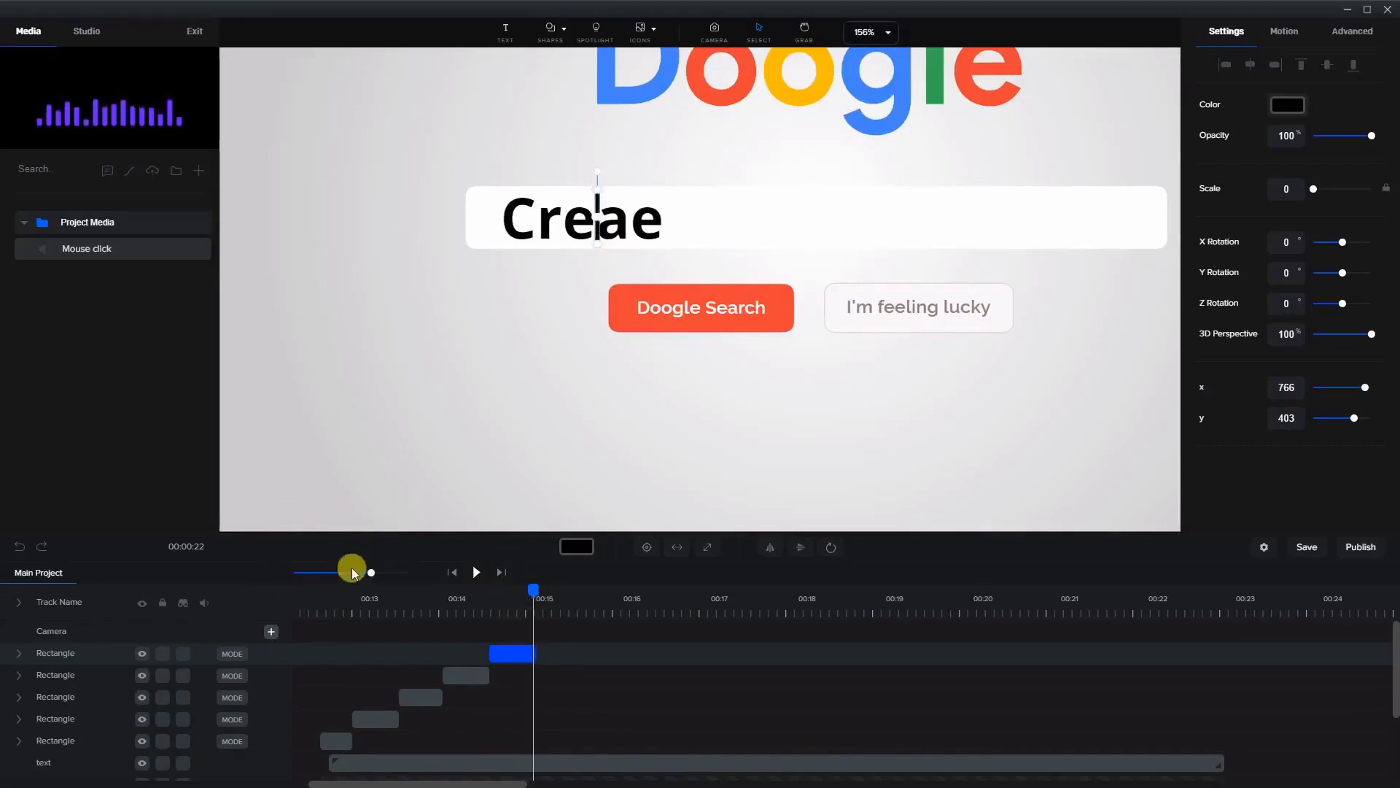
left_click(531, 652)
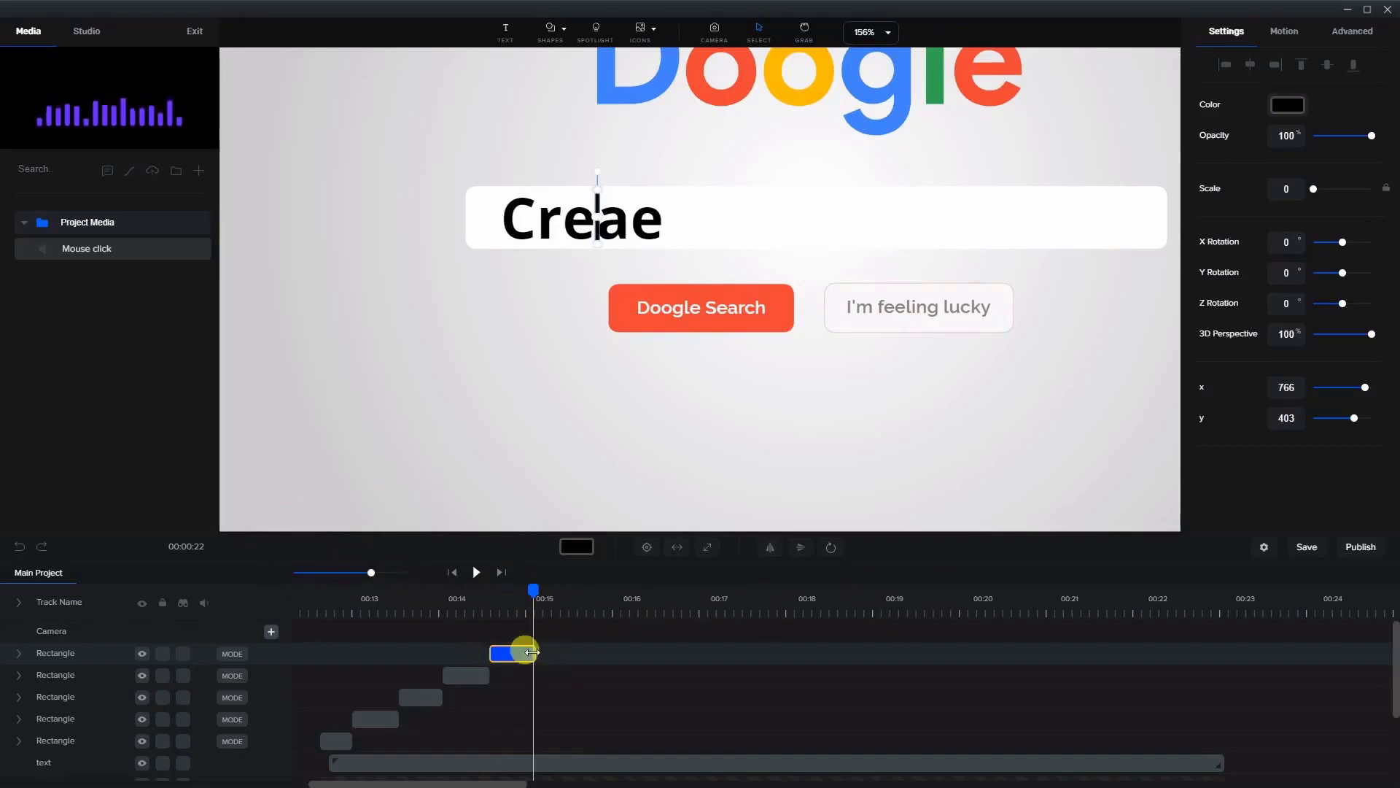
left_click_drag(530, 652, 534, 654)
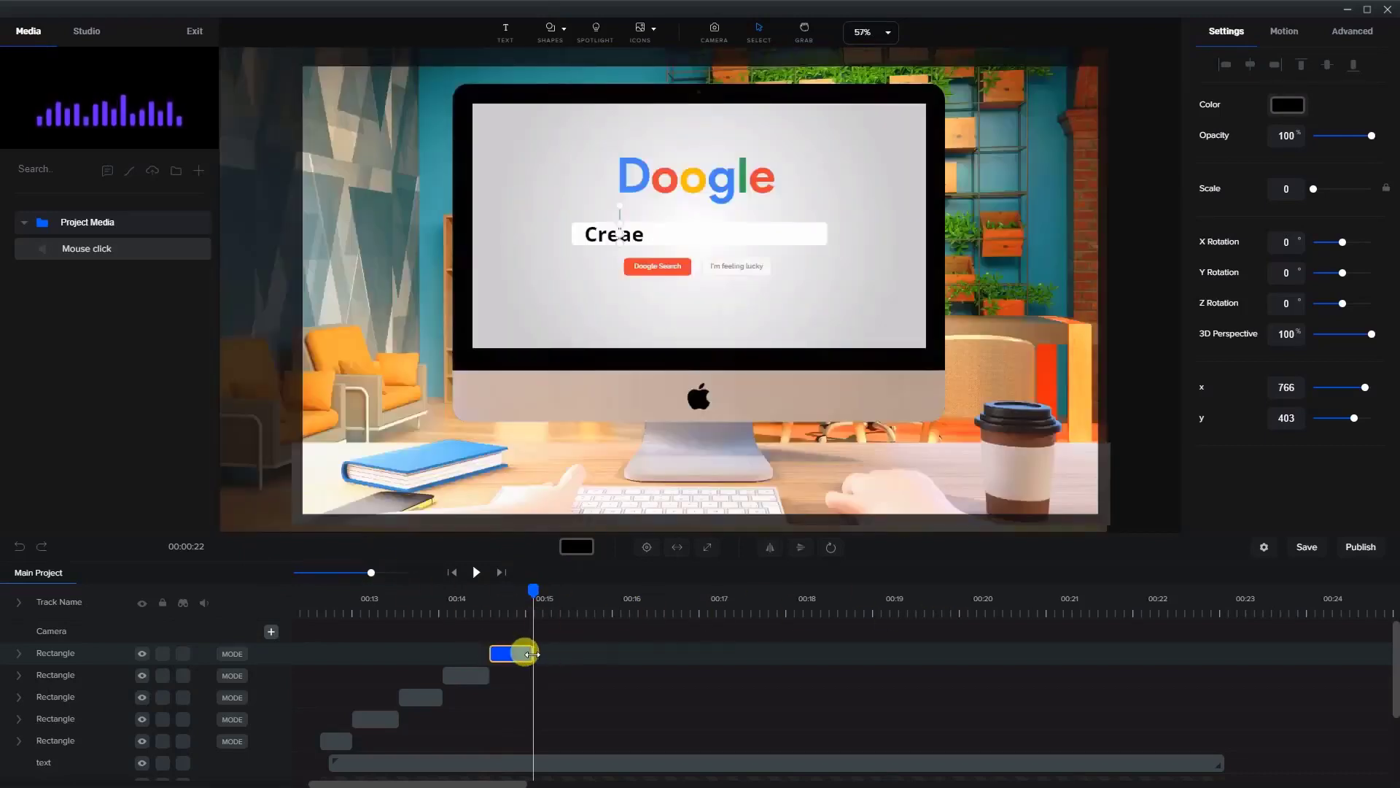
Position the caret bar just after Crea, fine-tuning it with the arrow keys.
right_click(522, 654)
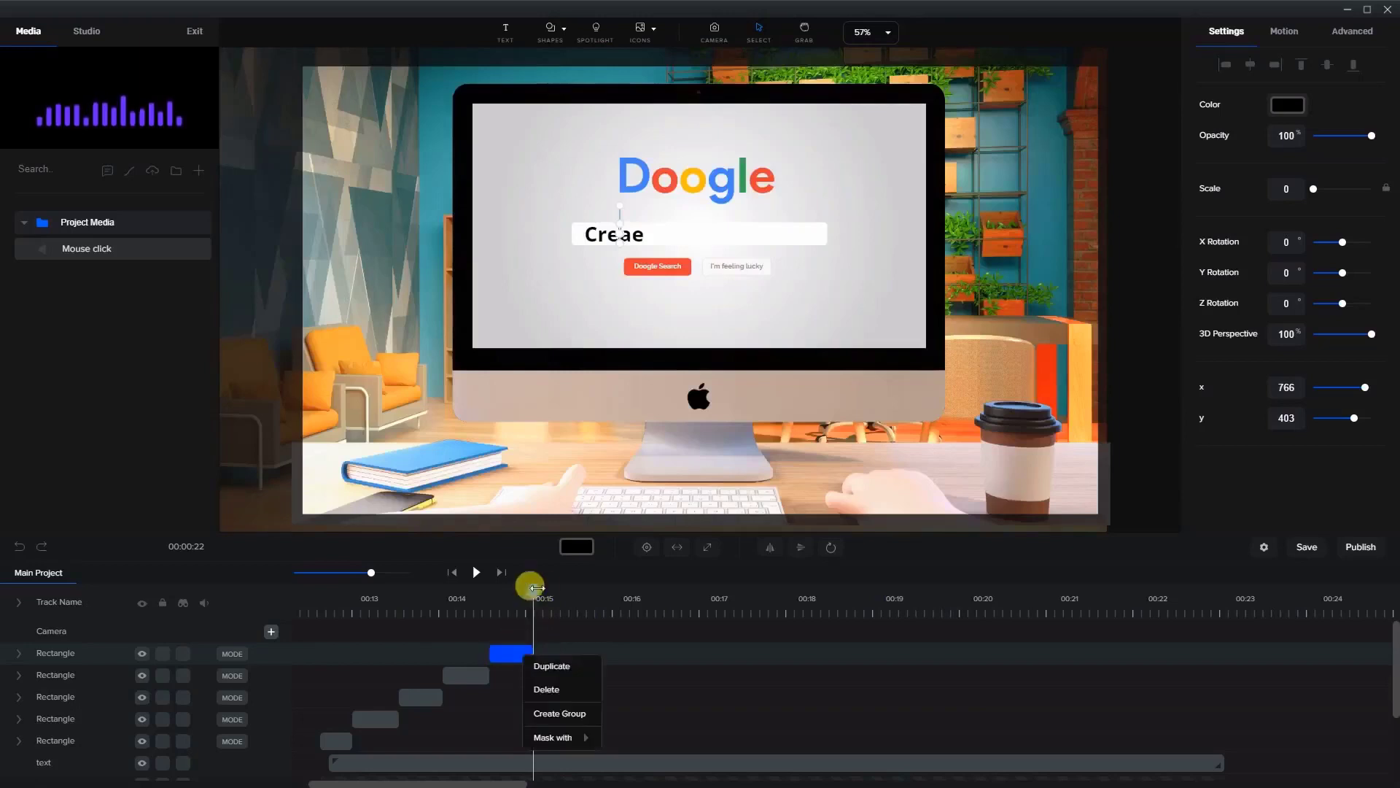
left_click_drag(536, 588, 518, 587)
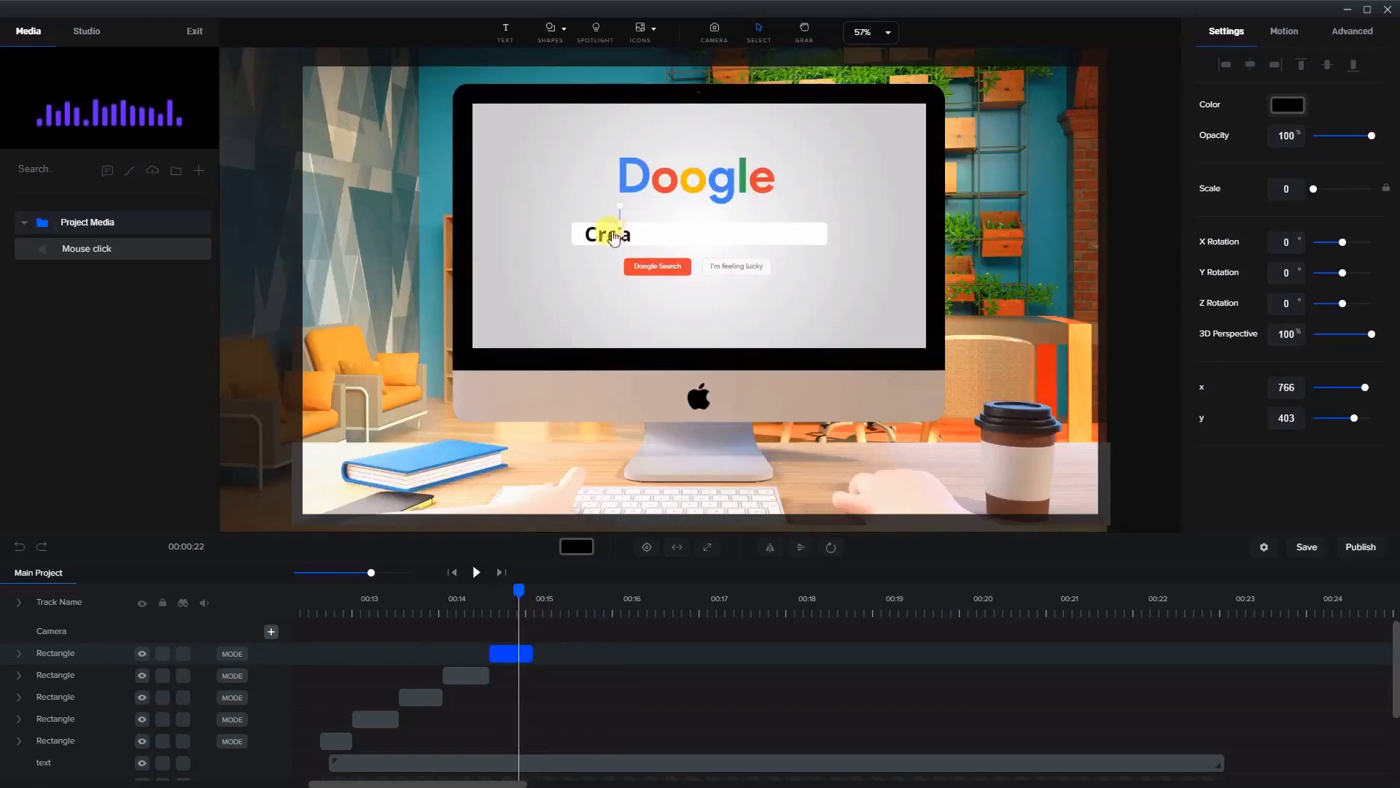
scroll(615, 237, "up", 5)
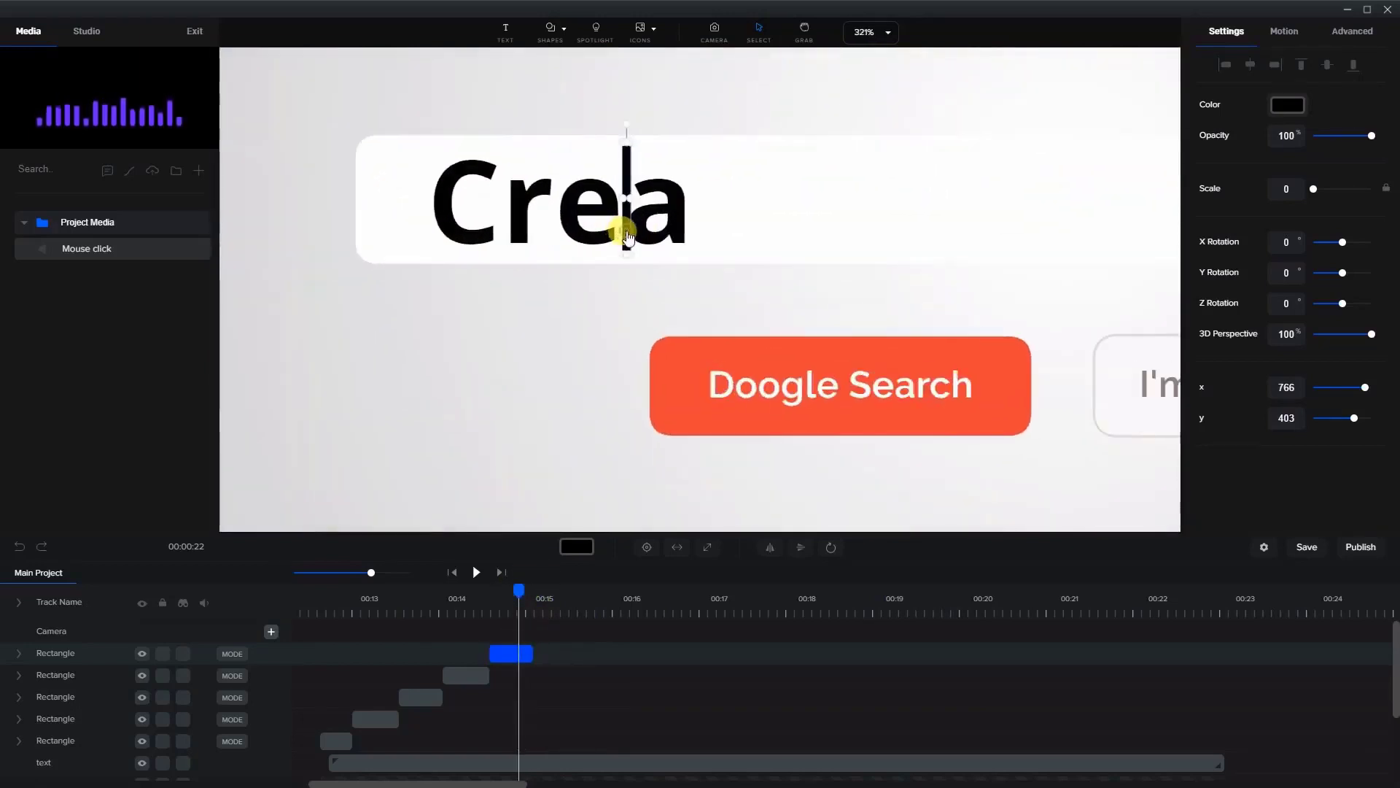
left_click_drag(627, 237, 686, 230)
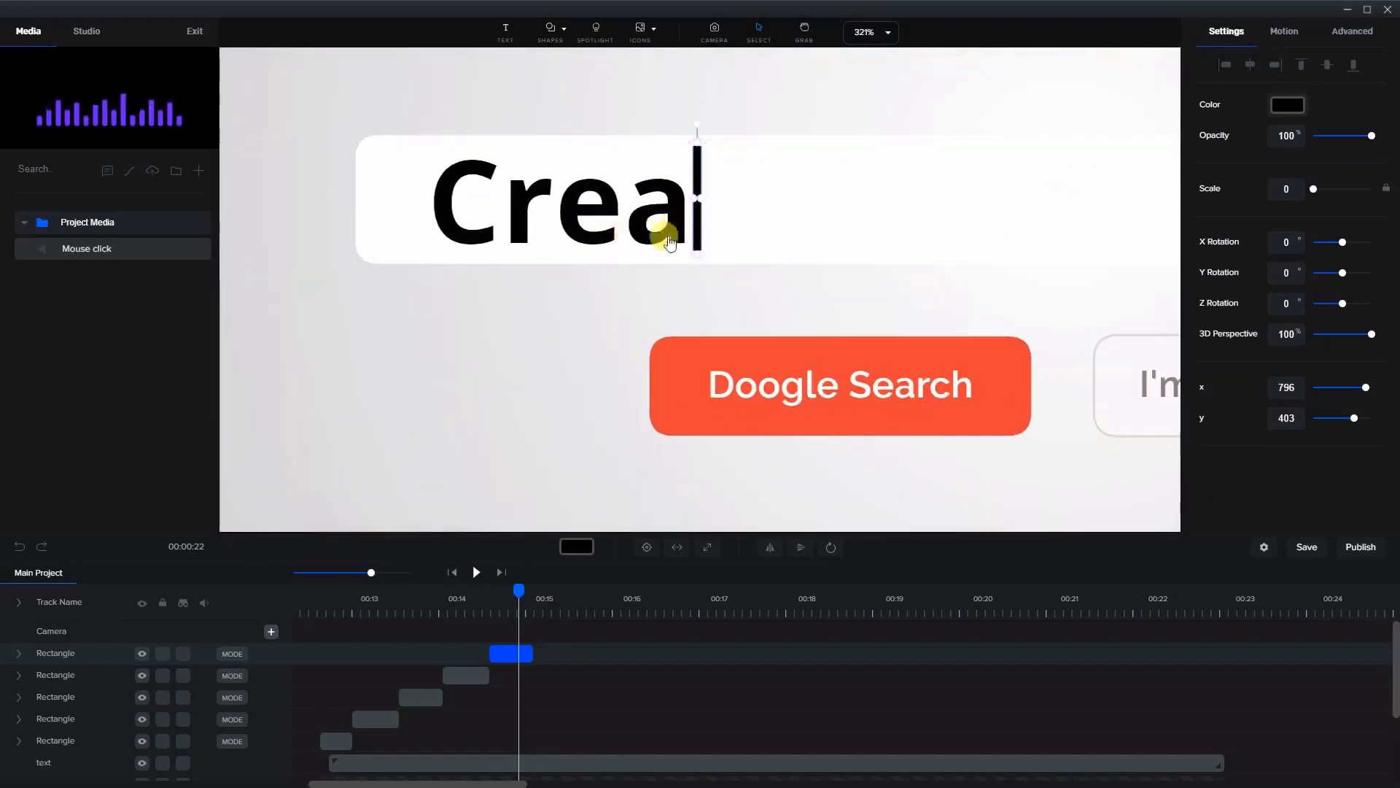
key("Left")
key("Left")
key("Left")
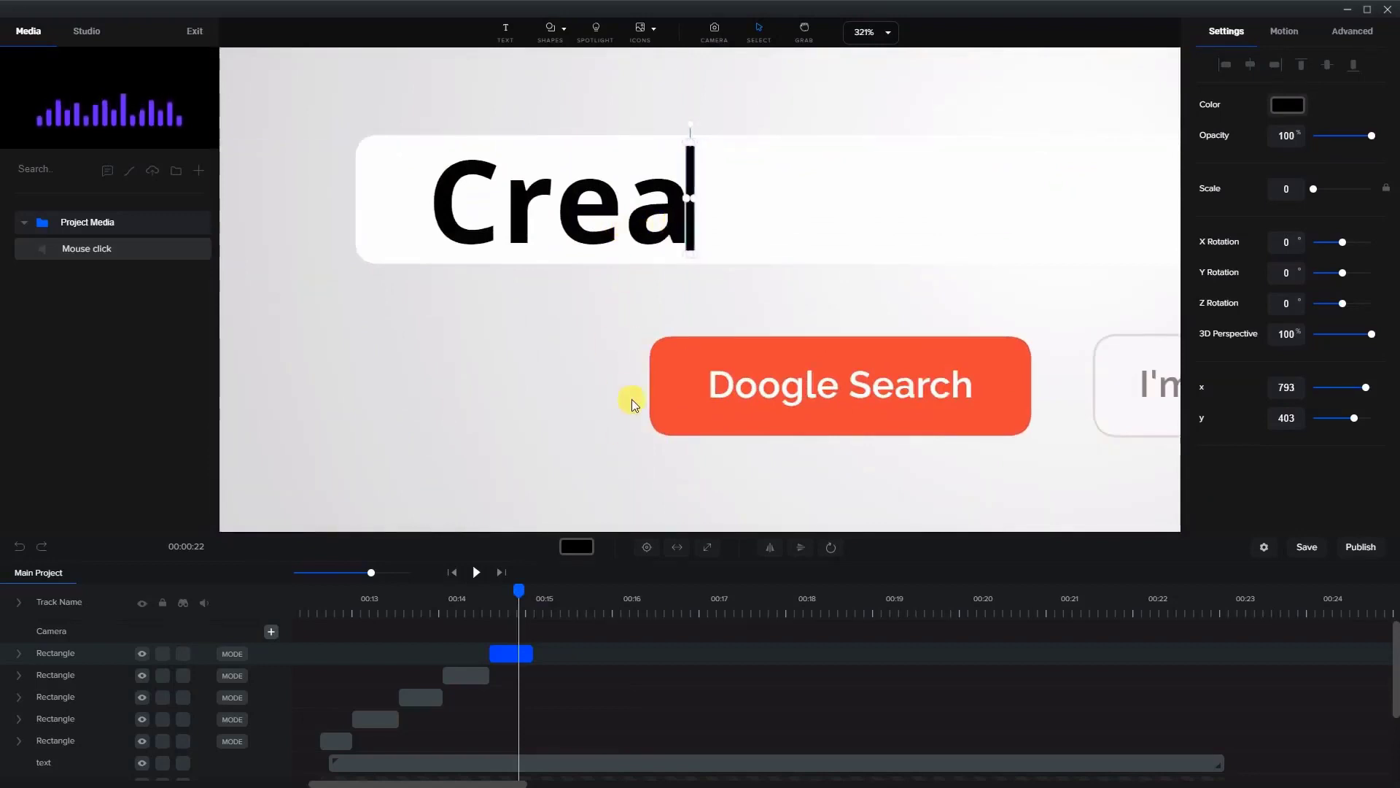
key("Right")
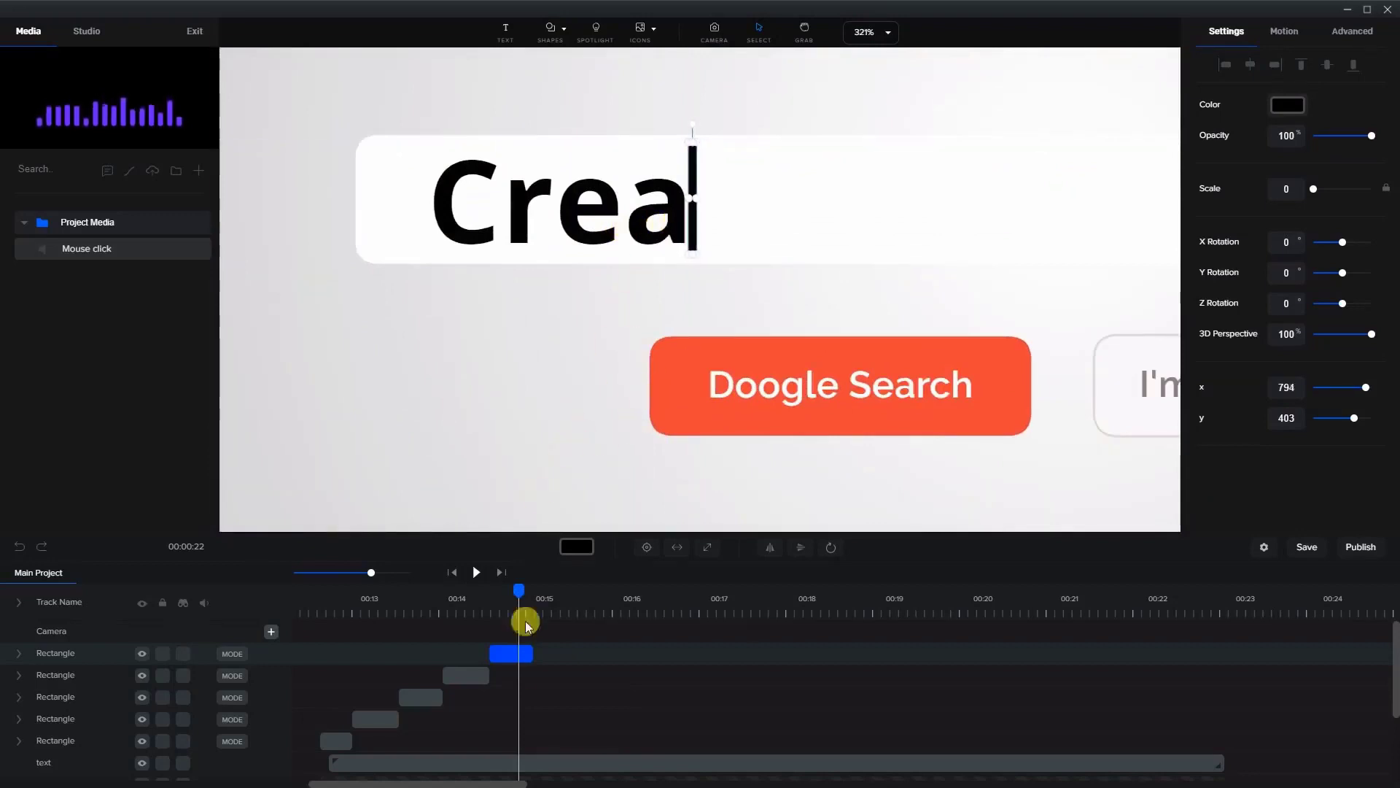
Duplicate the caret clip onto a new track at 00:15, where Creae appears.
left_click_drag(519, 585, 533, 591)
left_click(520, 649)
right_click(520, 650)
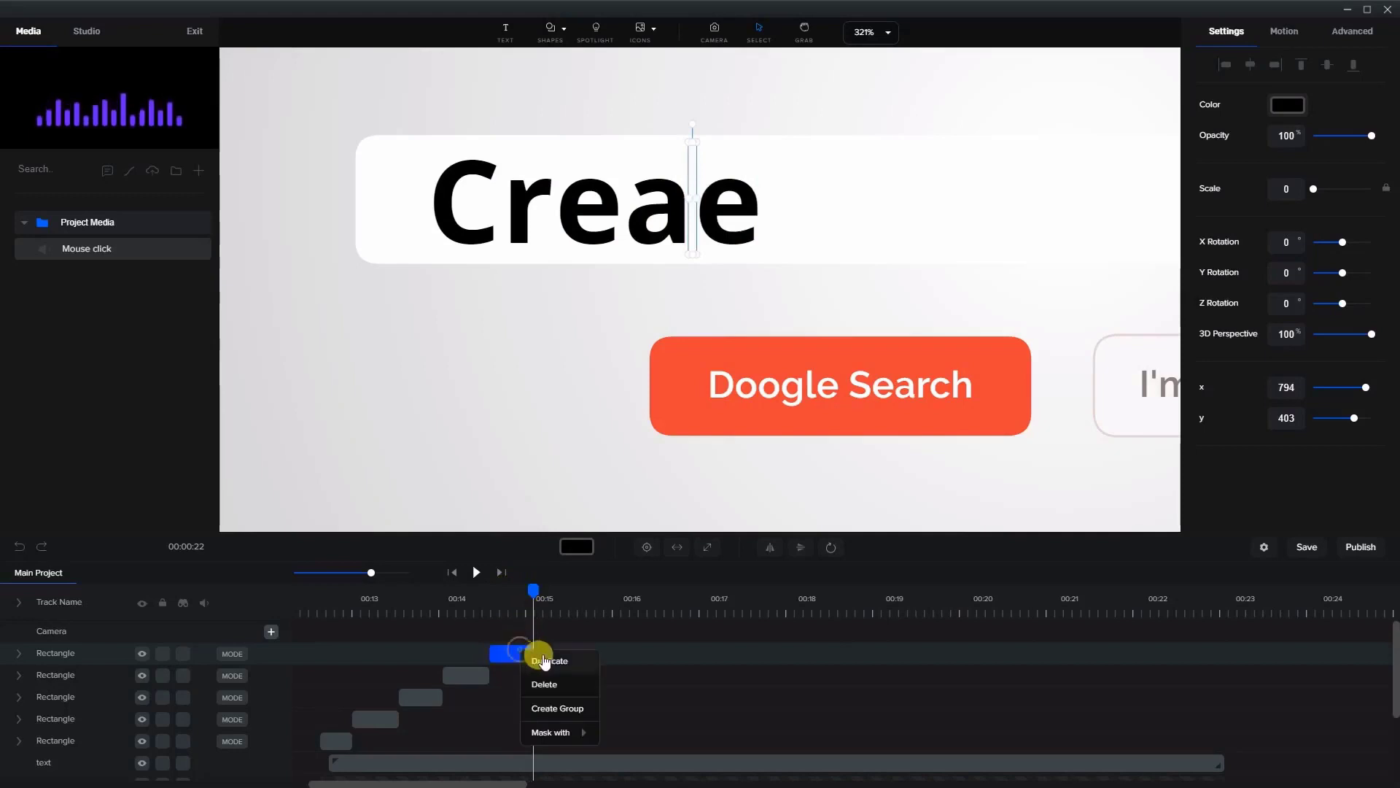
left_click(558, 689)
left_click_drag(522, 647, 545, 659)
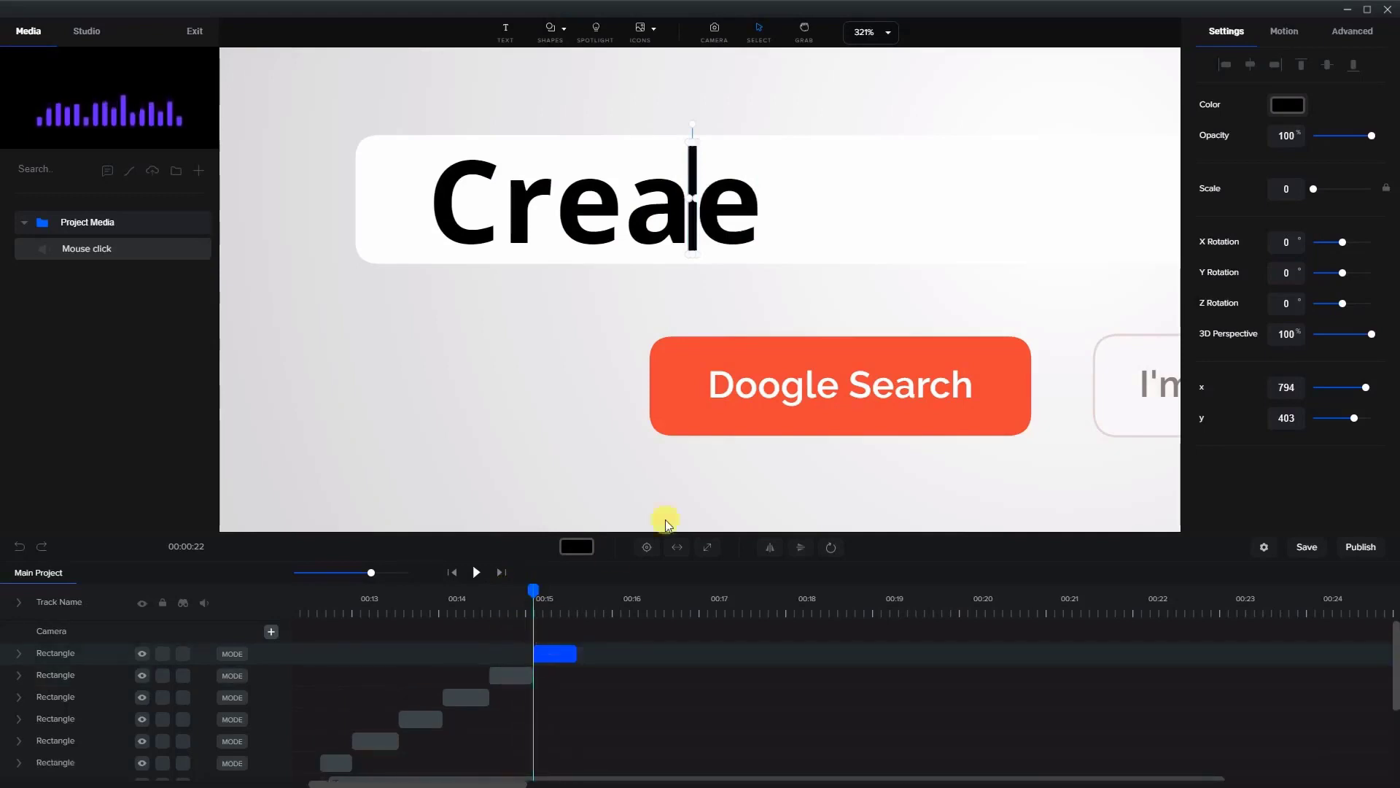
Move the copied caret bar to just after the e of Creae and preview it.
left_click(690, 218)
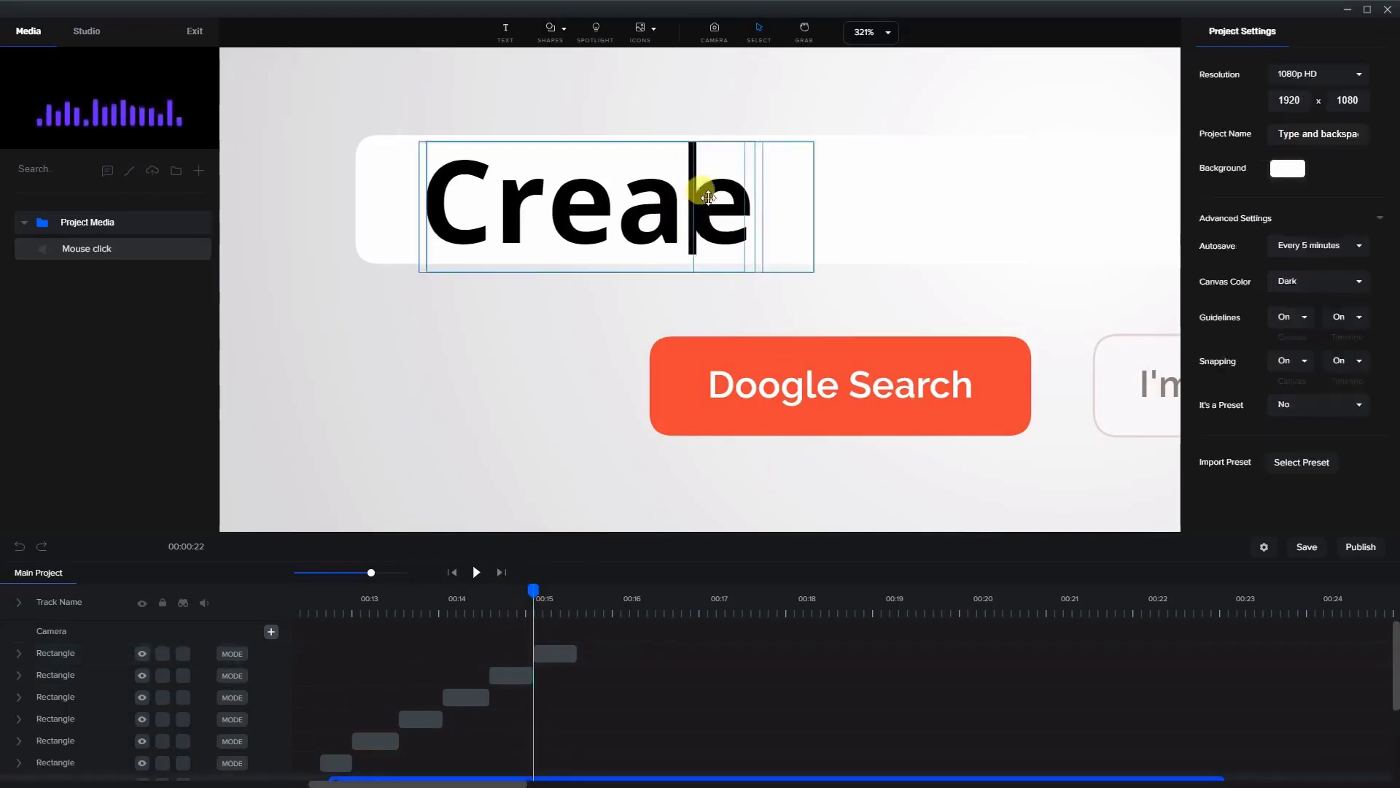
scroll(657, 219, "down", 5)
scroll(625, 226, "up", 4)
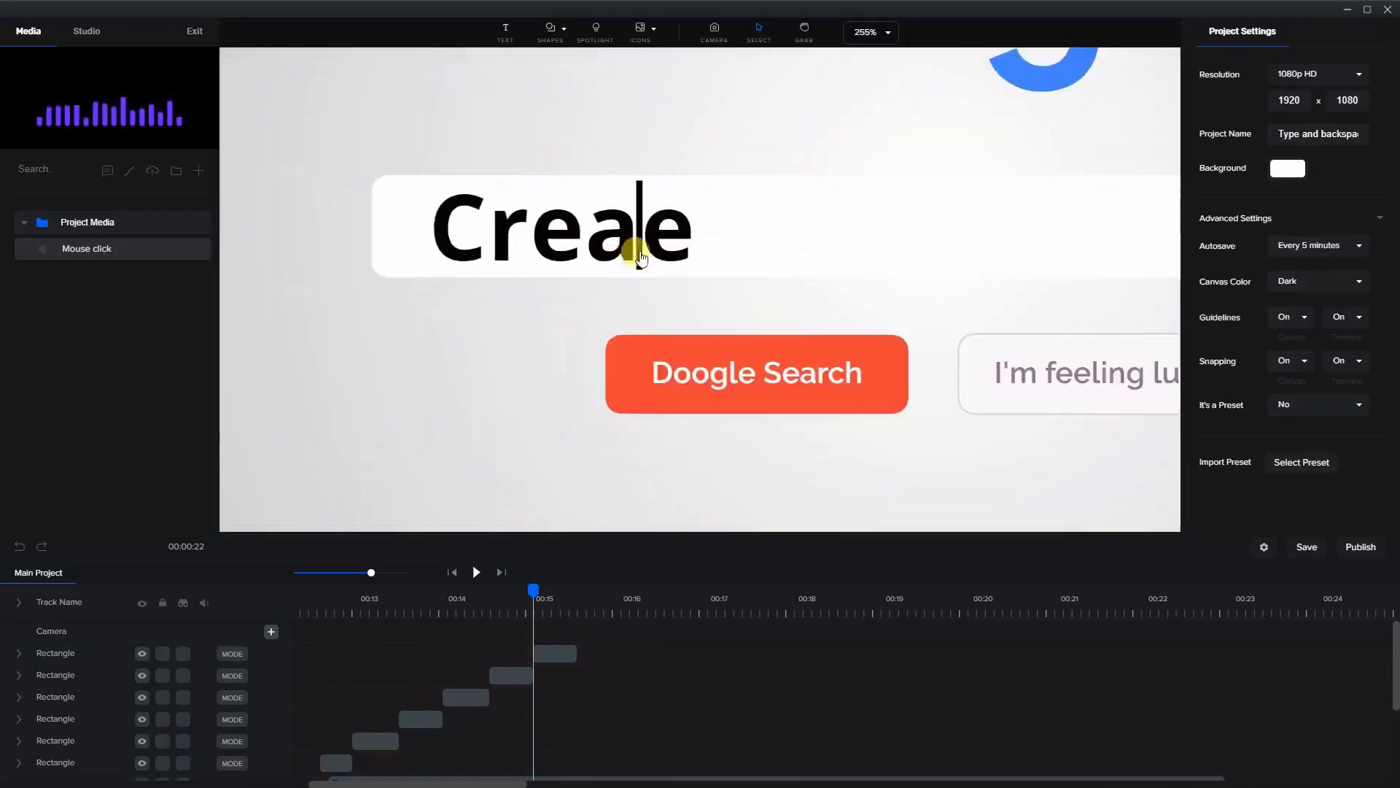
left_click(570, 654)
left_click(563, 594)
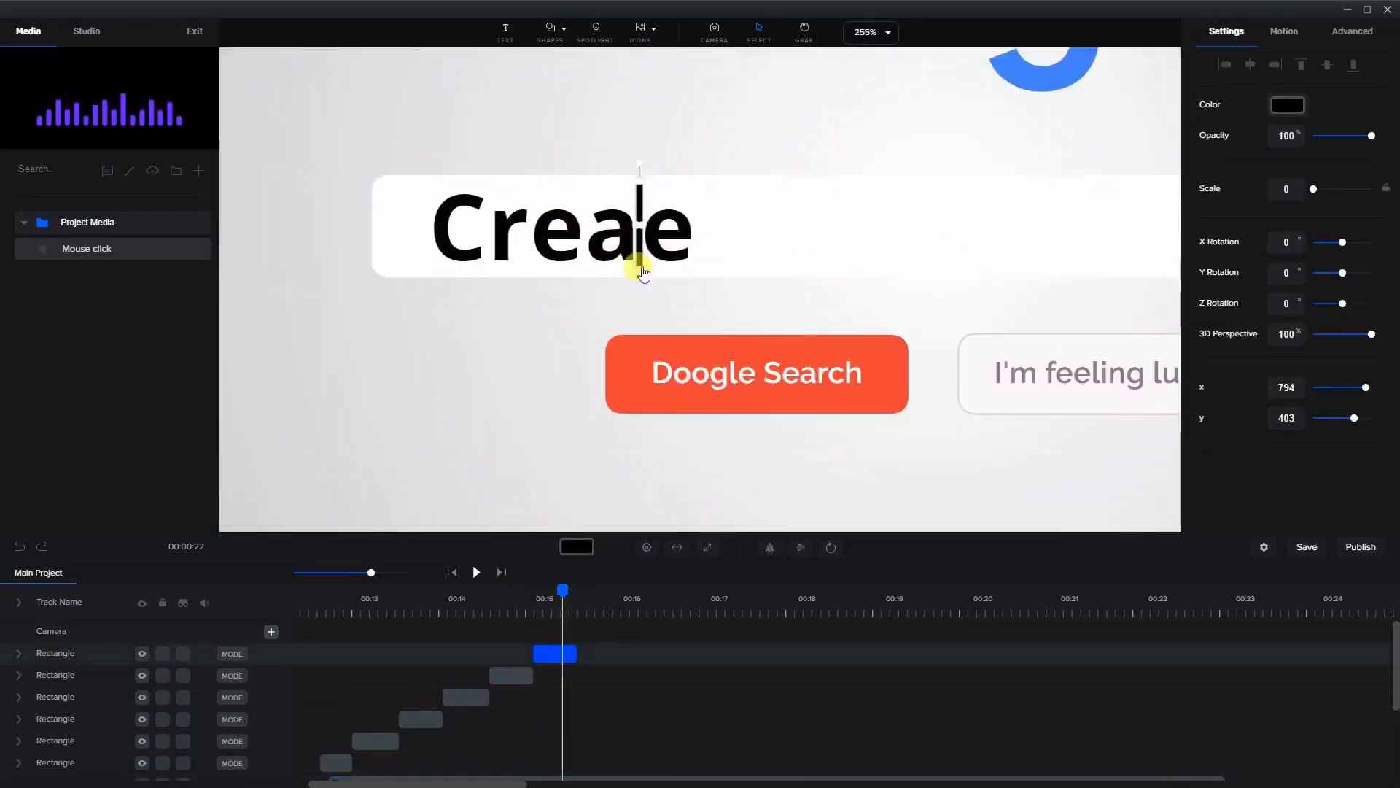
left_click_drag(641, 260, 694, 252)
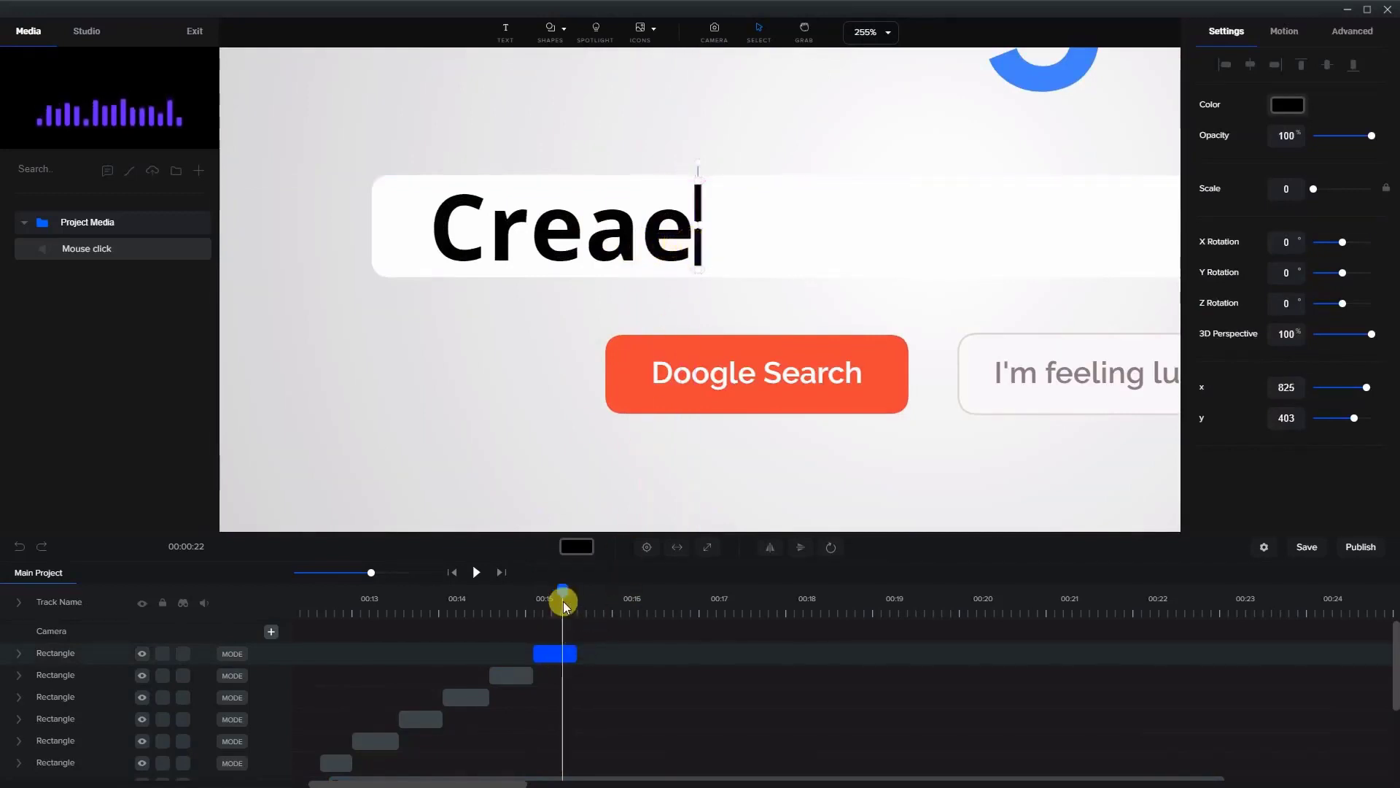
left_click_drag(563, 592, 580, 594)
Duplicate the latest caret clip and shift the copy later to about 00:15.5.
left_click(565, 653)
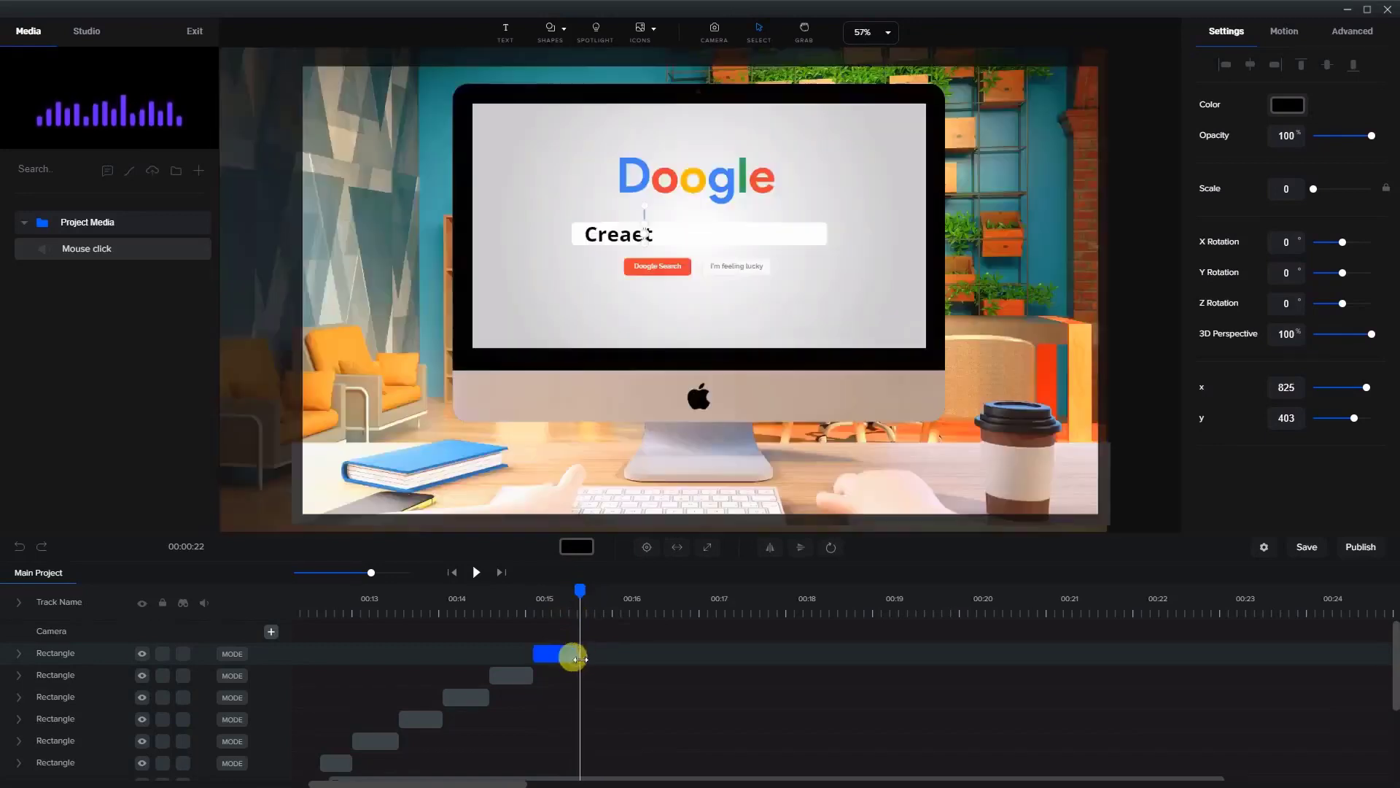
right_click(580, 655)
left_click(598, 663)
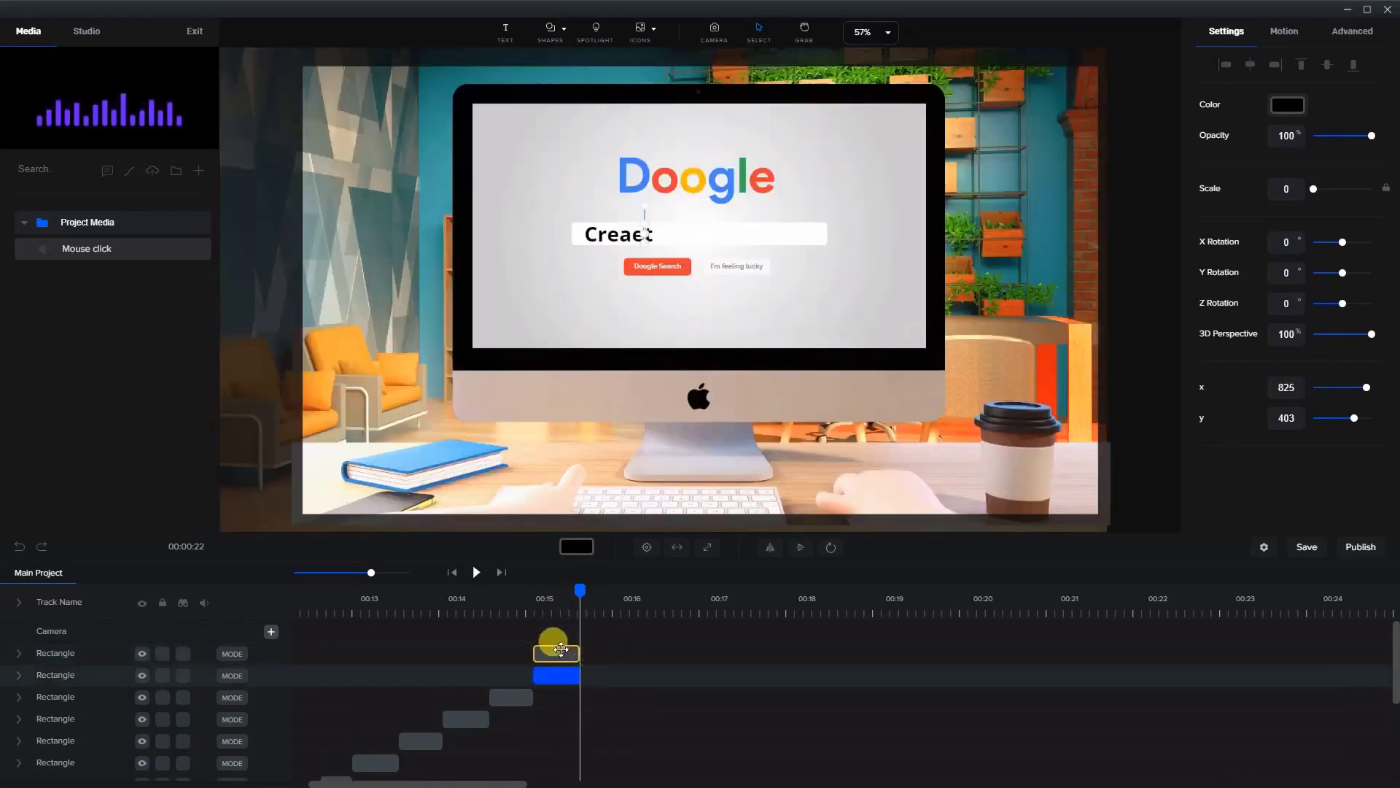
left_click_drag(555, 652, 611, 654)
left_click_drag(574, 592, 606, 592)
Place the caret after the t of Creaet and review the typing from 00:13.
scroll(642, 229, "up", 5)
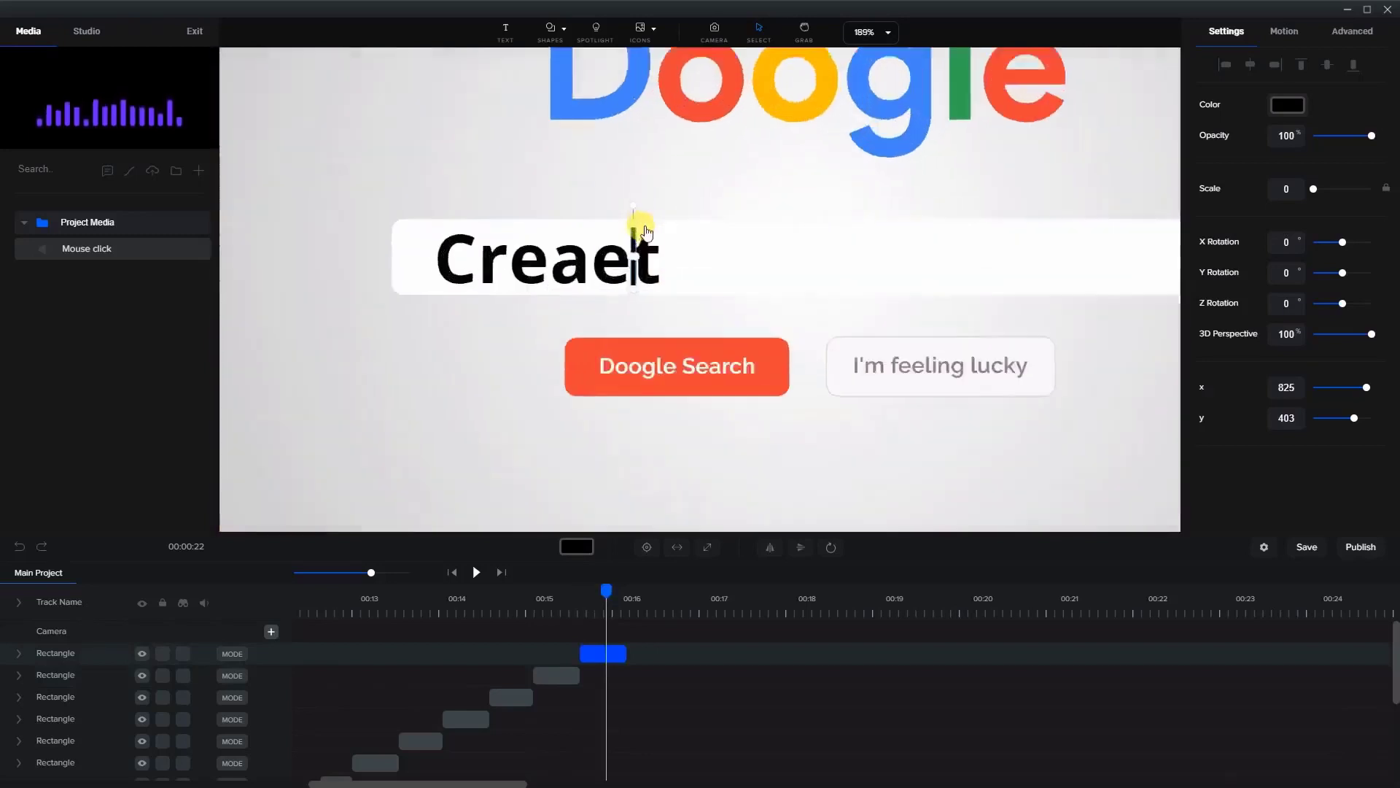
left_click_drag(631, 284, 666, 280)
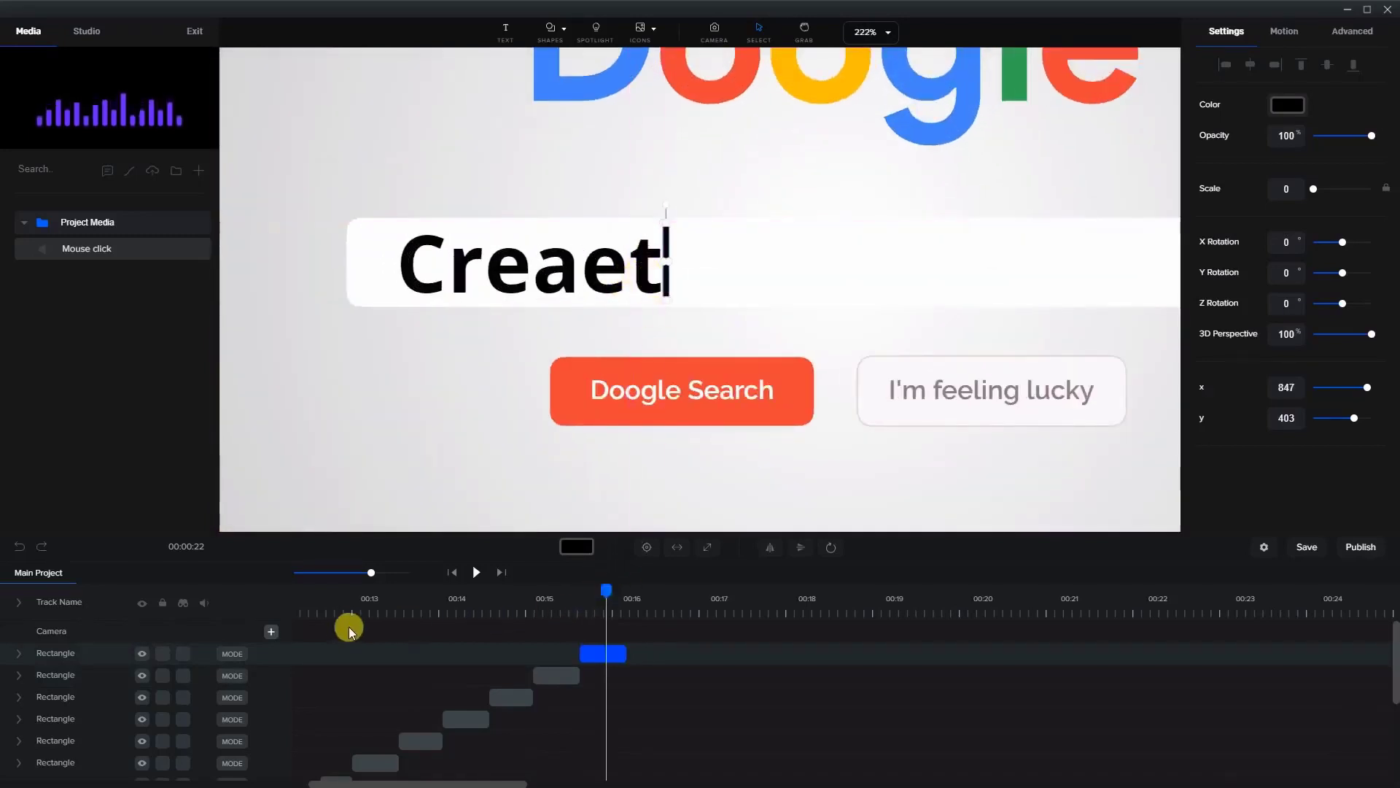
left_click_drag(332, 589, 603, 569)
left_click_drag(605, 567, 677, 554)
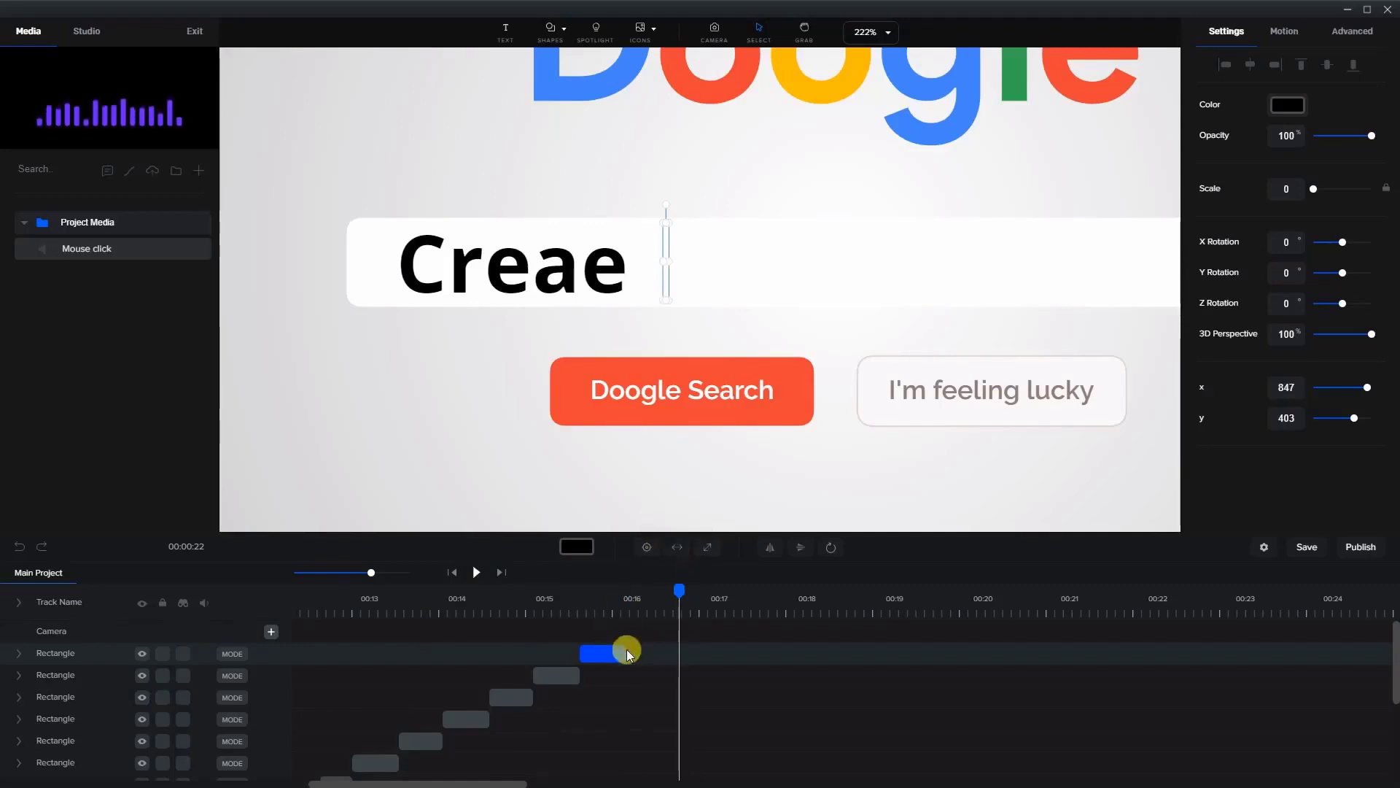
Lengthen the Creaet caret clip and add a top-track copy of the Creae caret to 00:17.
left_click_drag(626, 652, 670, 656)
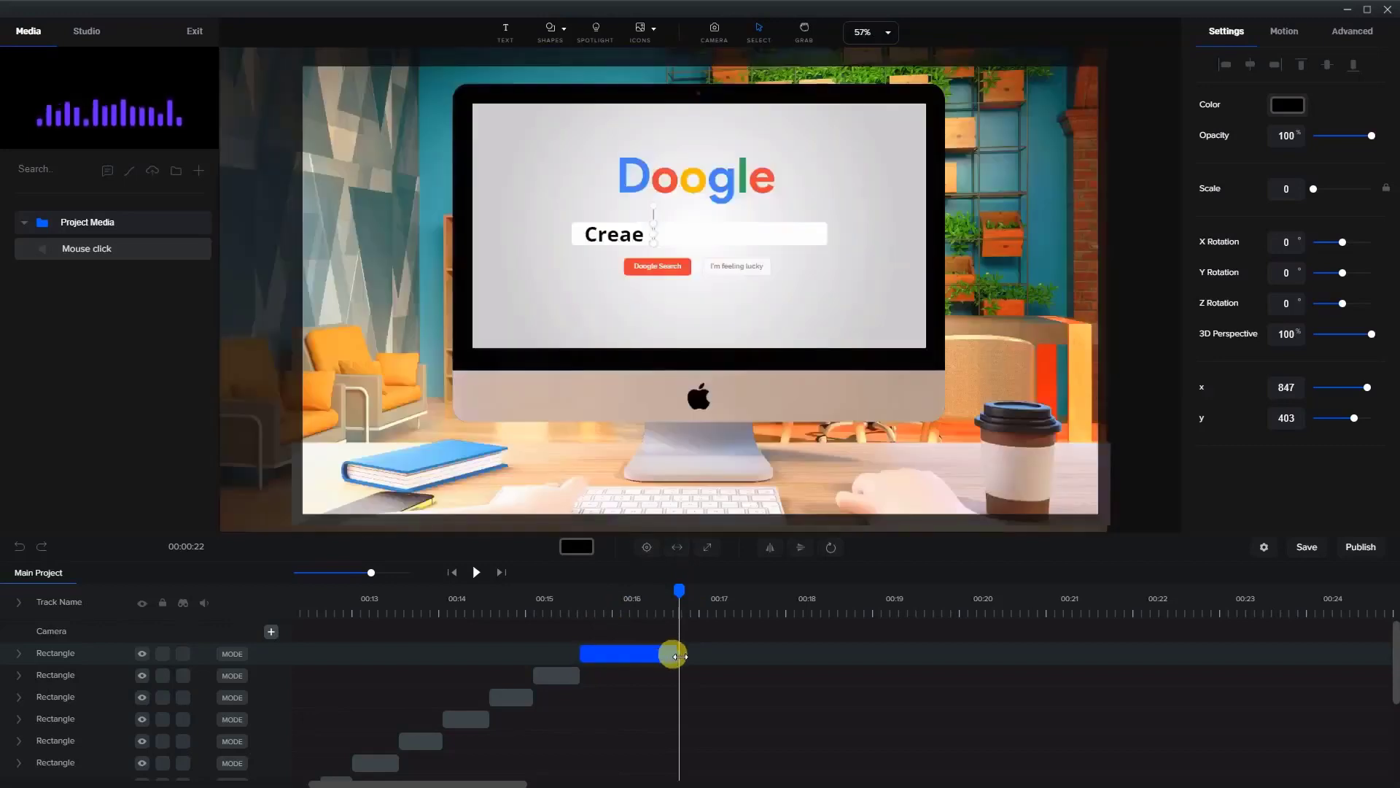
right_click(558, 672)
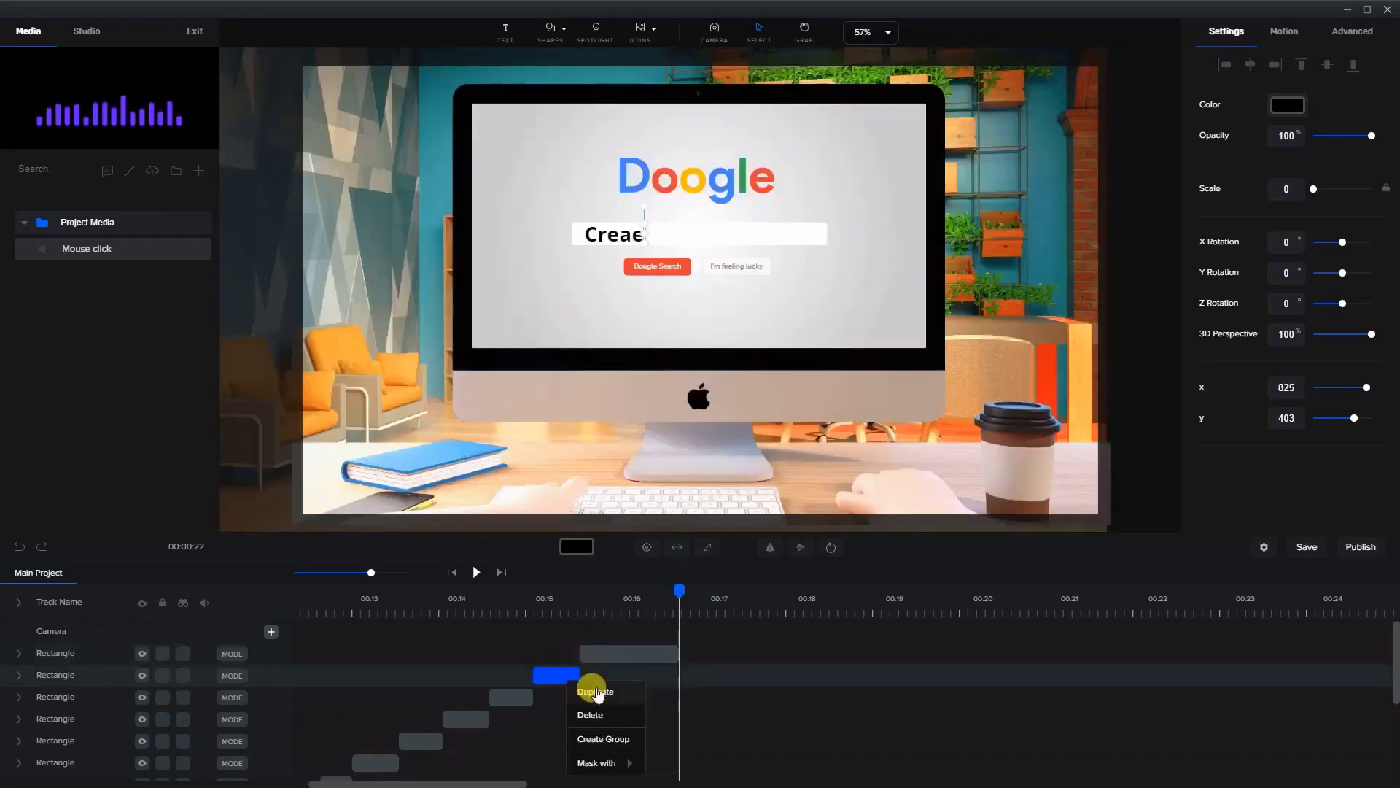
left_click(597, 693)
left_click_drag(553, 666, 707, 663)
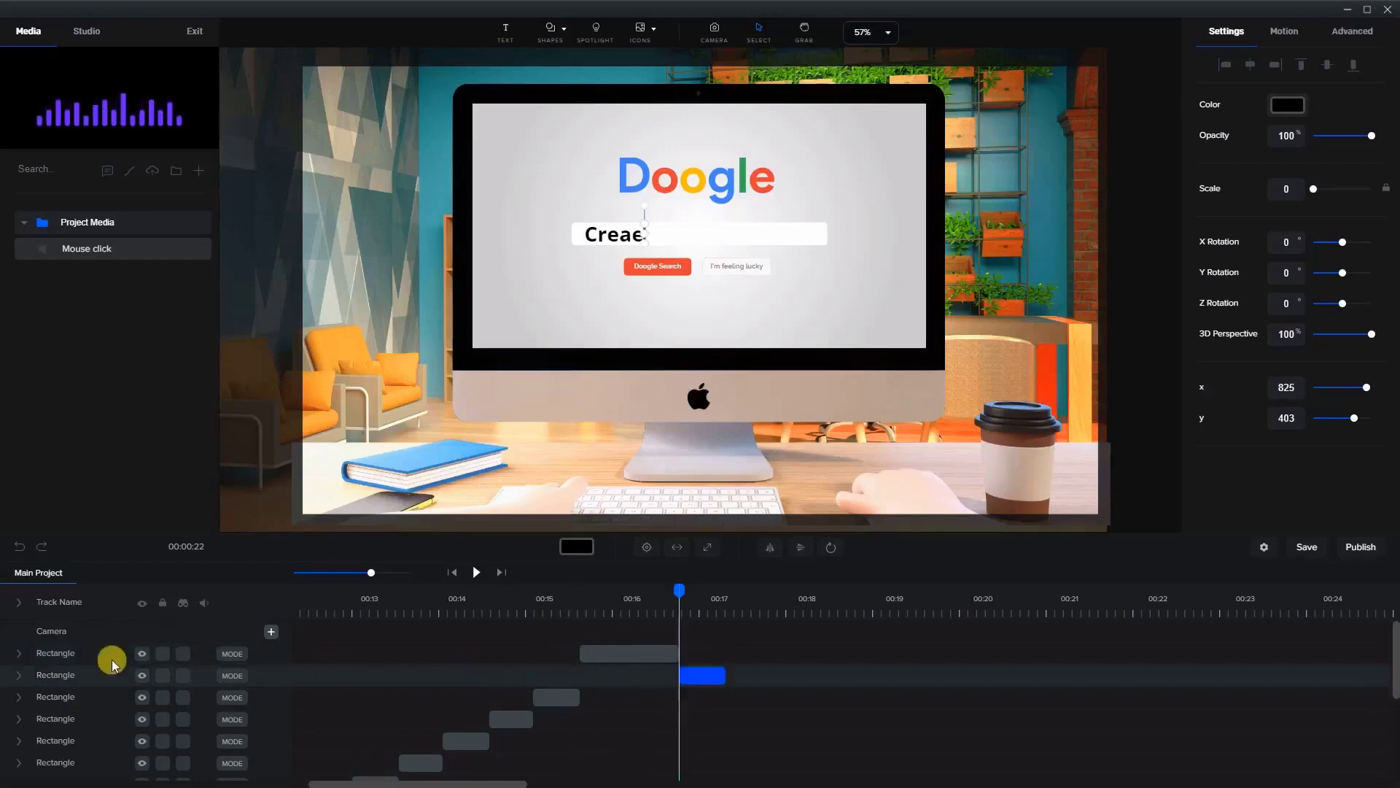
left_click_drag(69, 665, 84, 634)
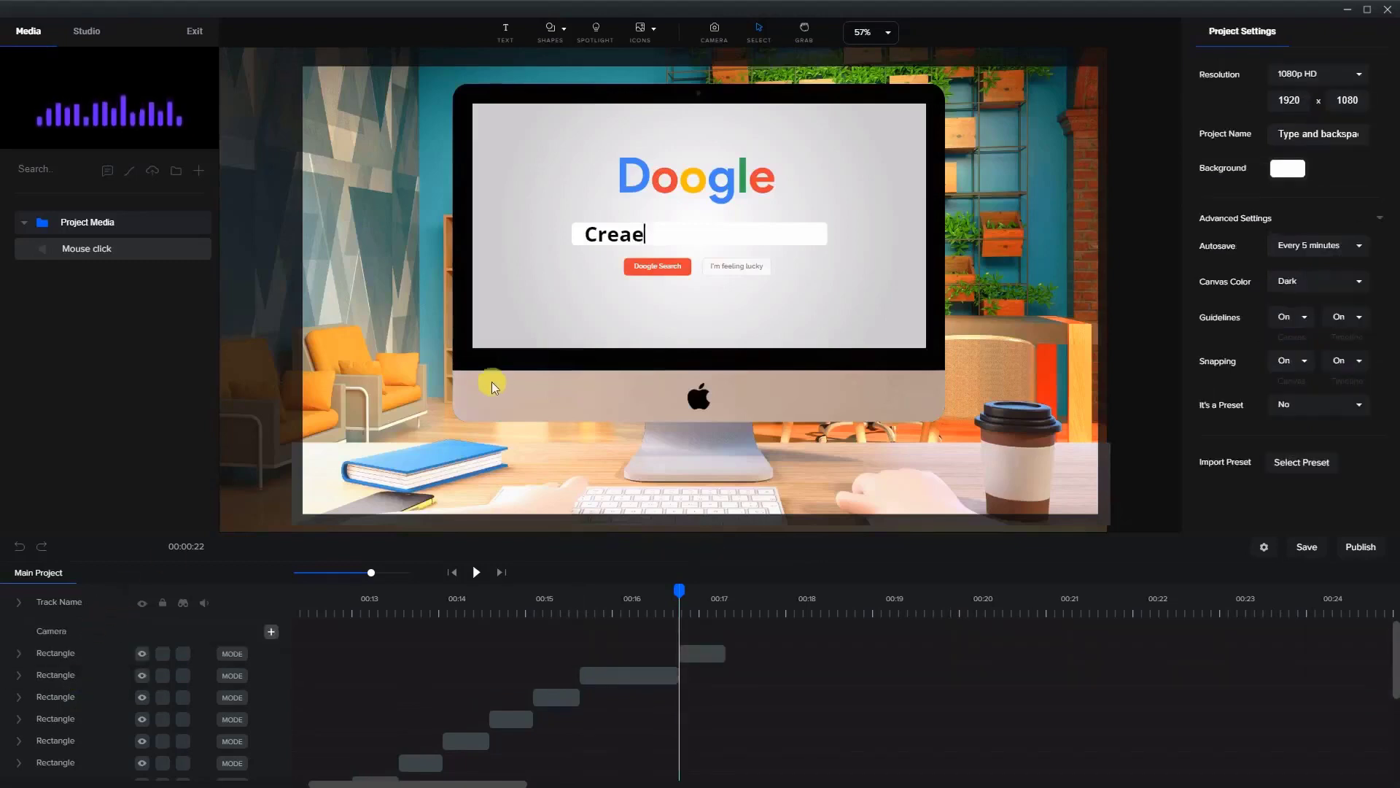
left_click_drag(679, 589, 752, 593)
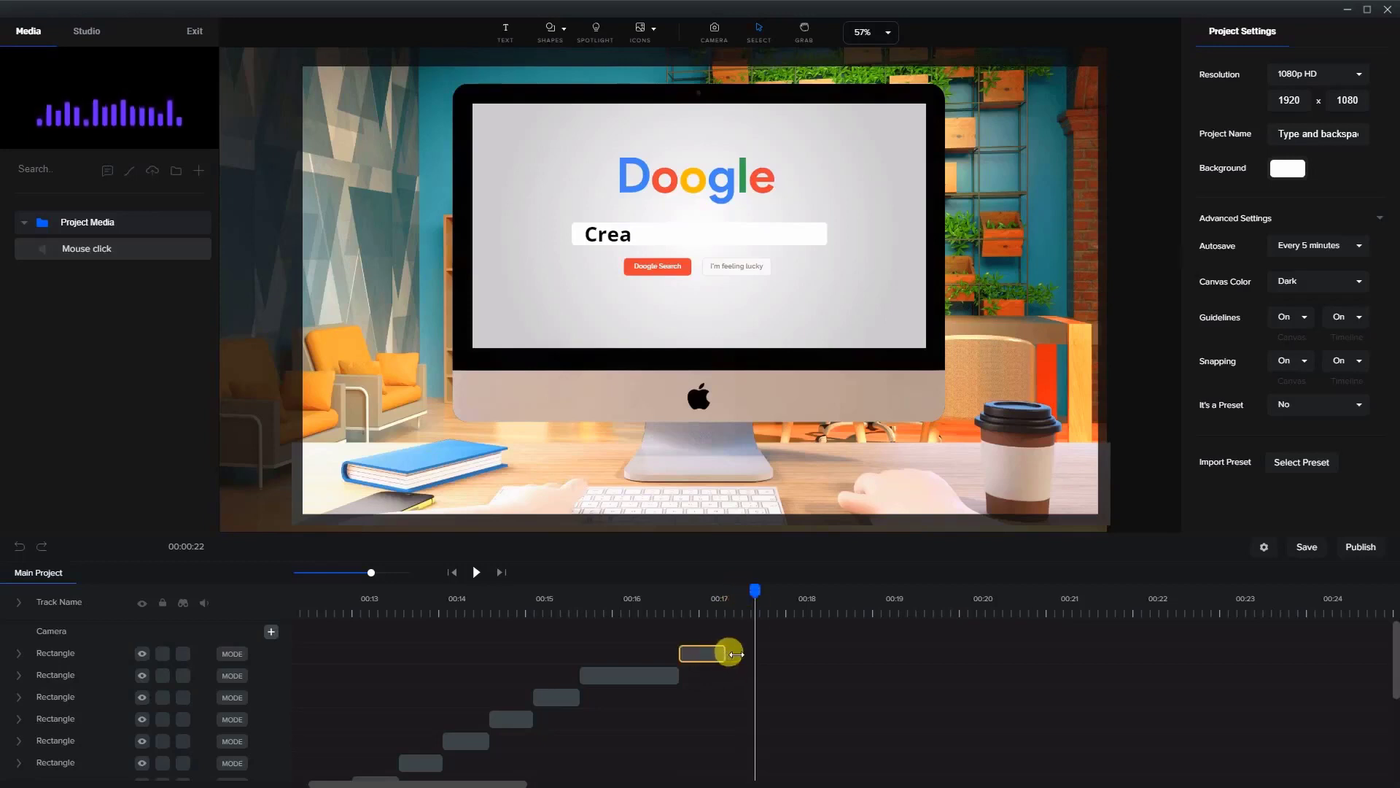
left_click_drag(736, 654, 752, 656)
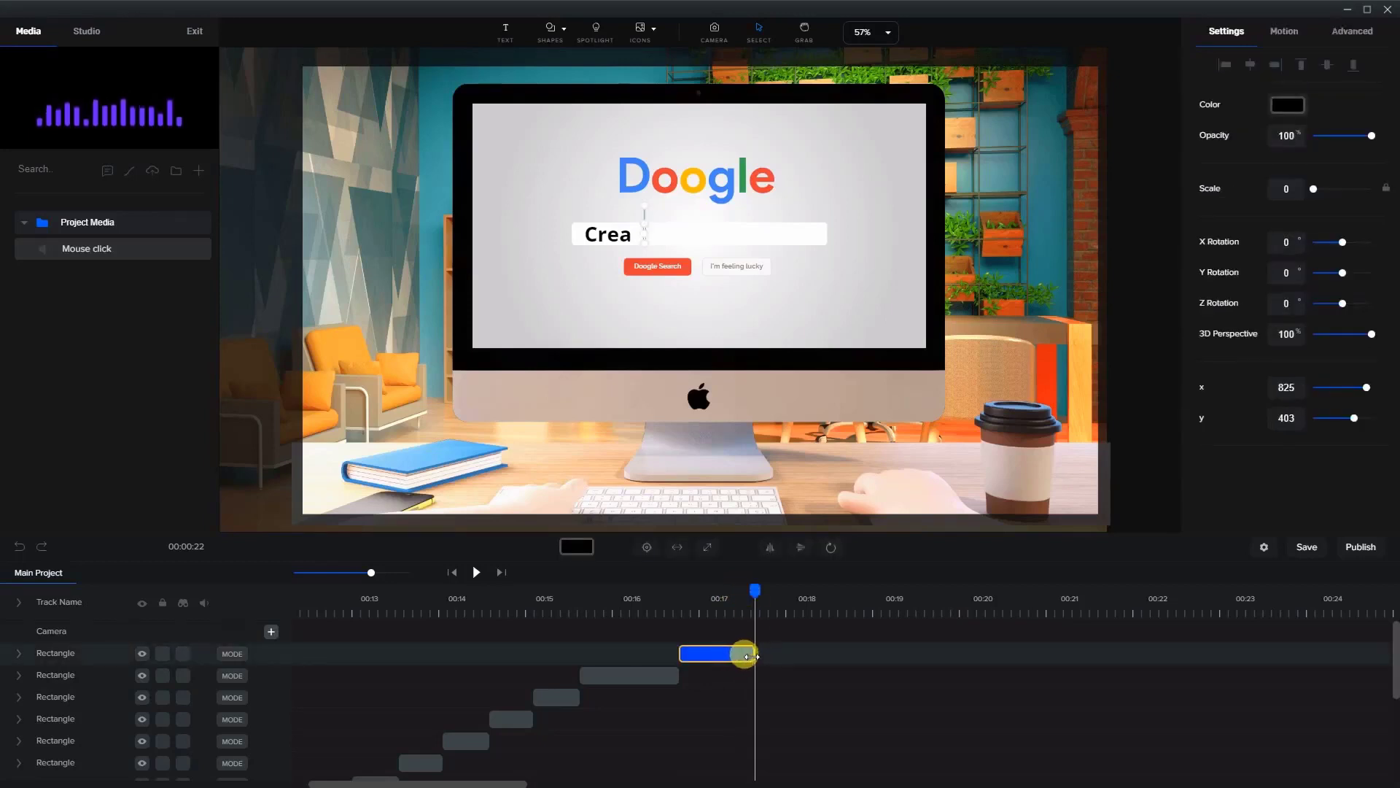
Add a top-track copy of the Crea caret clip running to about 00:18.3.
left_click(510, 719)
right_click(522, 719)
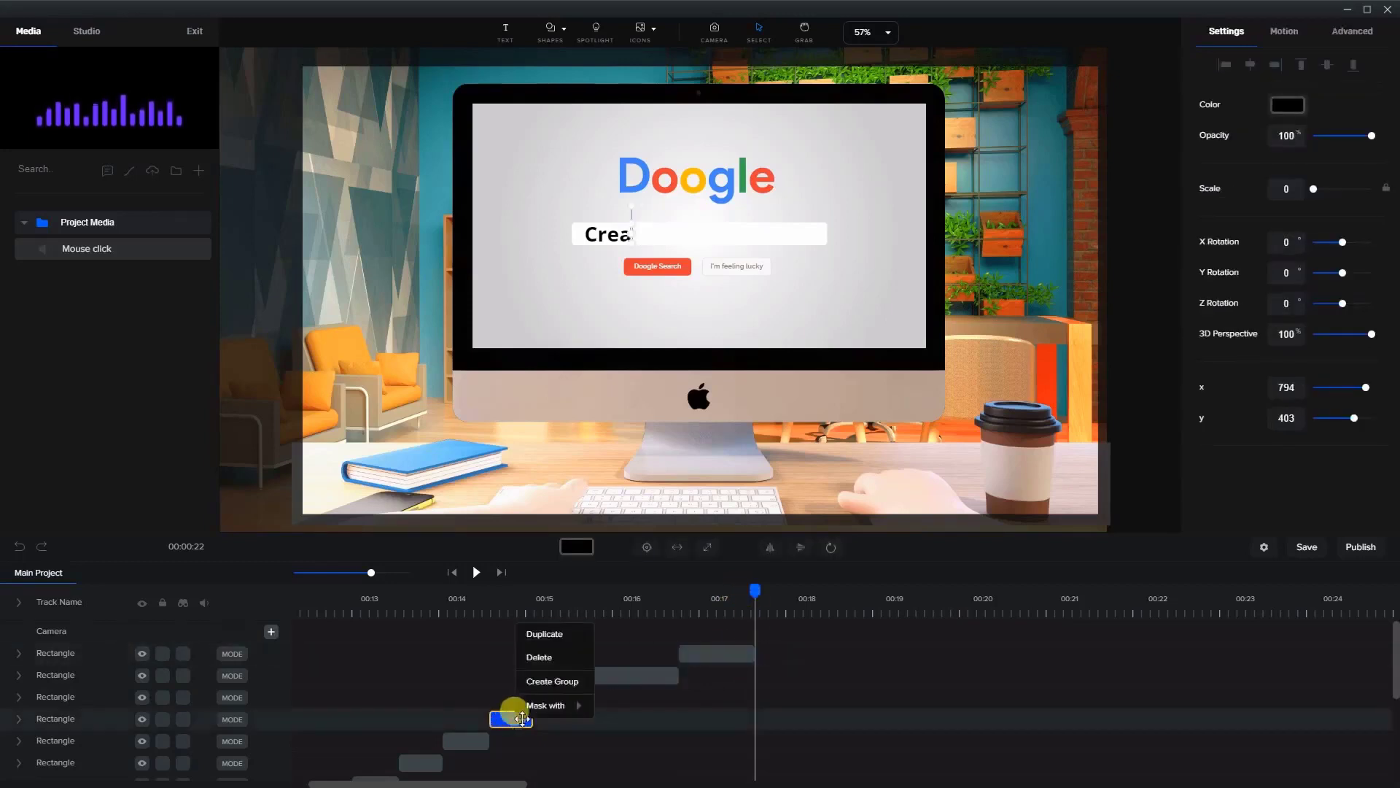
left_click(544, 634)
left_click(511, 720)
left_click_drag(656, 700, 771, 691)
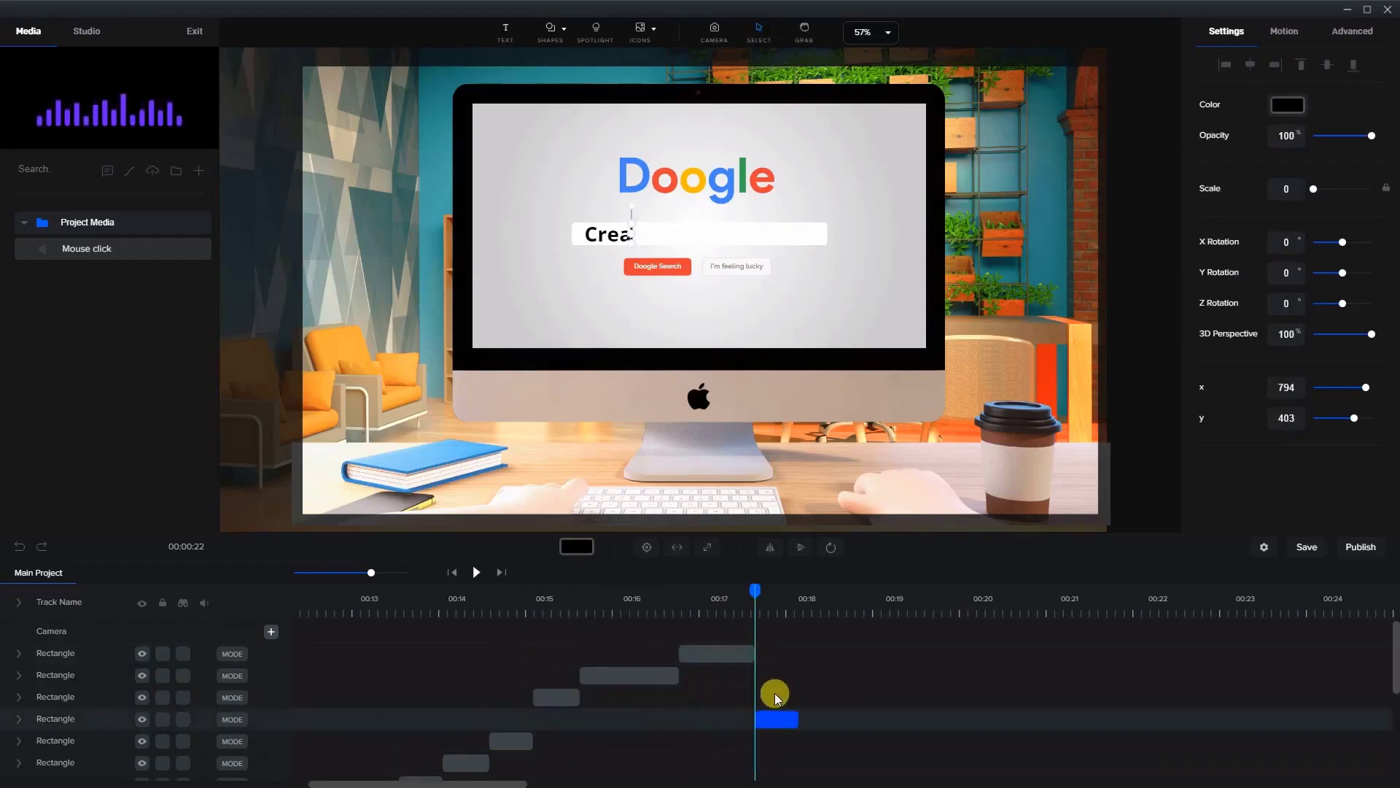
left_click_drag(66, 720, 104, 636)
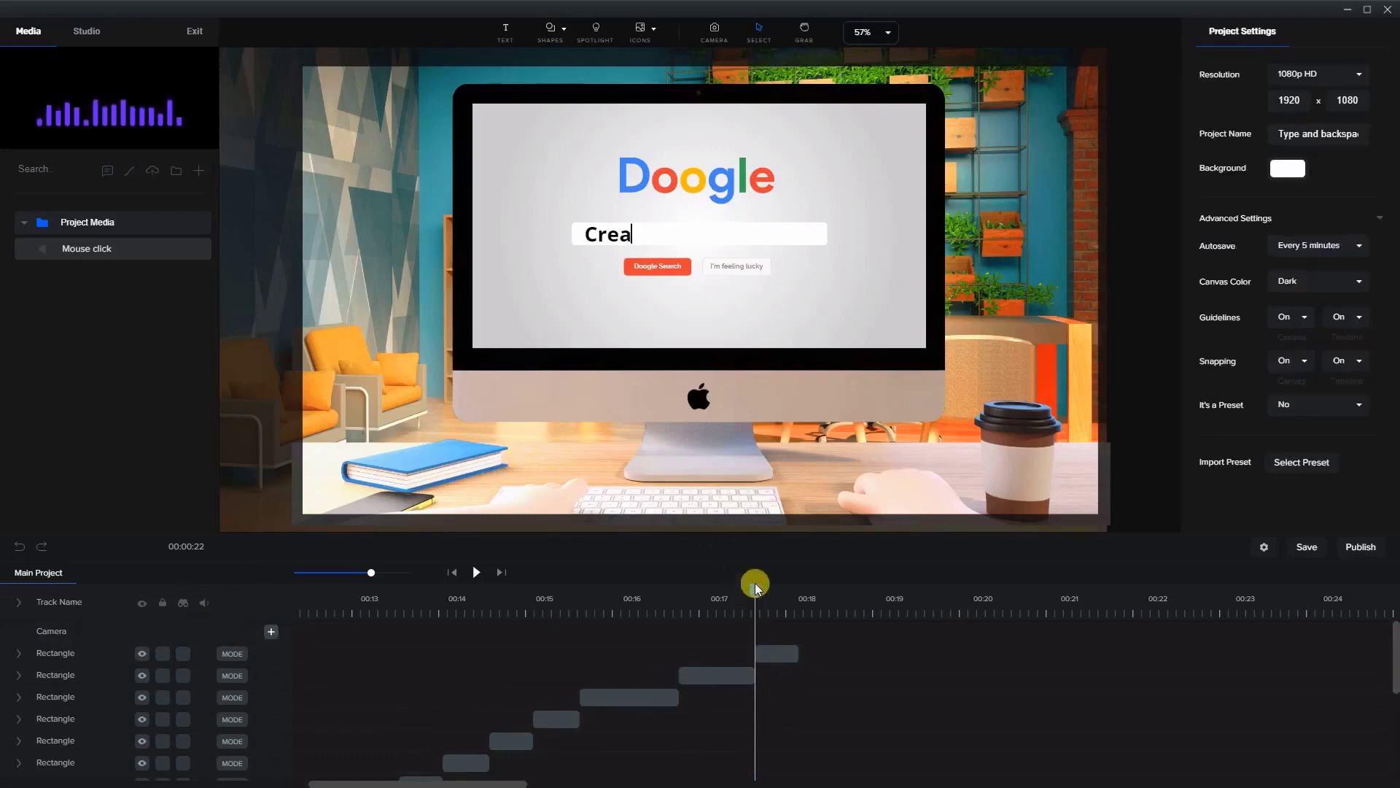
left_click_drag(755, 584, 827, 598)
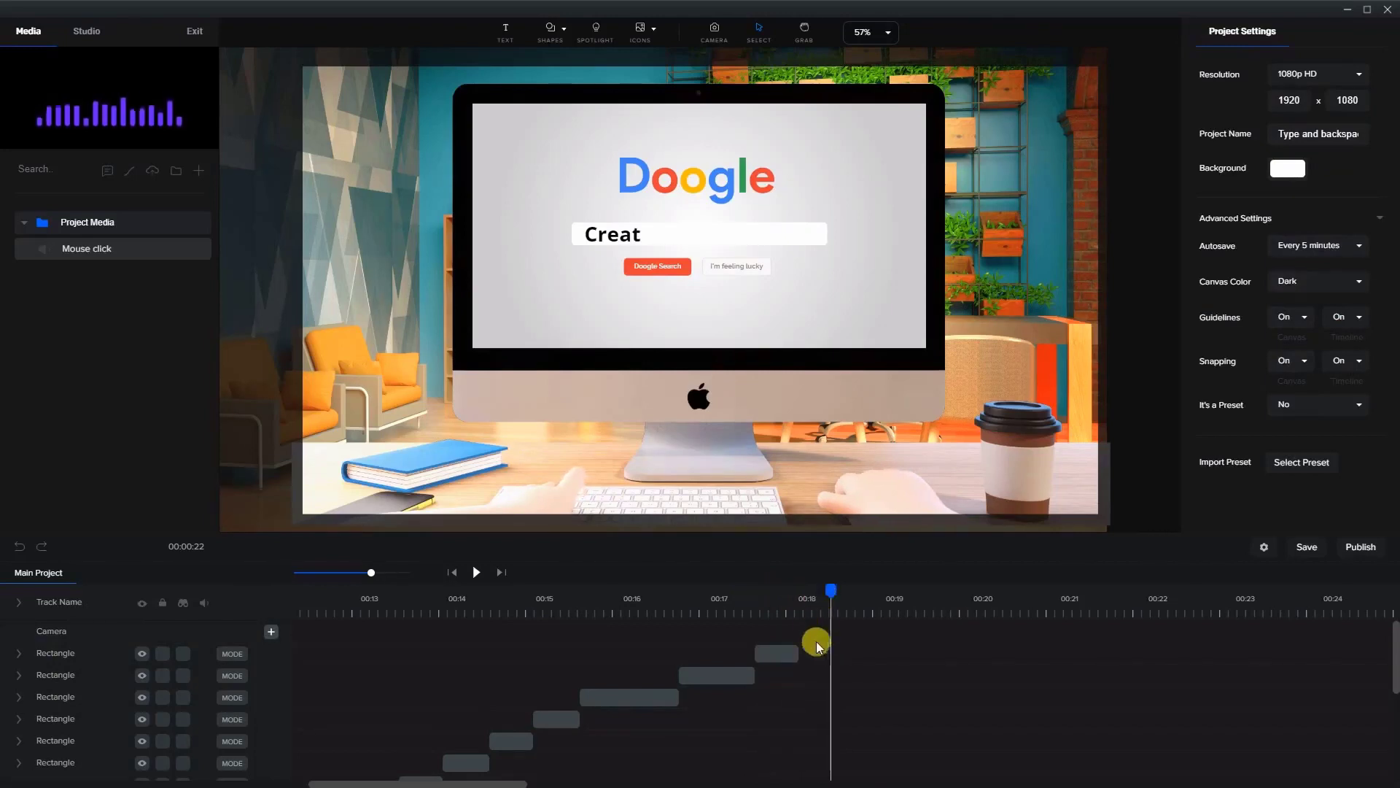
left_click_drag(797, 656, 817, 659)
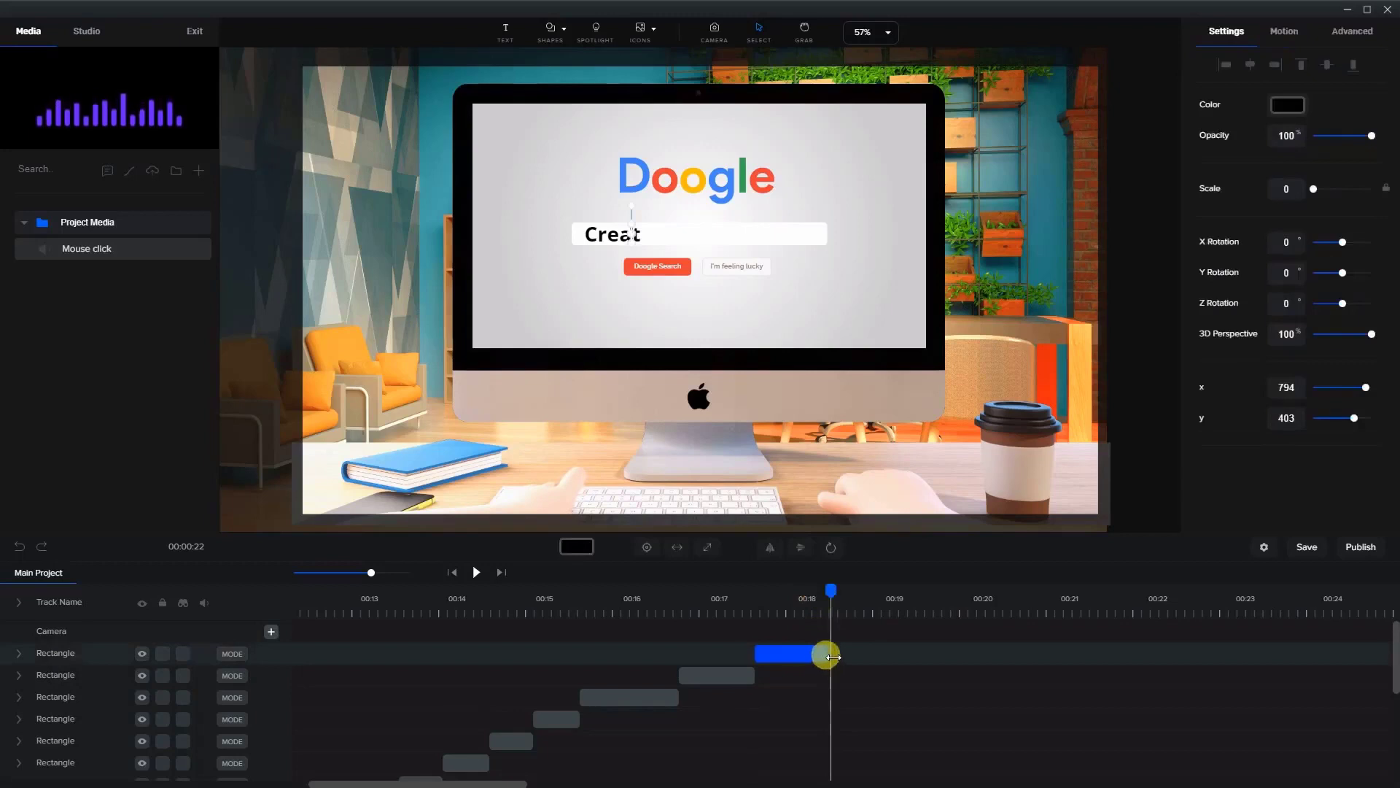
Duplicate the top caret clip to the playhead and place the caret after Creat.
right_click(823, 654)
left_click(850, 688)
left_click(791, 651)
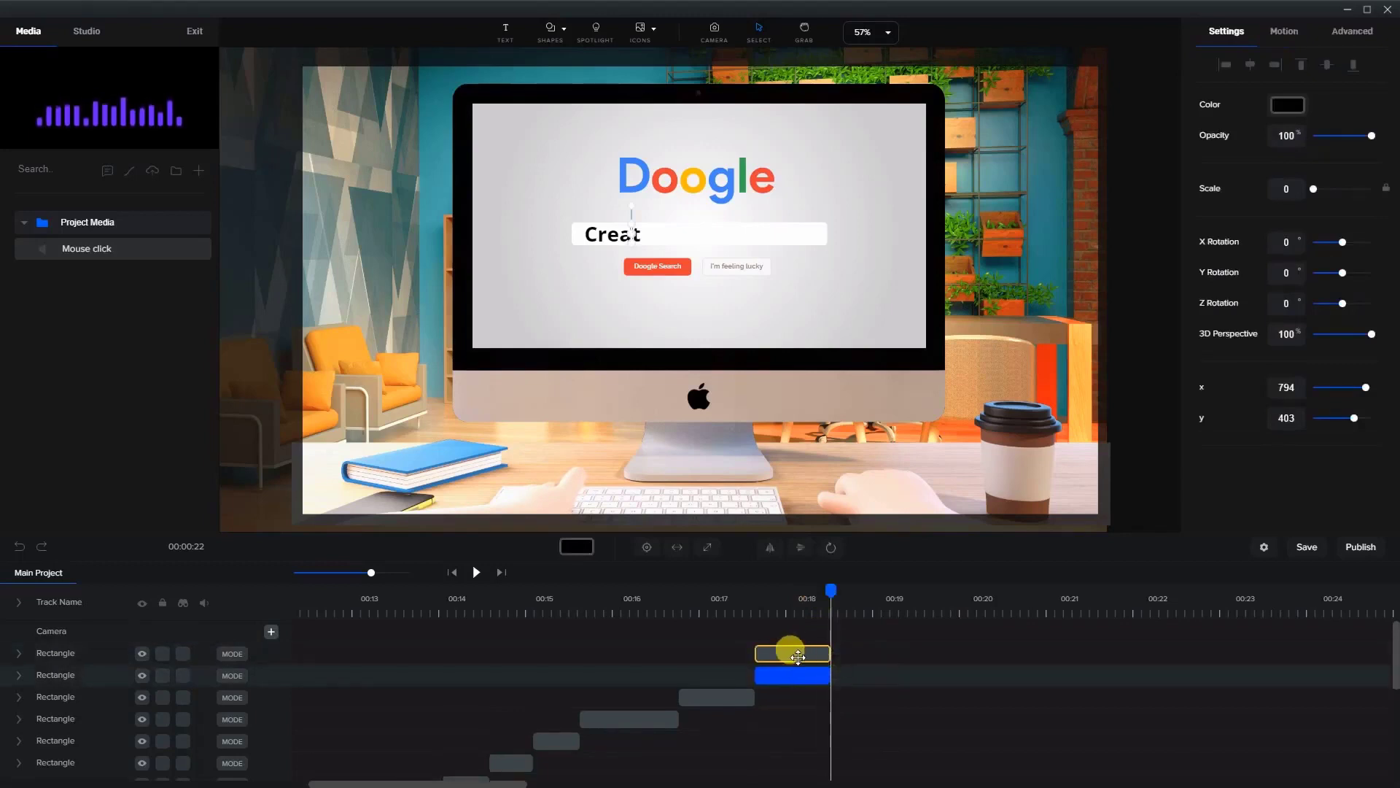
left_click_drag(795, 652, 881, 649)
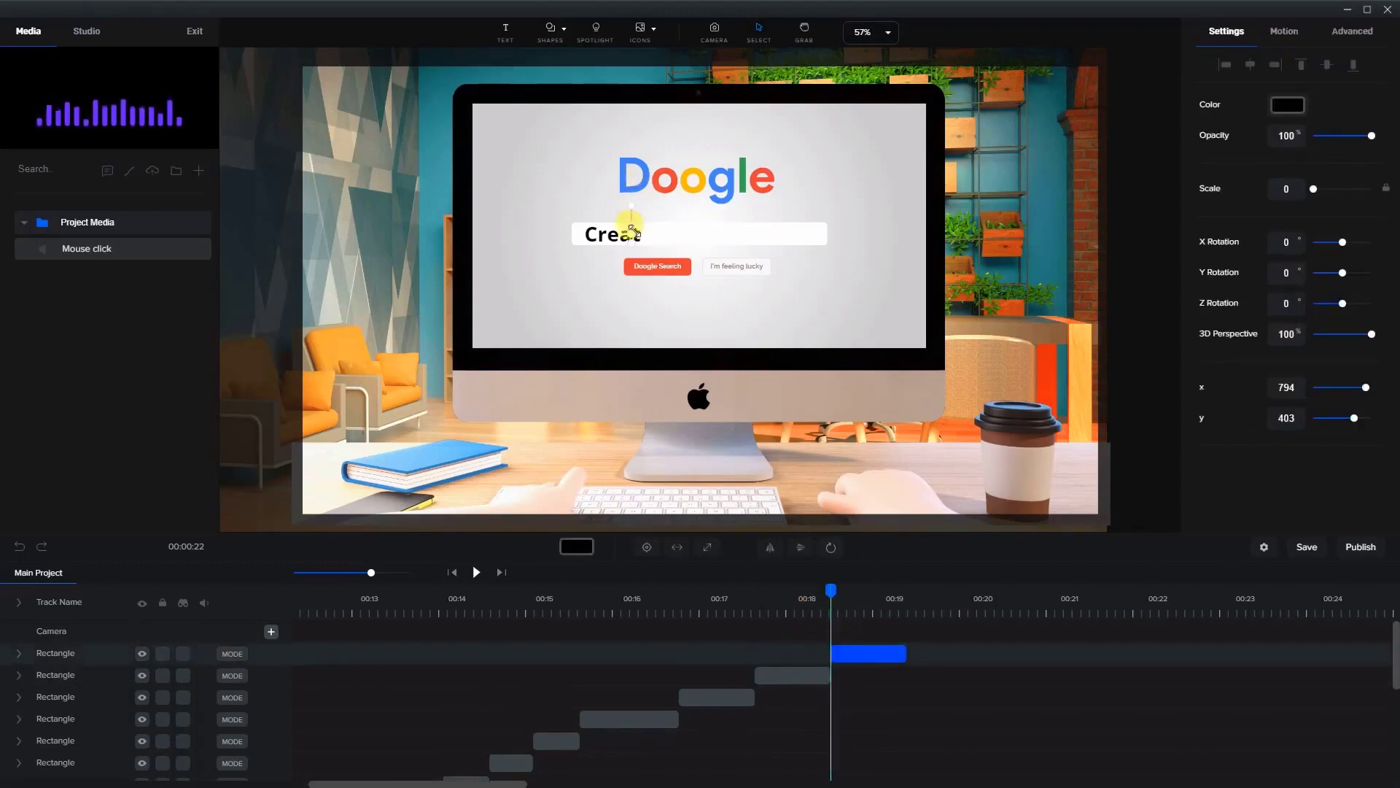
scroll(632, 231, "up", 5)
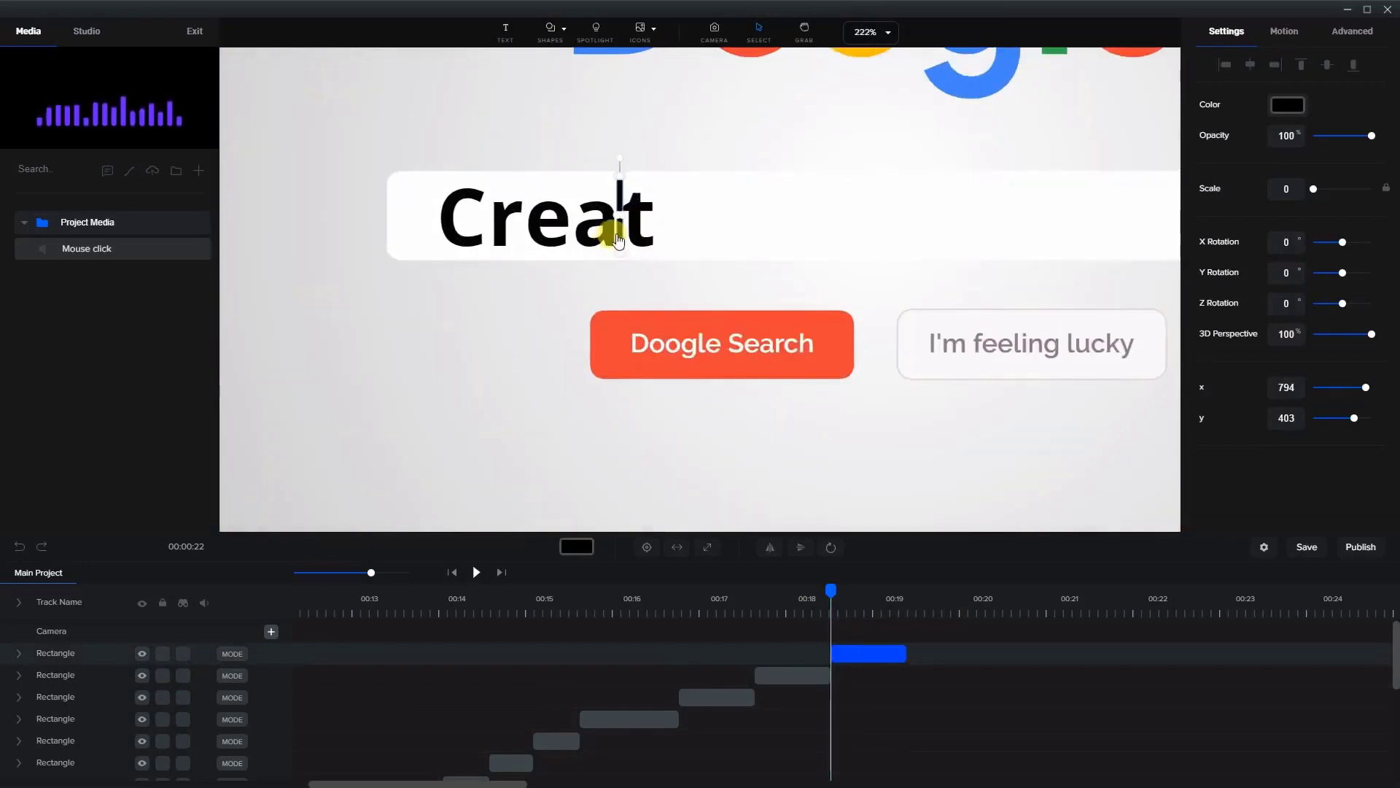
left_click_drag(620, 242, 660, 243)
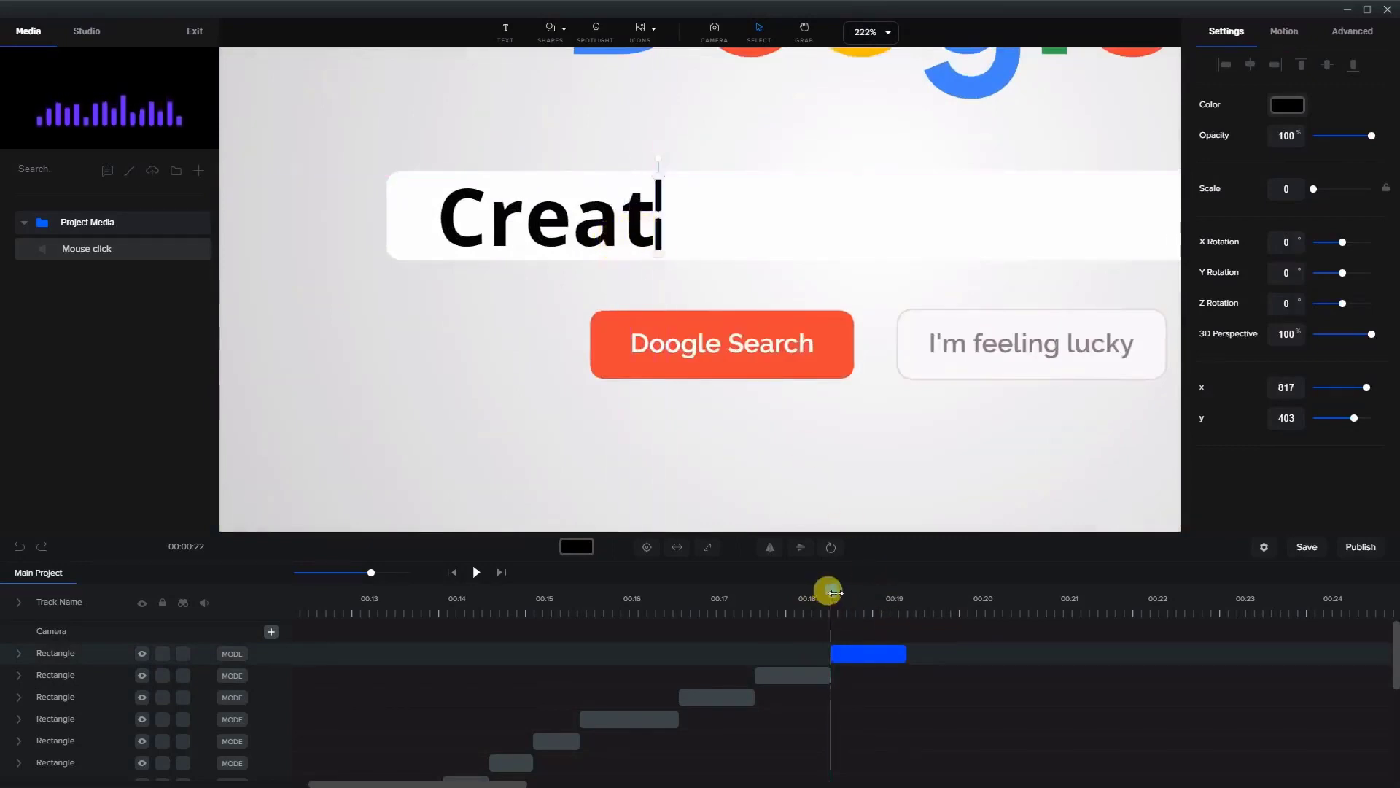
left_click_drag(835, 593, 912, 596)
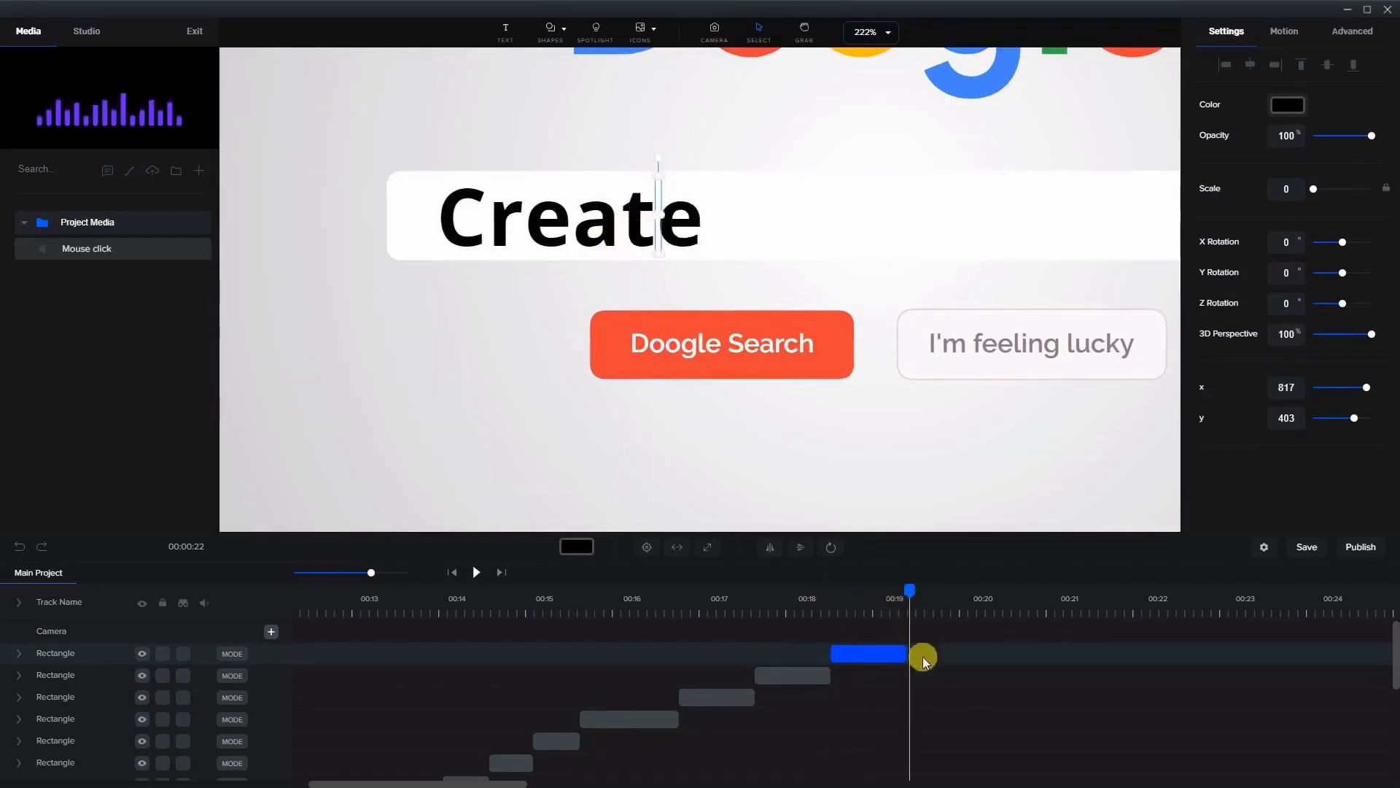
Add a caret clip lasting until about 00:22.7 with the caret after the final e.
key("ctrl+0")
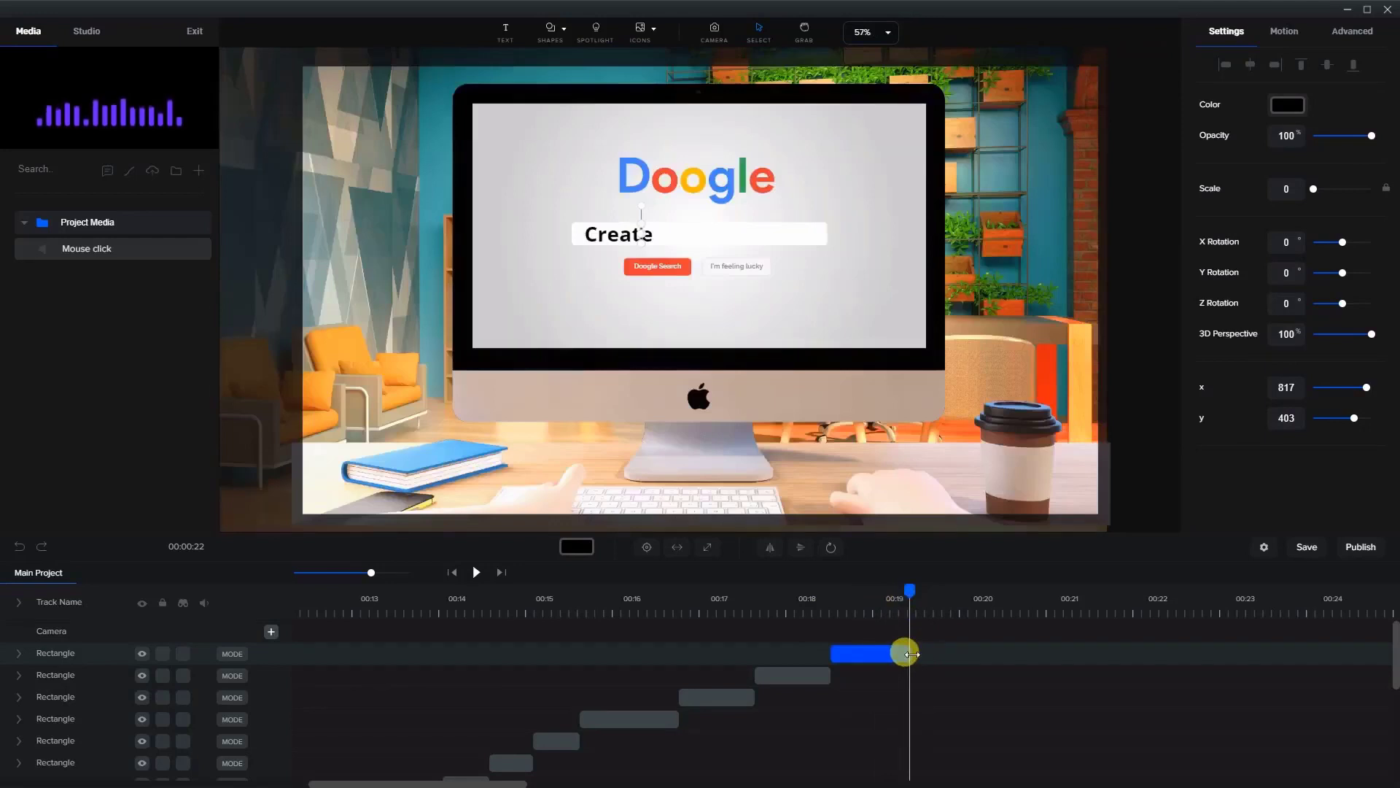
right_click(904, 654)
left_click(919, 664)
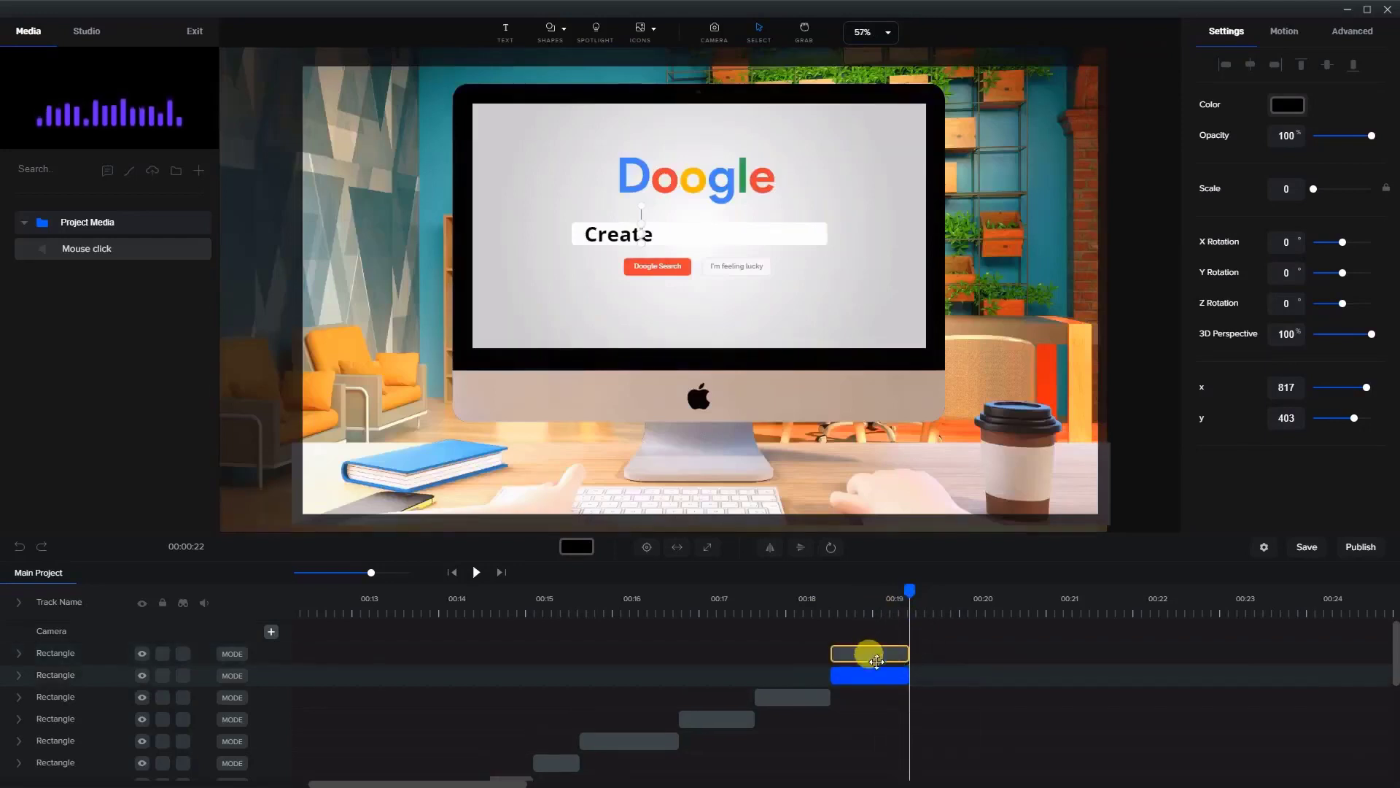
left_click_drag(868, 651, 1232, 661)
left_click(979, 647)
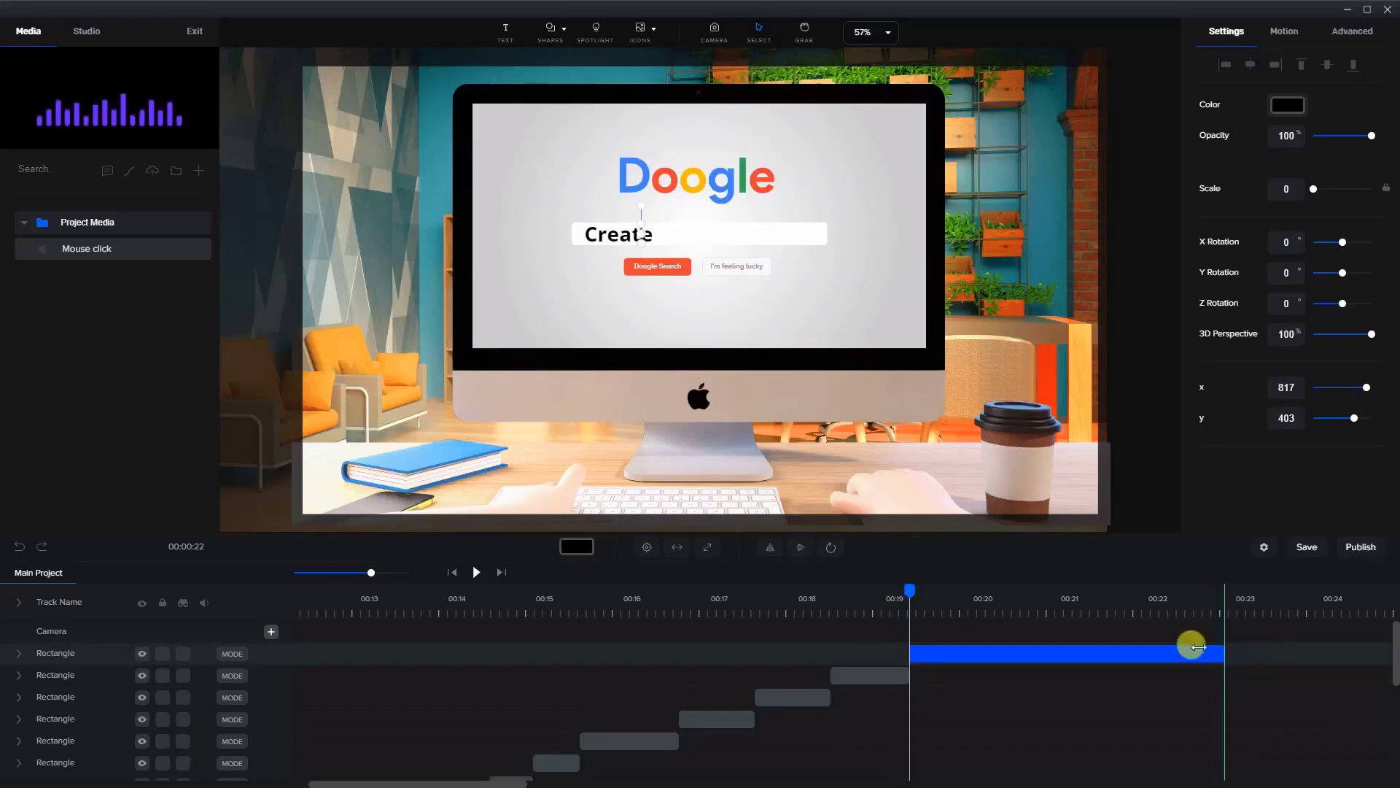
left_click_drag(911, 591, 930, 592)
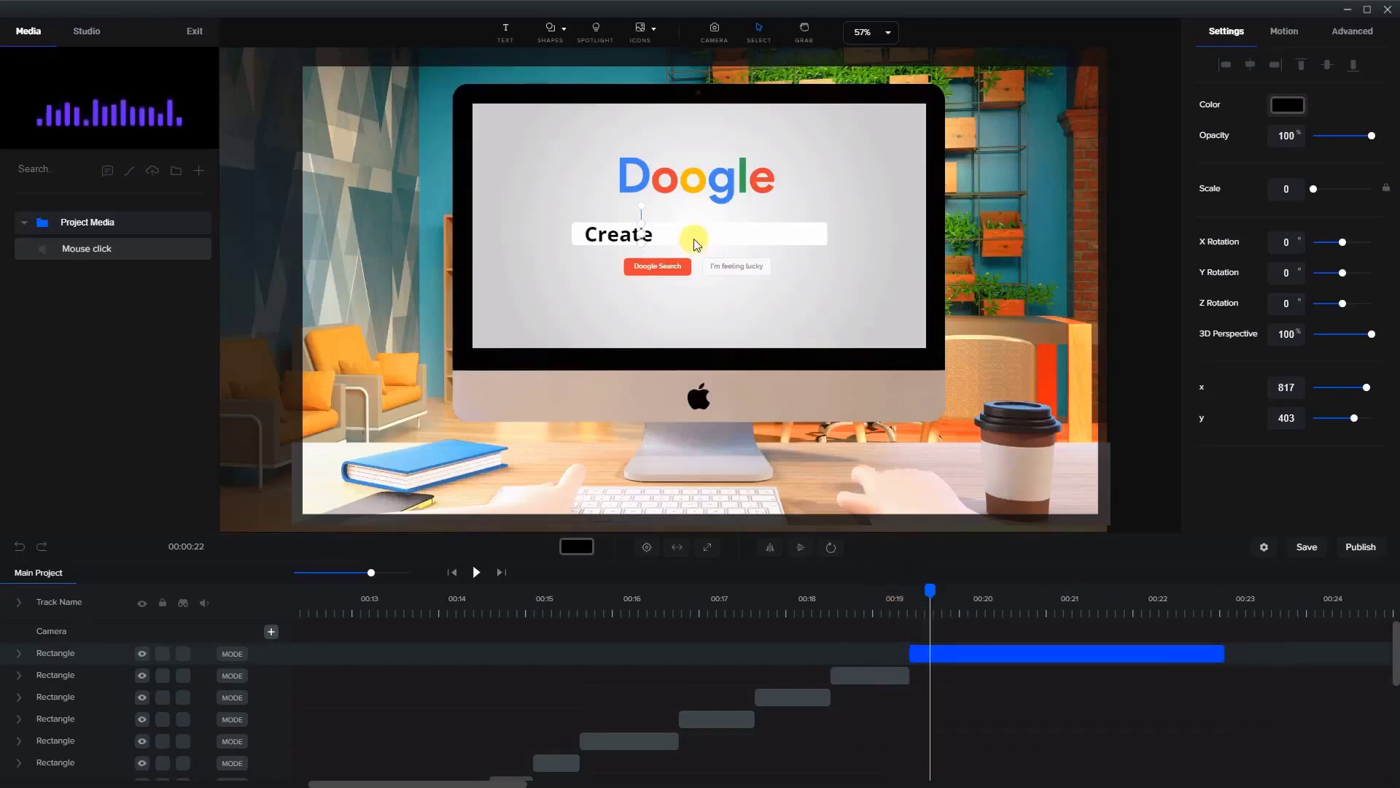
scroll(642, 227, "up", 5)
left_click_drag(604, 204, 643, 199)
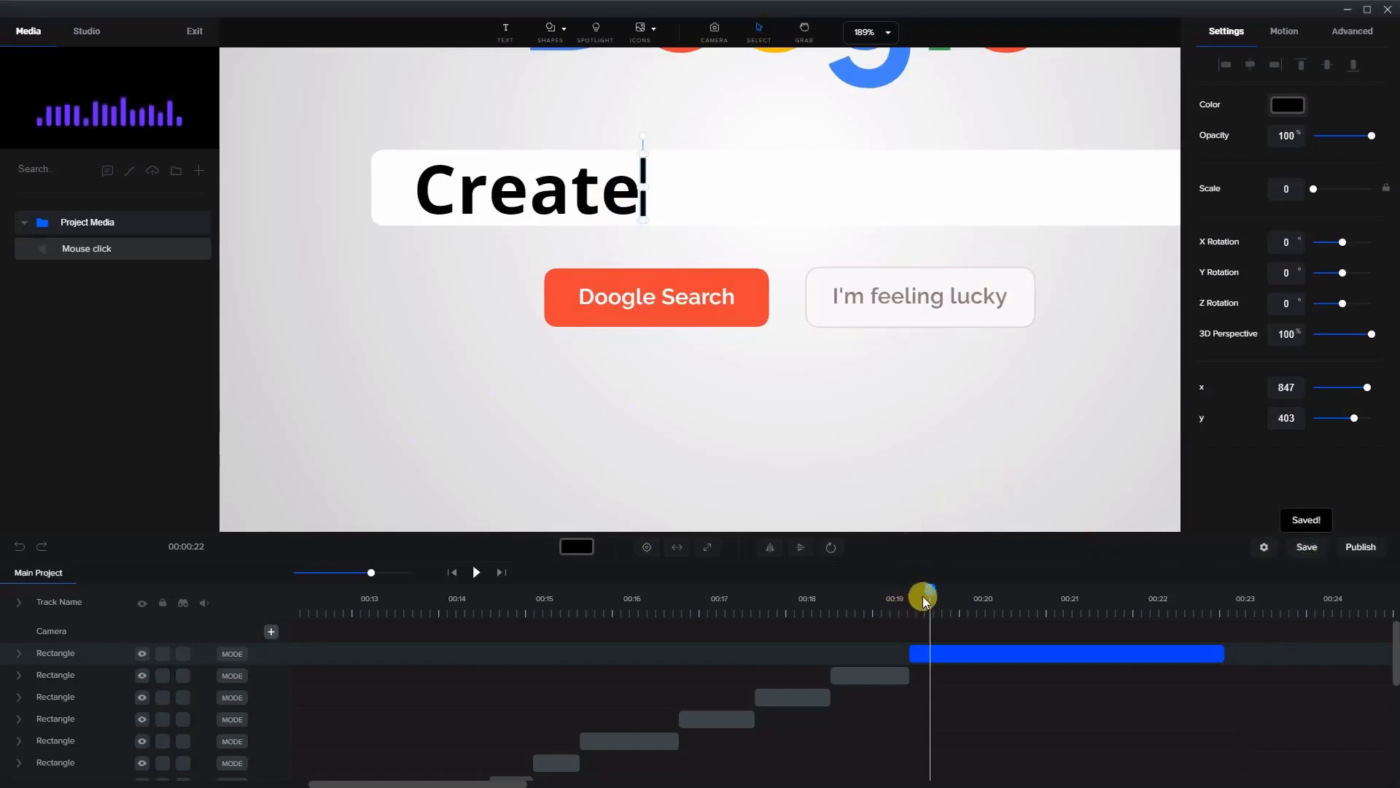
Preview the animation from the start, then select the Creaet caret clip near 00:16.
left_click_drag(930, 592, 343, 578)
scroll(524, 693, "down", 4)
left_click(481, 575)
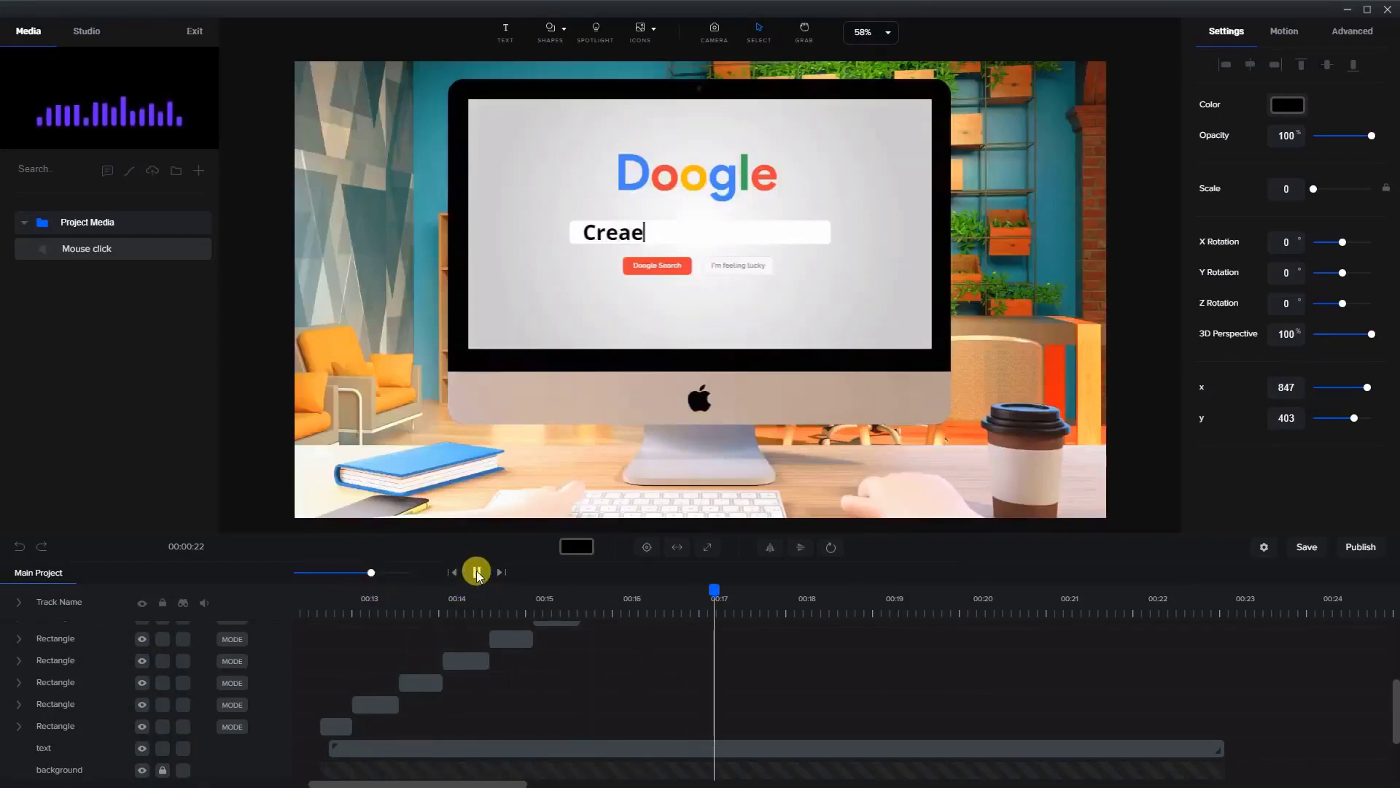
left_click(478, 573)
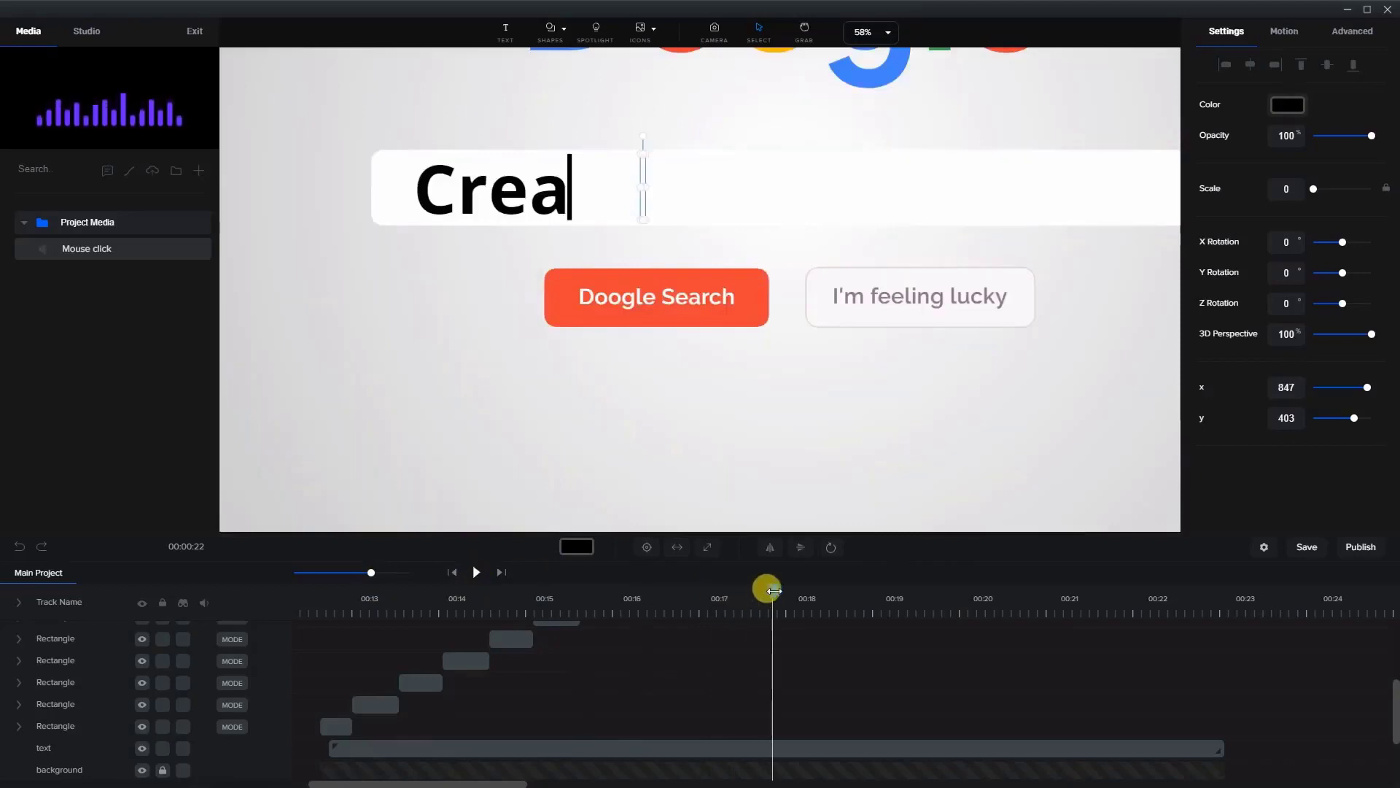
left_click_drag(774, 590, 596, 588)
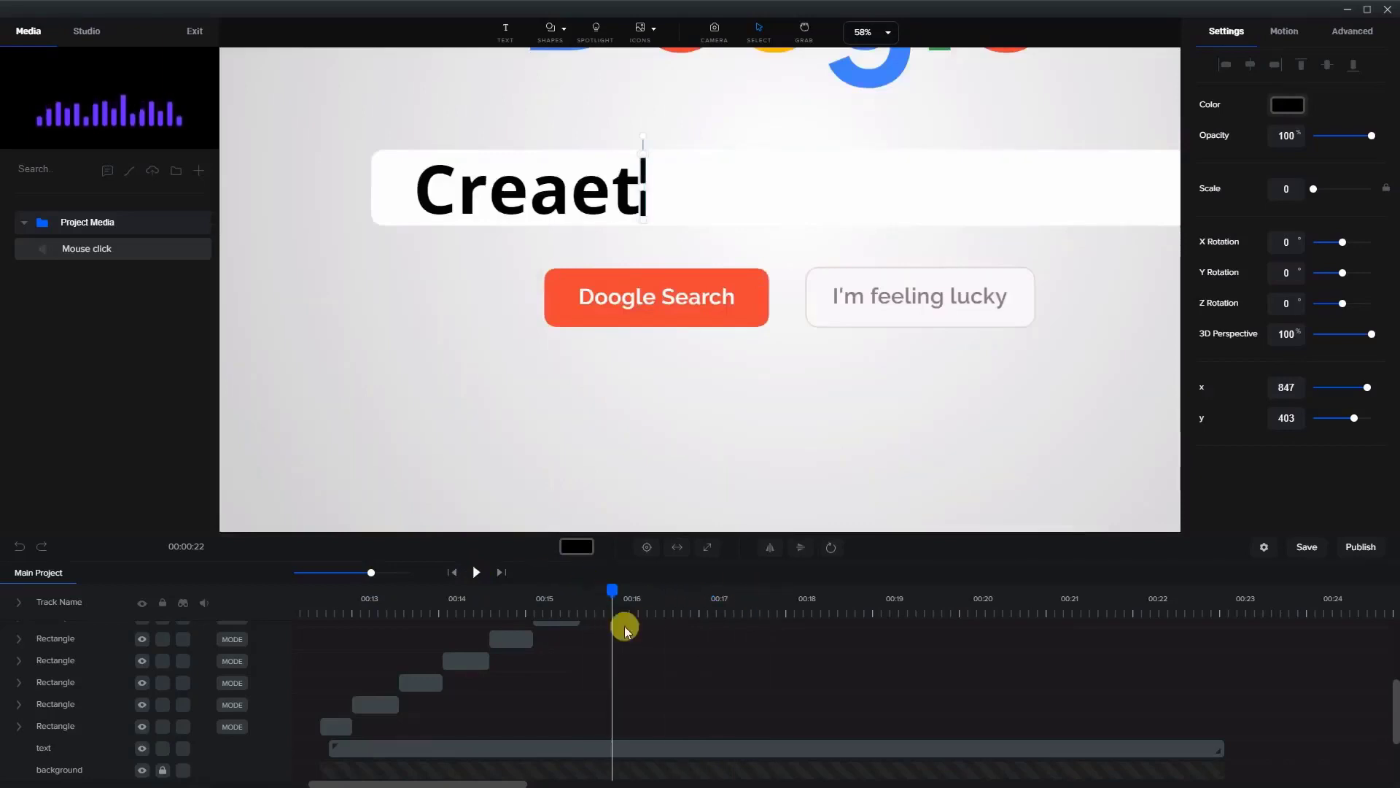
scroll(644, 659, "up", 3)
left_click(635, 741)
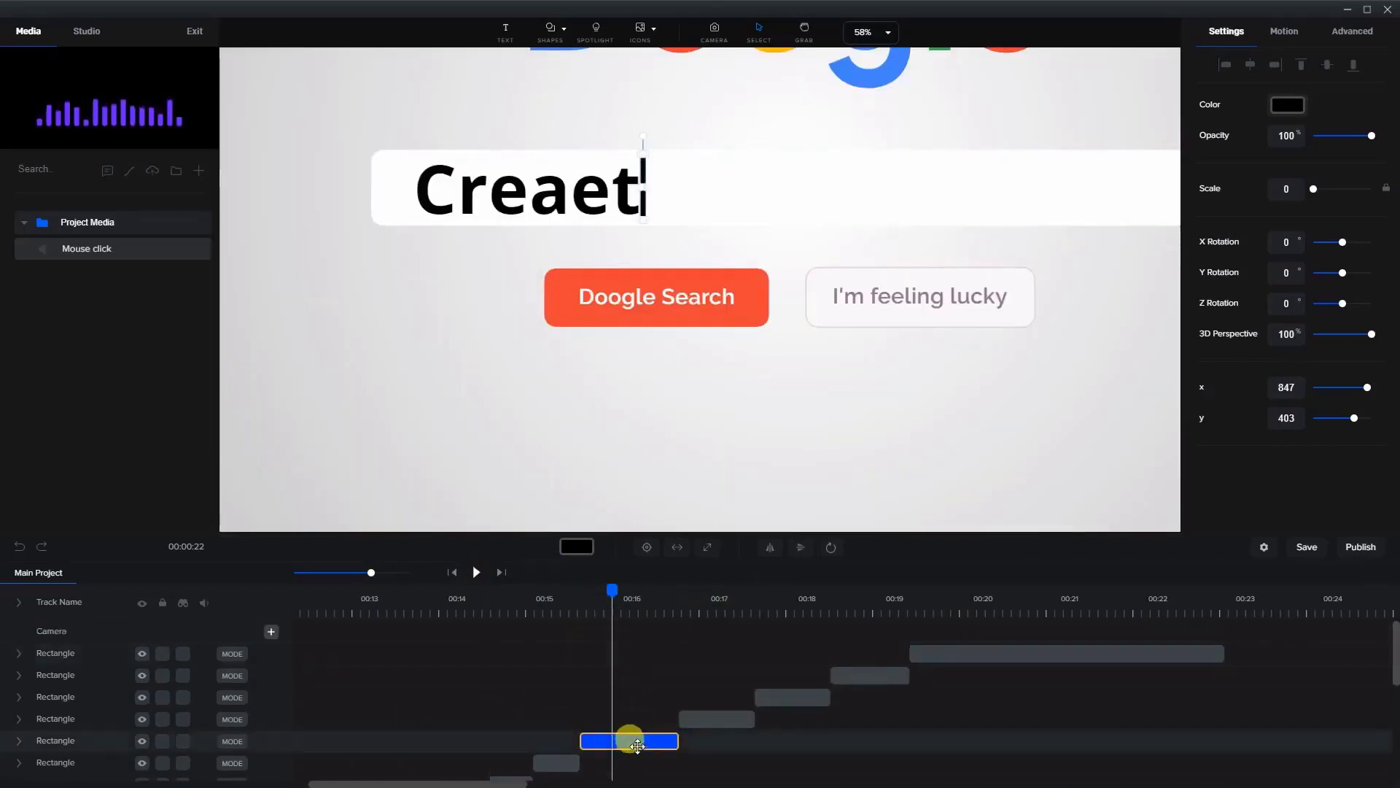
Apply the looping Opacity Blink animation to the caret clip and trim it to fit.
left_click_drag(602, 589, 586, 592)
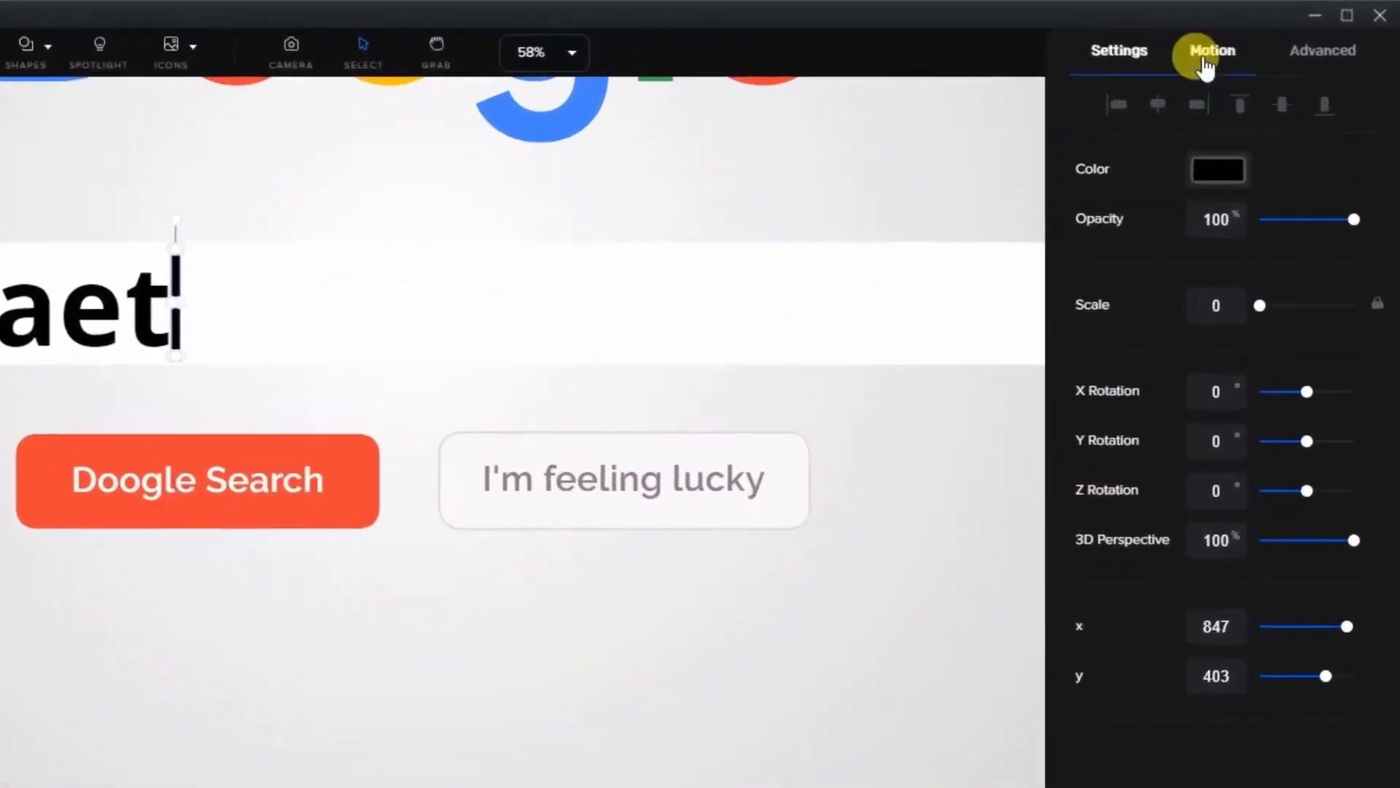
left_click(1204, 59)
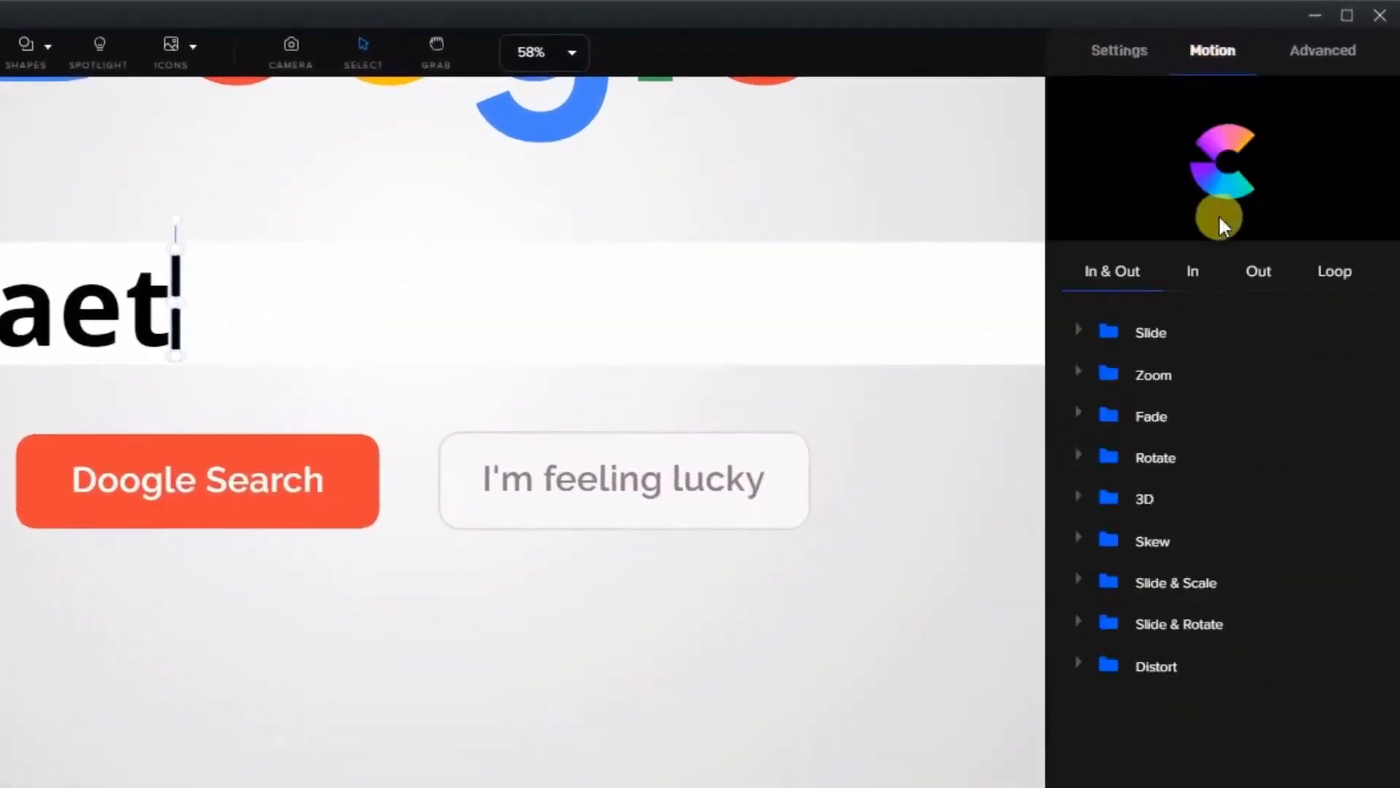
left_click(1332, 284)
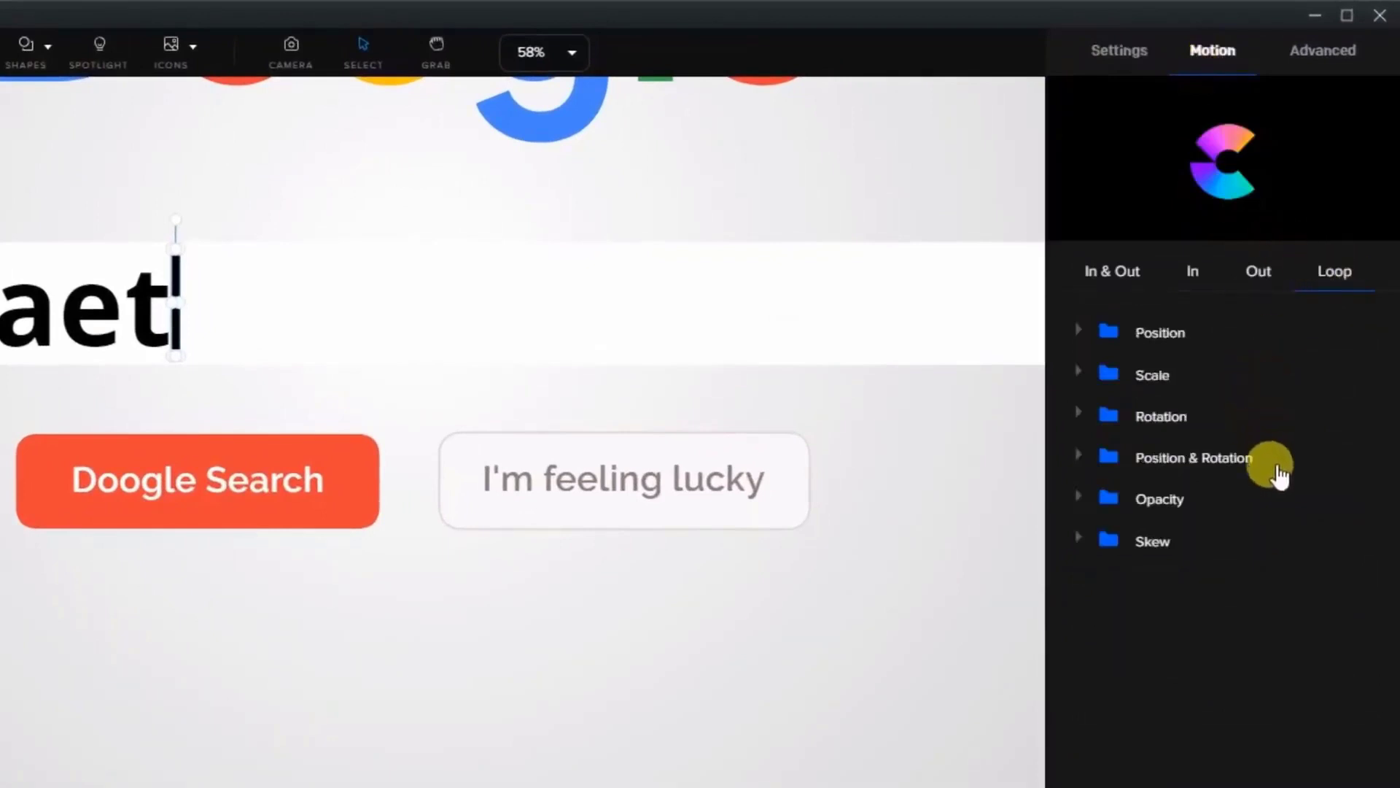
left_click(1076, 499)
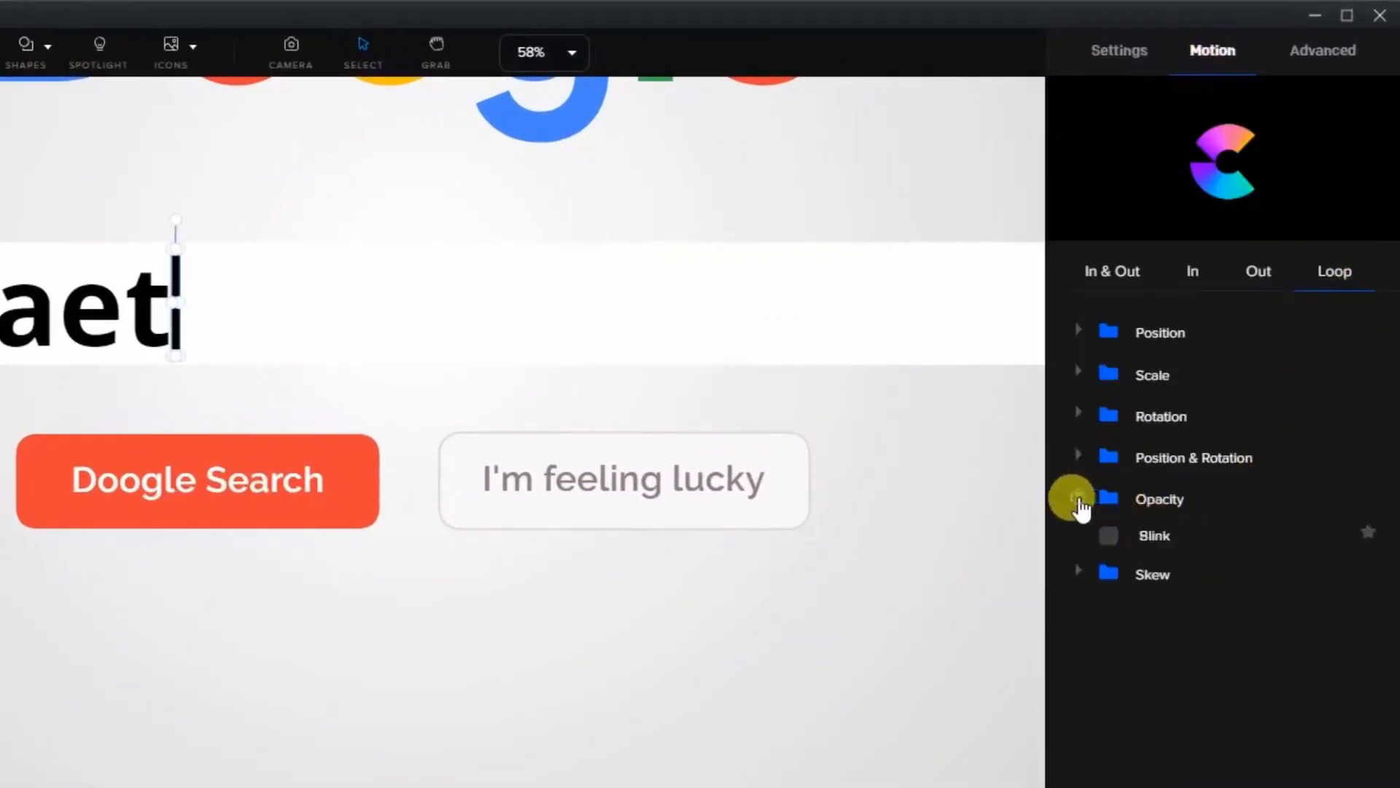
left_click(1107, 538)
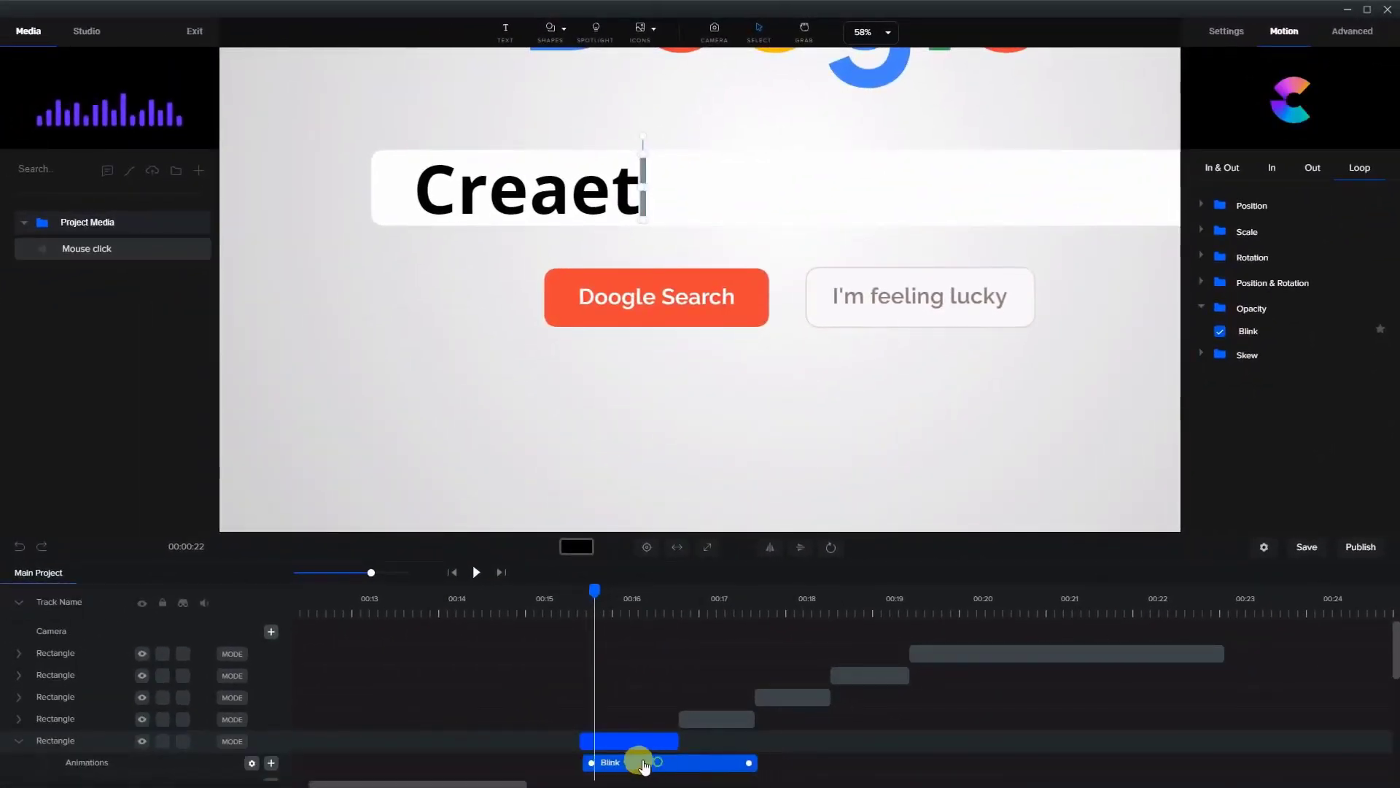
left_click_drag(740, 762, 674, 773)
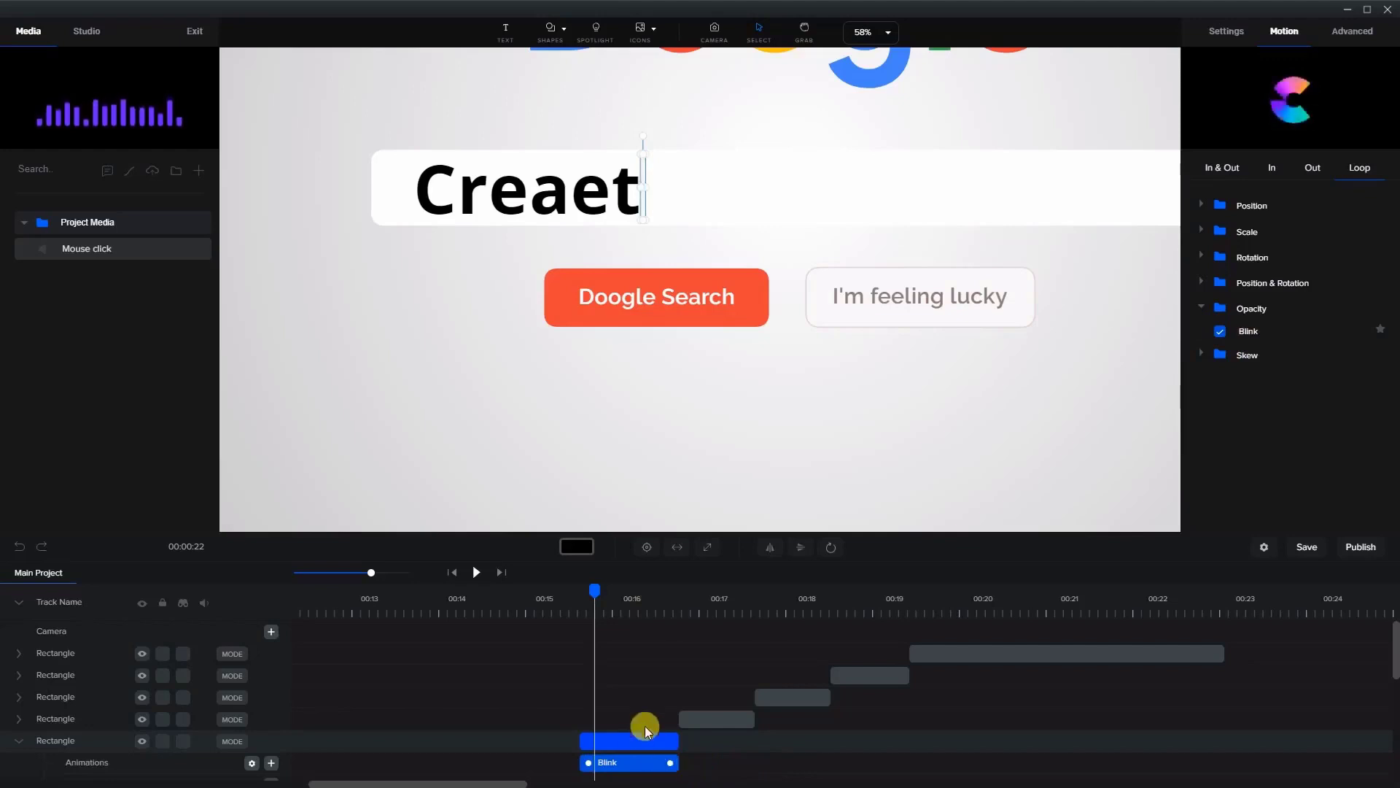
Check the Blink animation settings (3 loops) and preview from about 00:15.3.
left_click_drag(595, 590, 612, 591)
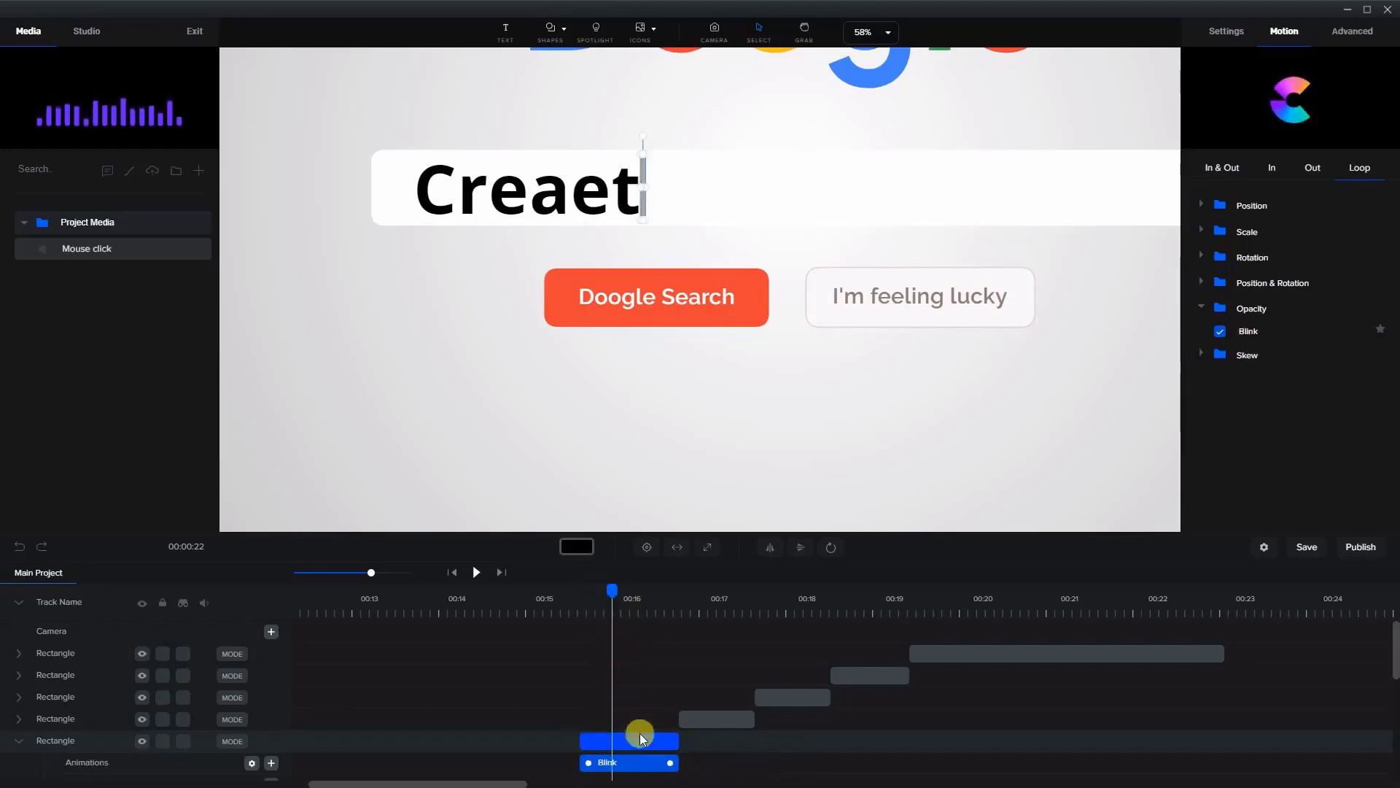
right_click(640, 764)
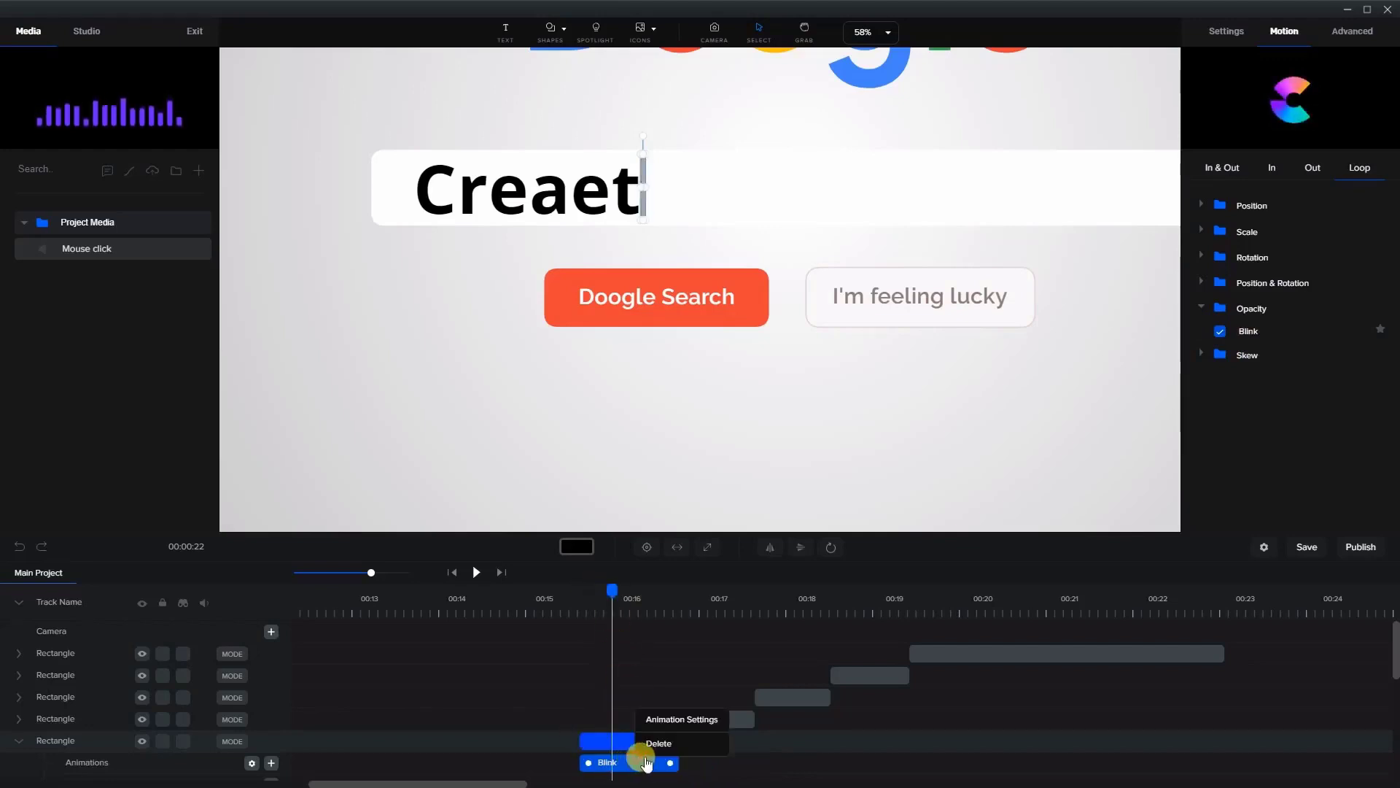
left_click(659, 720)
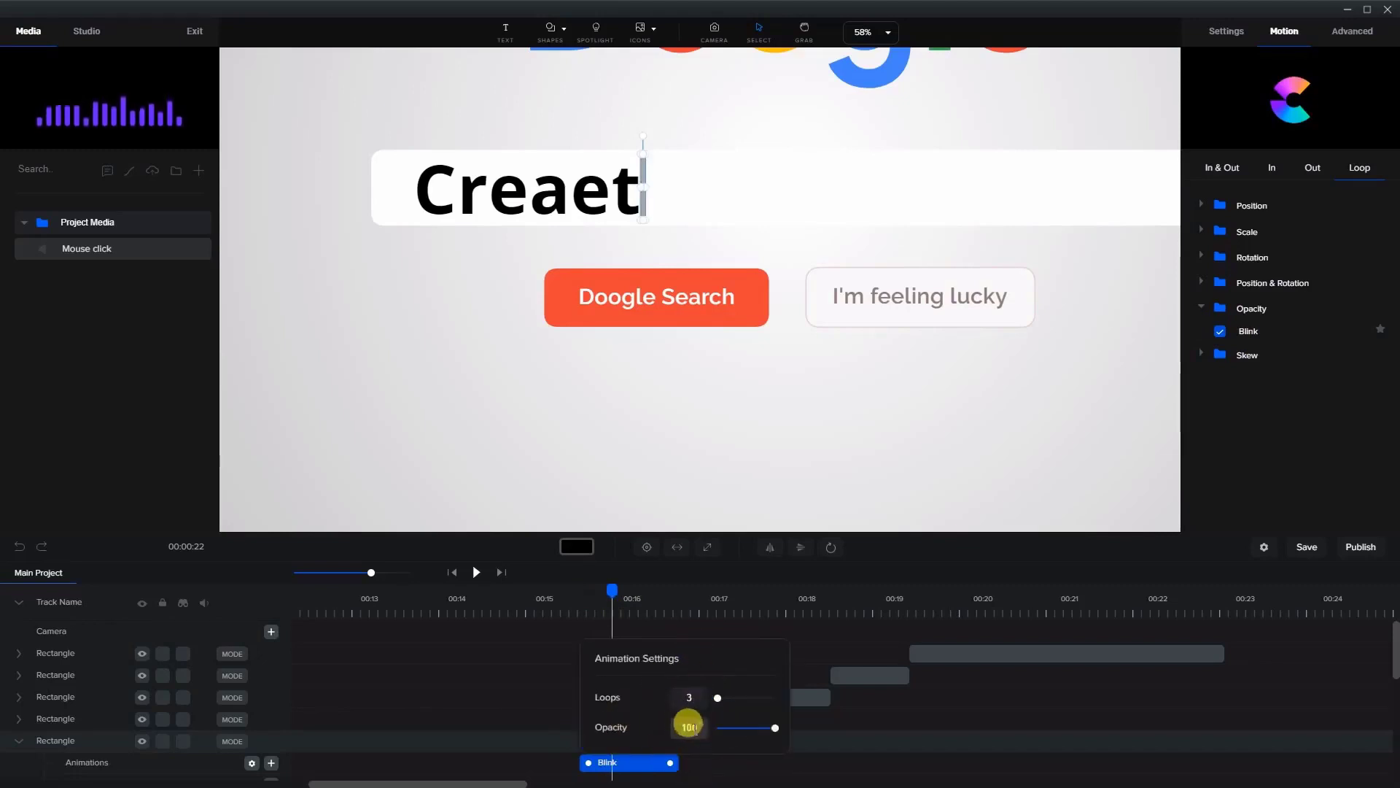
left_click(680, 766)
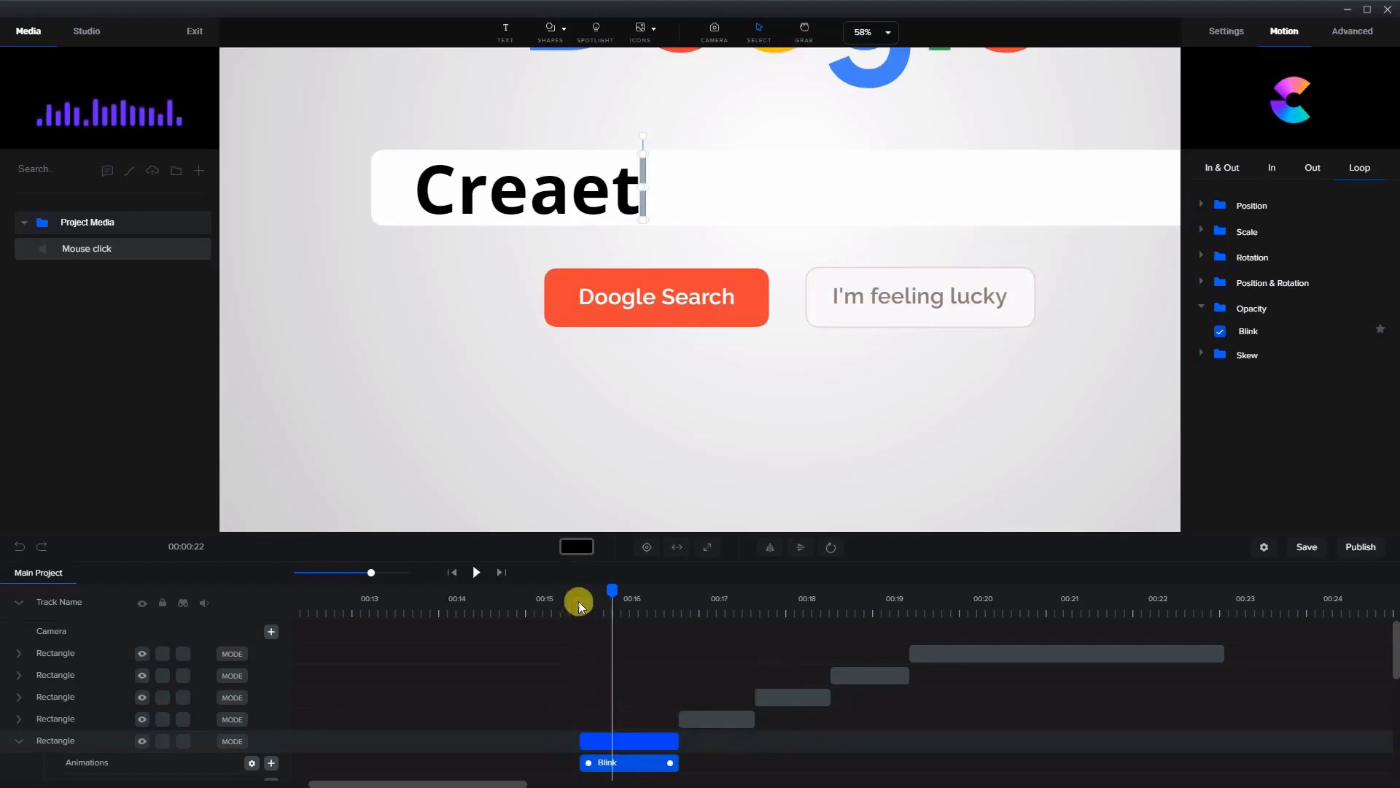
left_click(575, 597)
left_click(476, 573)
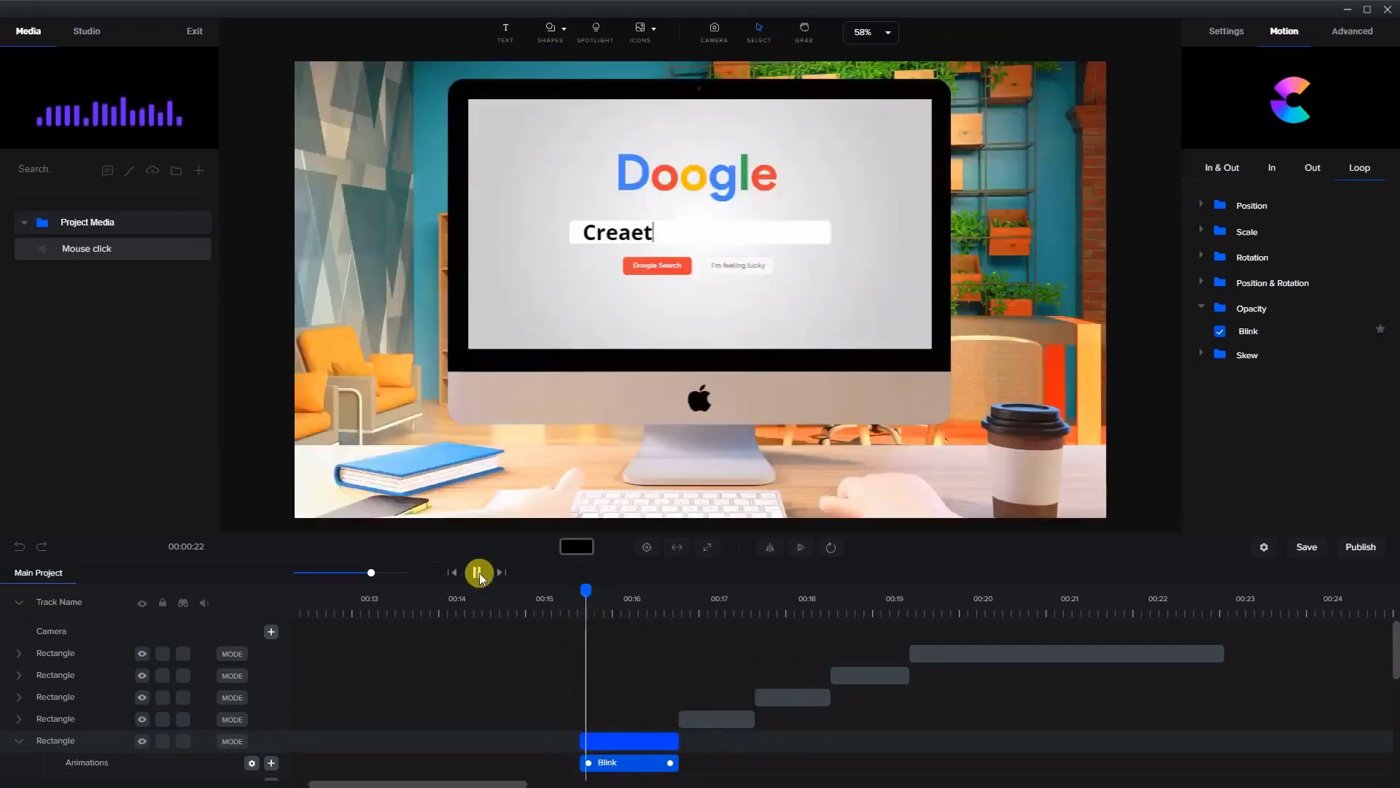
Extend the caret's Blink animation to about 00:18.3 and preview it from 00:15.
left_click(478, 573)
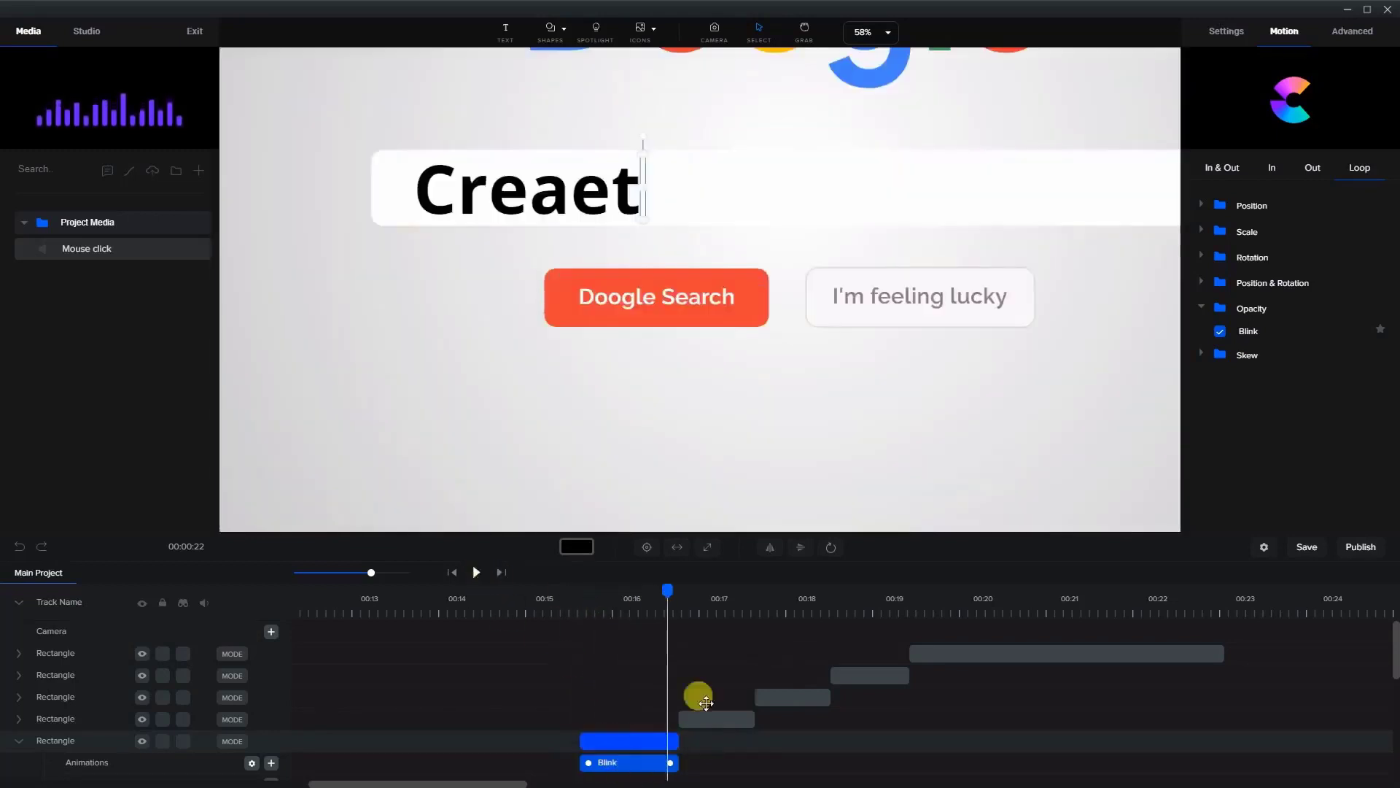
scroll(668, 708, "down", 1)
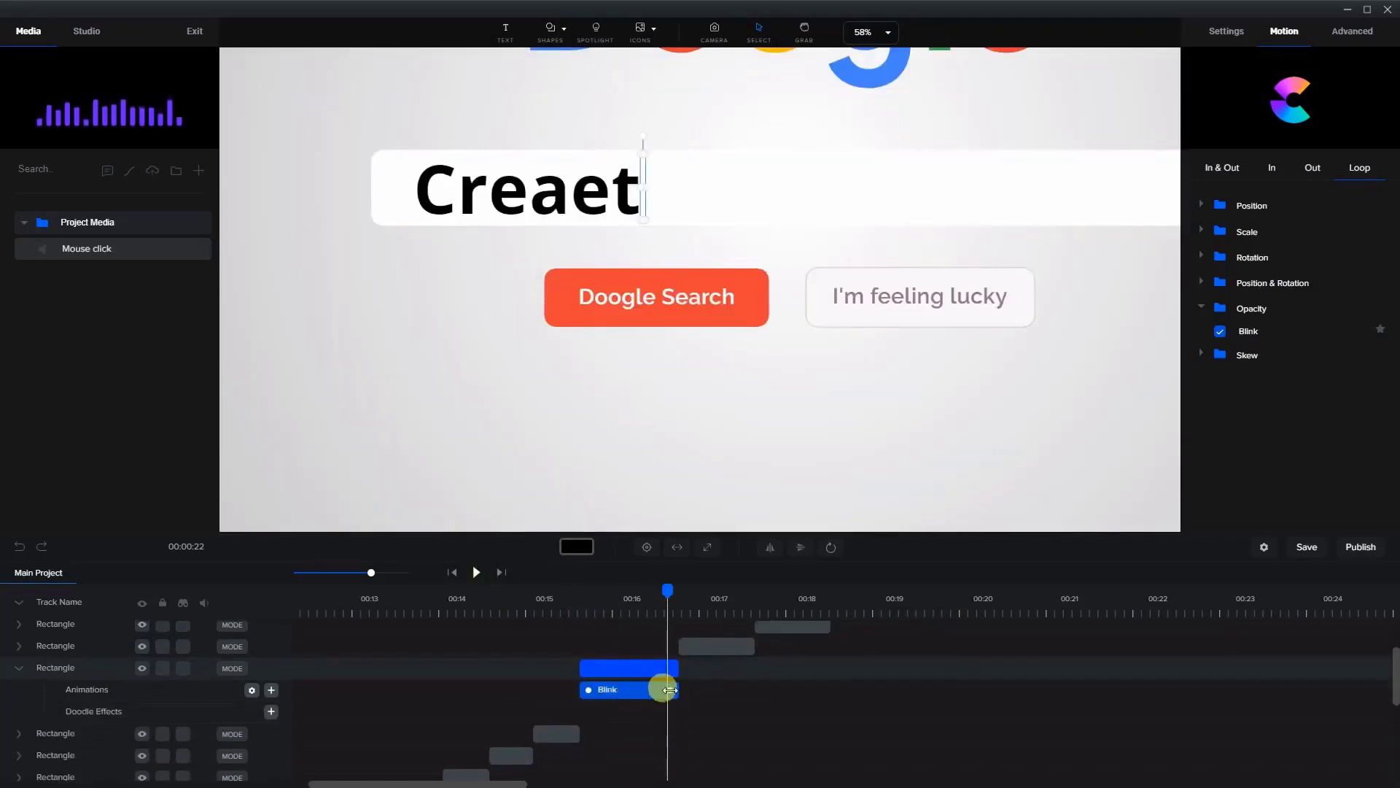
left_click_drag(669, 689, 837, 692)
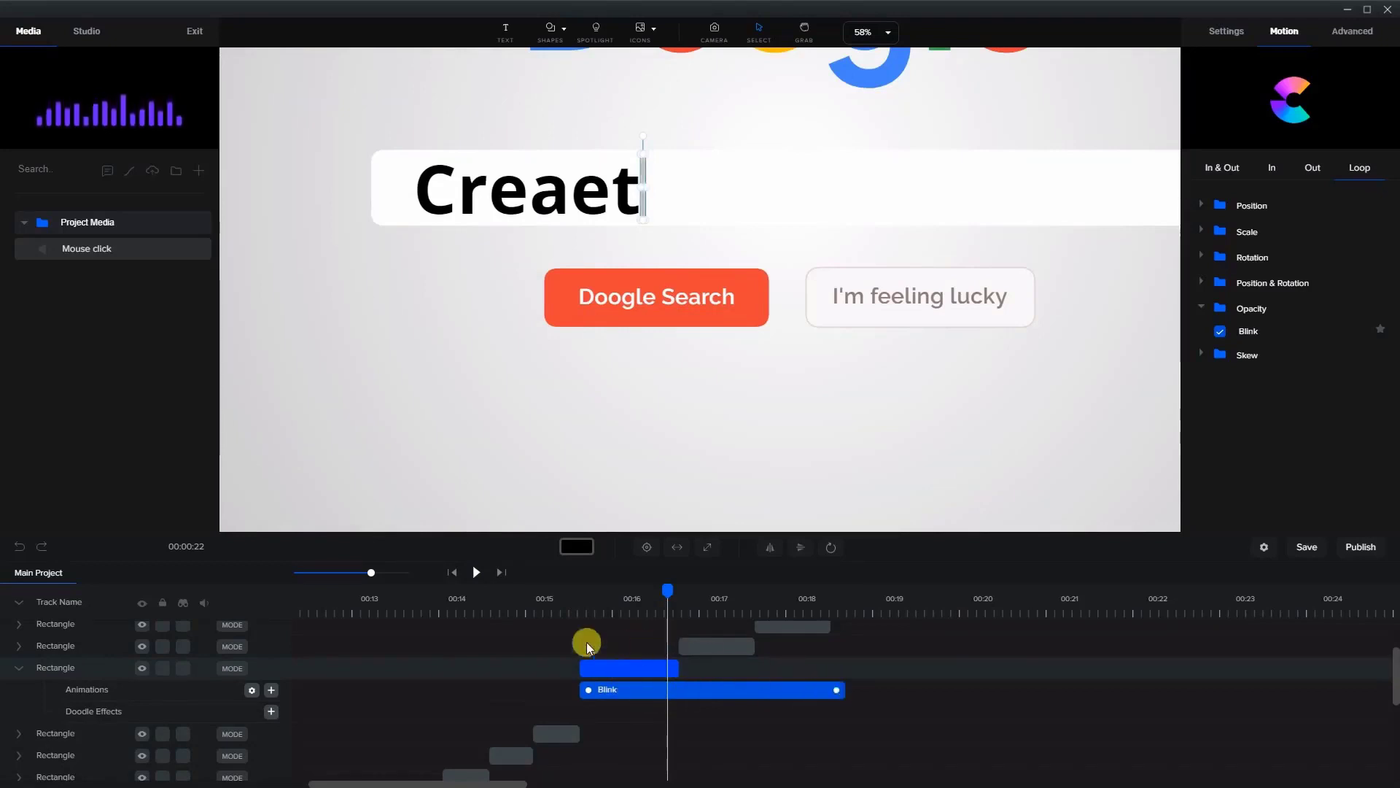
left_click(550, 600)
left_click(476, 572)
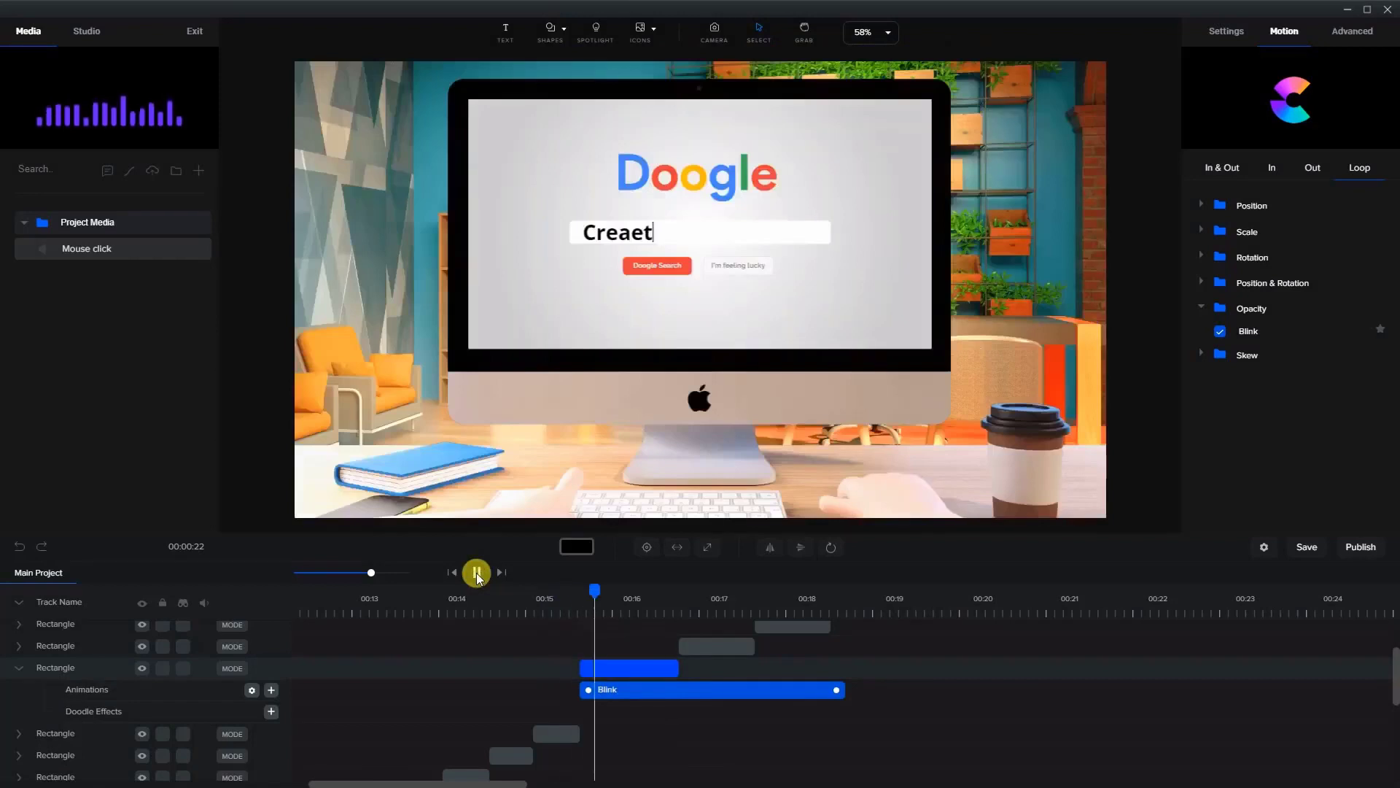
left_click(476, 572)
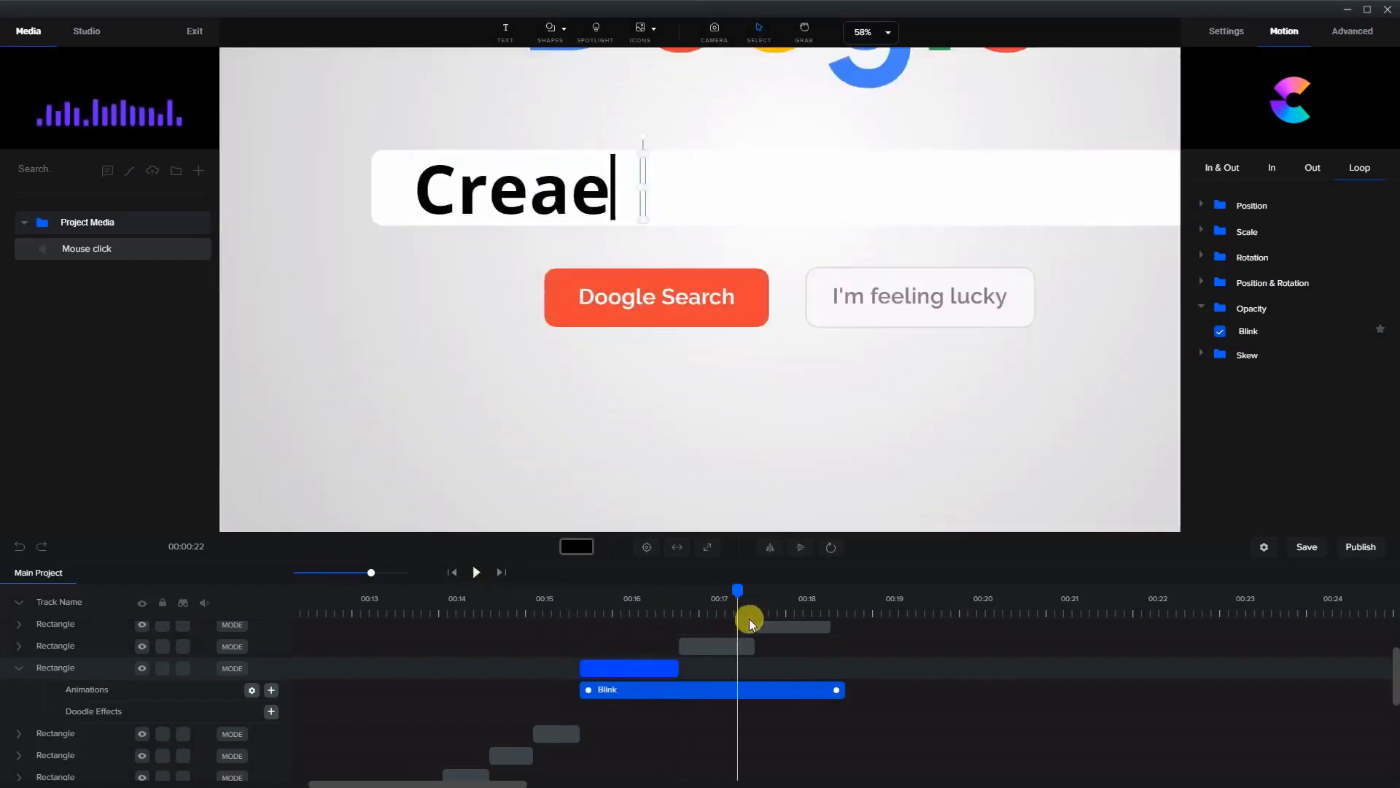
left_click_drag(736, 588, 908, 602)
scroll(921, 687, "up", 3)
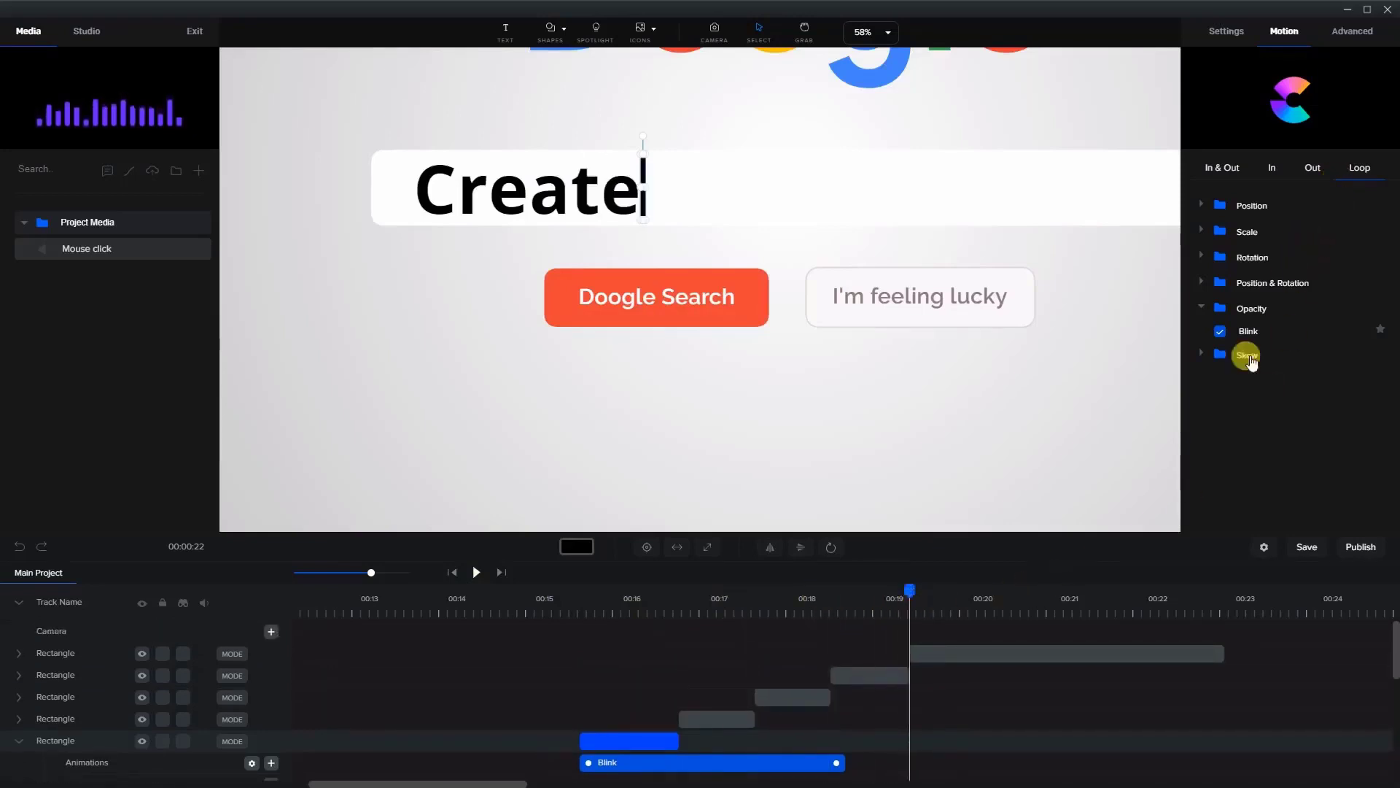
Give the final caret after 'Create' a Blink opacity loop extended to about 00:22.7, then preview.
left_click(1078, 653)
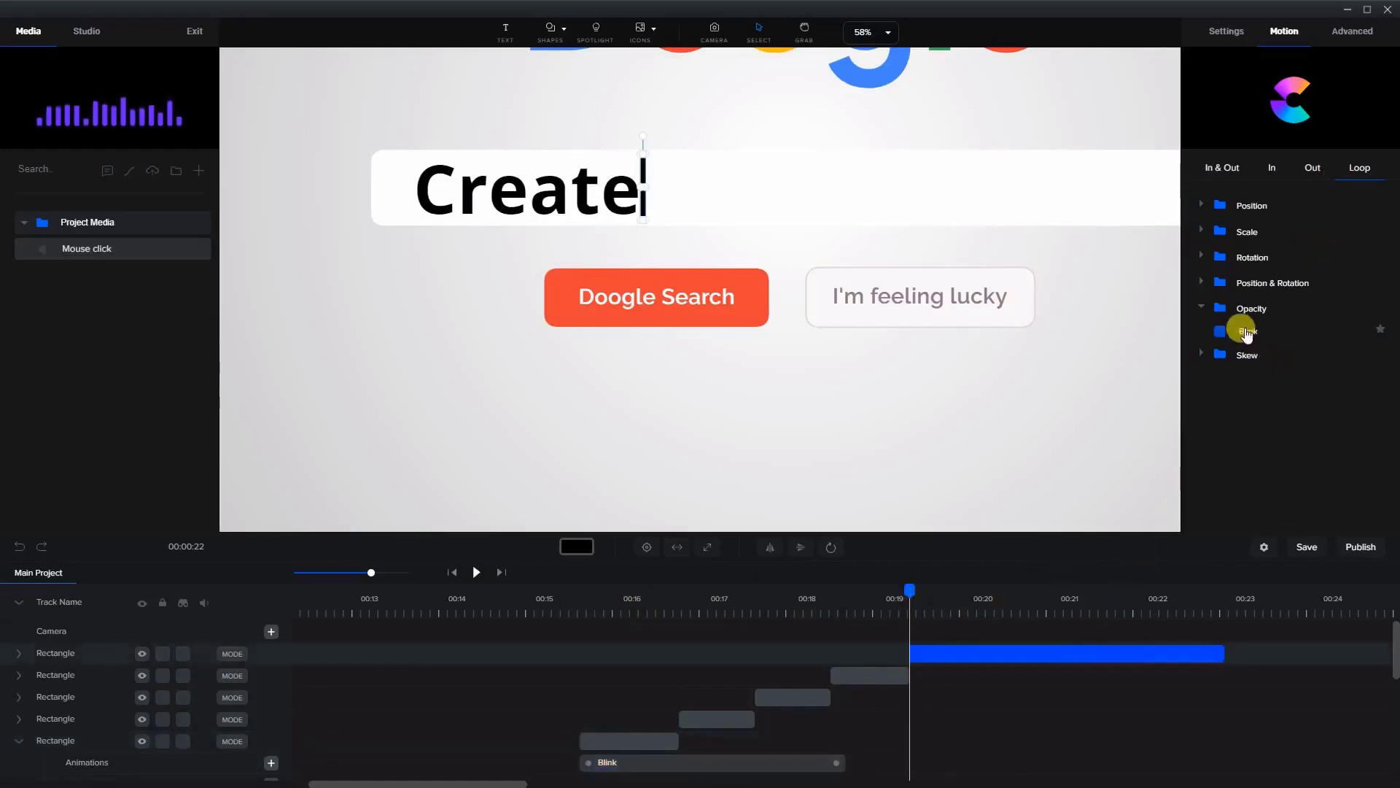
left_click(1221, 330)
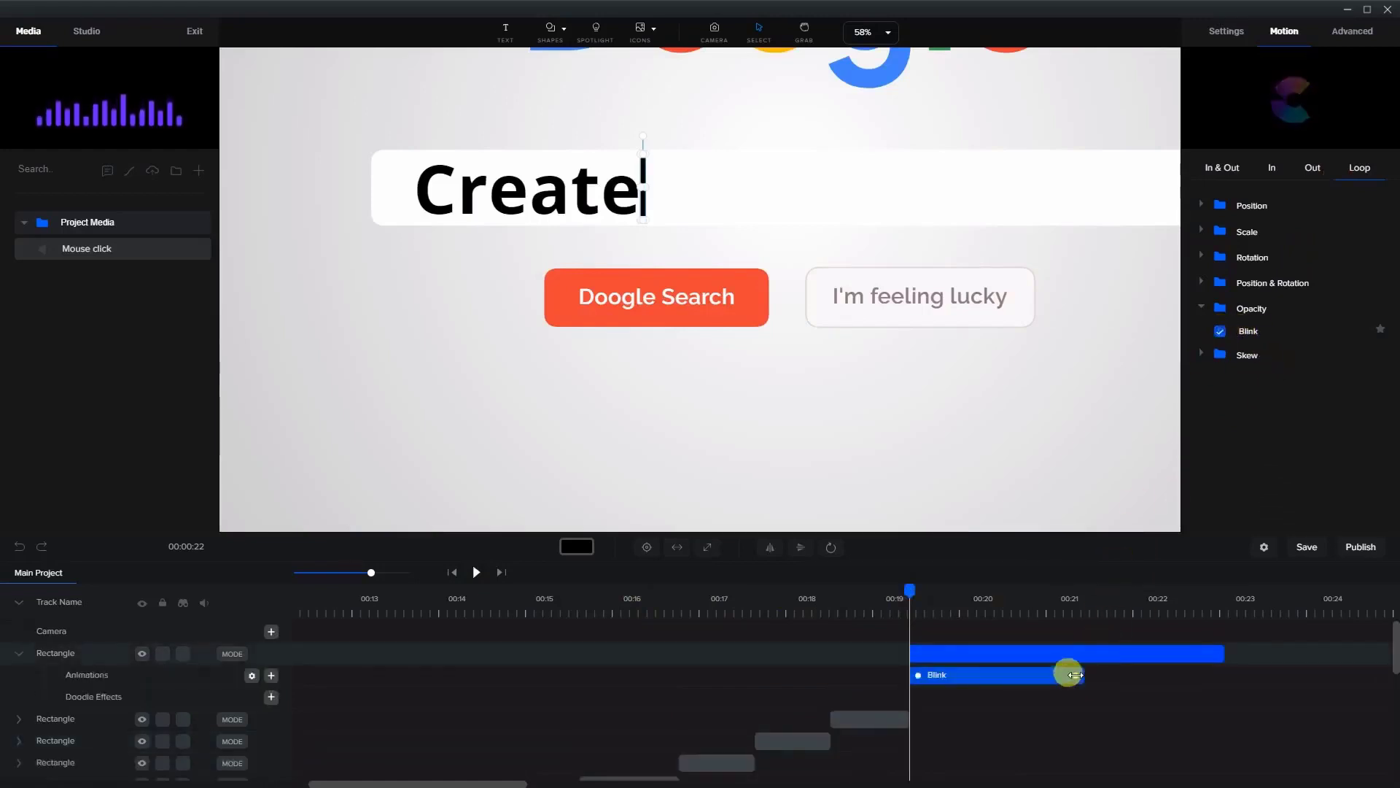
left_click_drag(1085, 677, 1216, 677)
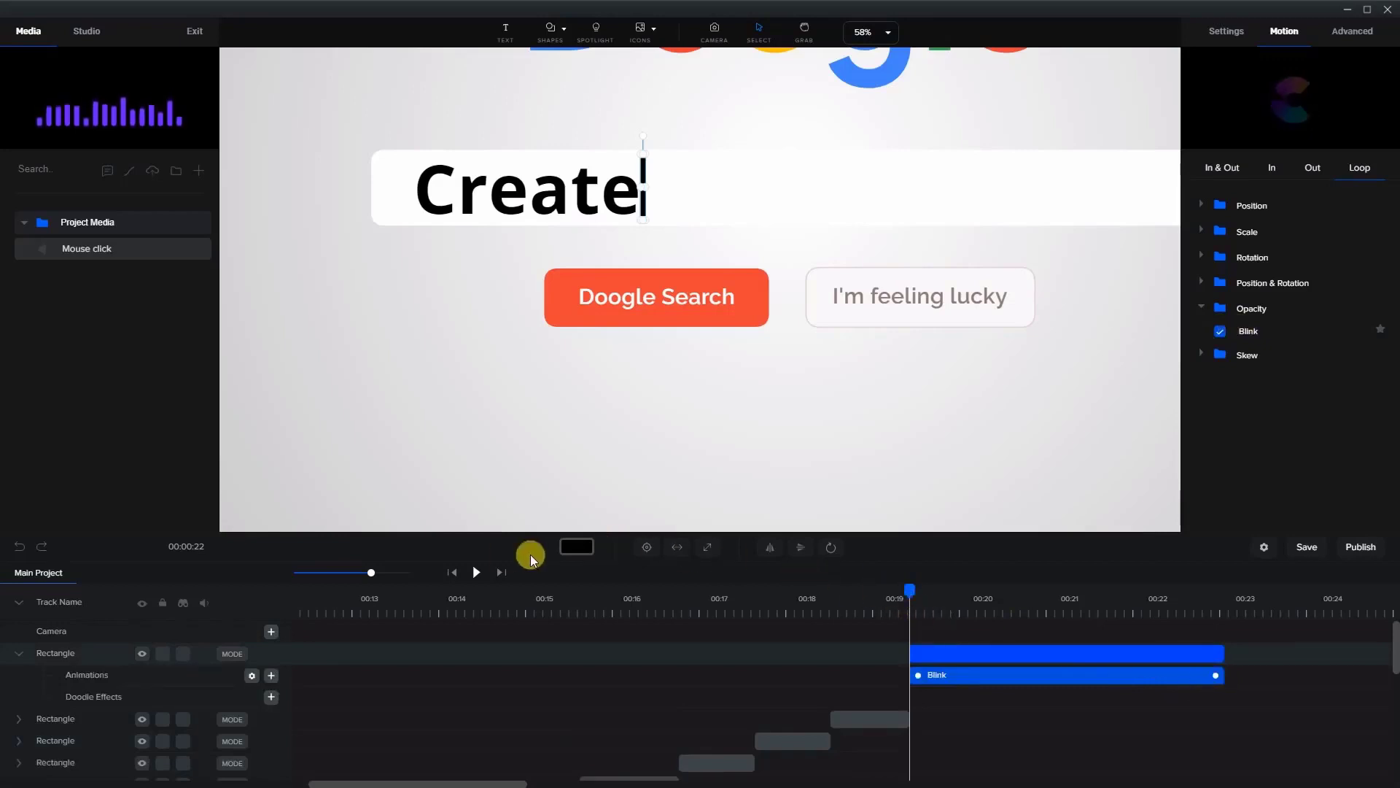
left_click(476, 572)
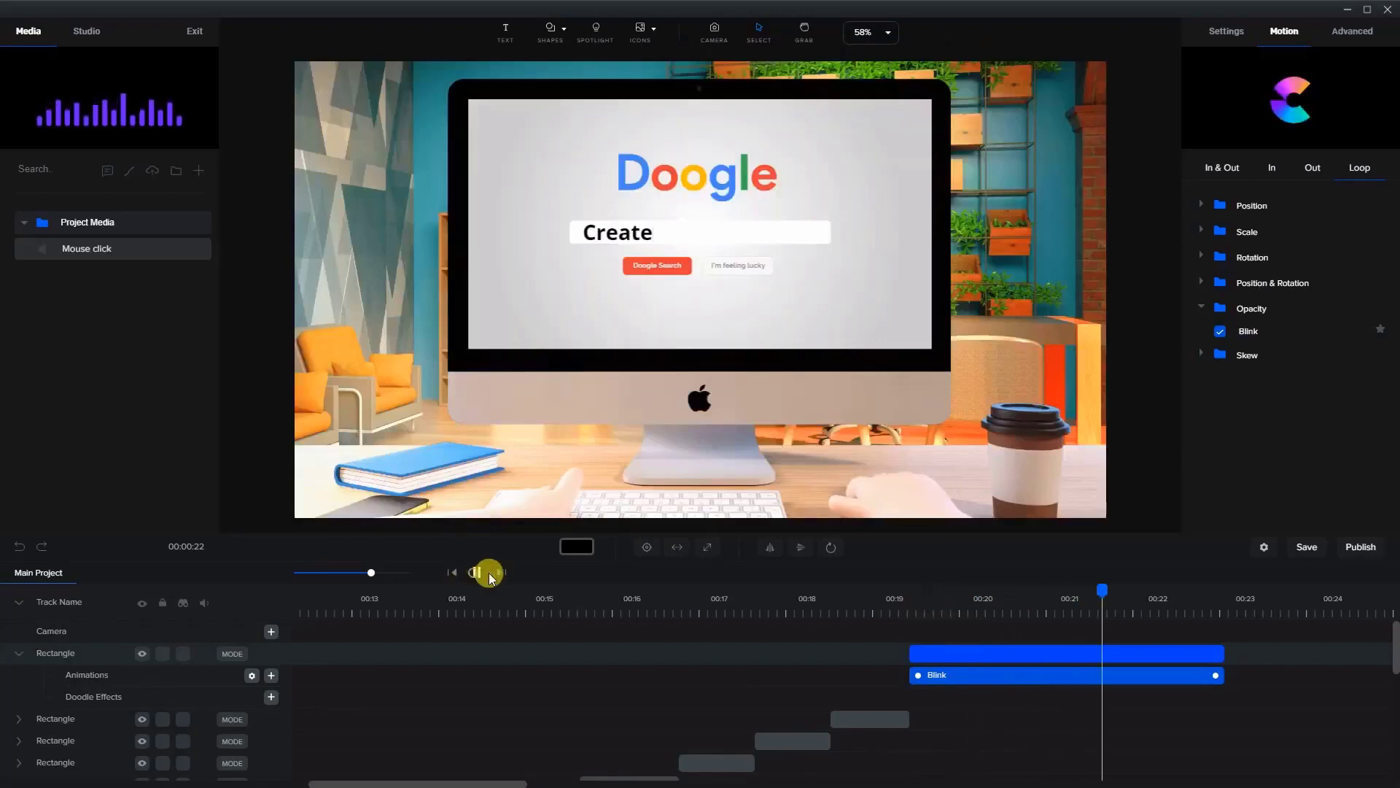
Select all the caret Rectangle clips in the timeline together.
scroll(869, 667, "down", 3)
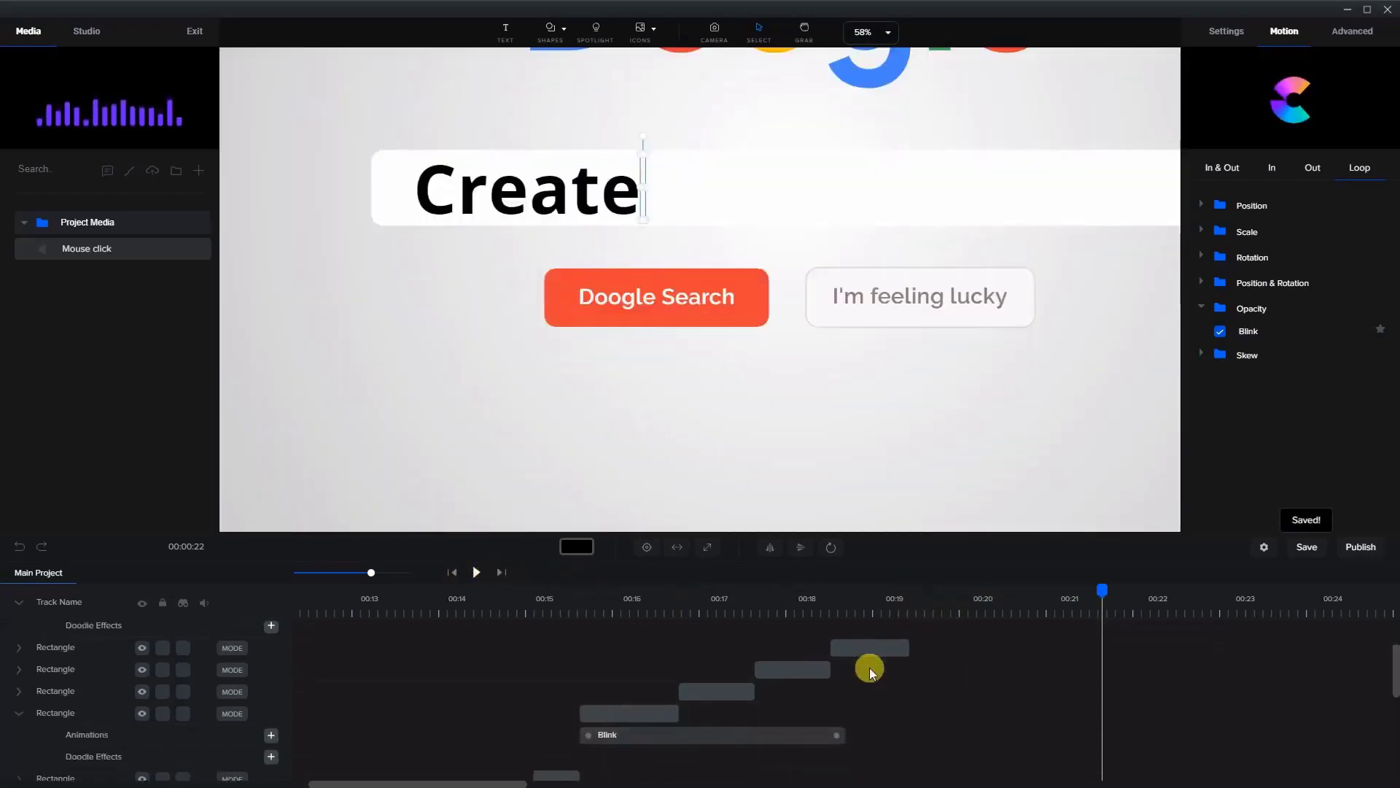
scroll(870, 668, "up", 3)
scroll(908, 679, "down", 3)
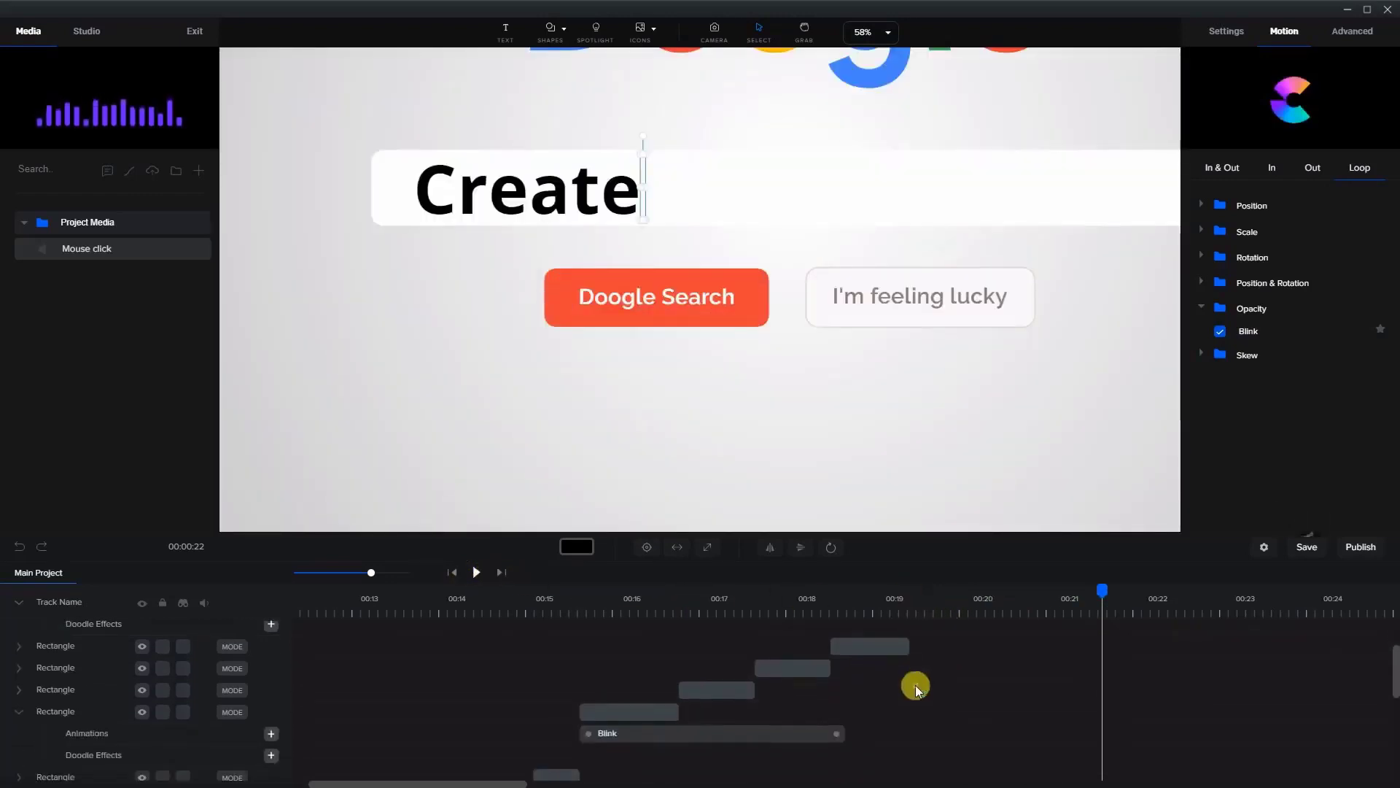
scroll(897, 685, "up", 3)
left_click(951, 652)
left_click(725, 677)
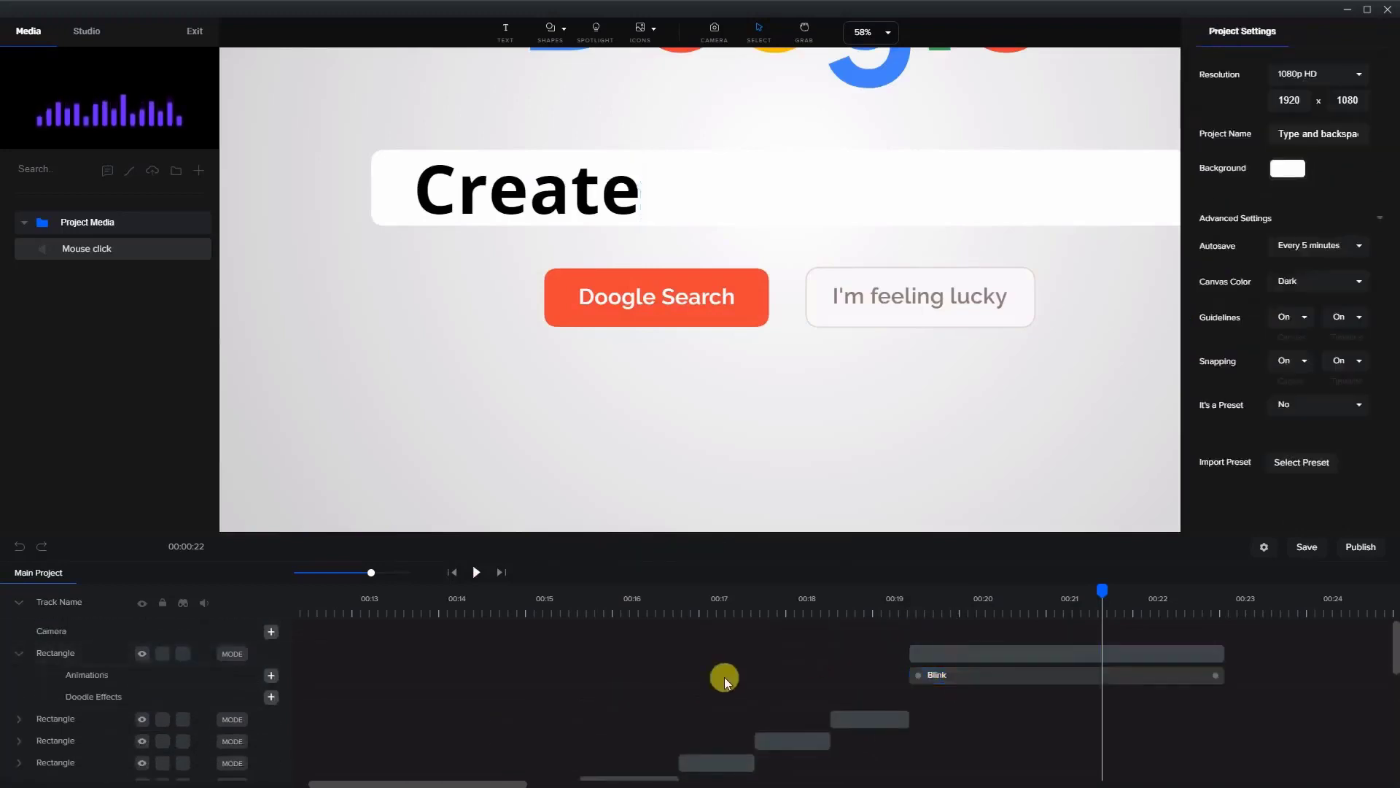
left_click(916, 642)
scroll(536, 677, "down", 5)
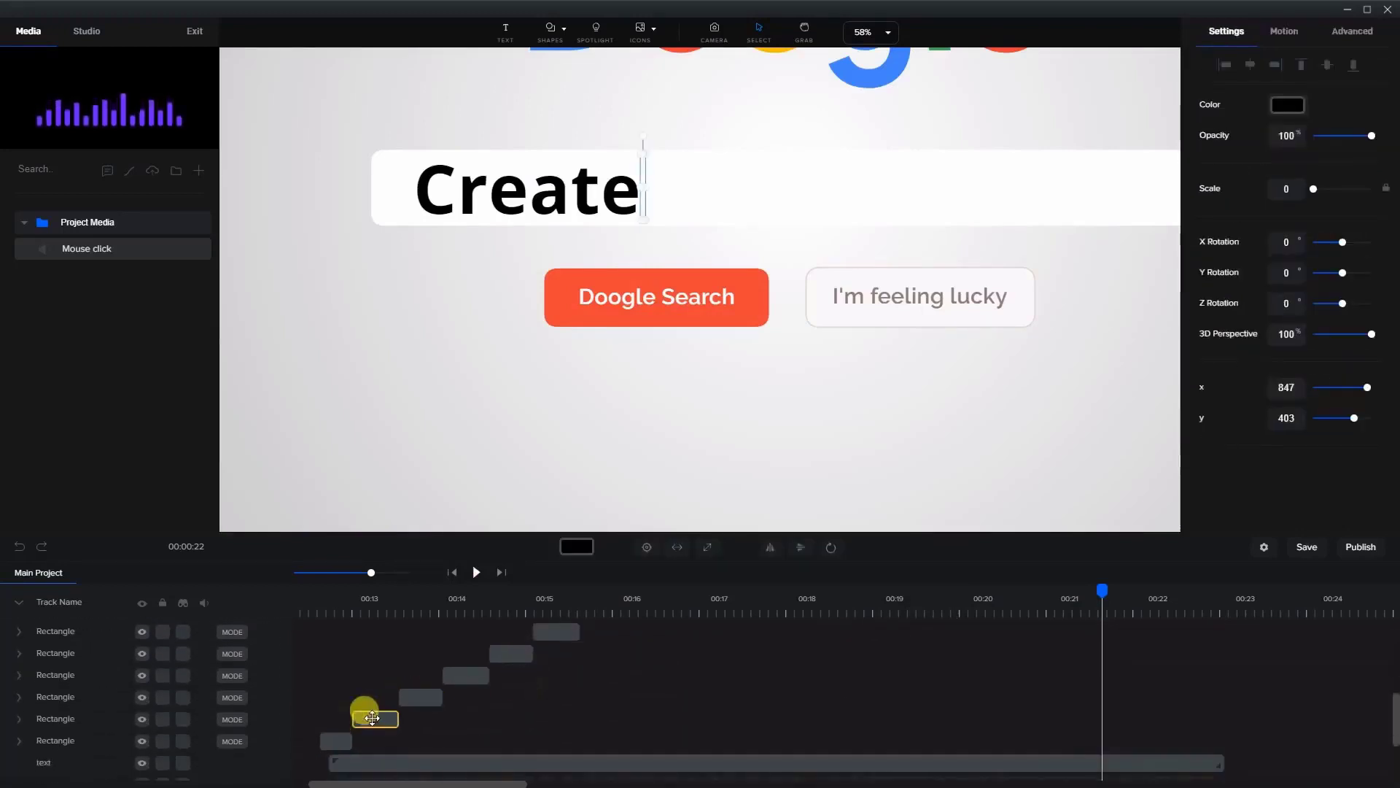
left_click(333, 741)
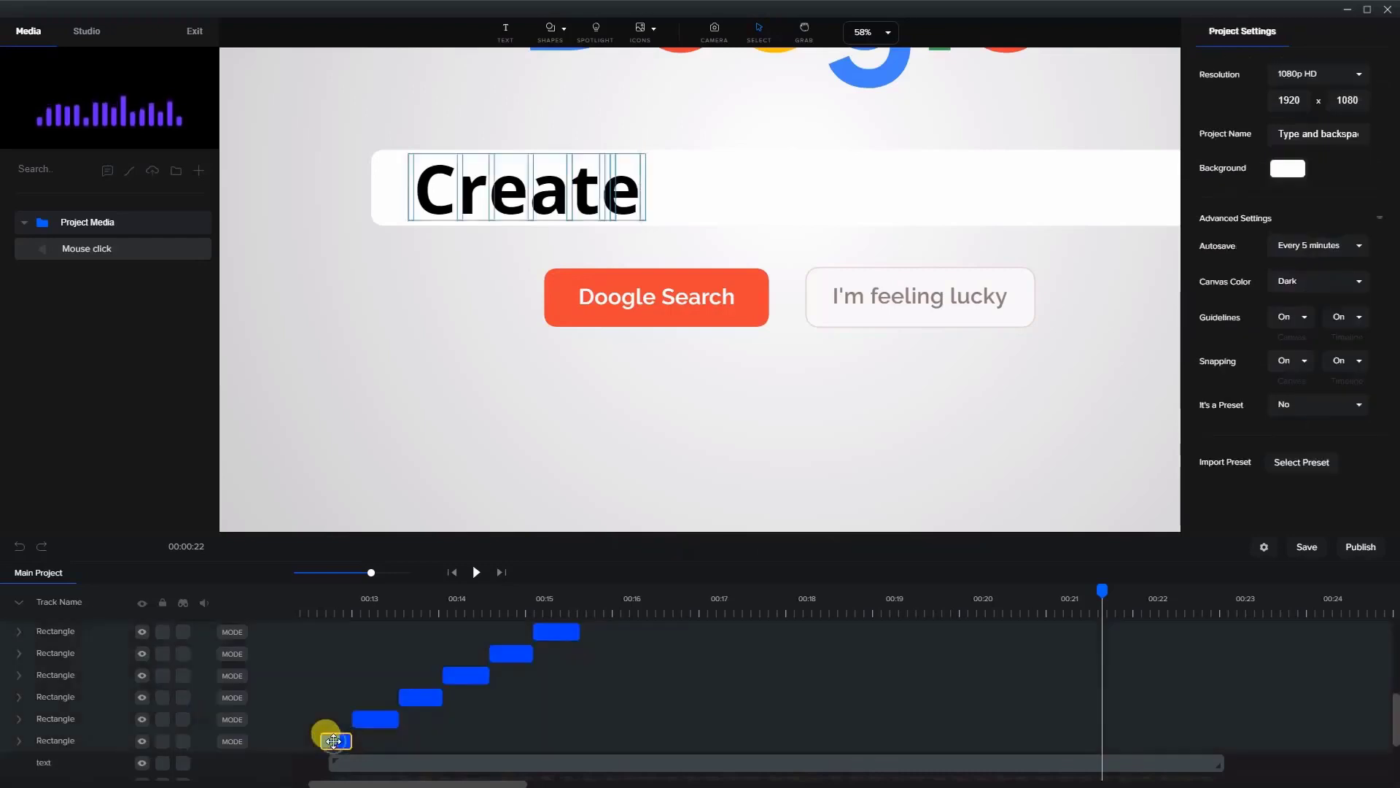
scroll(744, 700, "up", 5)
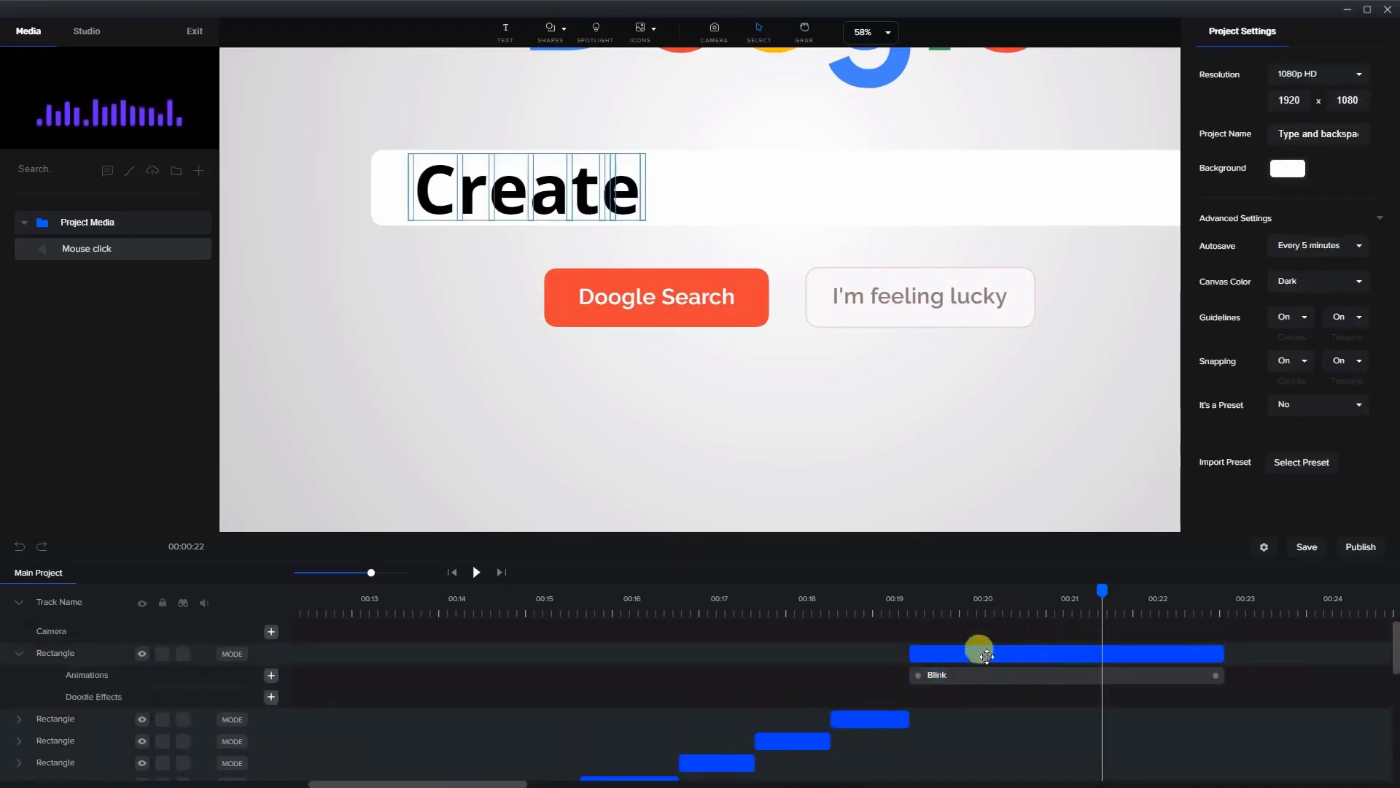
scroll(494, 679, "down", 5)
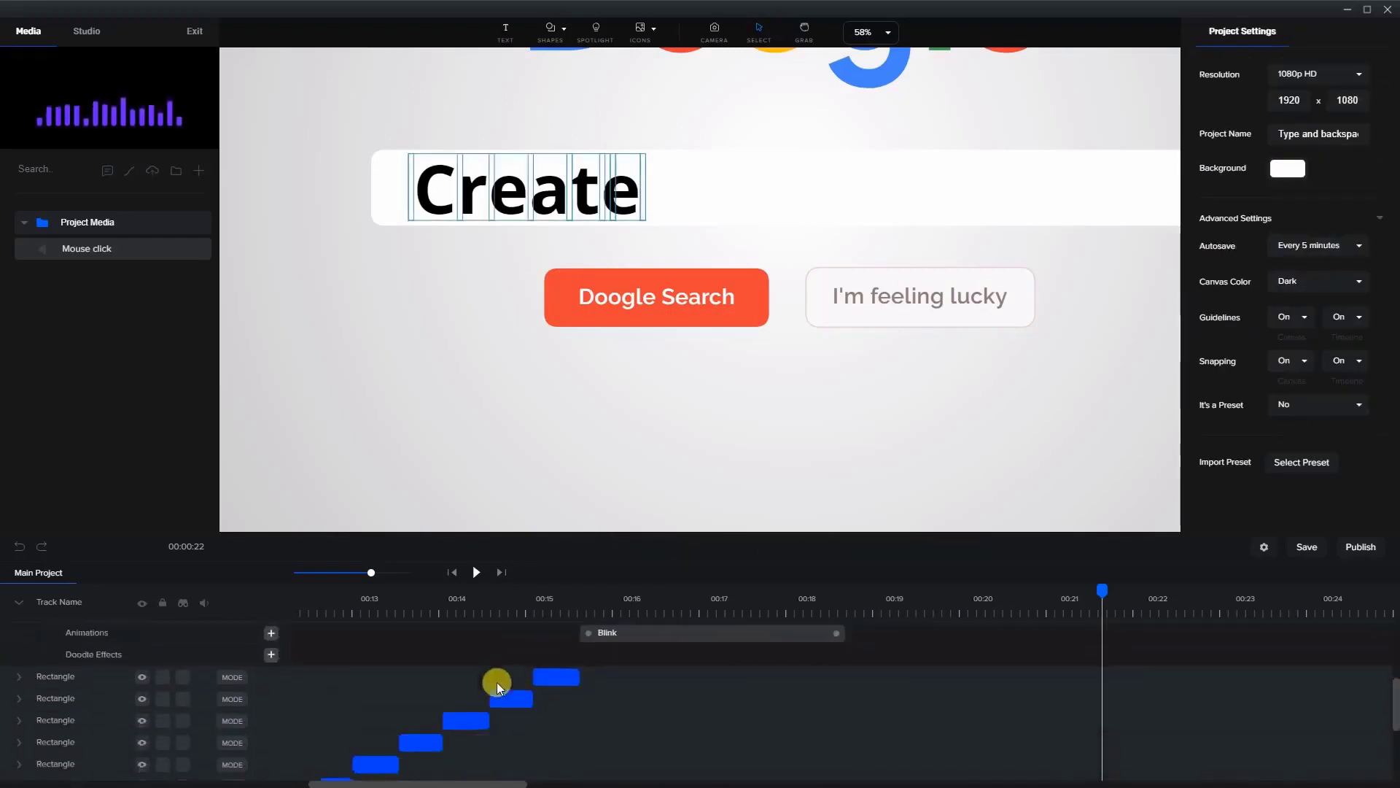
Group the selected Rectangle clips and name the group track 'cursor'.
right_click(330, 667)
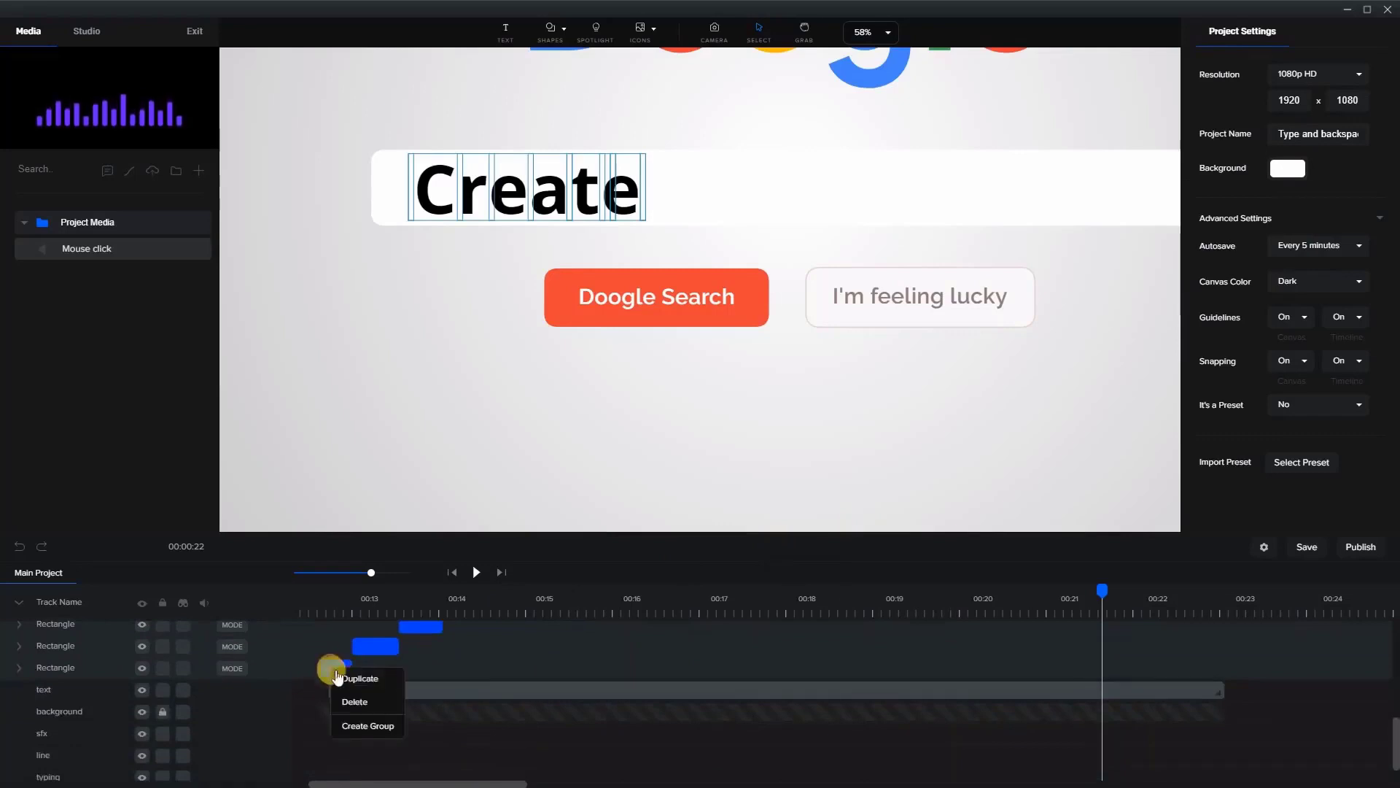
left_click(355, 731)
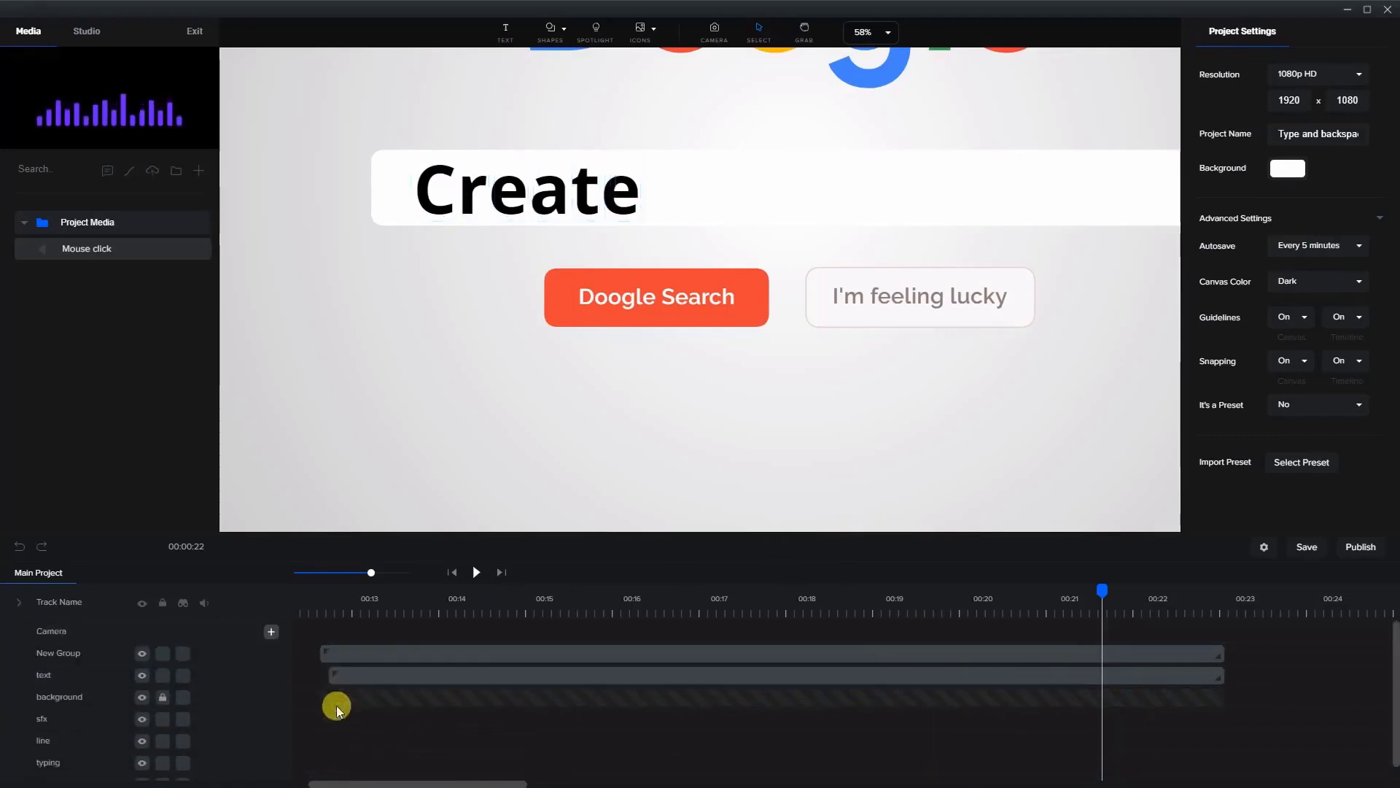
double_click(93, 654)
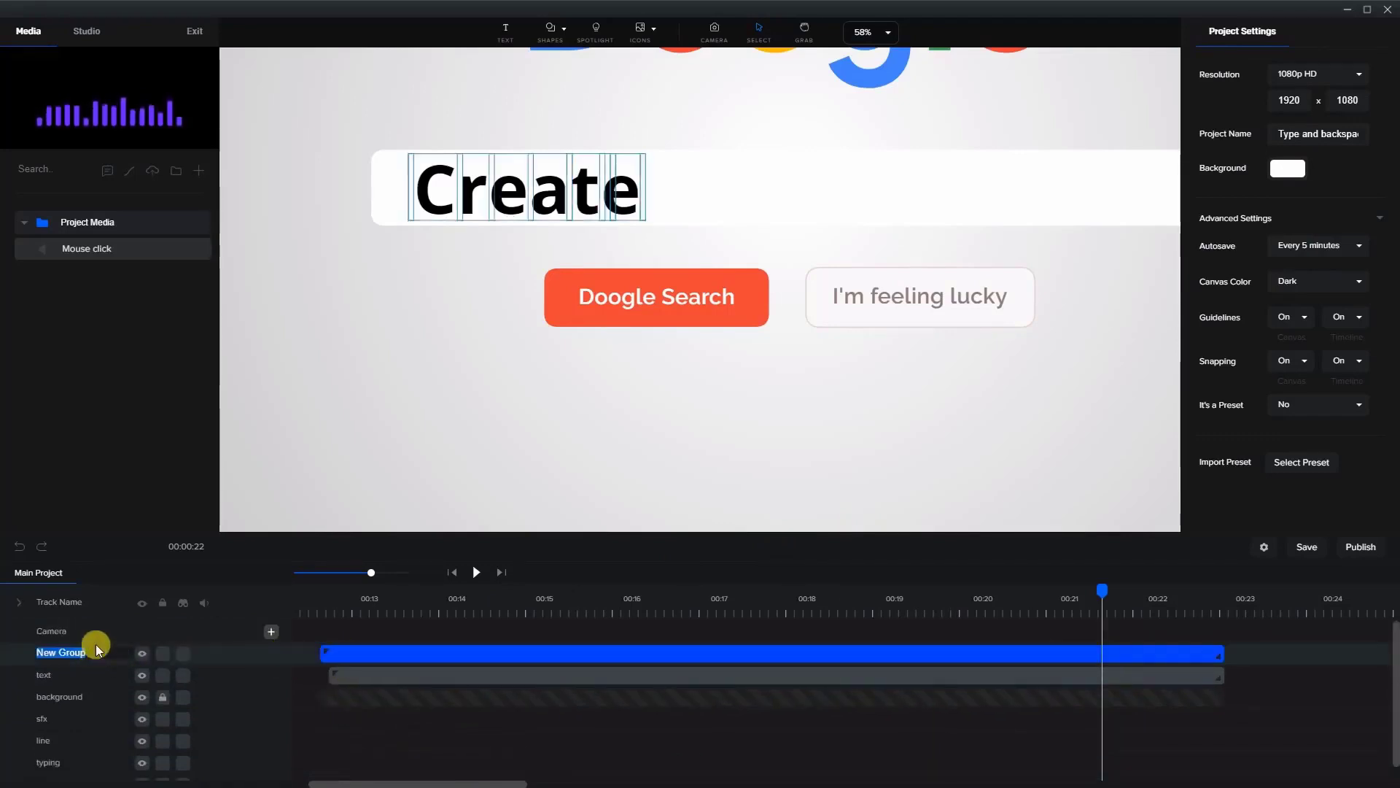
type("cursor")
key("Return")
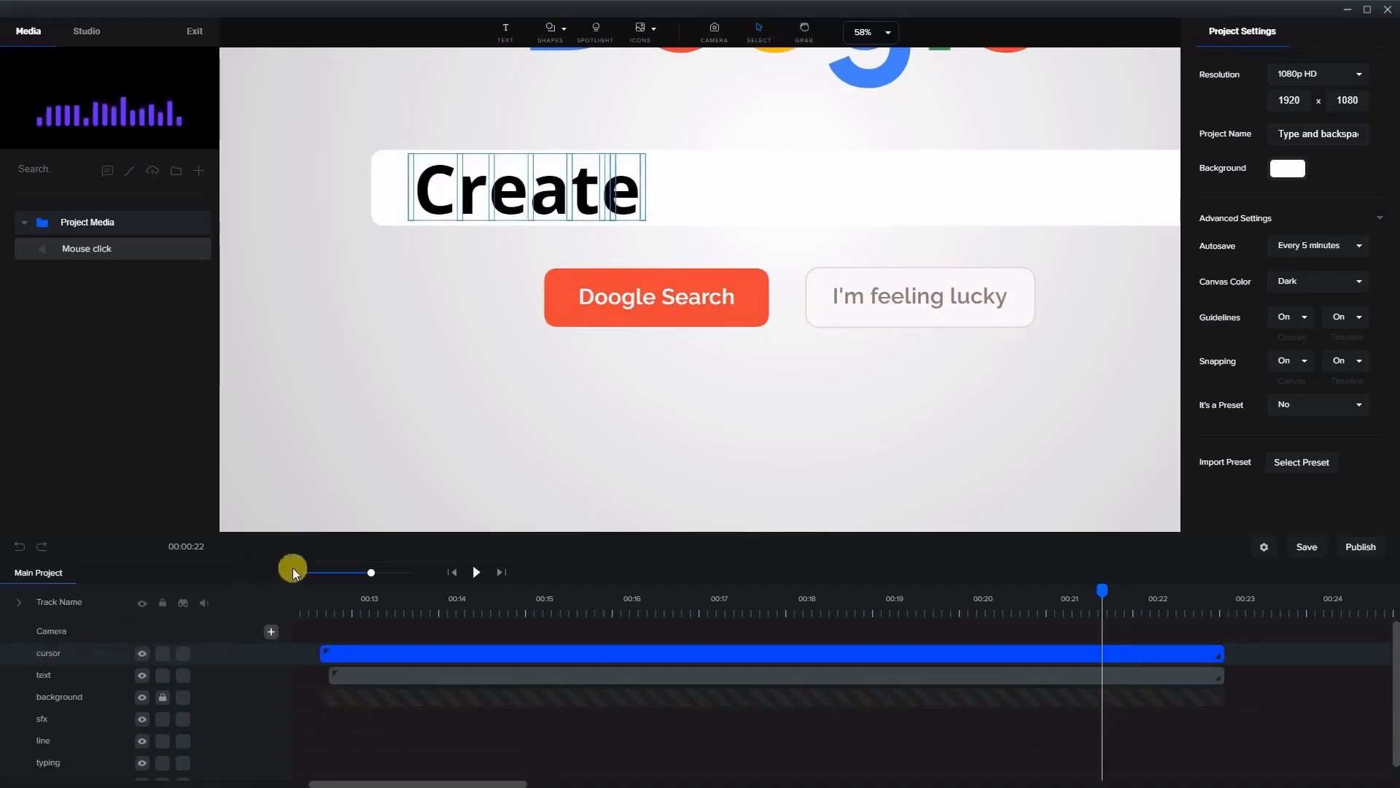
Scrub the preview from the timeline start to about 00:13, where the search box reads 'C'.
left_click(321, 614)
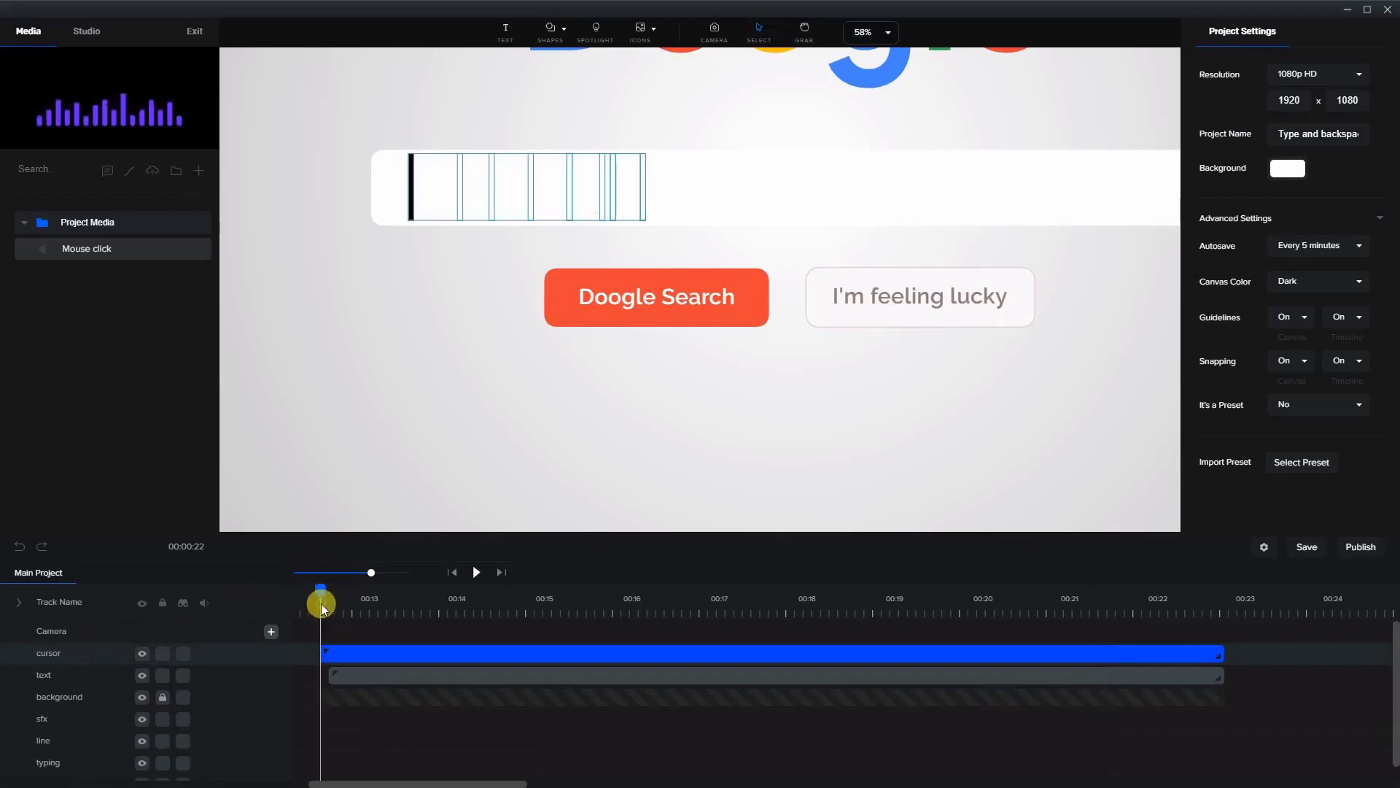
left_click_drag(321, 589, 363, 590)
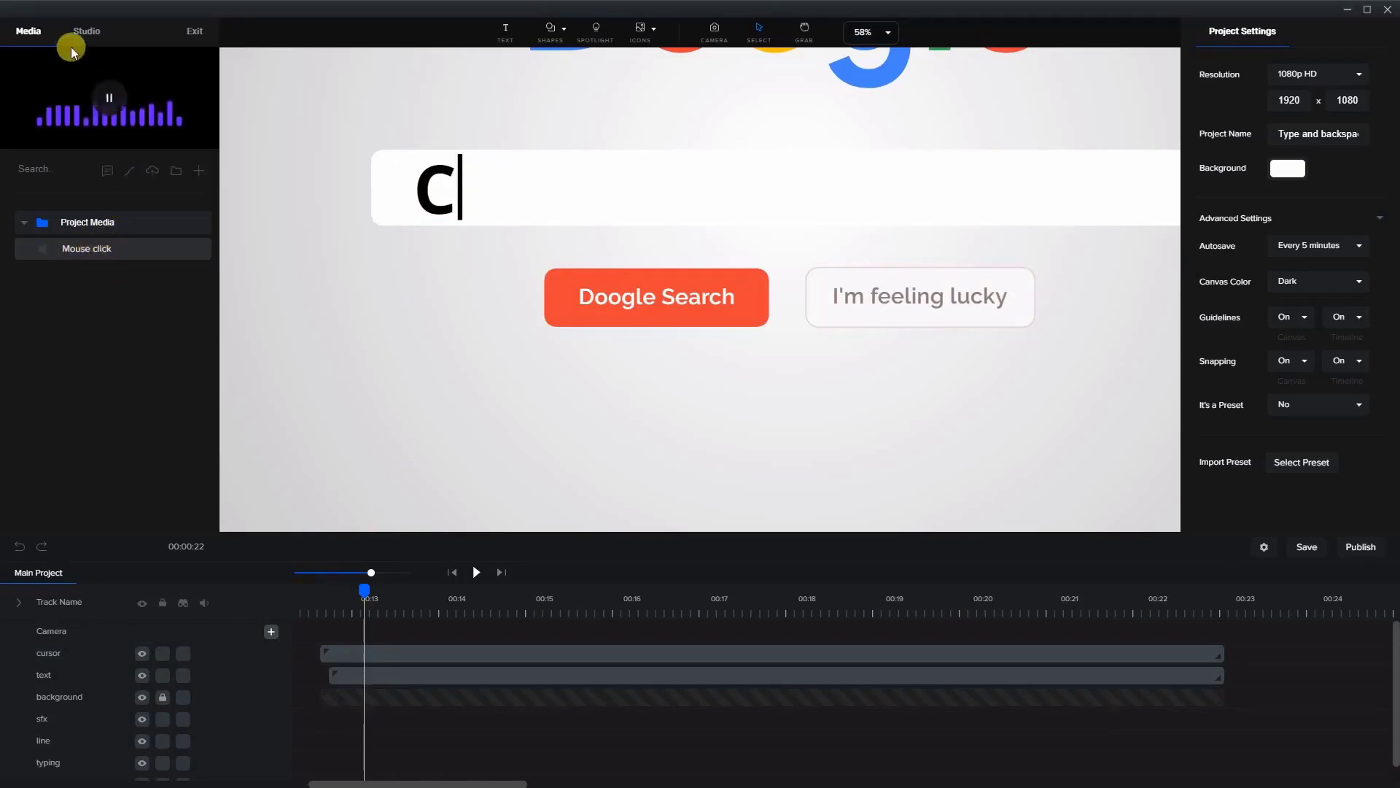
left_click(152, 172)
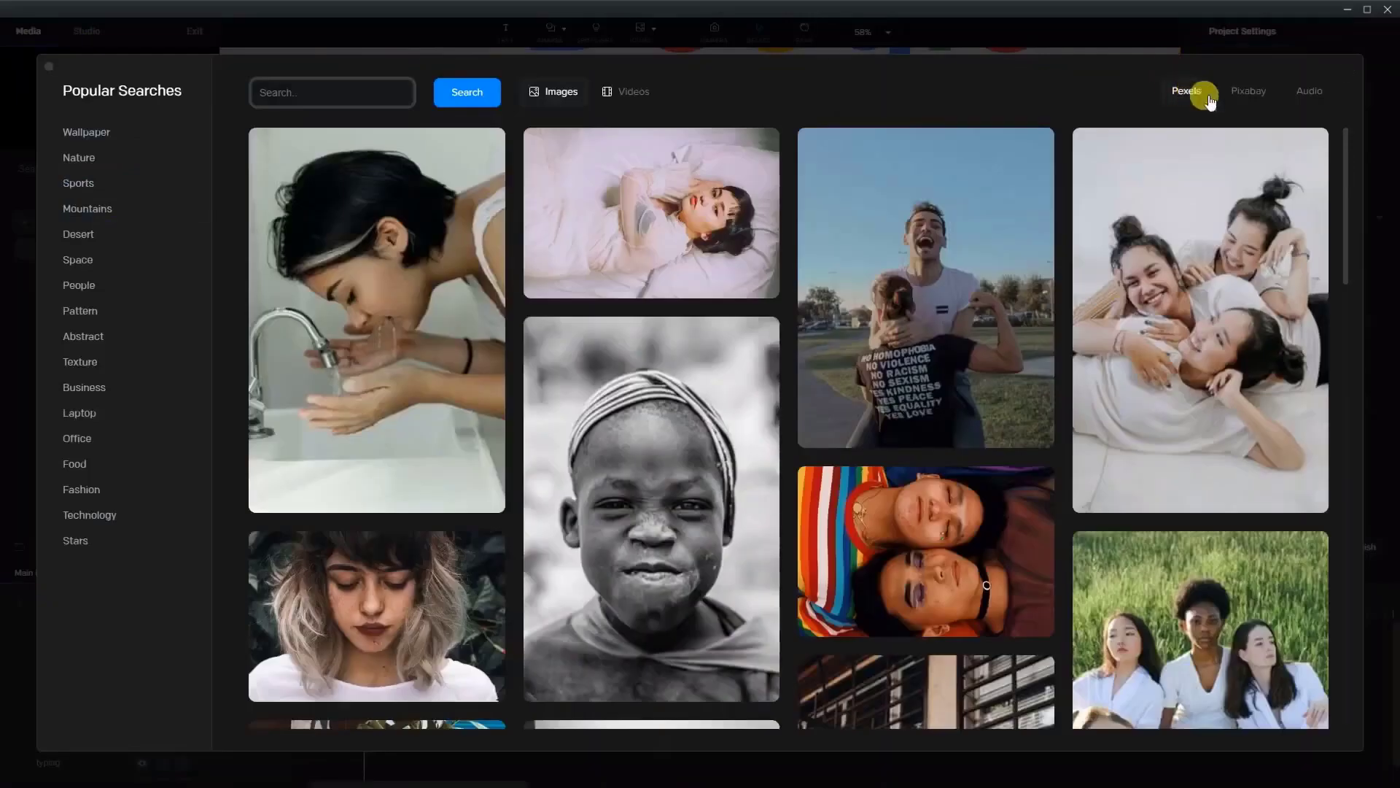
left_click(1295, 91)
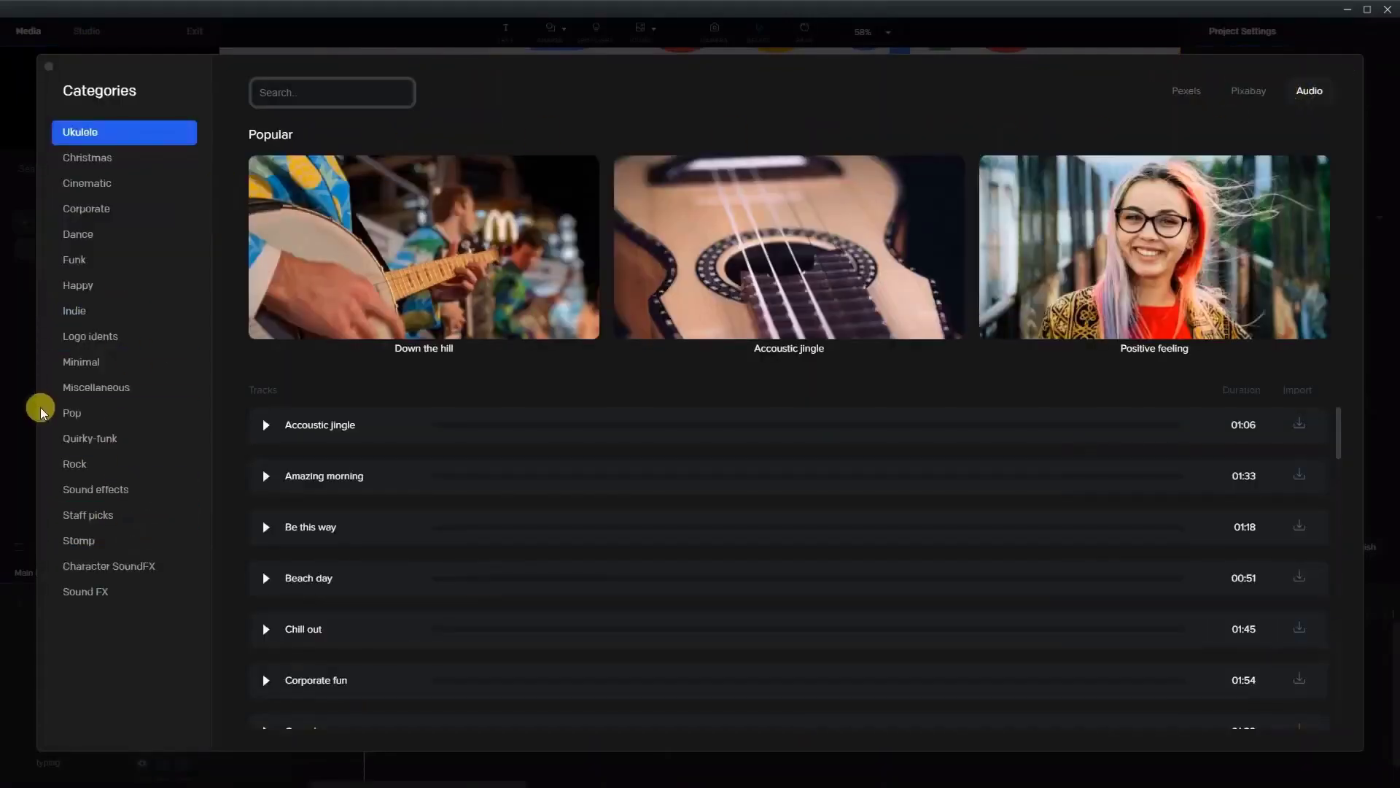
left_click(23, 395)
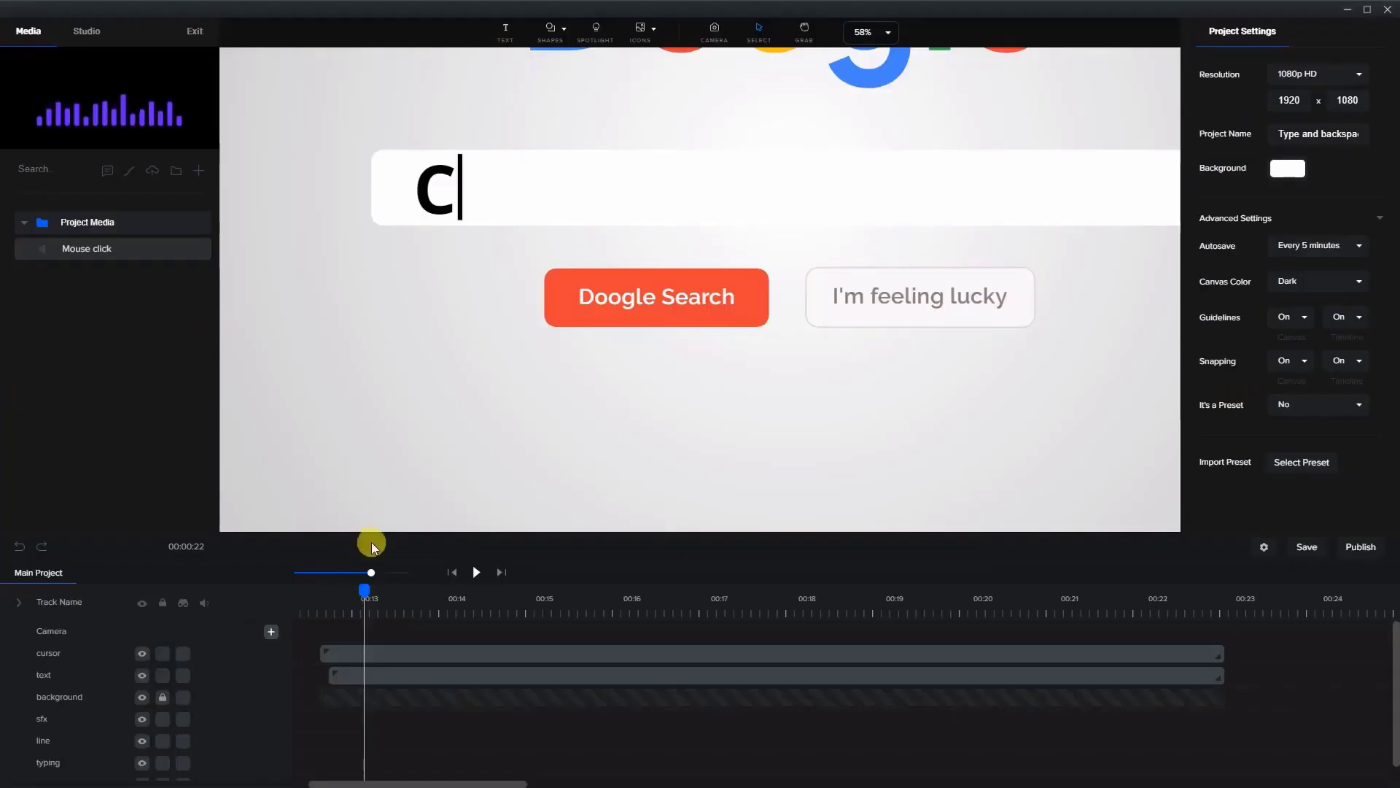
mouse_move(364, 593)
left_mouse_down()
mouse_move(332, 593)
mouse_move(356, 598)
left_mouse_up()
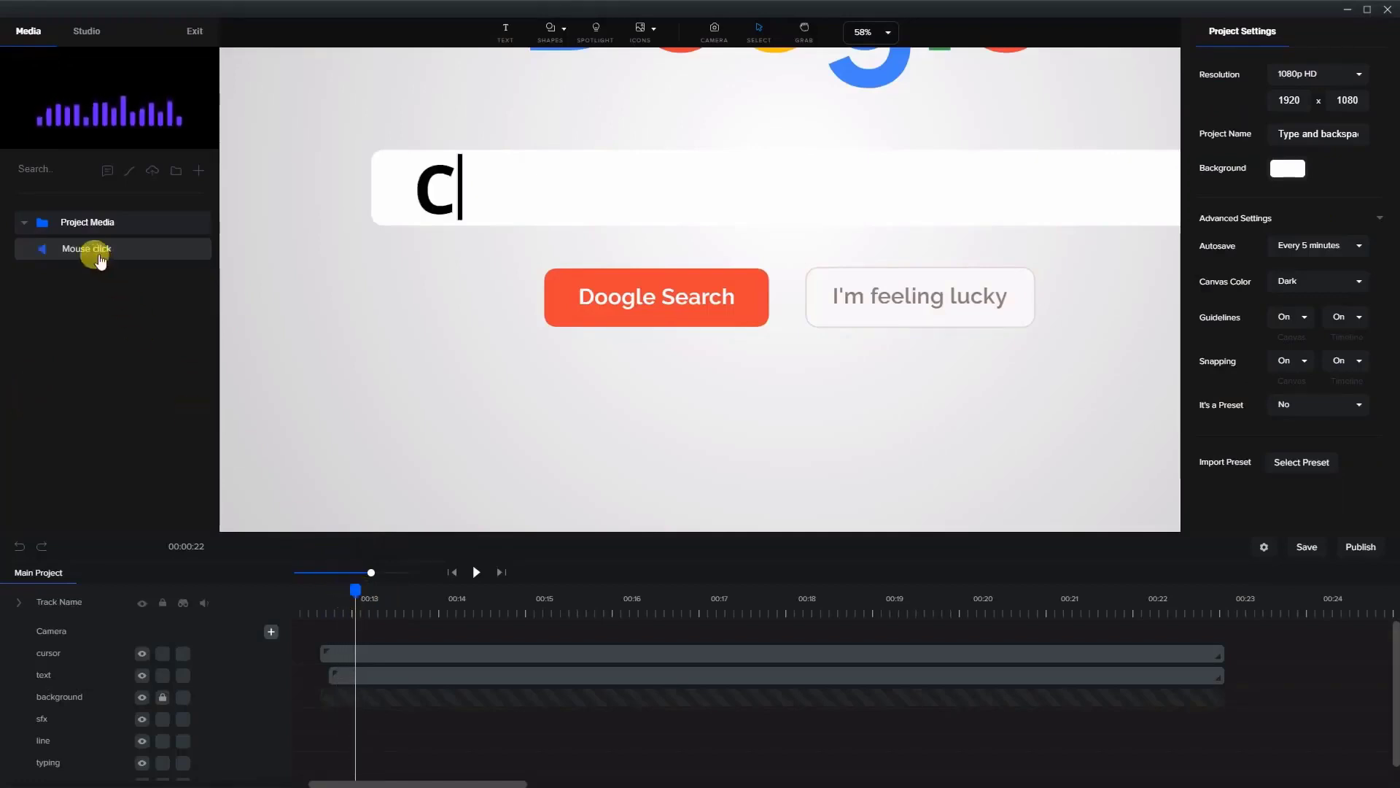
Add the Mouse click sound to the timeline and slide its clip to about 00:13.
left_click_drag(100, 261, 390, 258)
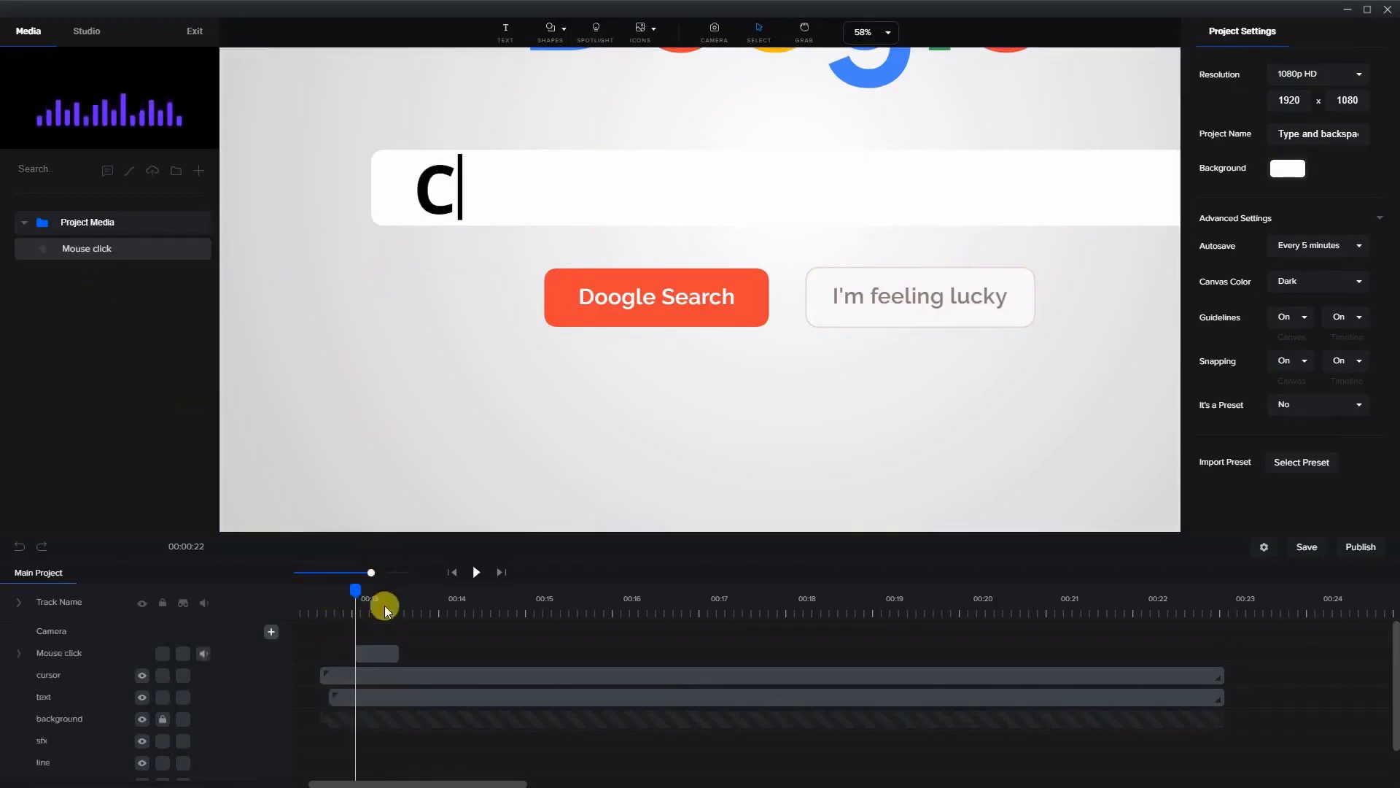
left_click_drag(382, 649, 369, 659)
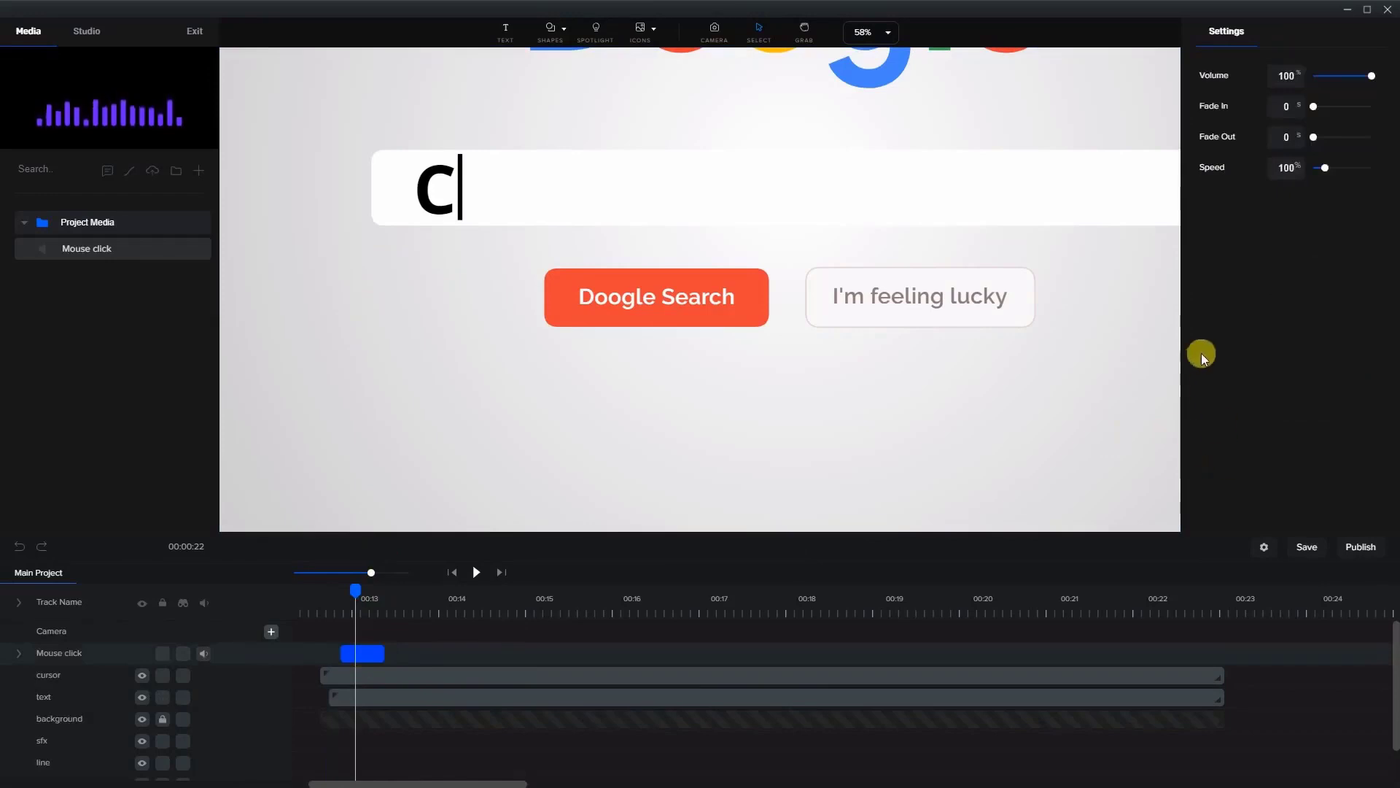
scroll(1091, 422, "down", 8)
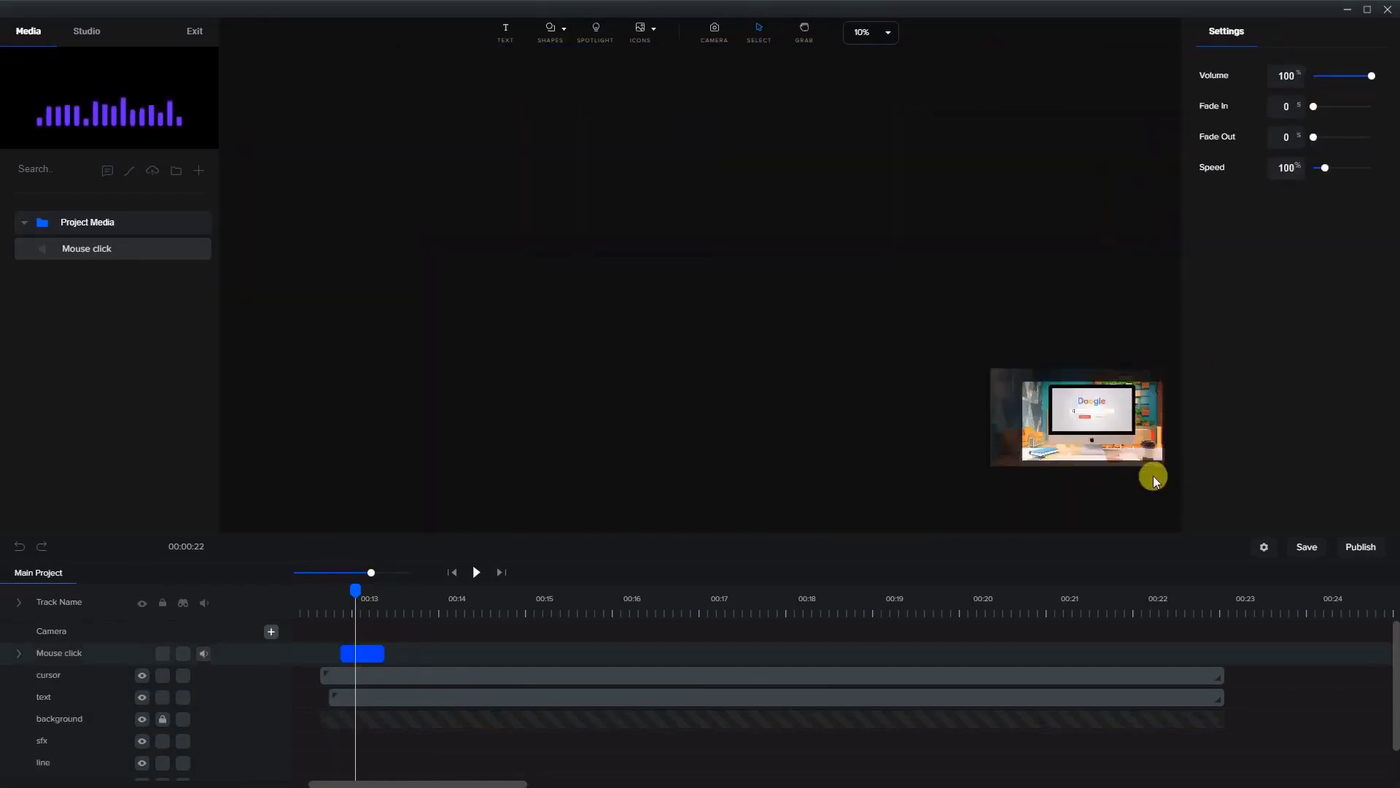
left_click(1153, 476)
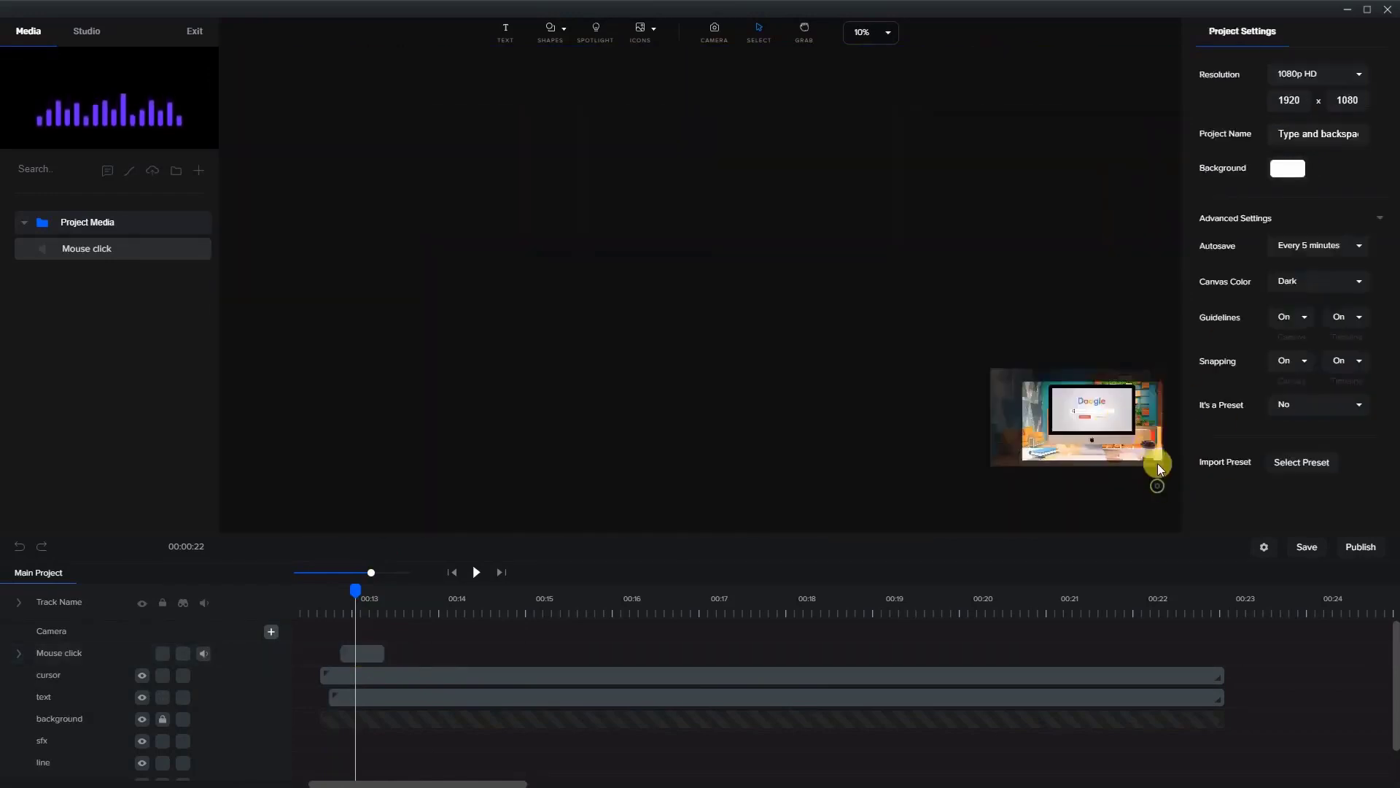
scroll(1157, 462, "up", 5)
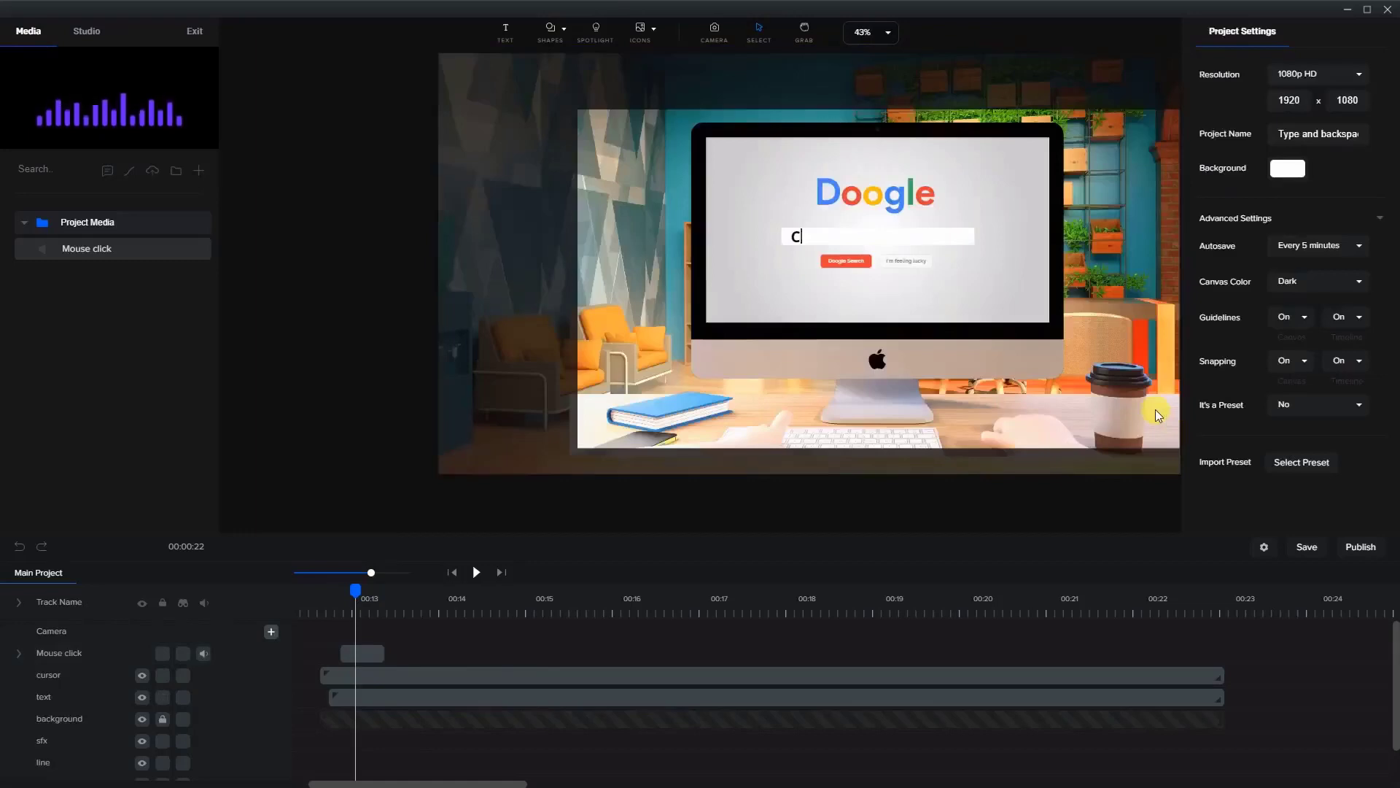
scroll(1156, 415, "up", 1)
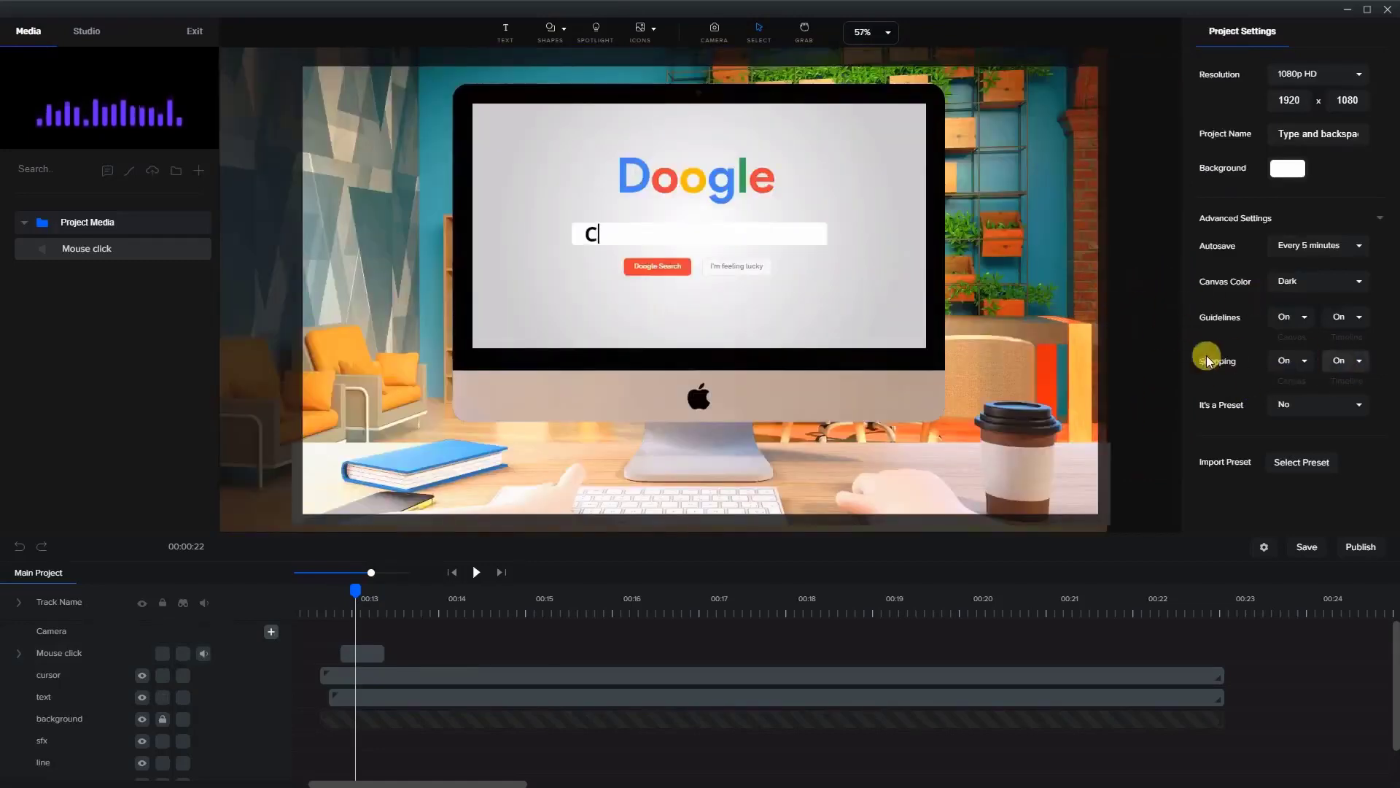
Turn off the second snapping setting and scrub the preview to where 'Cr' shows.
left_click(1342, 387)
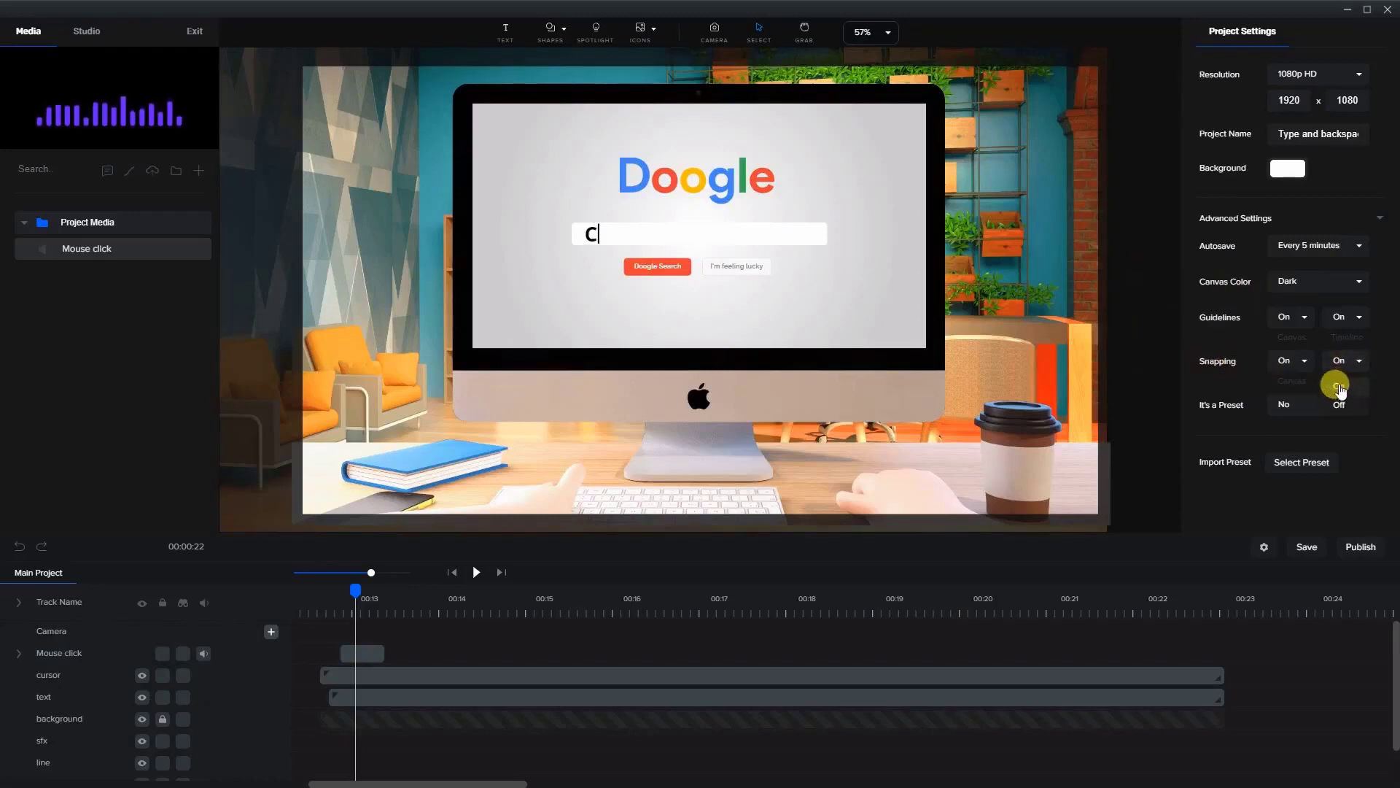
left_click(1340, 404)
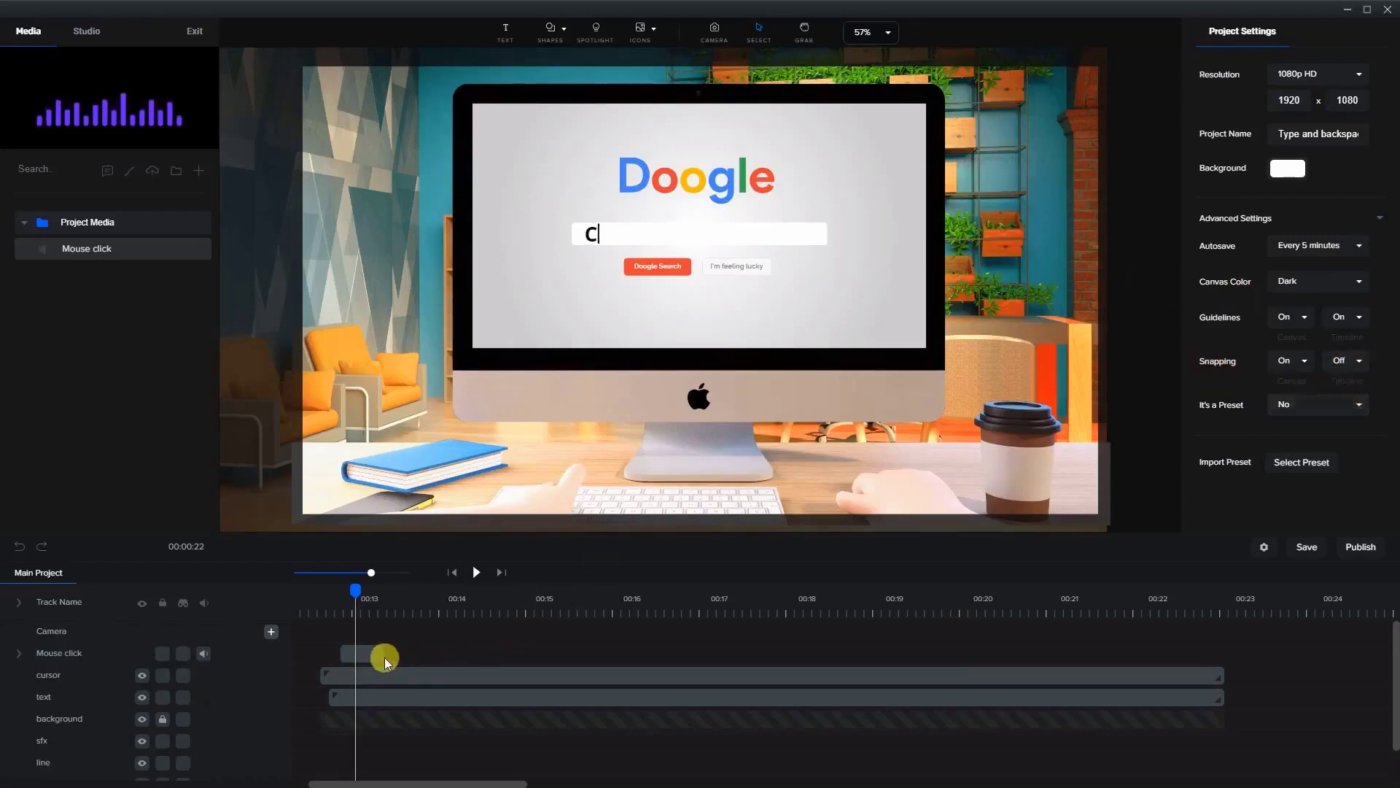
left_click(361, 652)
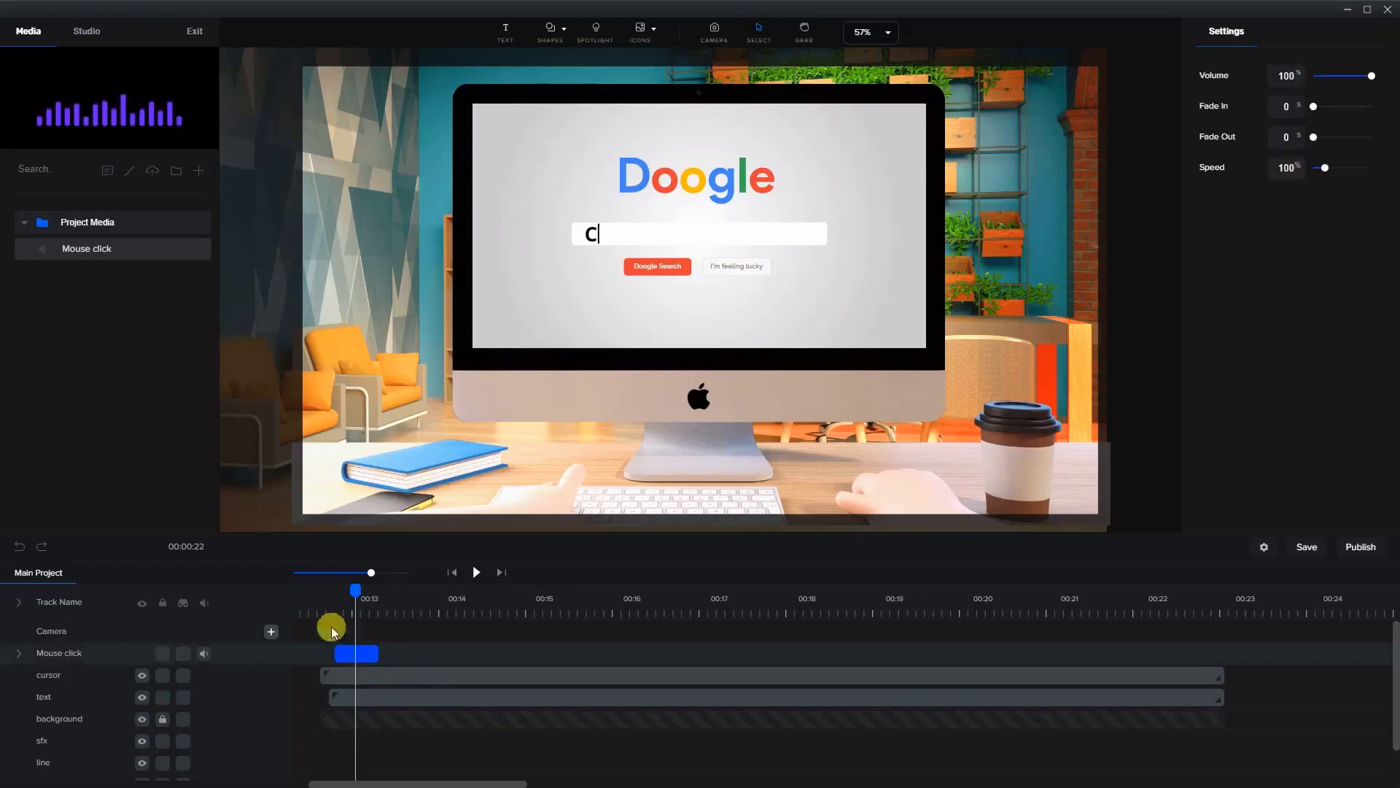
left_click(329, 603)
left_click(469, 579)
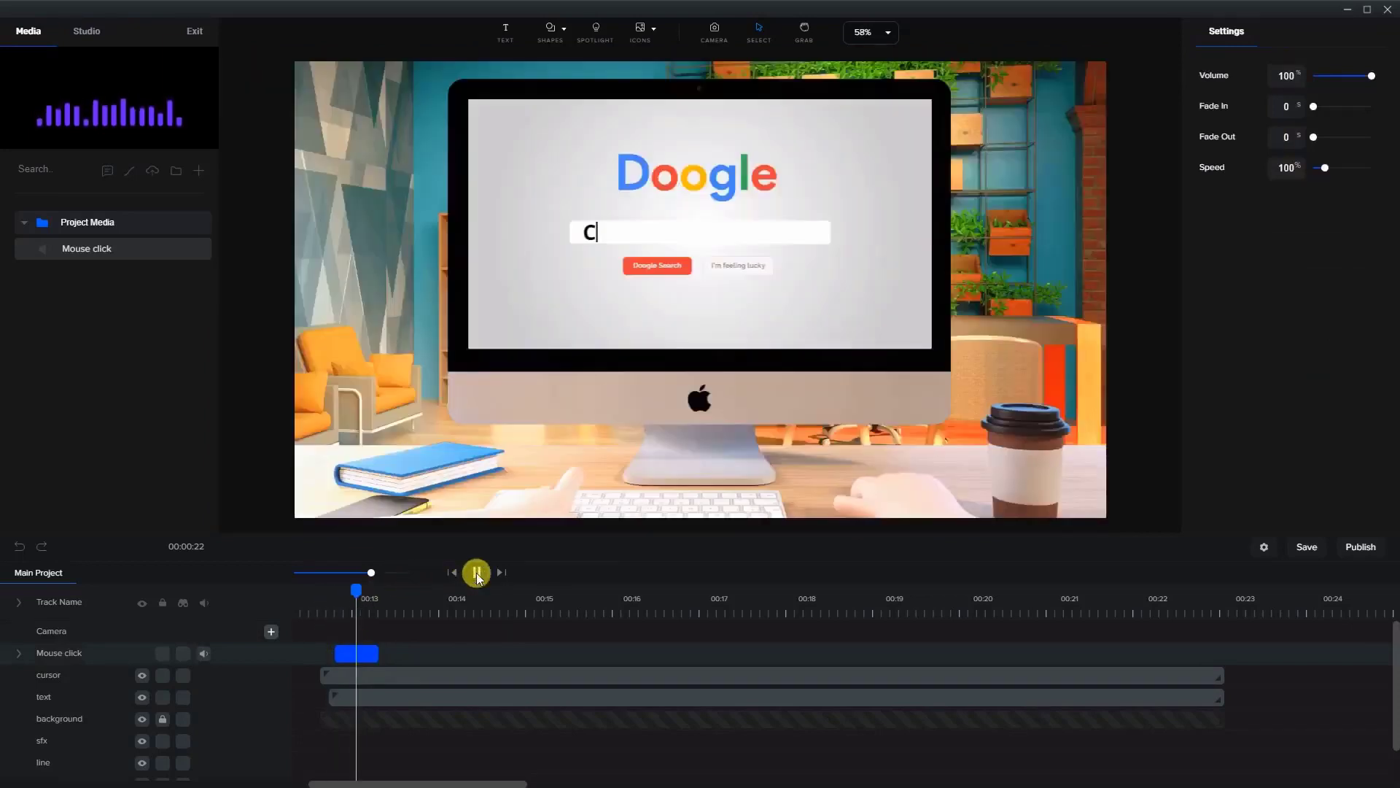
left_click(476, 572)
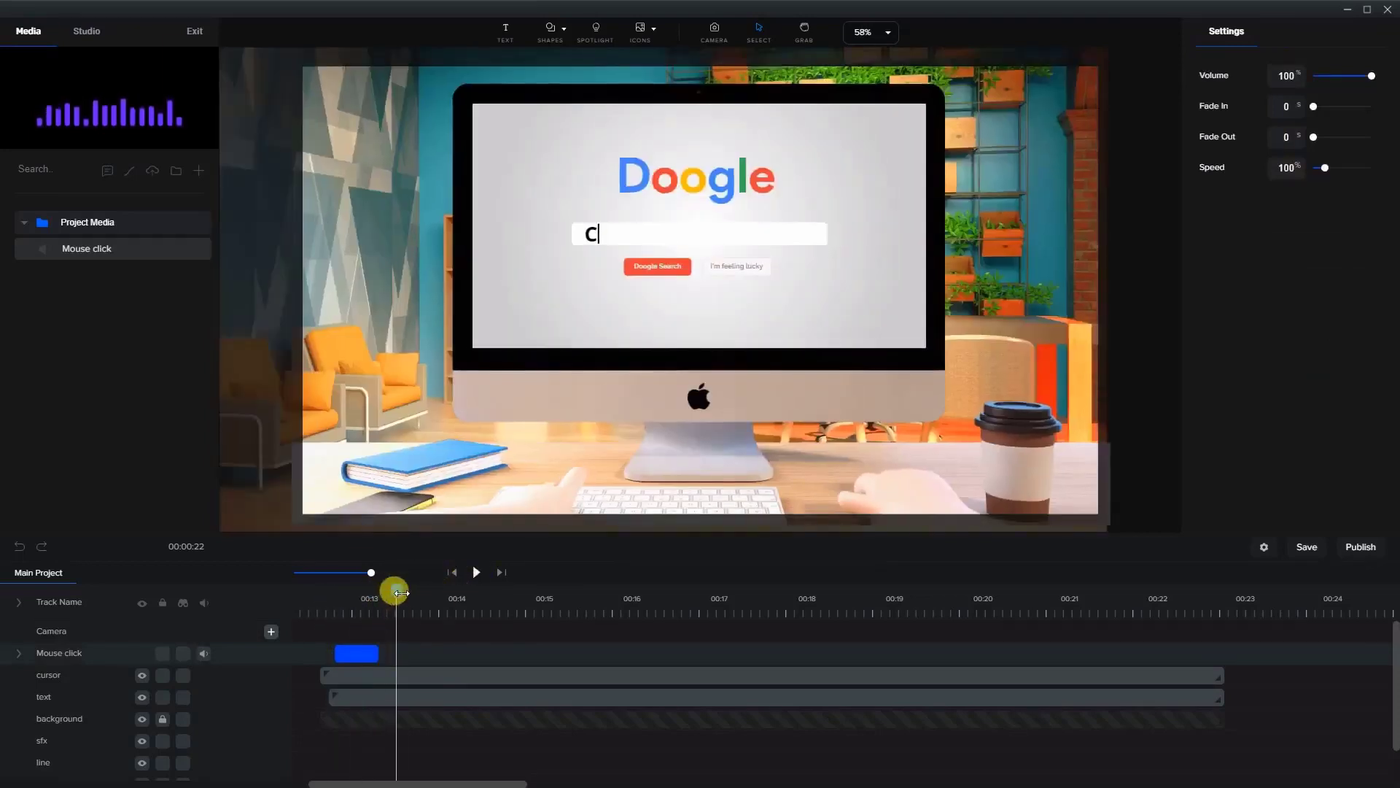
left_click_drag(401, 593, 405, 598)
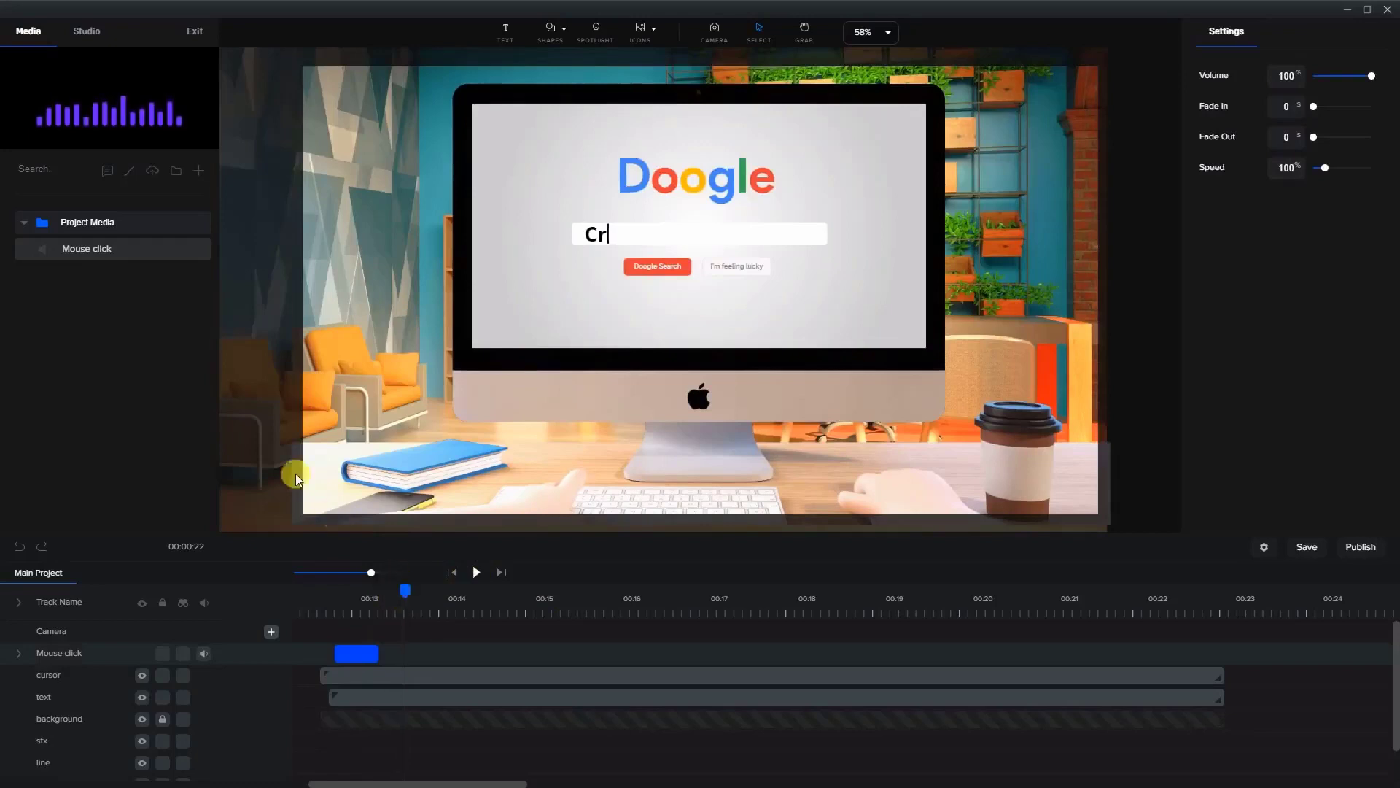
Add Mouse click sounds at 'Cr' (about 00:13.4), the next letter, and 'Crea'.
left_click_drag(103, 251, 411, 654)
left_click(427, 649)
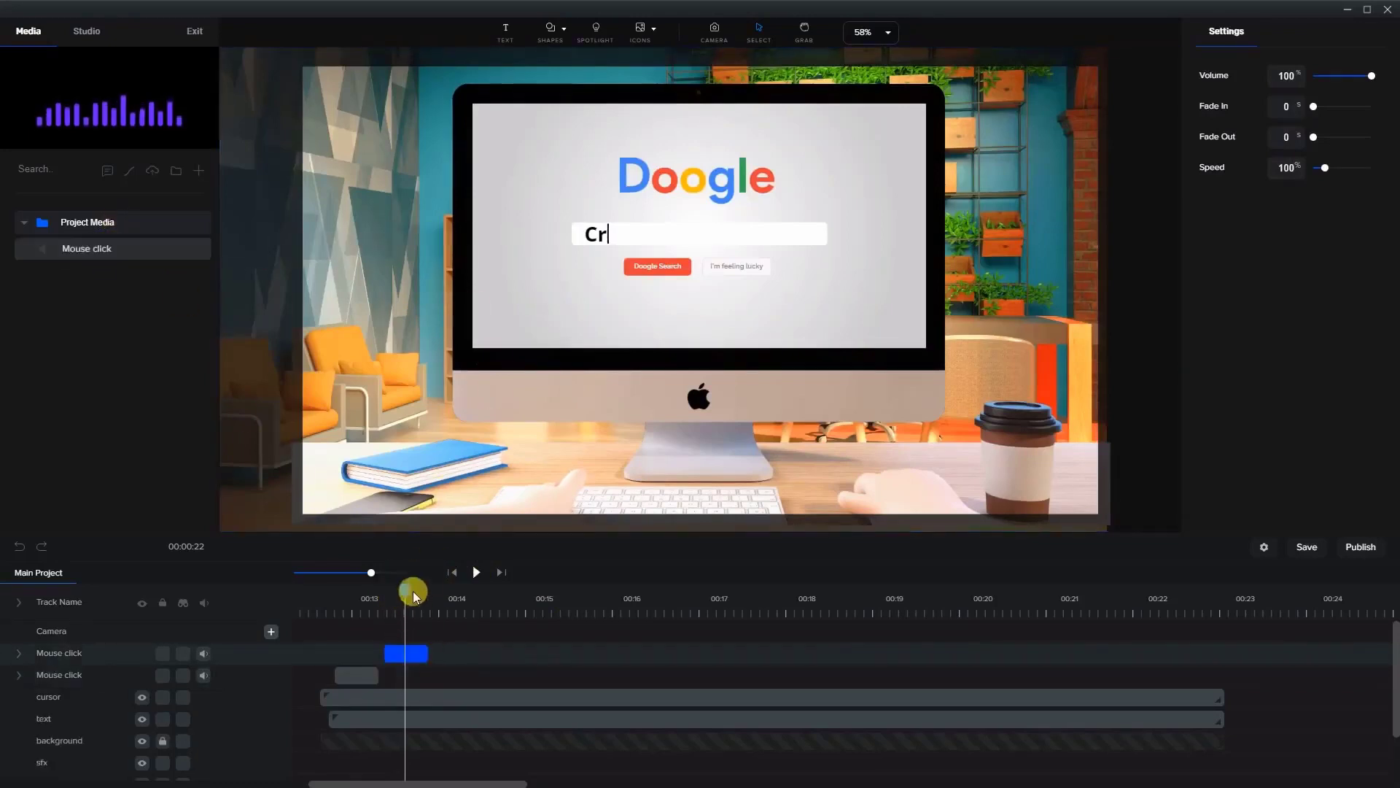
left_click_drag(412, 588, 446, 607)
left_click_drag(88, 250, 457, 659)
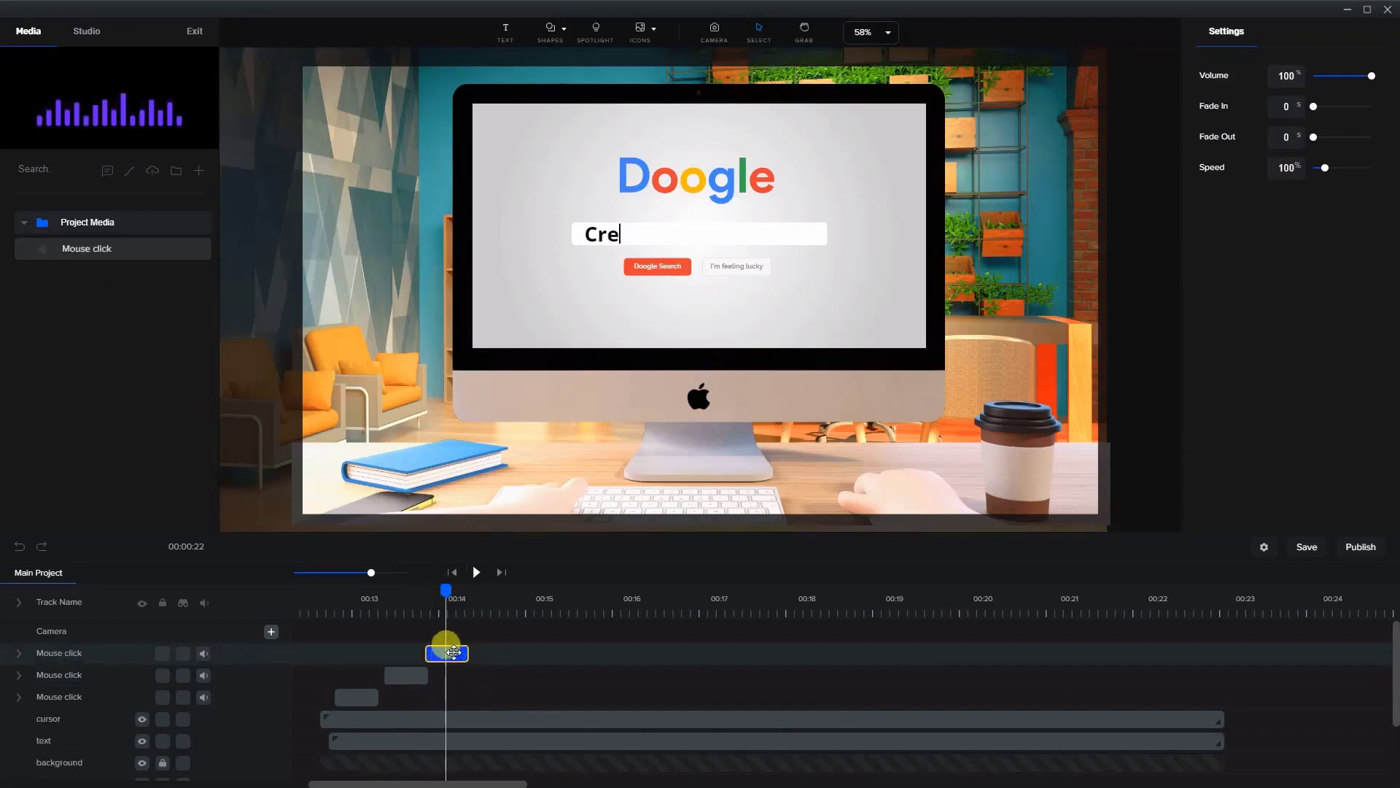
left_click_drag(446, 590, 492, 598)
left_click(111, 249)
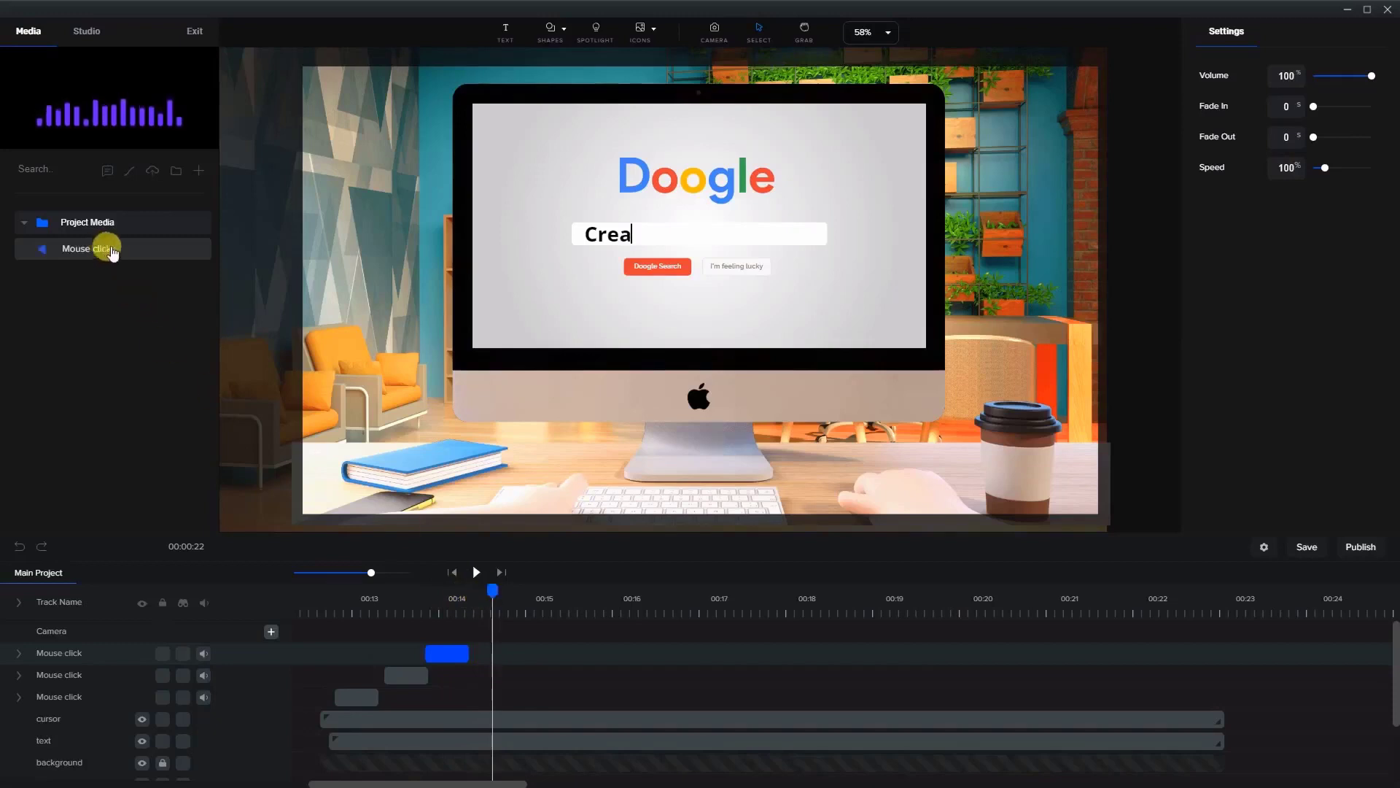
left_click_drag(111, 250, 506, 658)
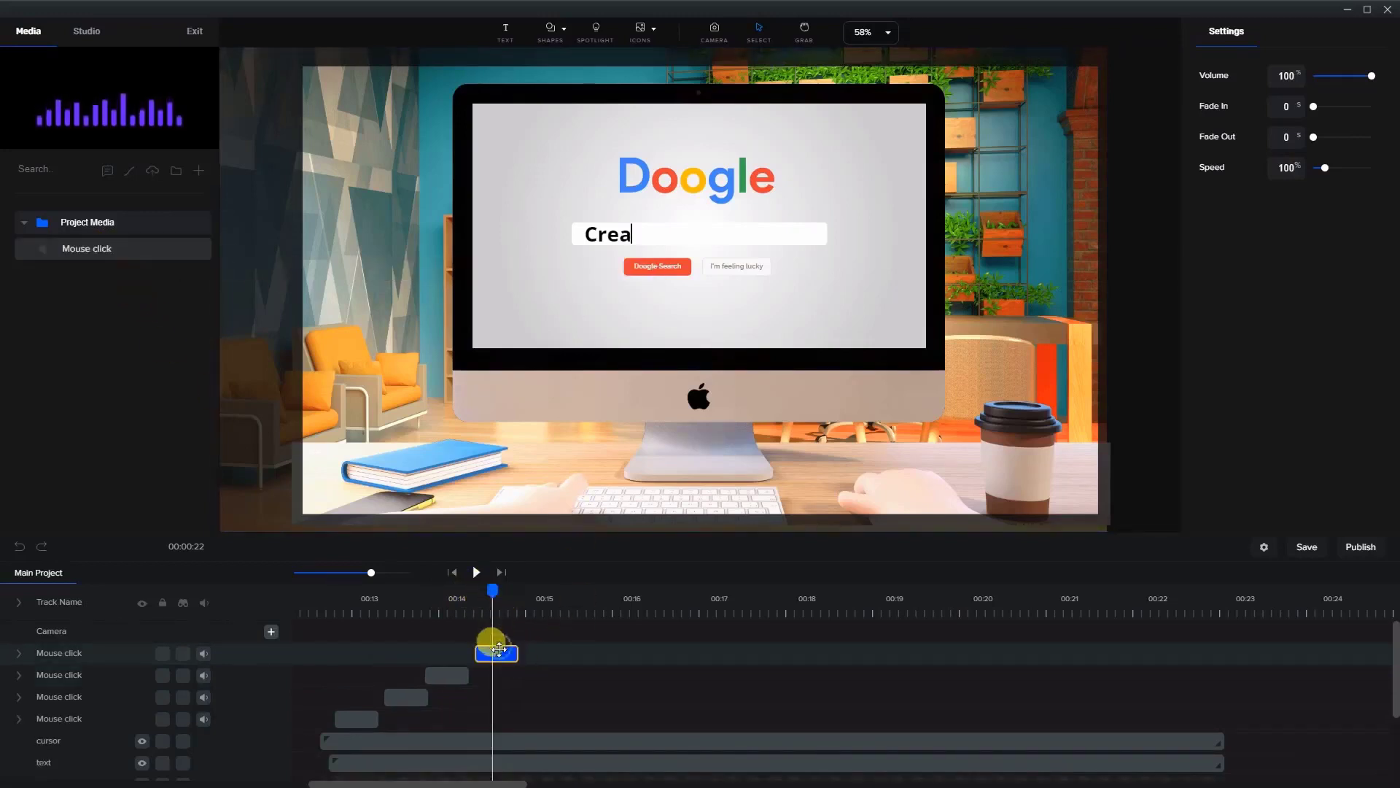
Add Mouse click sounds for the 'e' and the next letter, shifting the last to about 00:14.8.
left_click_drag(487, 586, 533, 608)
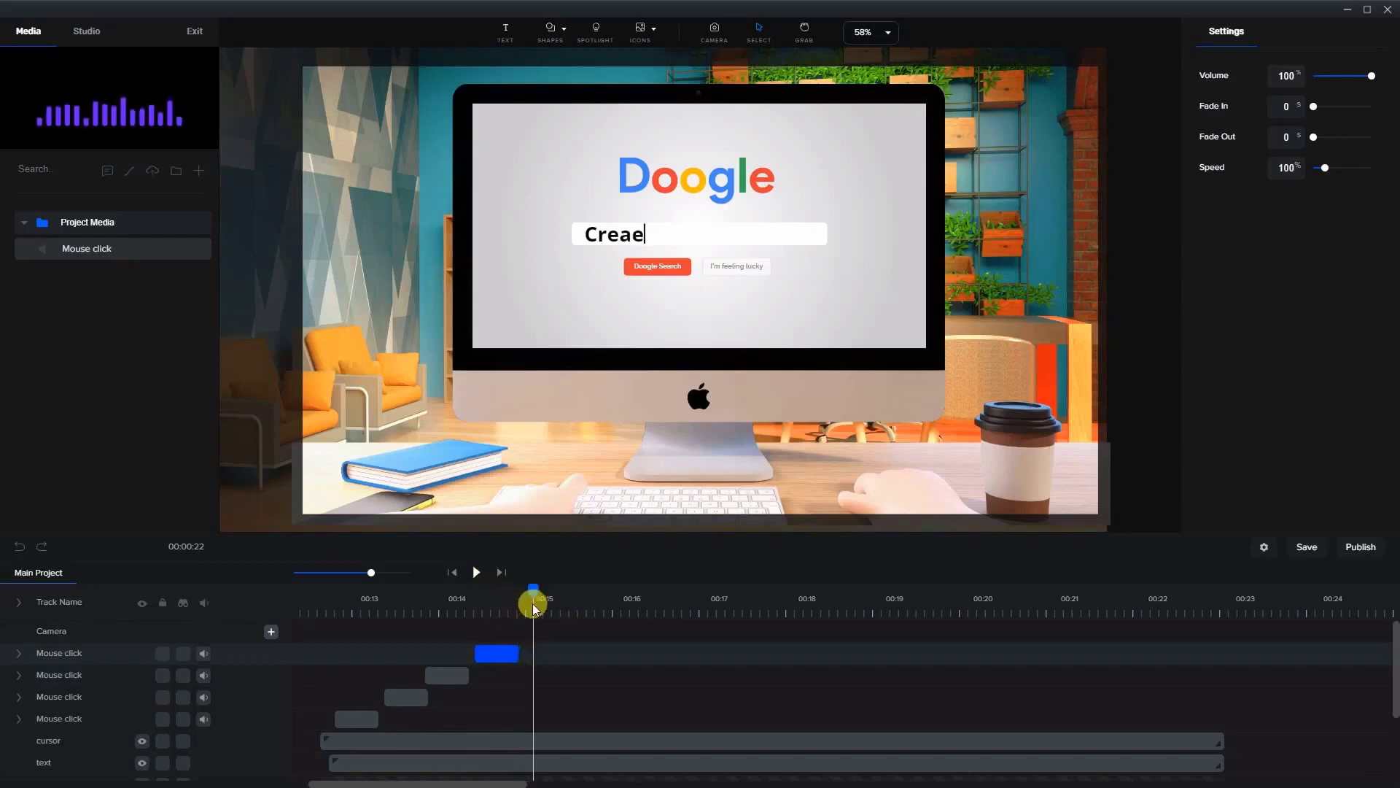
left_click_drag(80, 248, 541, 658)
left_click_drag(533, 589, 582, 605)
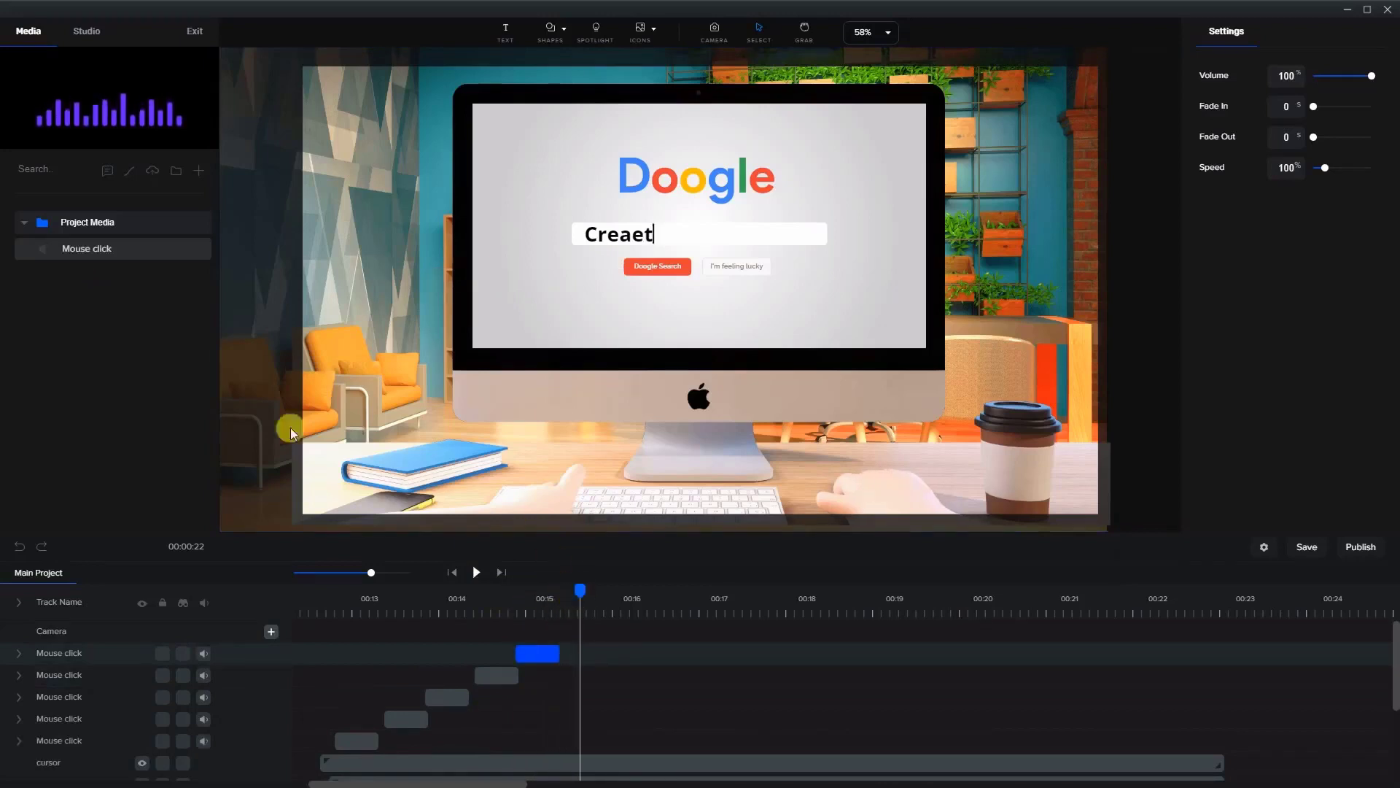
left_click_drag(69, 250, 613, 557)
left_click(604, 658)
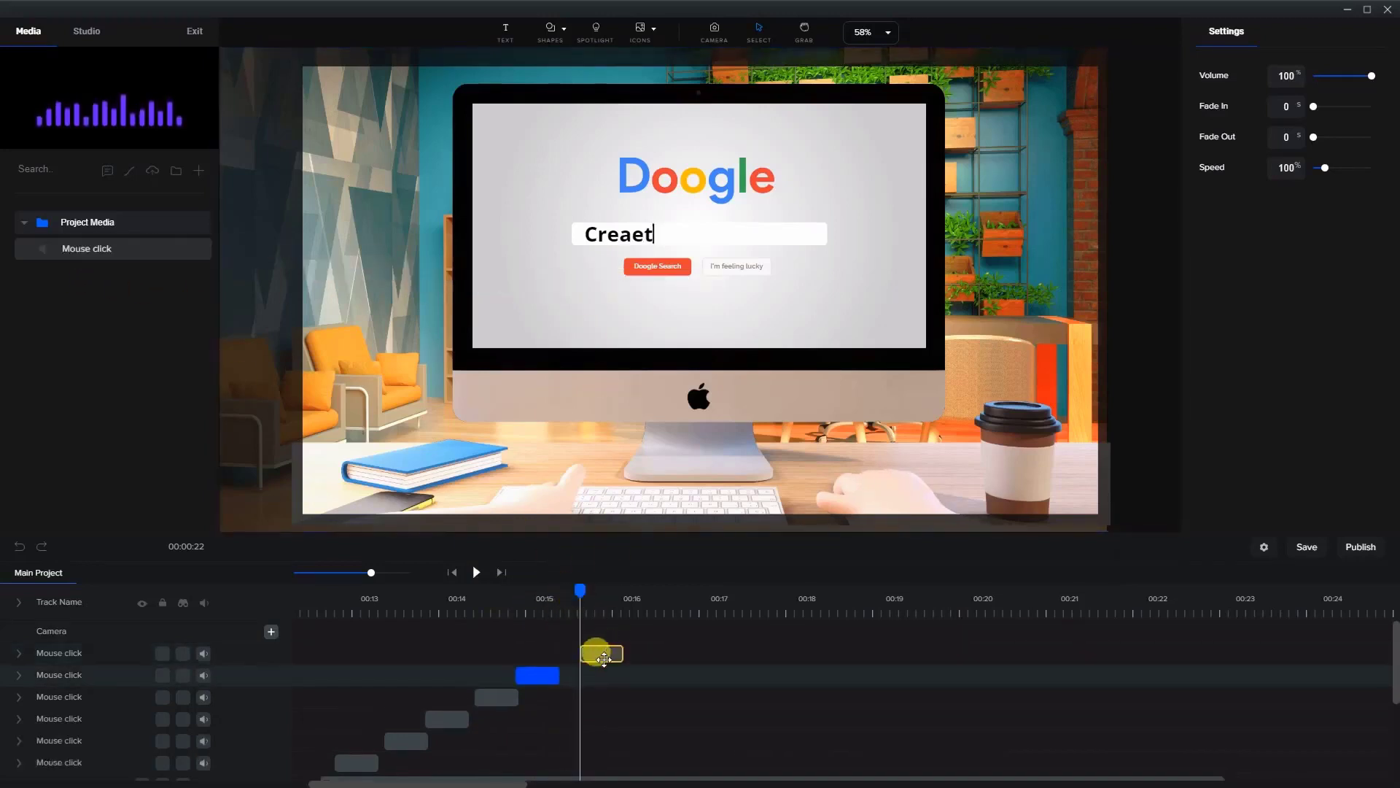
left_click_drag(604, 654, 586, 656)
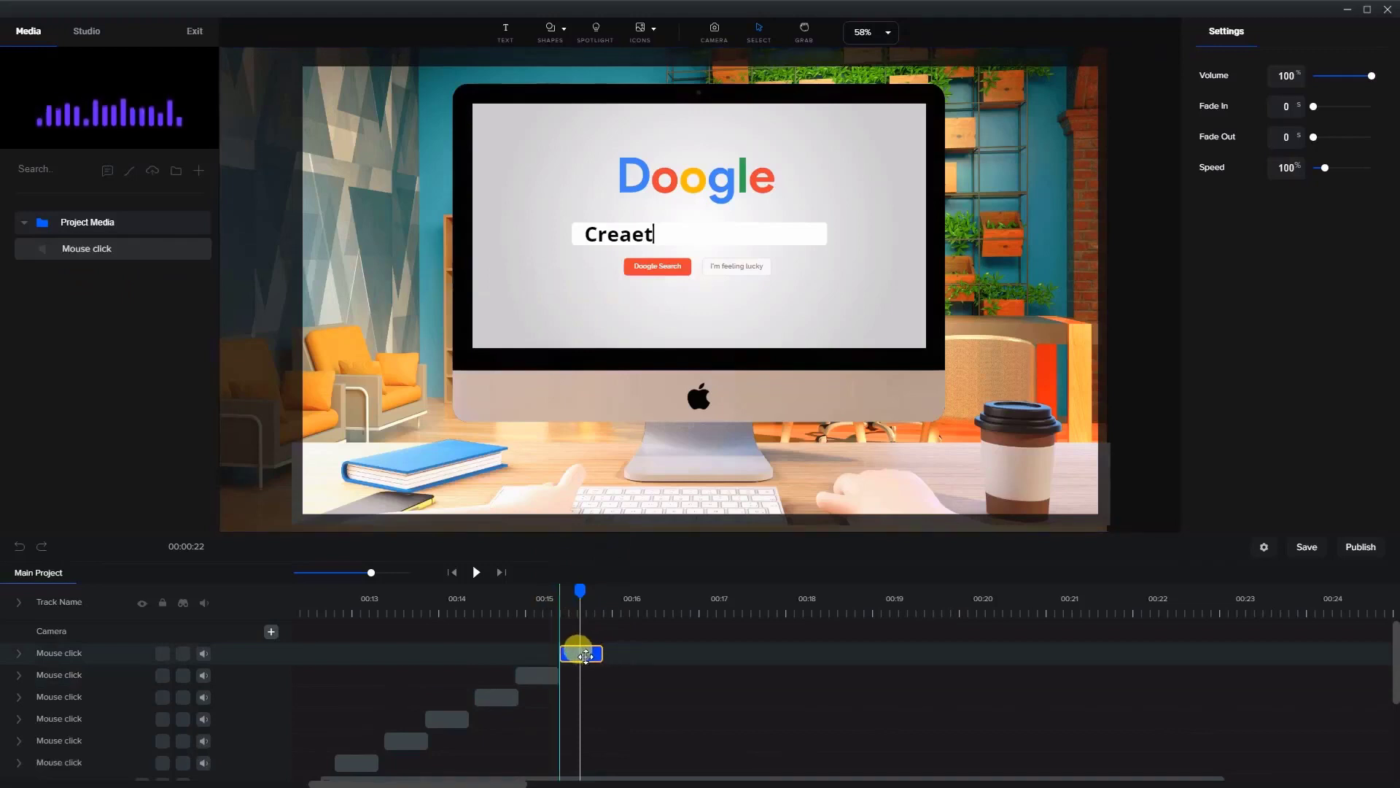
Add Mouse click sounds at the next text changes, through the backspace to 'Crea'.
left_click(581, 591)
left_click_drag(582, 587, 685, 588)
left_click_drag(103, 252, 694, 651)
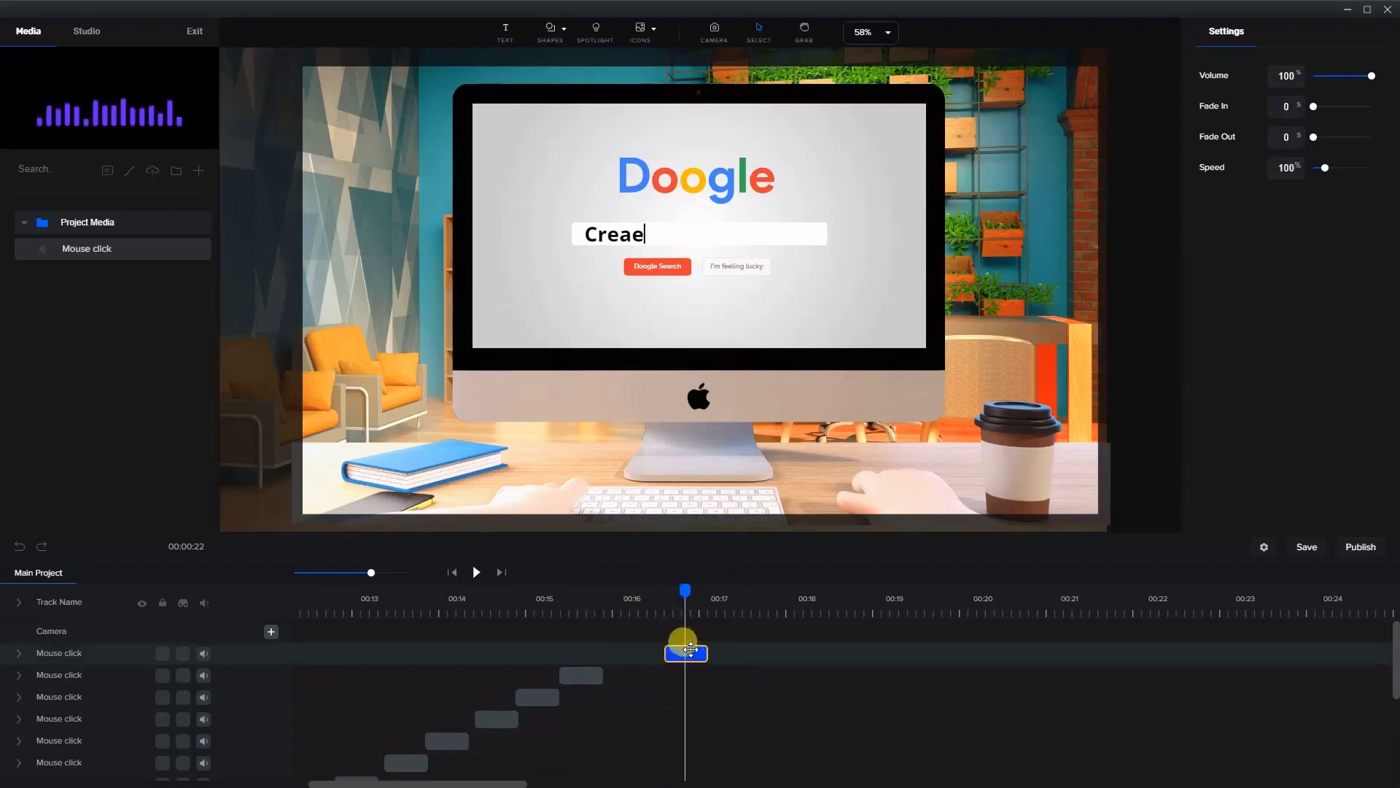
left_click_drag(686, 591, 761, 594)
left_click_drag(87, 249, 773, 648)
Add Mouse click sounds where the 't' is retyped and where 'Create' completes near 00:19.
left_click_drag(761, 595, 833, 591)
left_click_drag(140, 244, 844, 654)
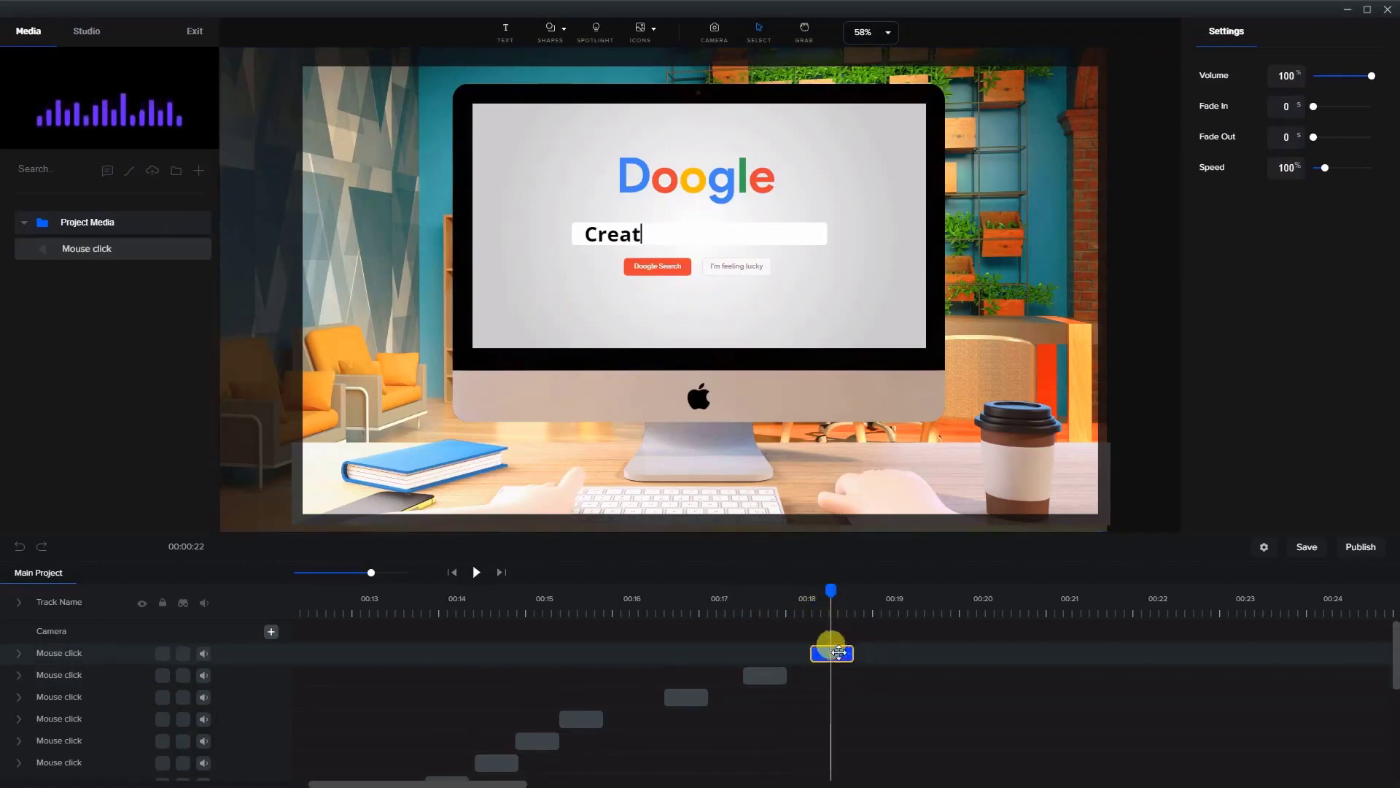
left_click_drag(829, 589, 909, 593)
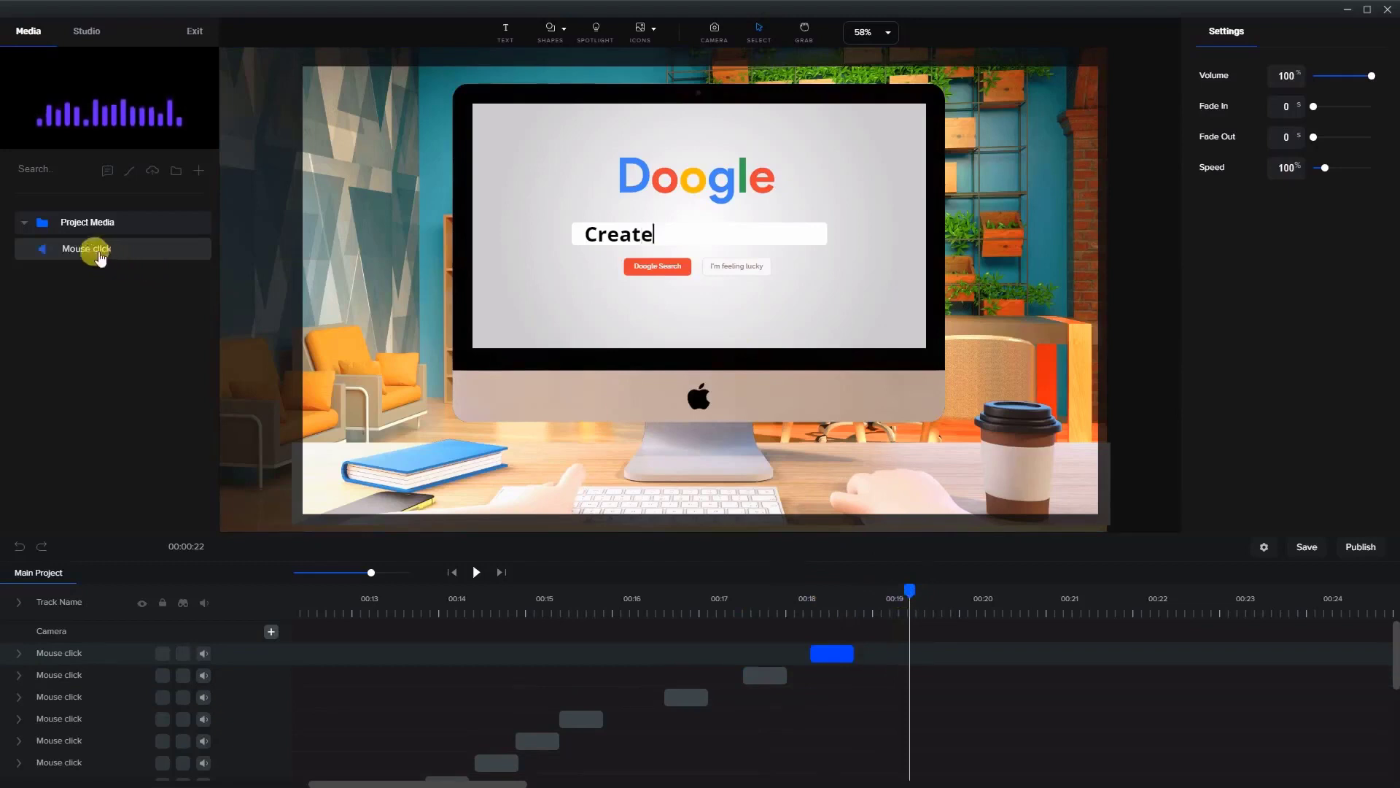
left_click_drag(94, 250, 920, 654)
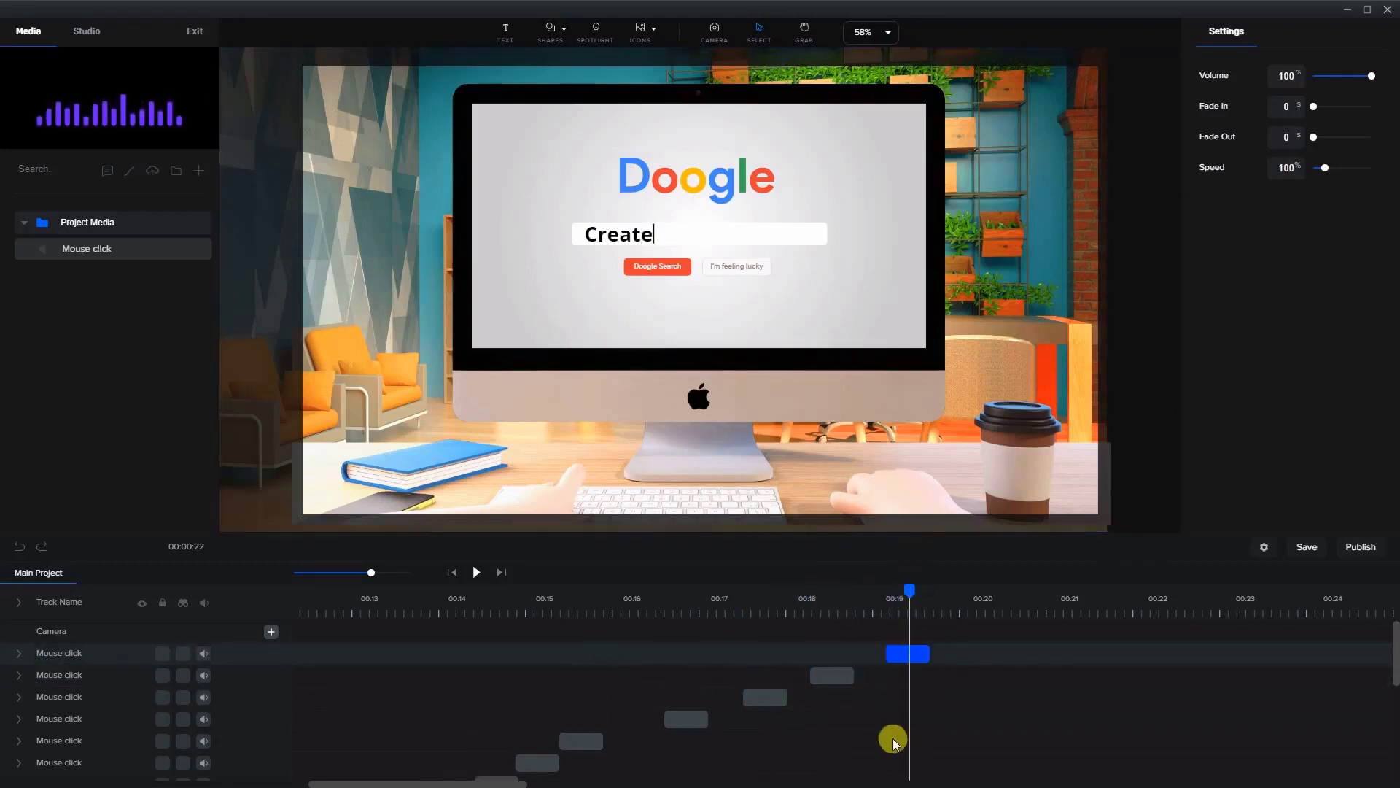
left_click(1135, 508)
left_click(908, 653)
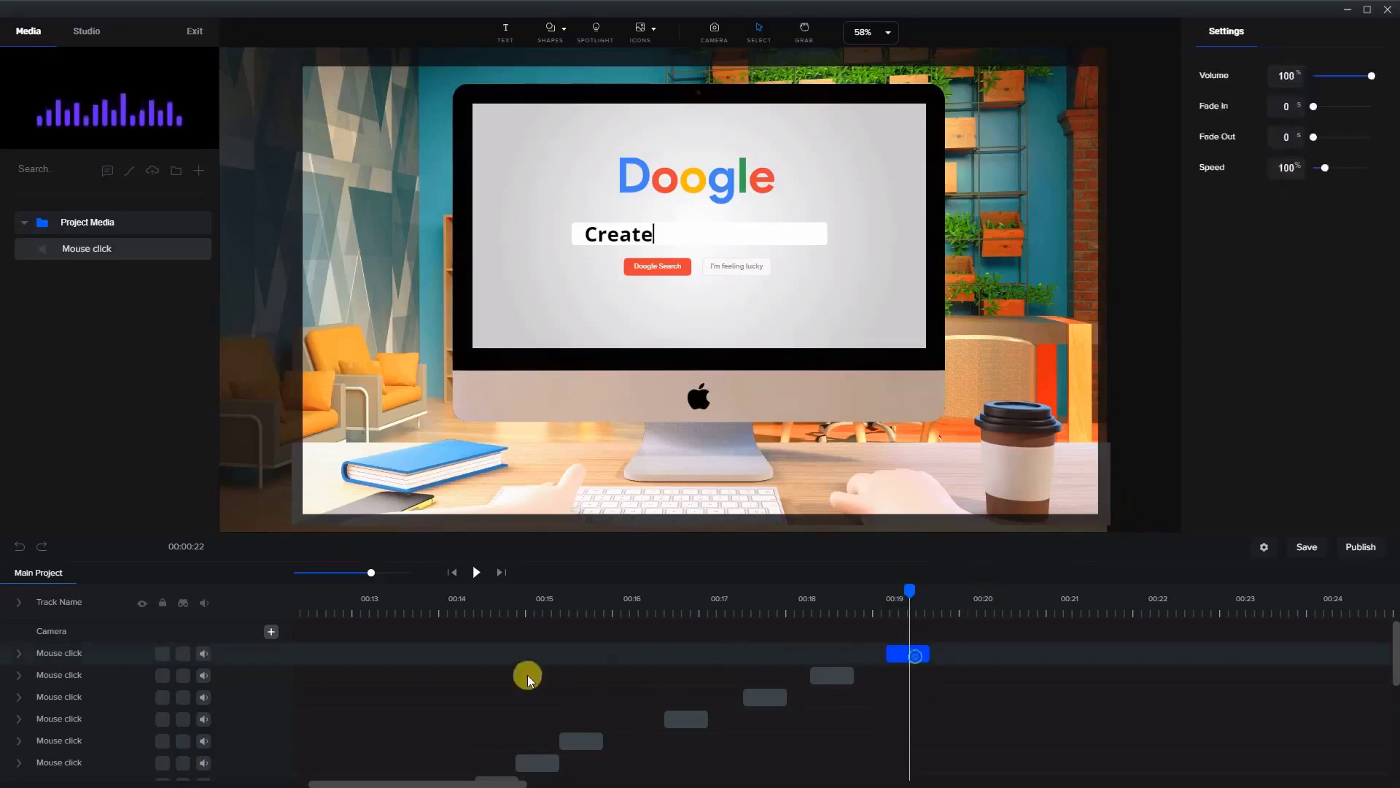
Group all the Mouse click audio clips into a single track named 'sfx'.
scroll(467, 675, "down", 5)
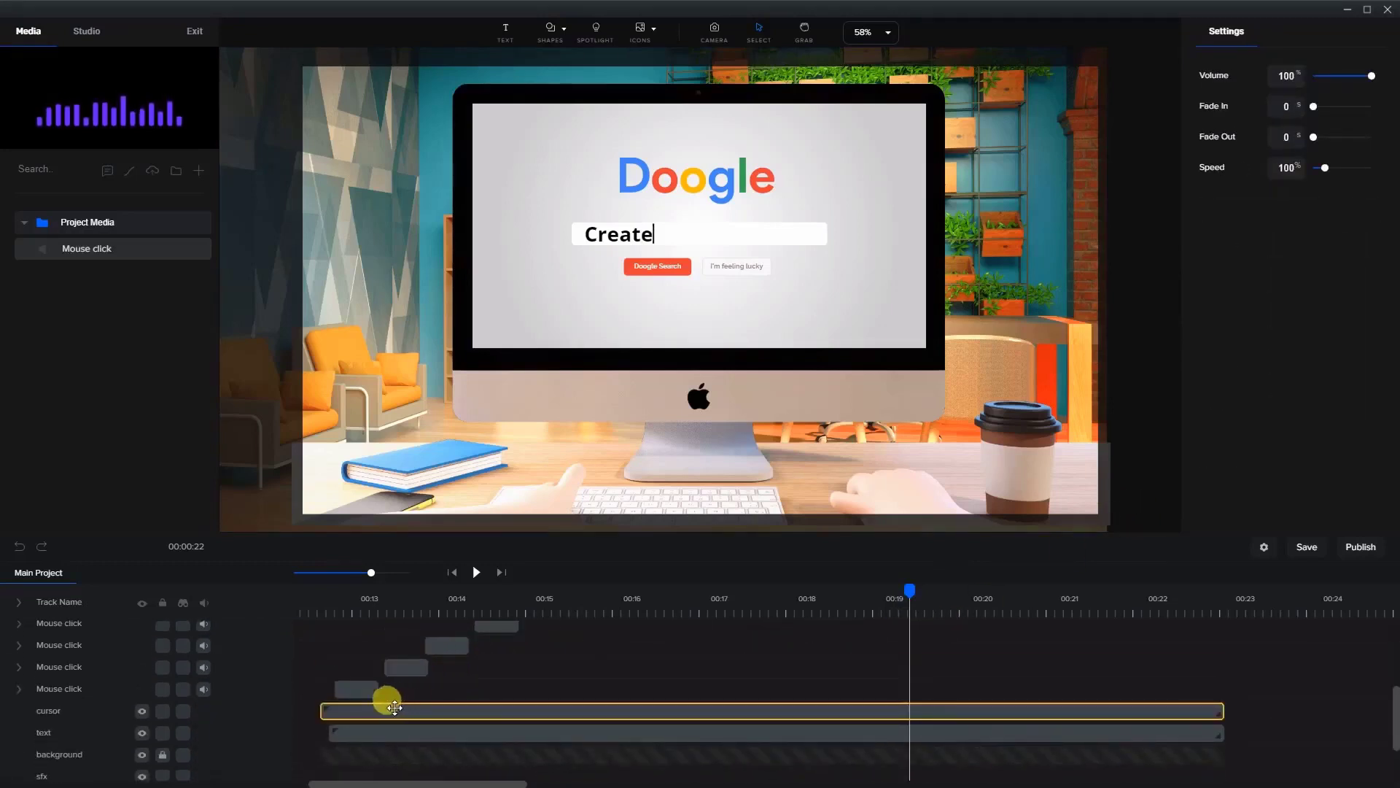
left_click(356, 685, "shift")
right_click(357, 689)
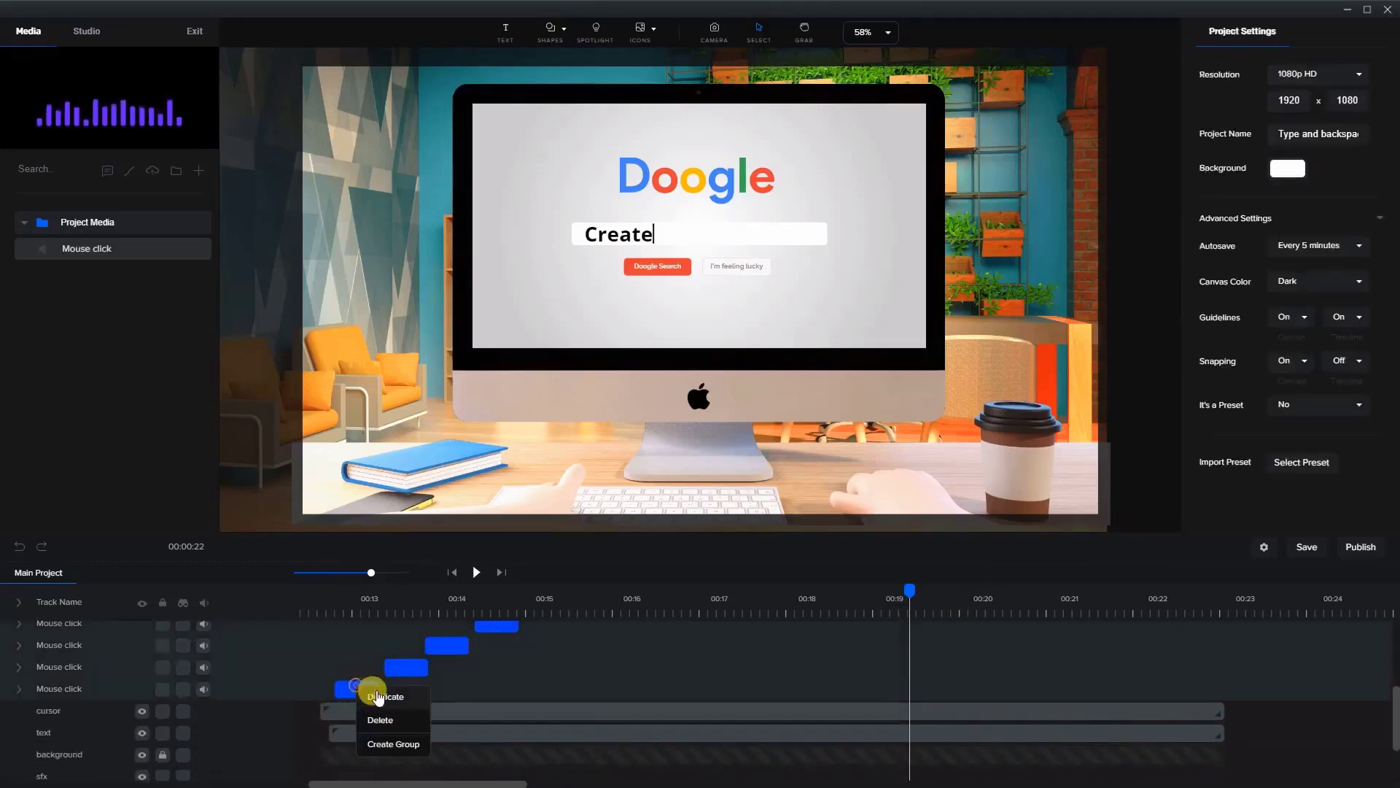
left_click(398, 741)
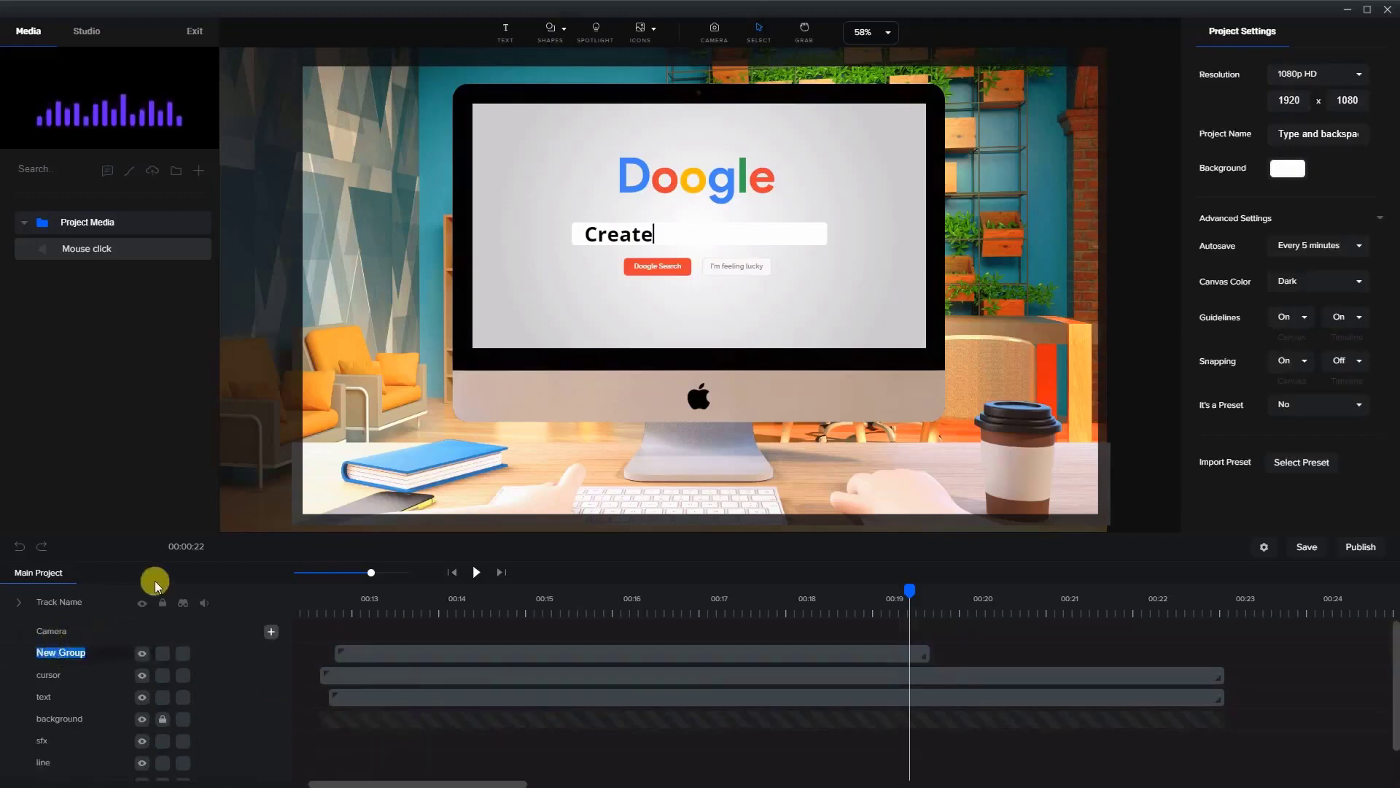
type("sfx")
key("Return")
left_click(312, 609)
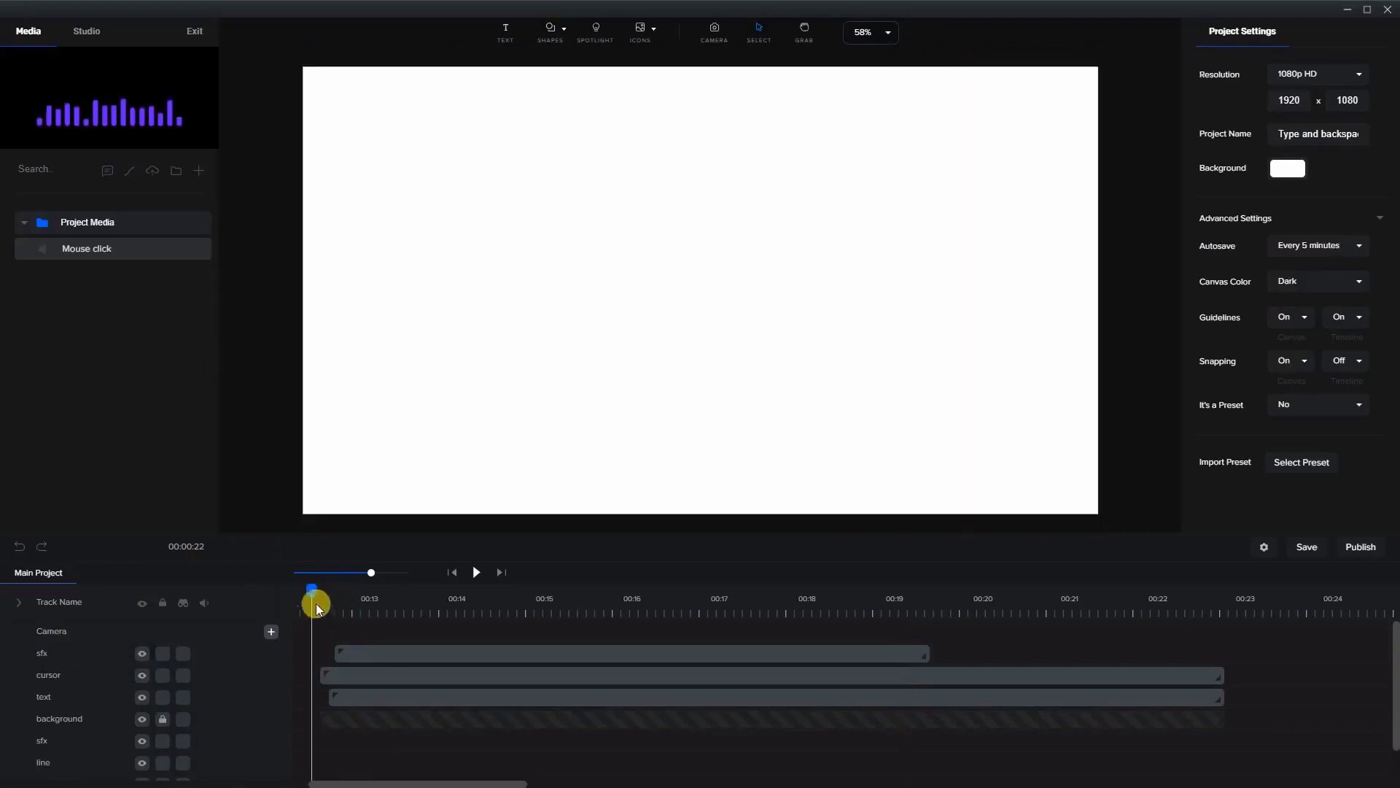
Add a camera move on the Camera track and lengthen it to about 00:15.
left_click_drag(312, 592, 321, 591)
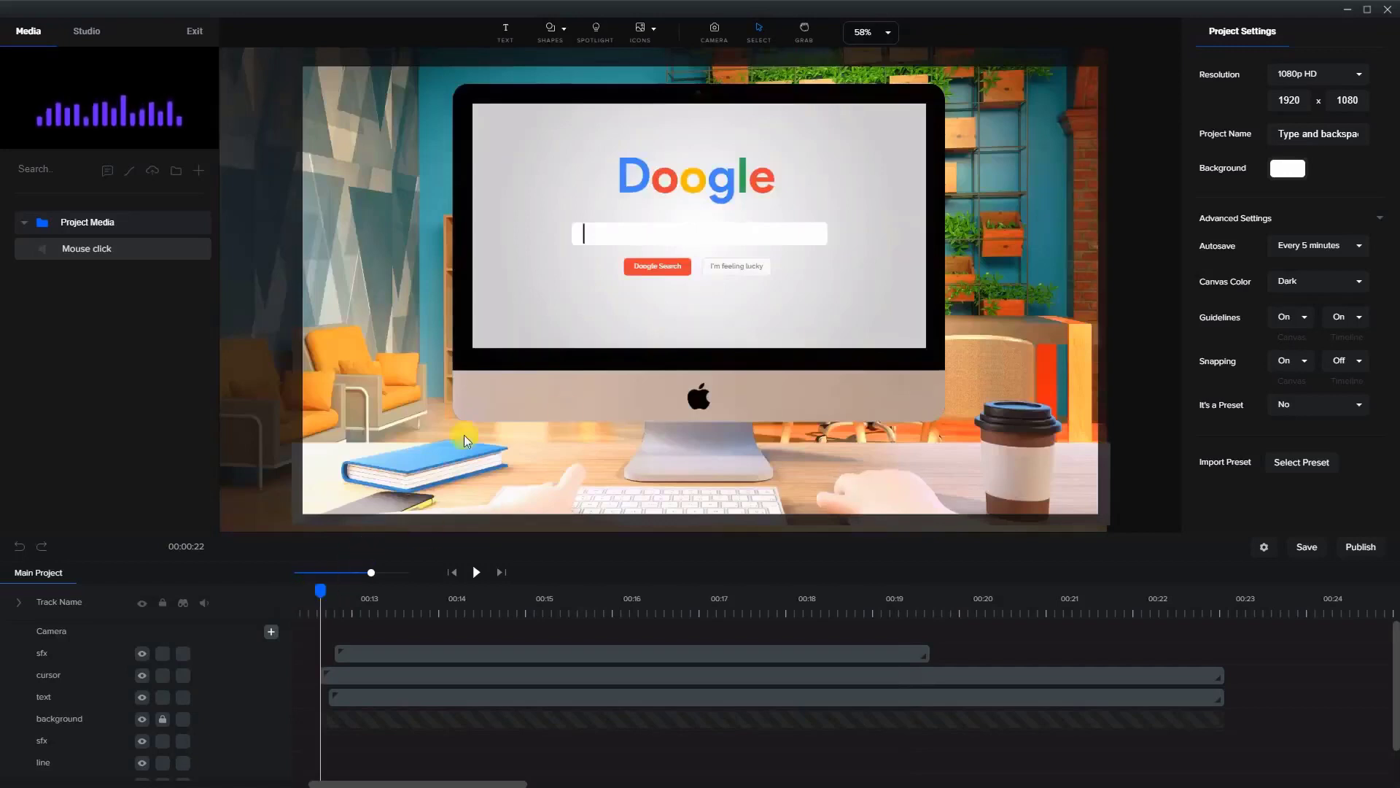
left_click(709, 33)
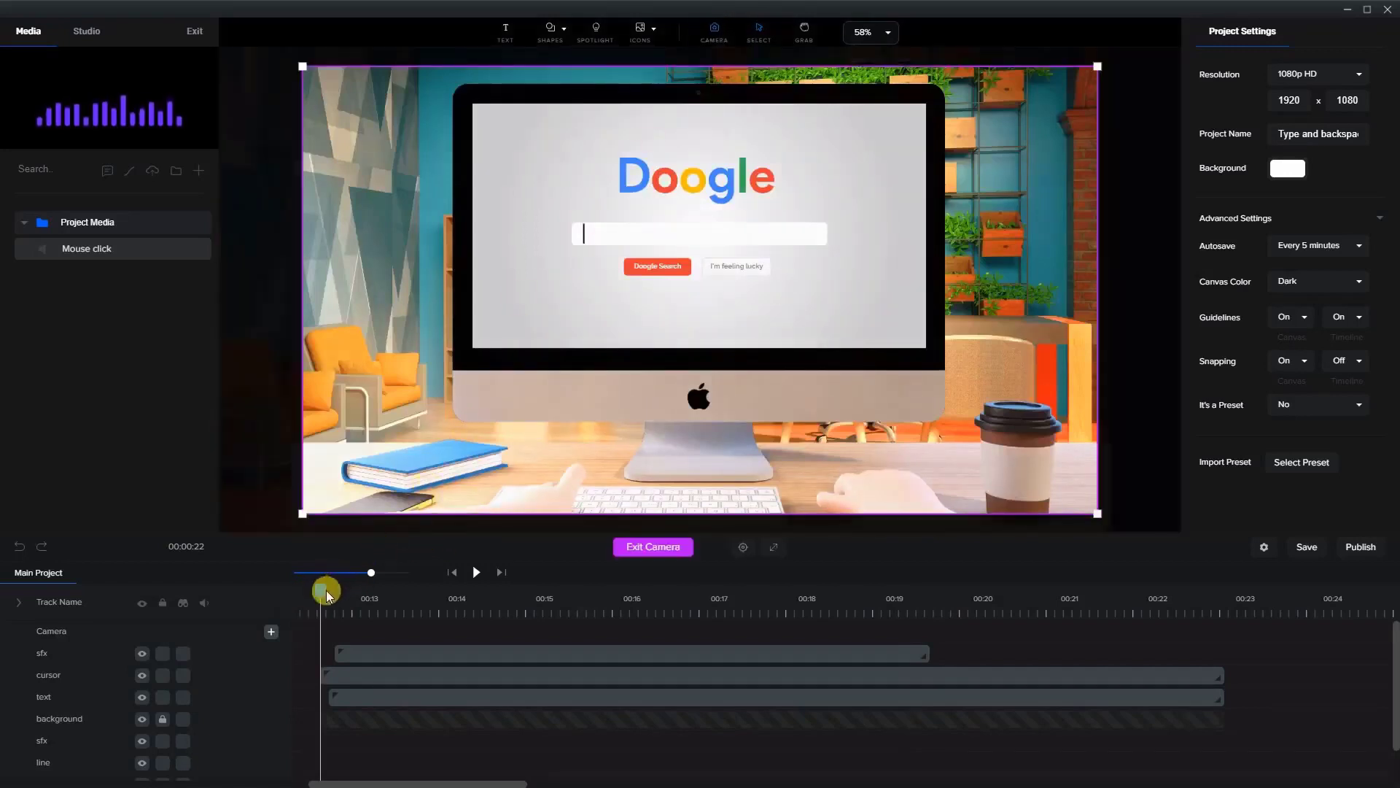
left_click(271, 632)
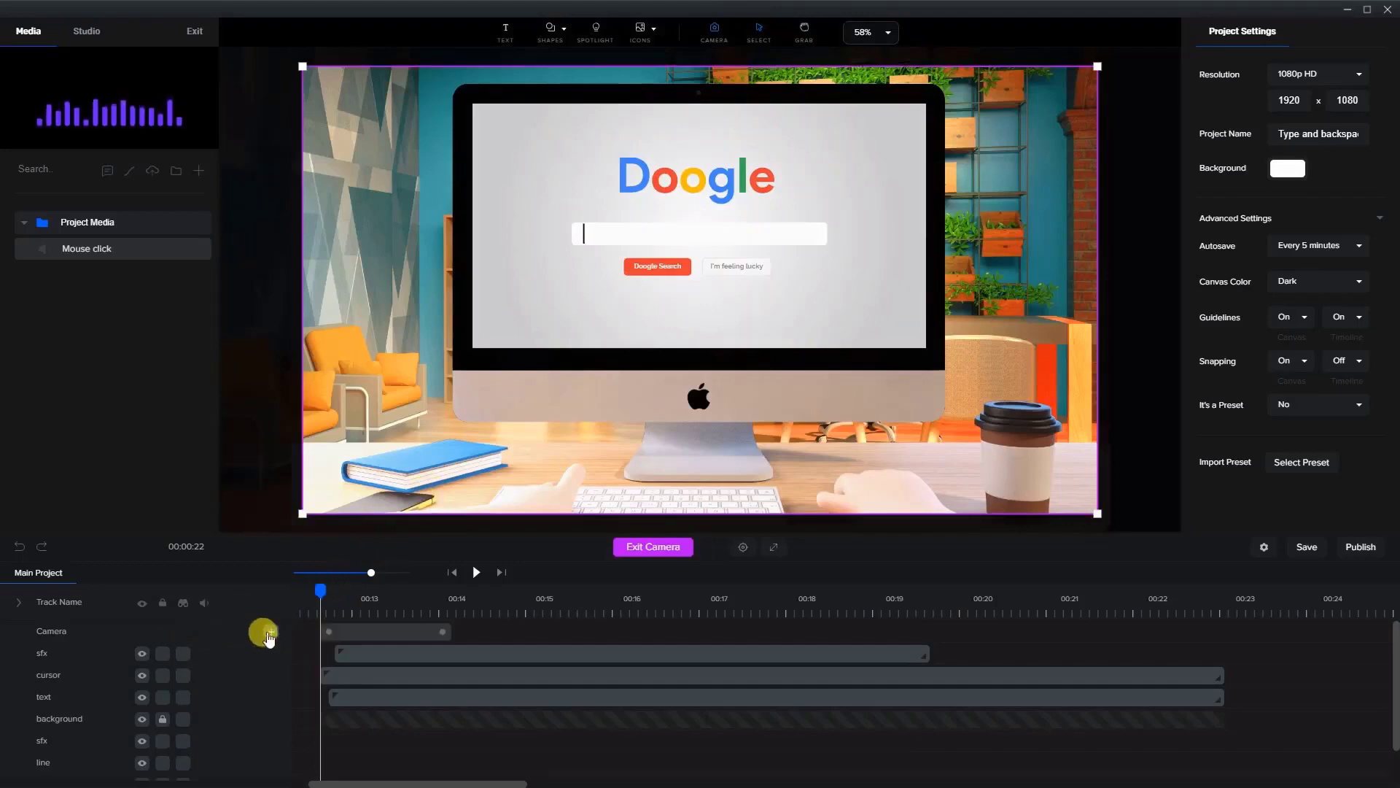
left_click_drag(320, 589, 522, 602)
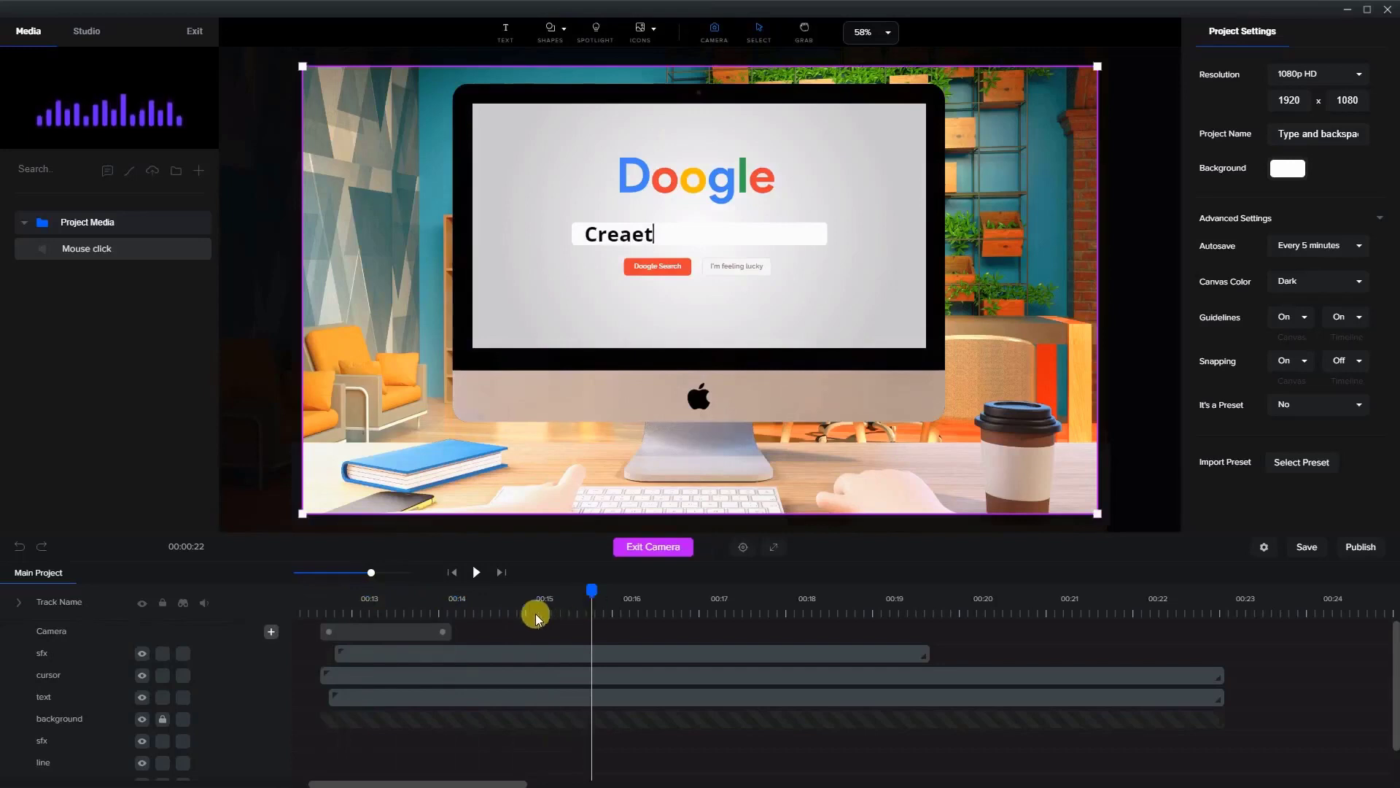
left_click(441, 631)
left_click_drag(440, 633, 571, 635)
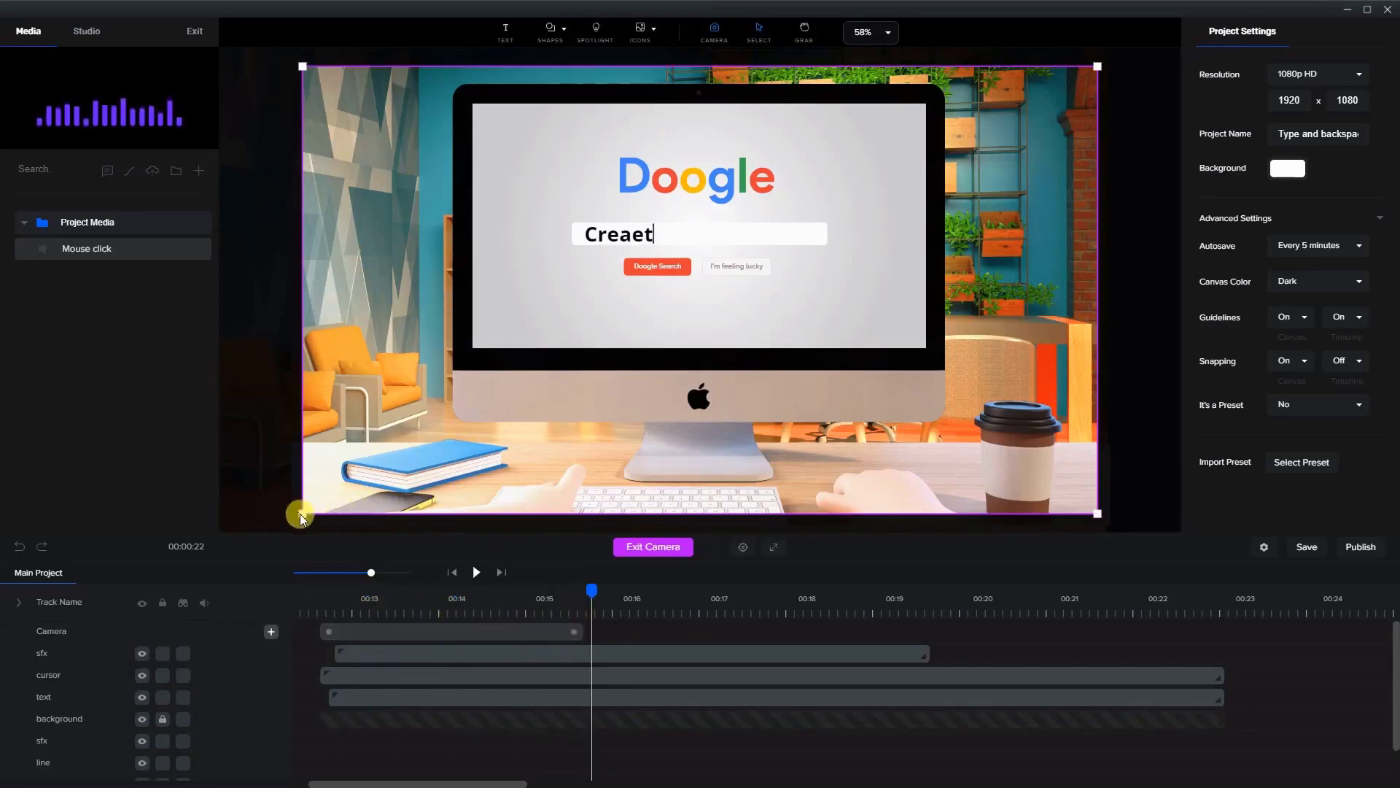
Shrink and reposition the camera frame to closely frame the Doogle monitor.
left_click_drag(300, 516, 403, 457)
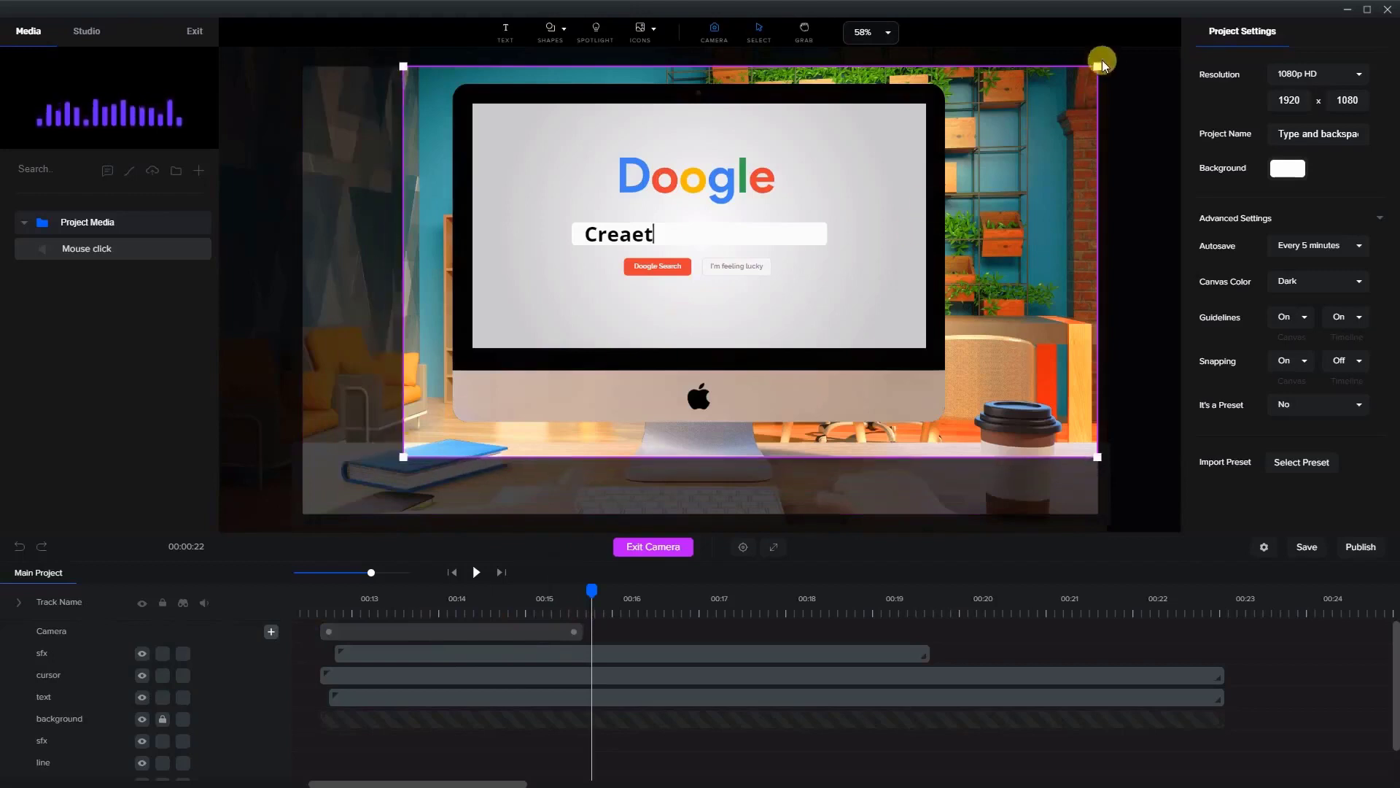
left_click_drag(1097, 64, 1021, 107)
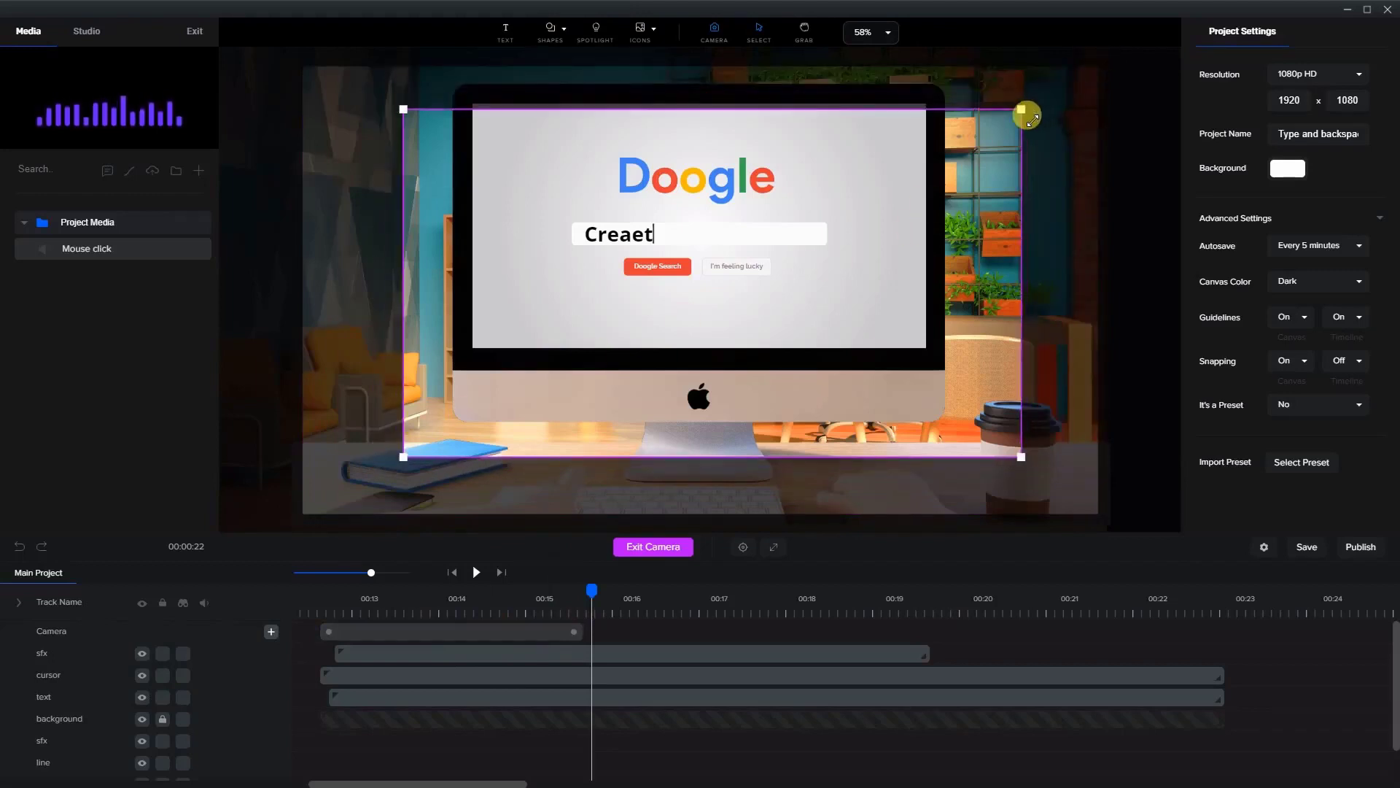
left_click_drag(914, 423, 908, 389)
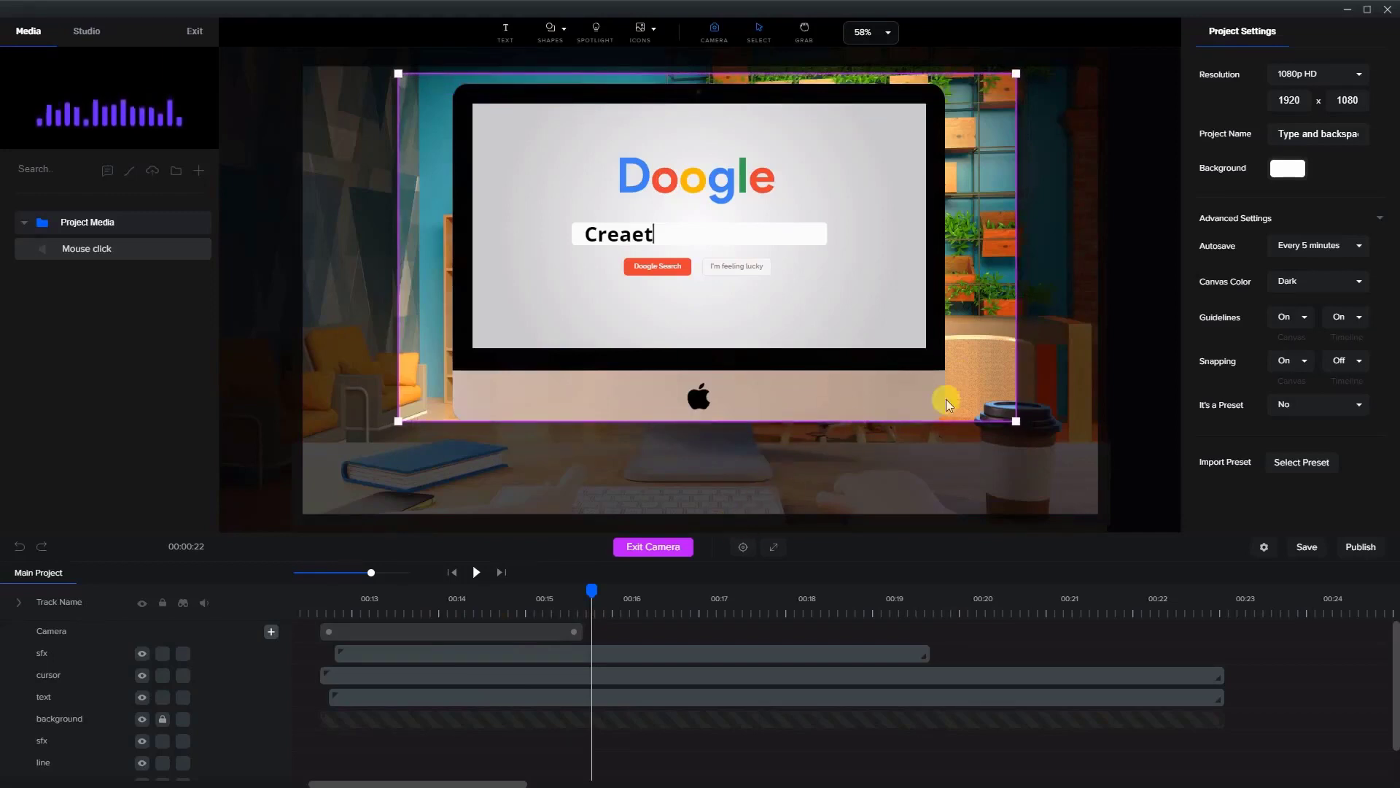
left_click_drag(981, 400, 977, 409)
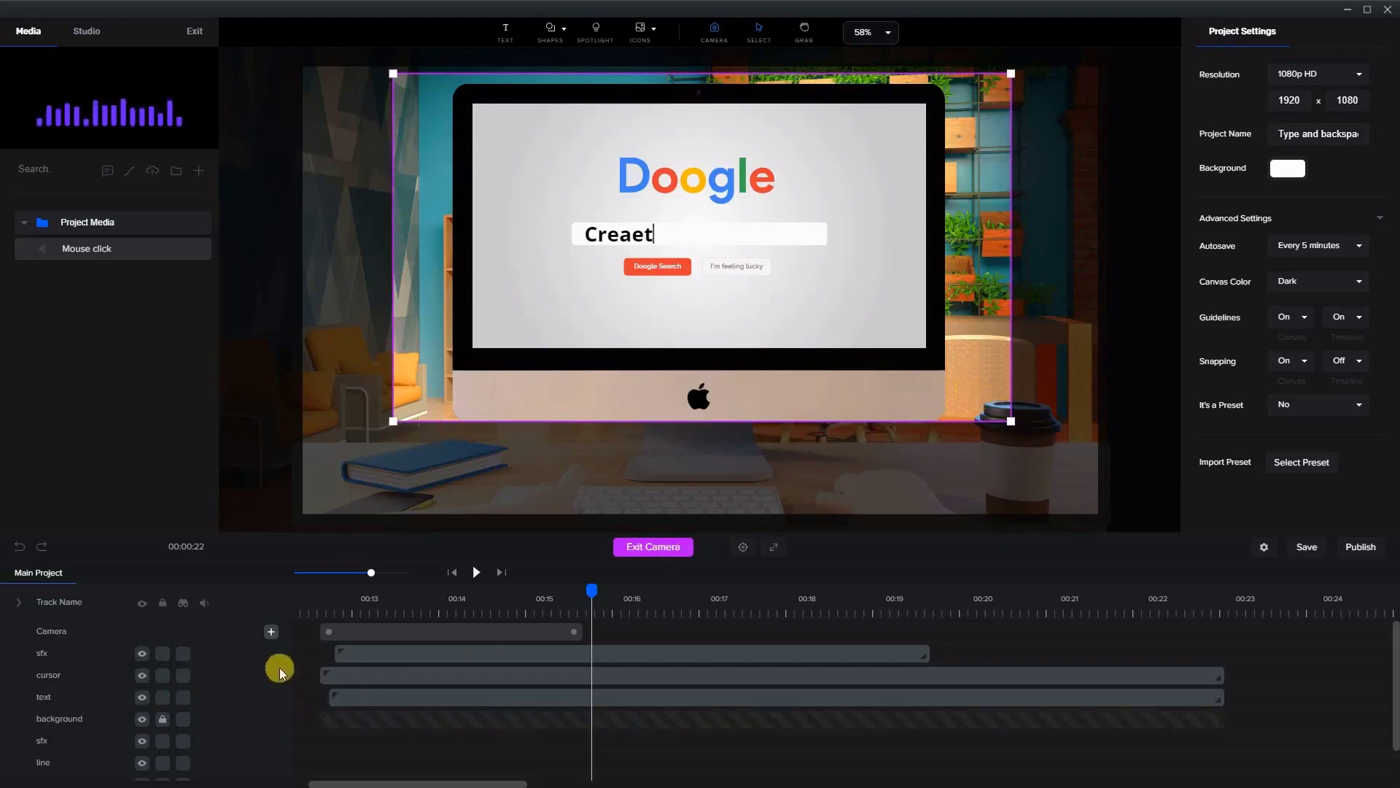
left_click(317, 599)
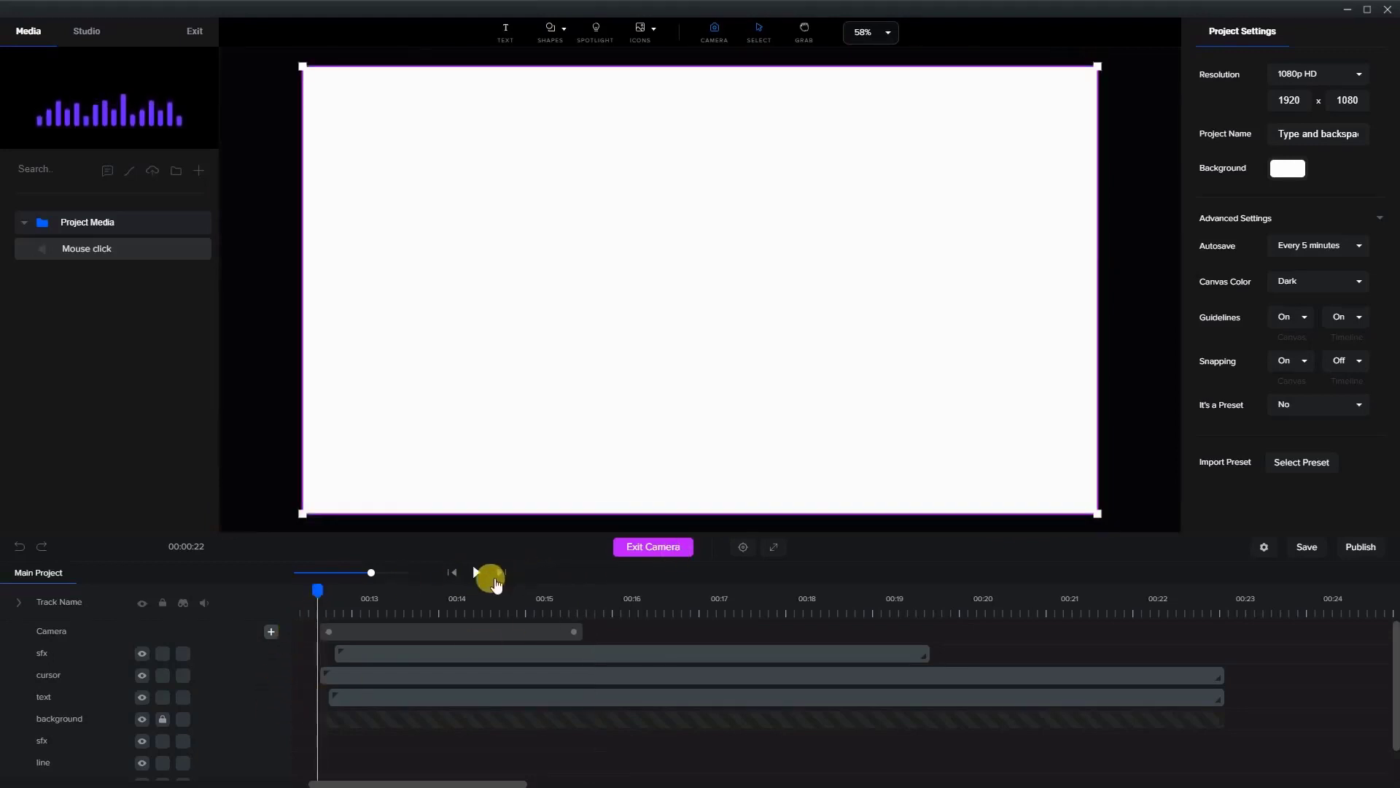
Exit camera editing and play the scene to preview the typing, clicks and zoom.
left_click(641, 552)
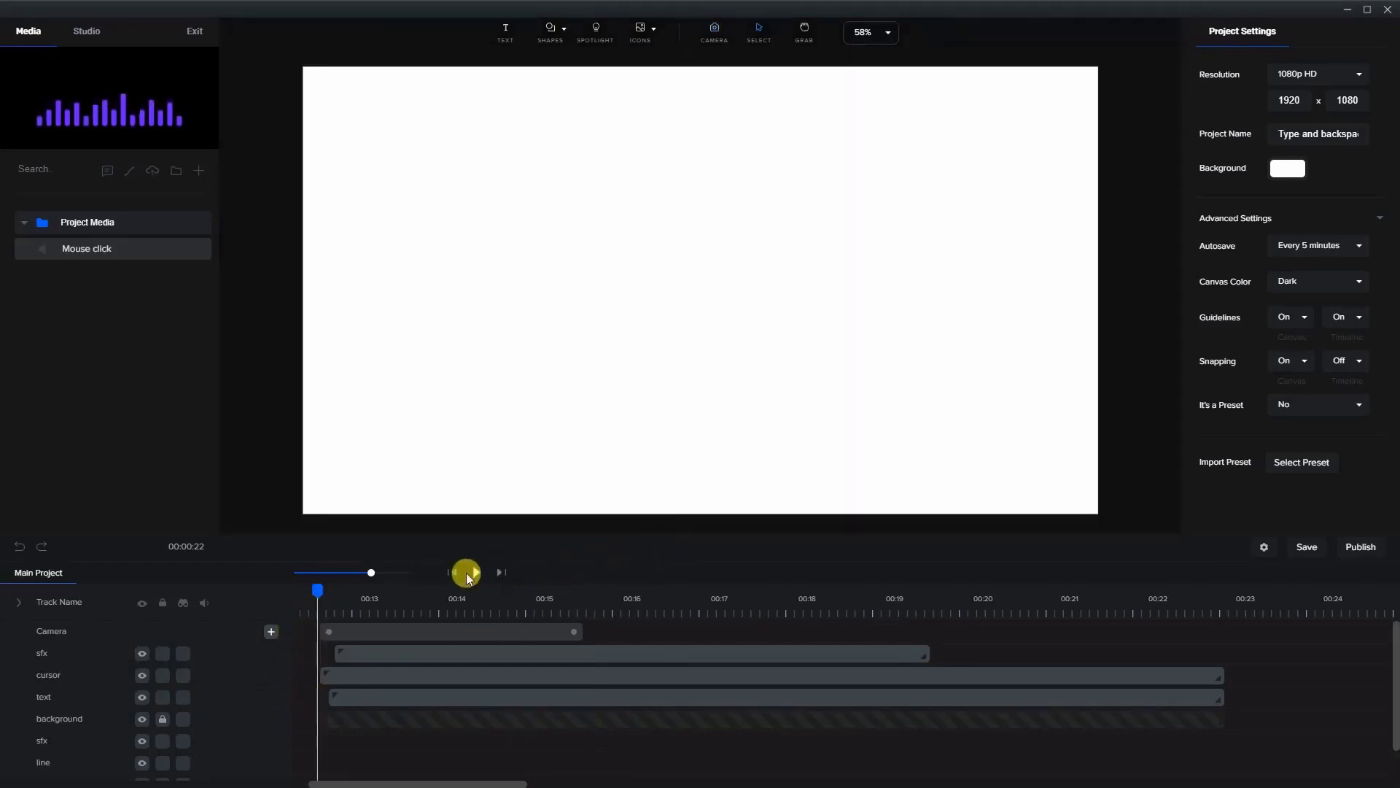
left_click(476, 574)
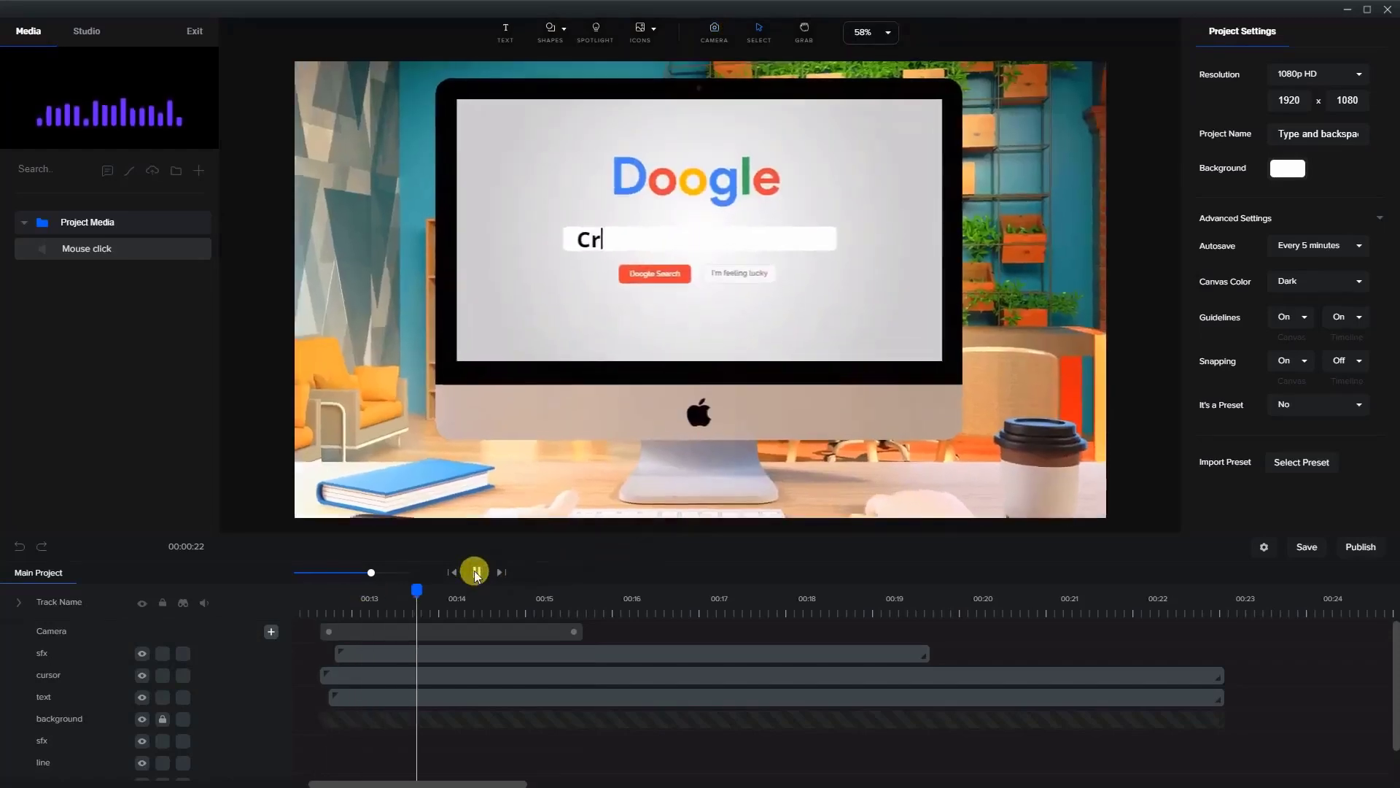